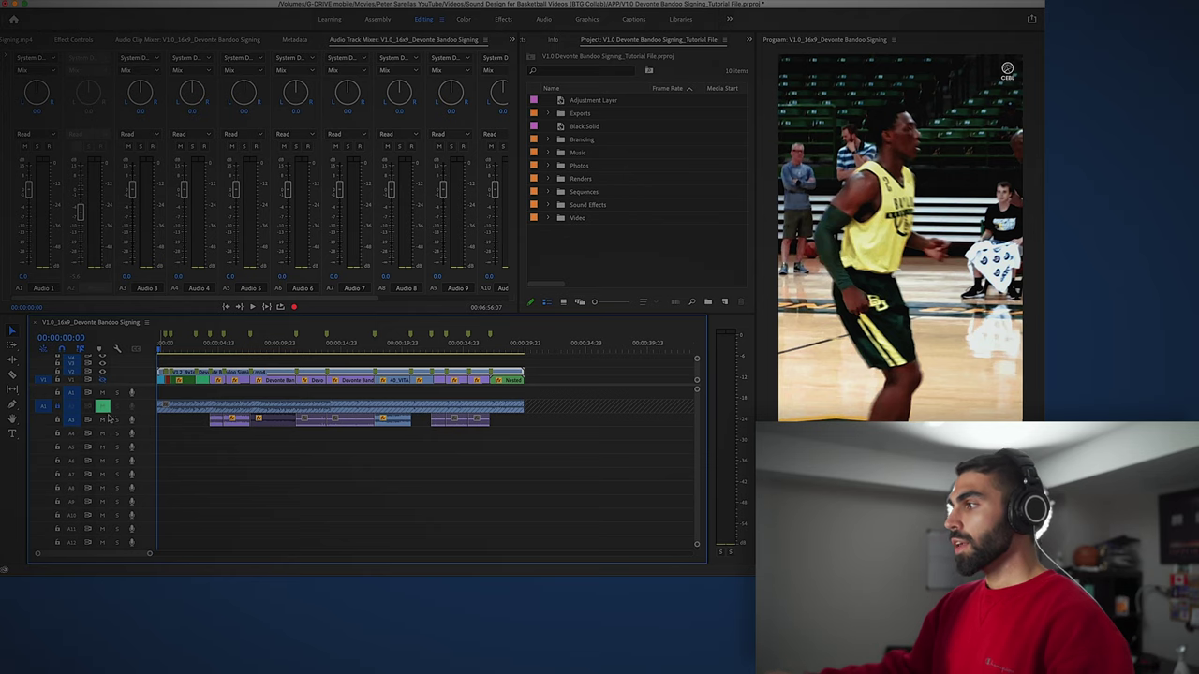
- Scrub through the sequence and increase the height of audio track A3
left_click_drag(216, 347, 440, 344)
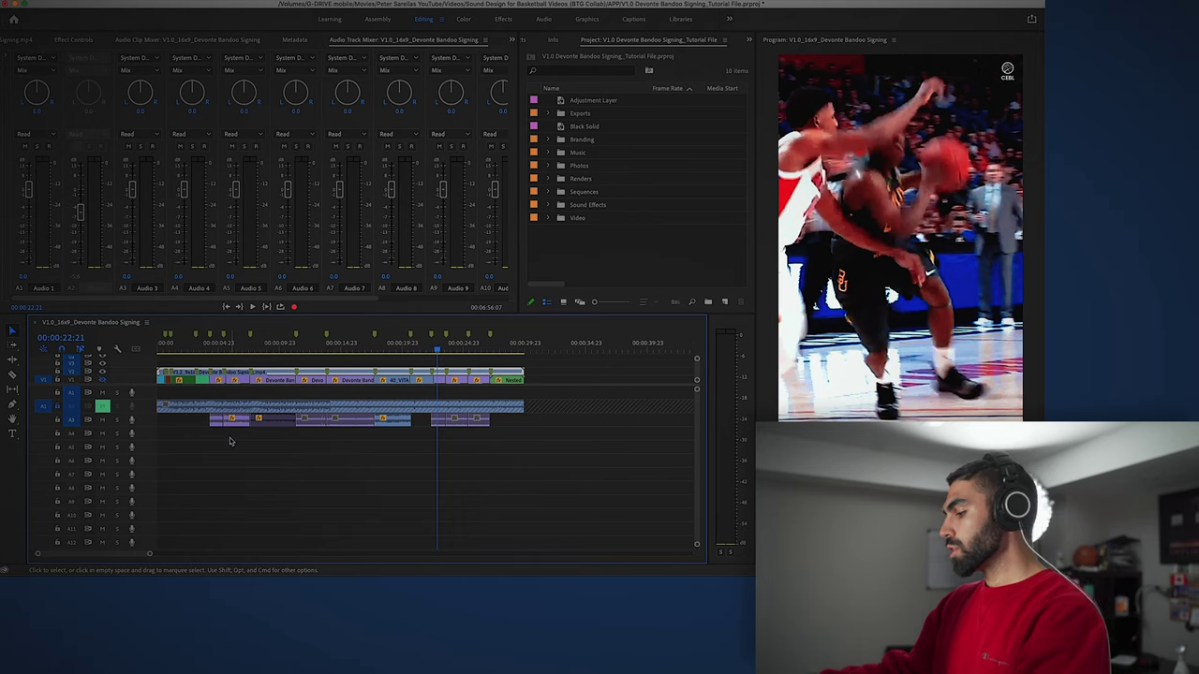
key("equal")
key("minus")
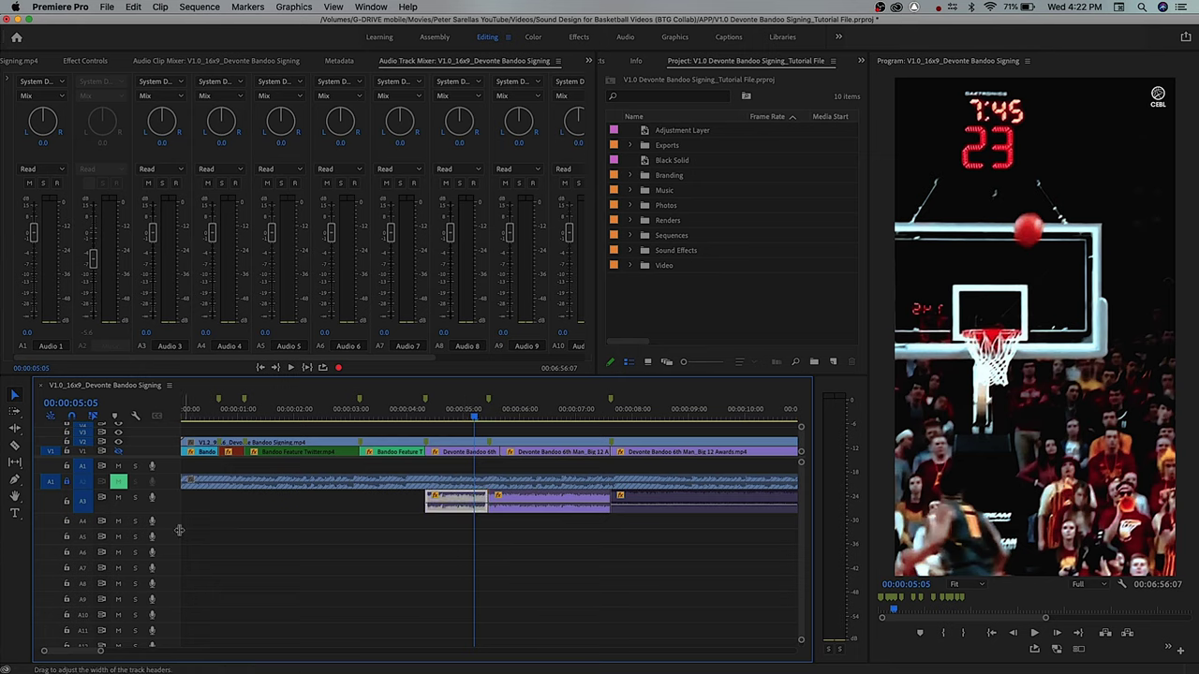
left_click_drag(165, 512, 165, 518)
left_click(422, 550)
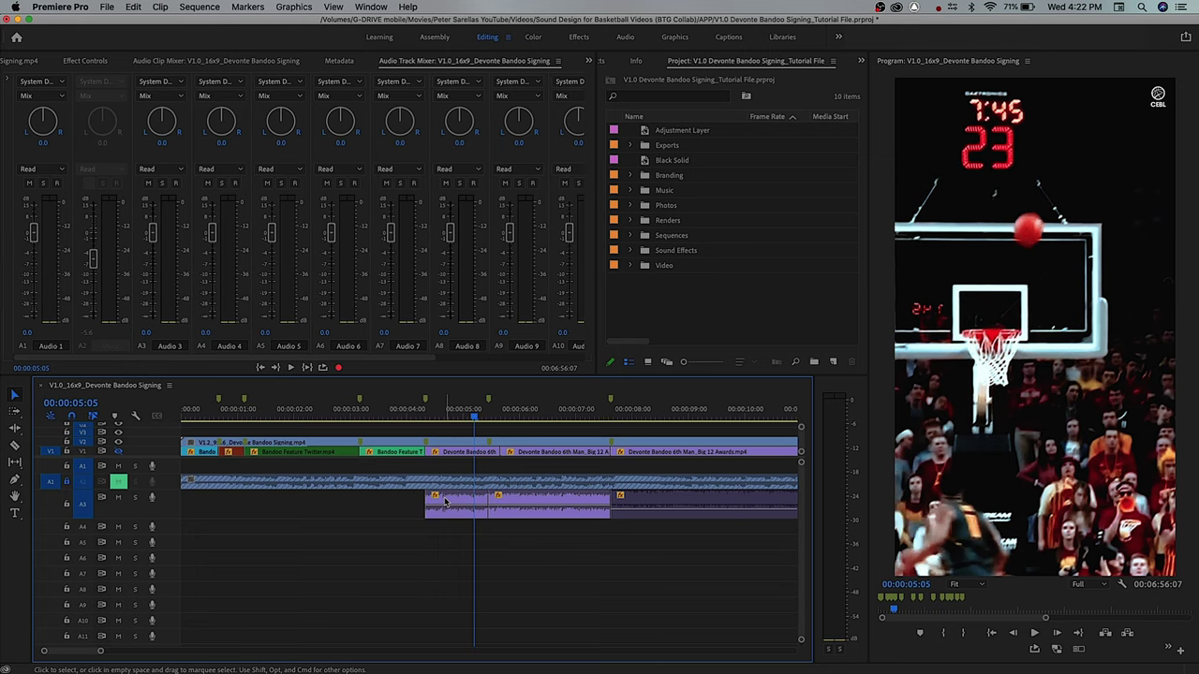
- Enable the third game-audio clip on track A3, beneath the Big 12 Awards footage
key("minus")
left_click(450, 503)
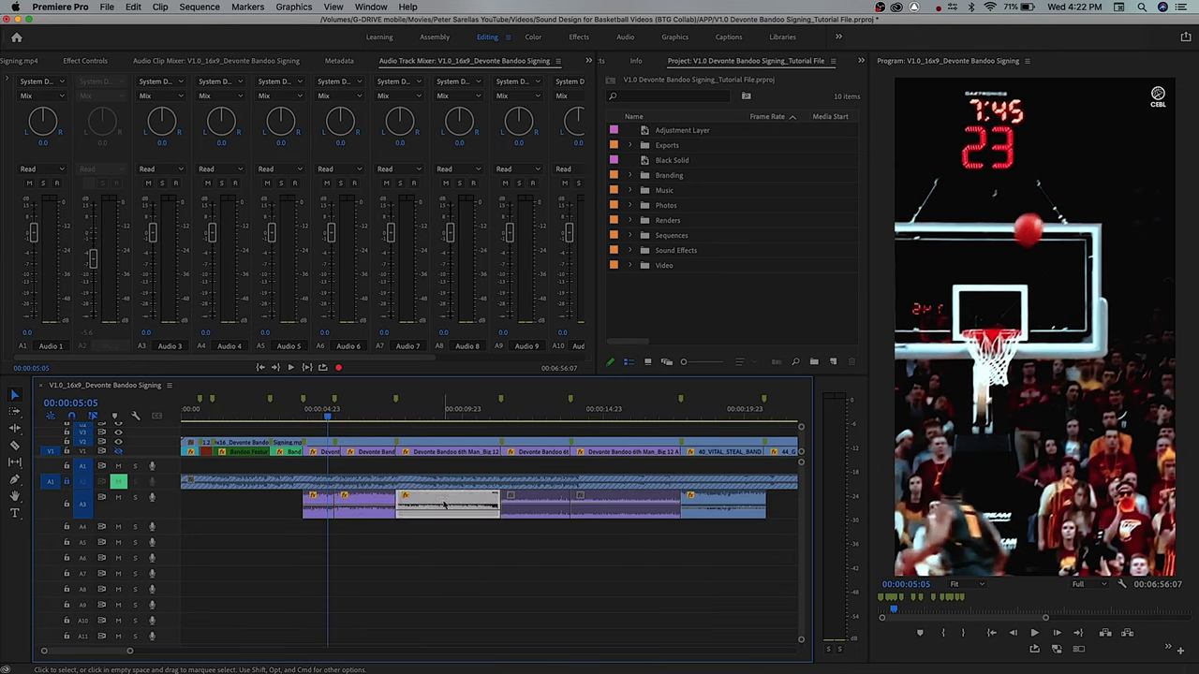
left_click(429, 540)
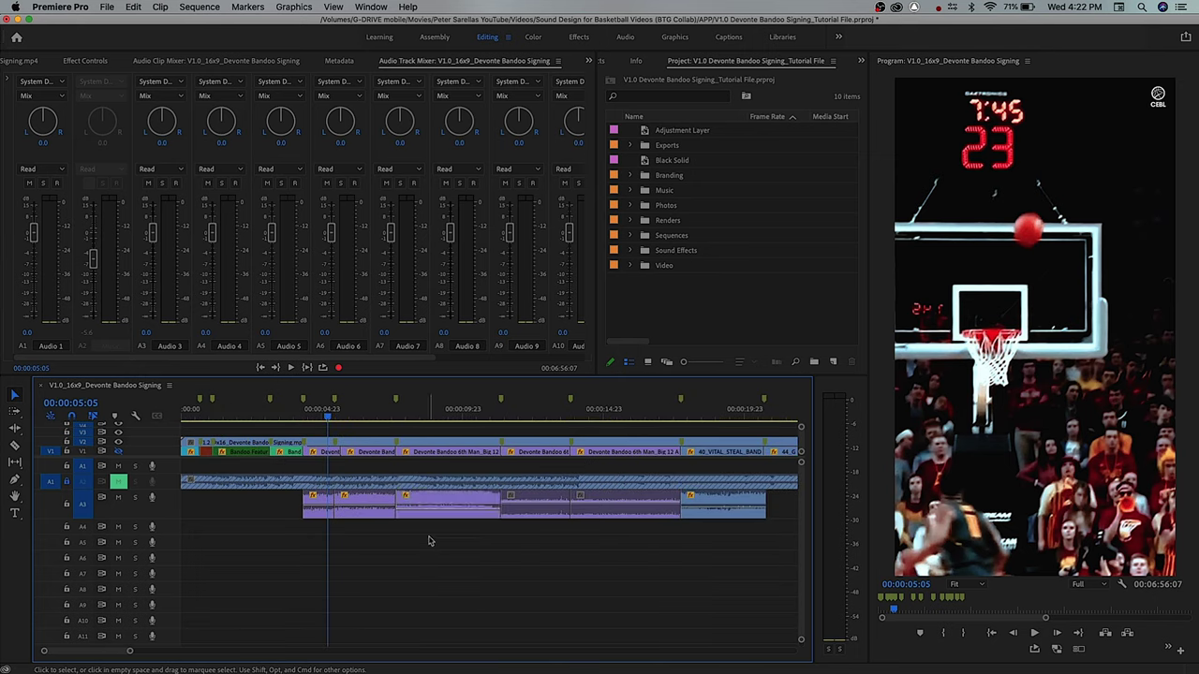
key("equal")
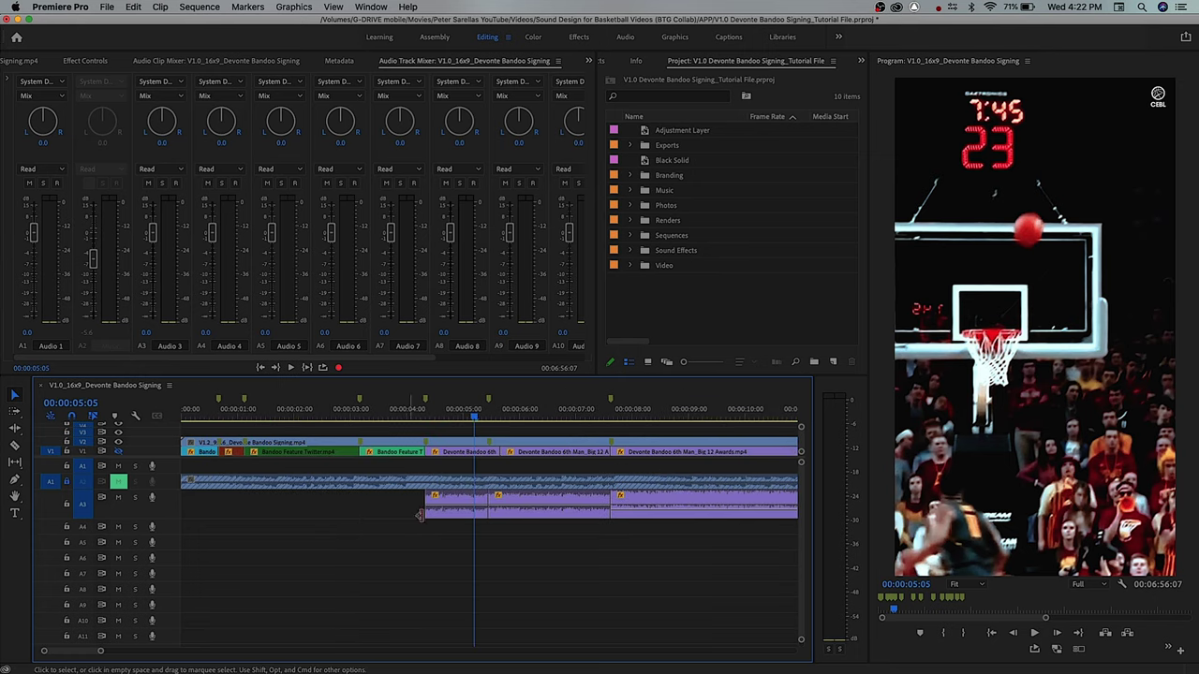
- Look over the Effect Controls, the Audio Clip Mixer and the Audio Track Mixer for the sequence
left_click(437, 60)
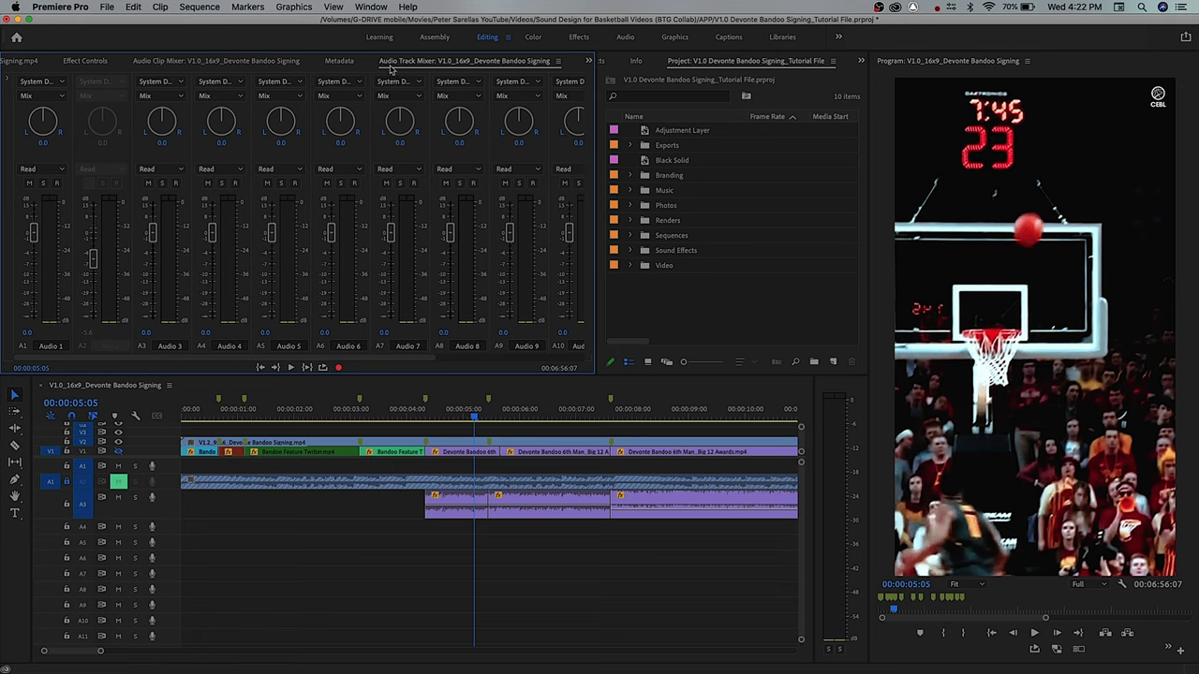
left_click(185, 60)
left_click(82, 61)
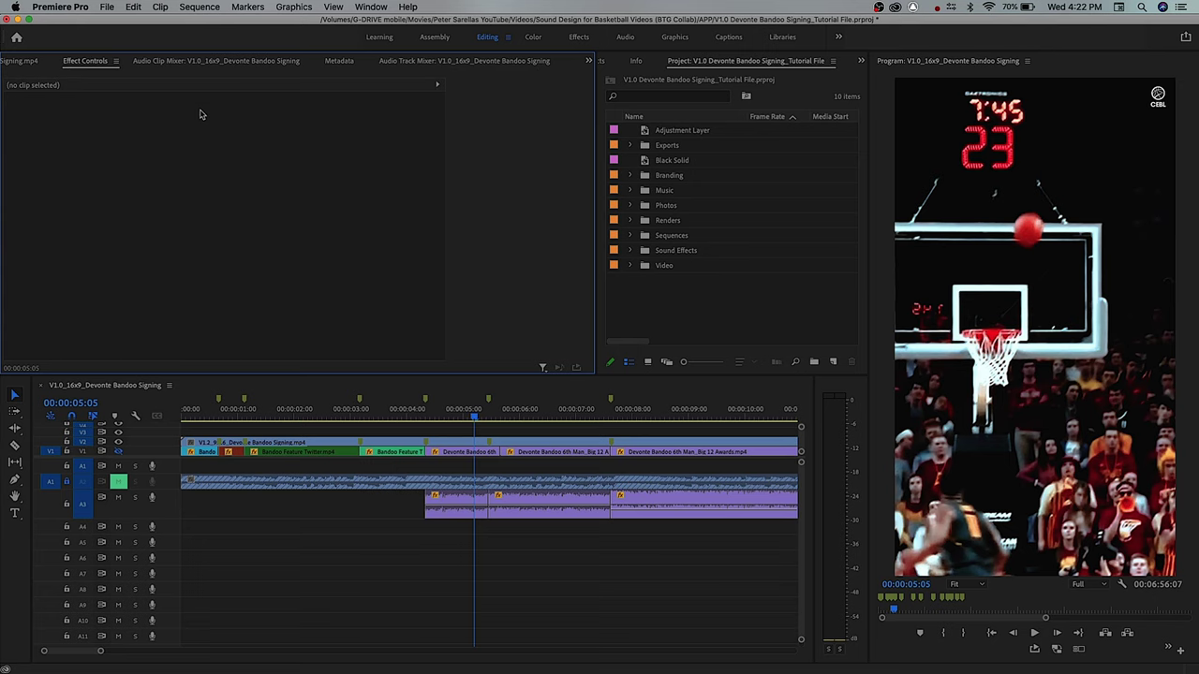
key("shift+6")
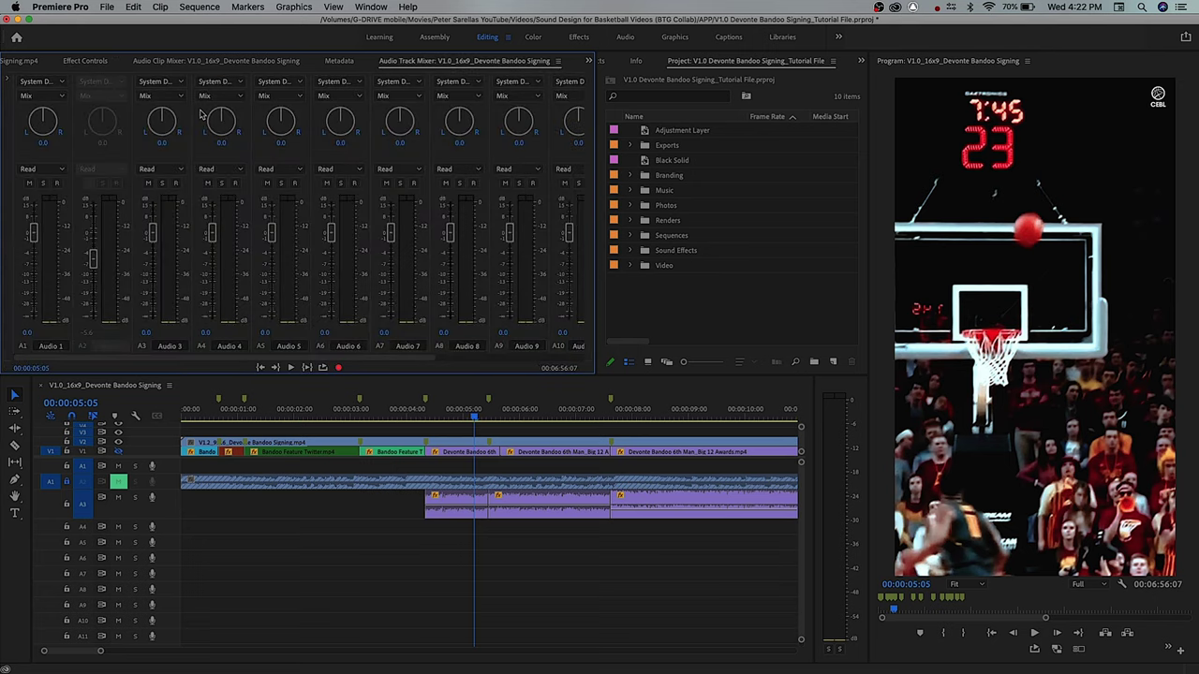
key("shift+9")
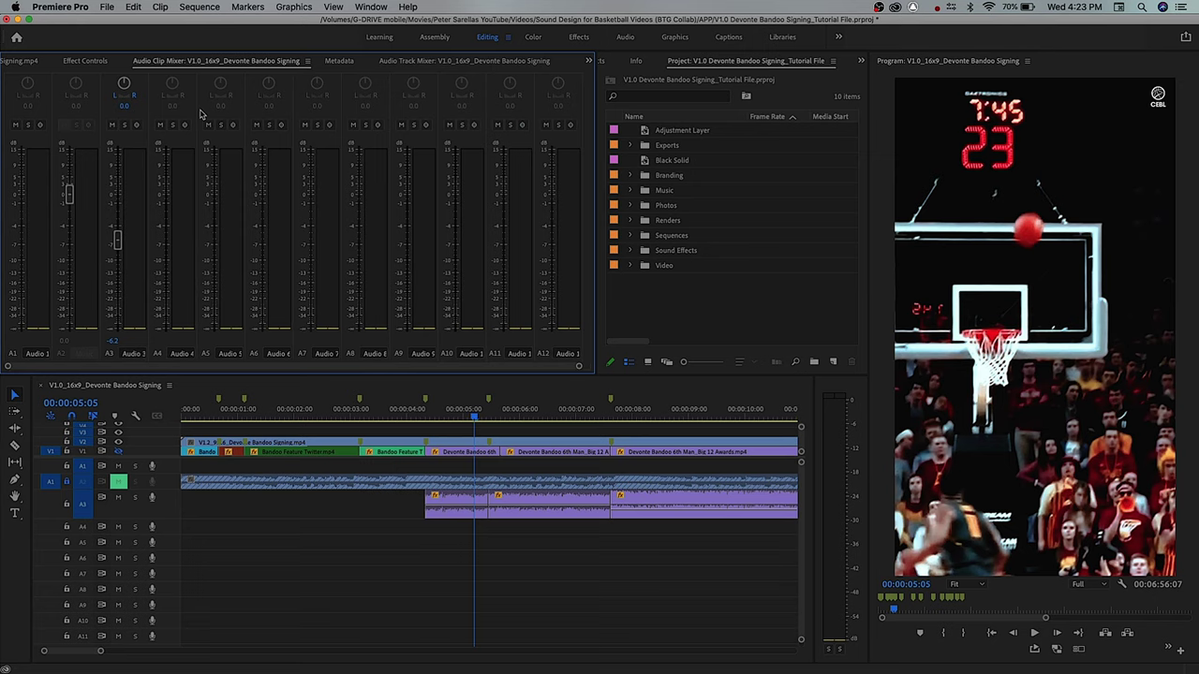
key("shift+6")
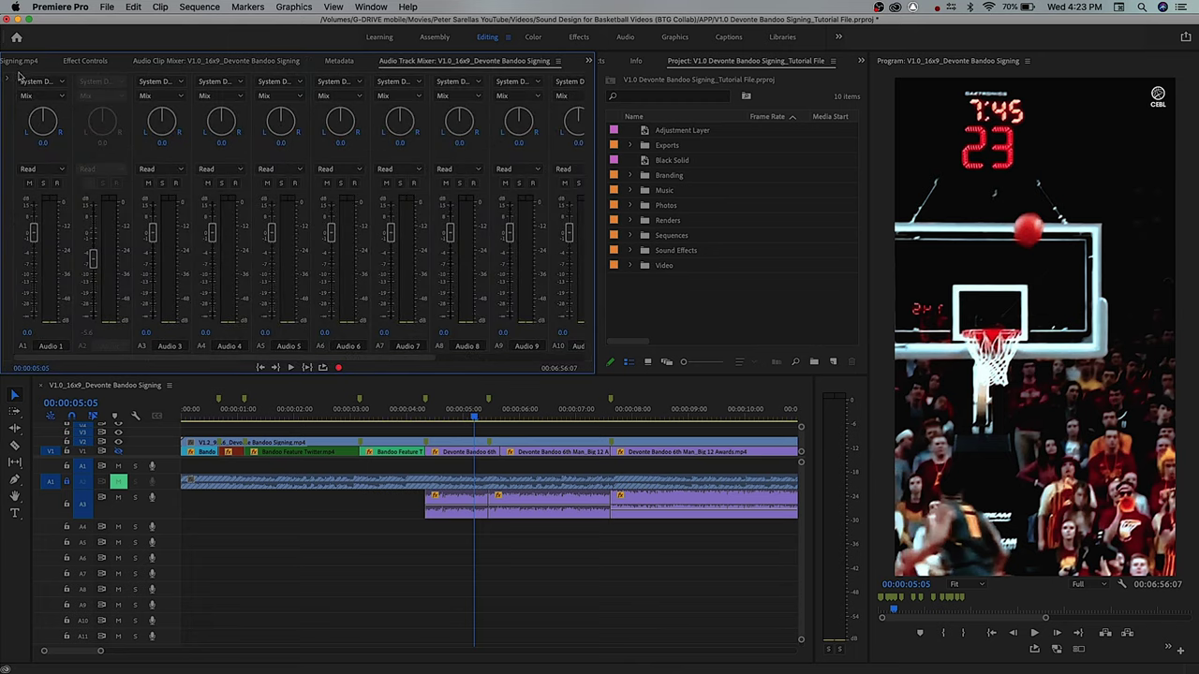
- Show the track mixer's effects and sends area and look through the effect categories available for Audio 1
left_click(8, 83)
left_click(67, 87)
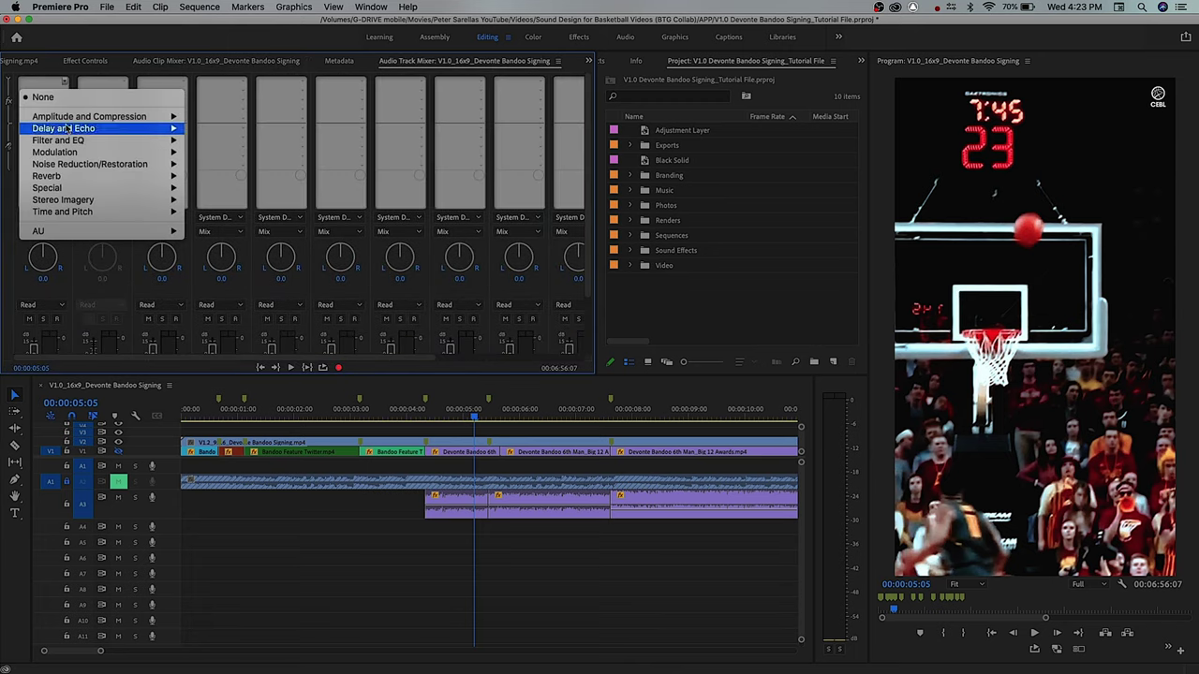
mouse_move(67, 142)
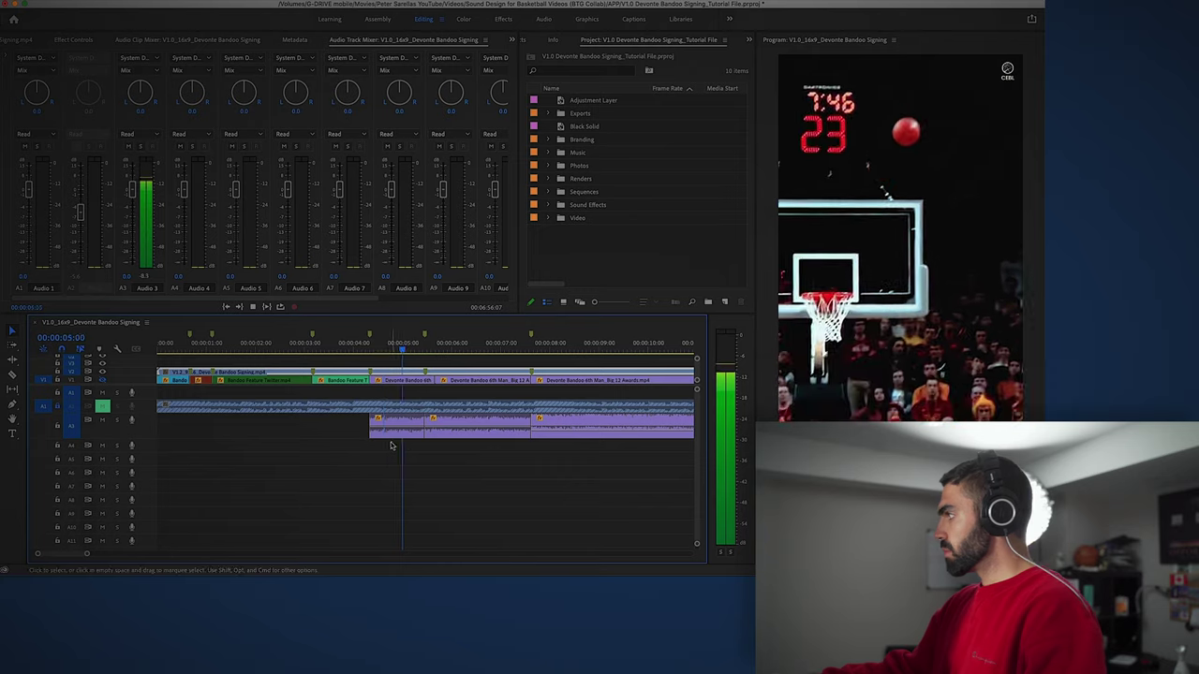
- Extend the start of the first A3 clip back to about 00:00:03:17 and fade it in with volume keyframes
left_click(487, 436)
left_click(383, 437)
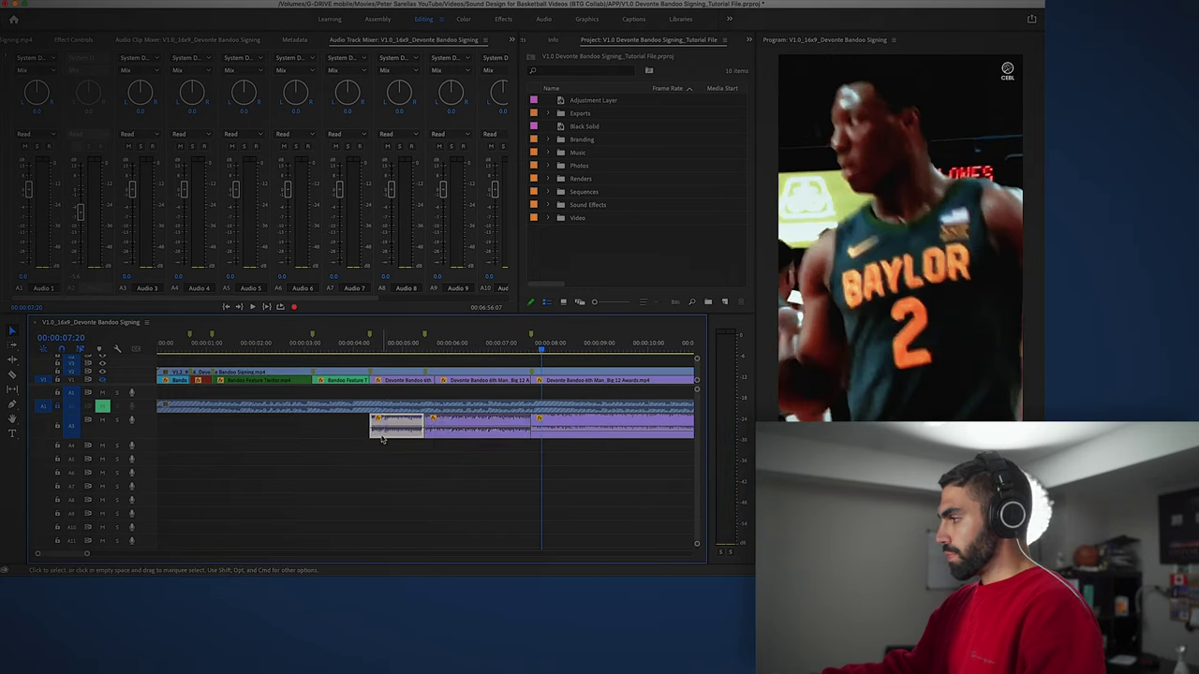
left_click_drag(370, 432, 338, 432)
left_click(335, 347)
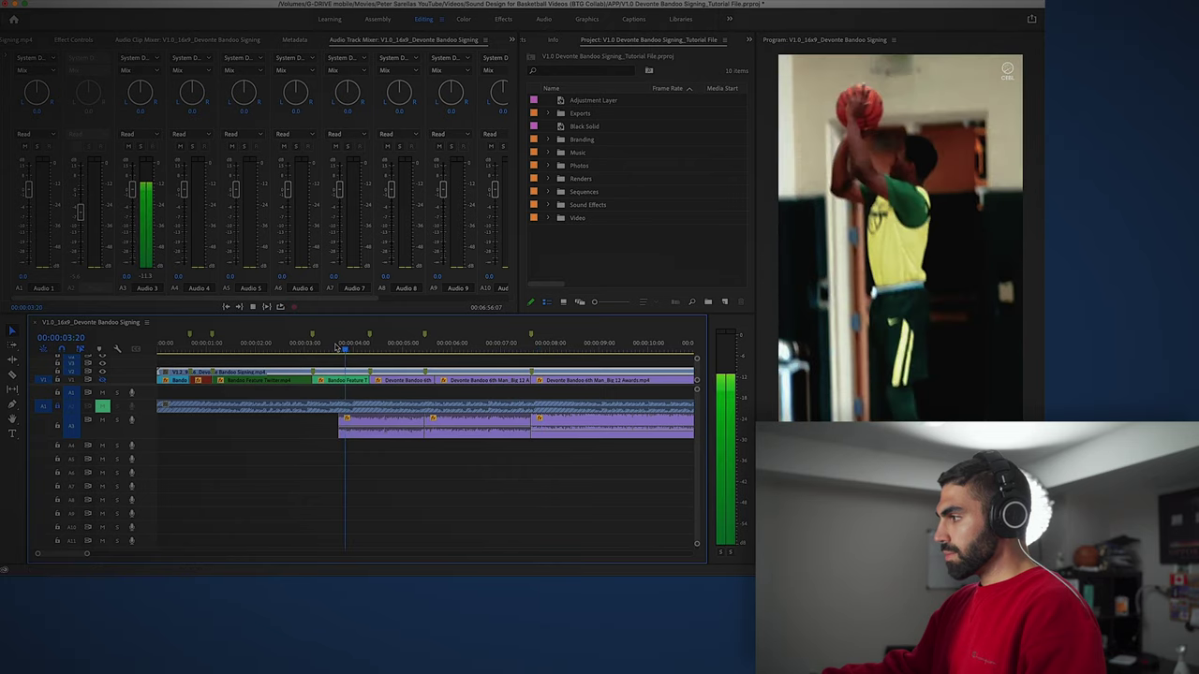
left_click(374, 430)
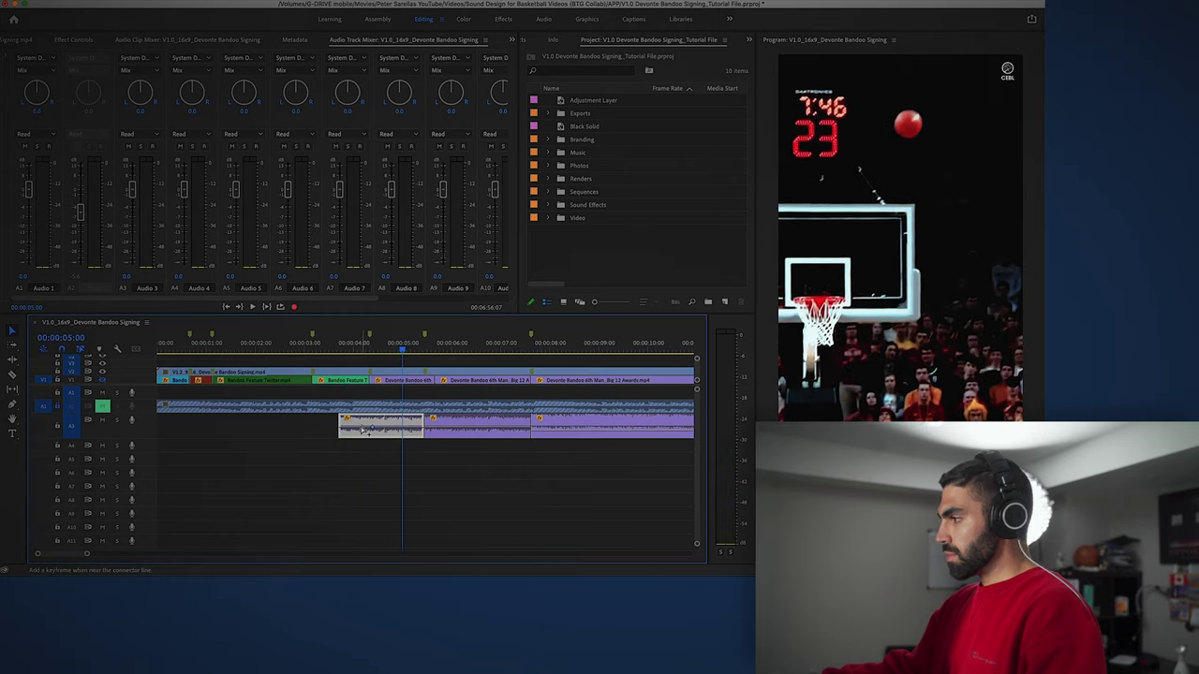
- Move the second A3 clip to A4, disable it, and extend the first A3 clip to the cut at the Big 12 Awards clip
left_click(454, 435)
left_click(428, 352)
key("space")
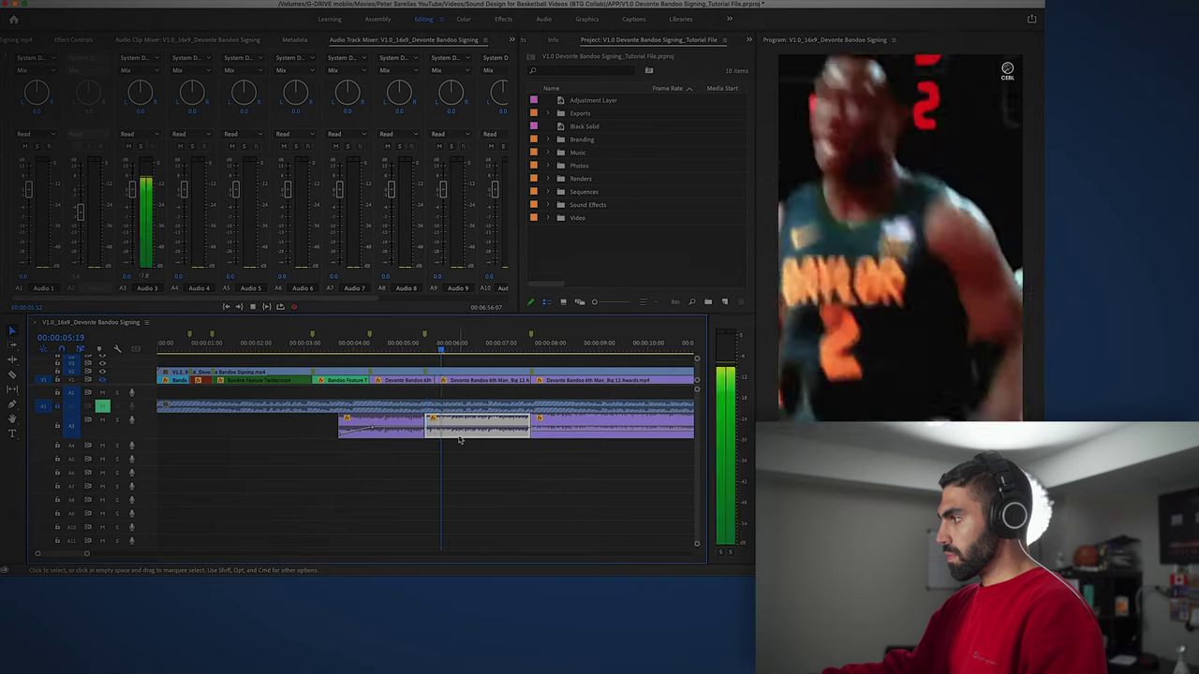
left_click_drag(467, 438, 531, 434)
left_click(398, 350)
key("space")
key("space")
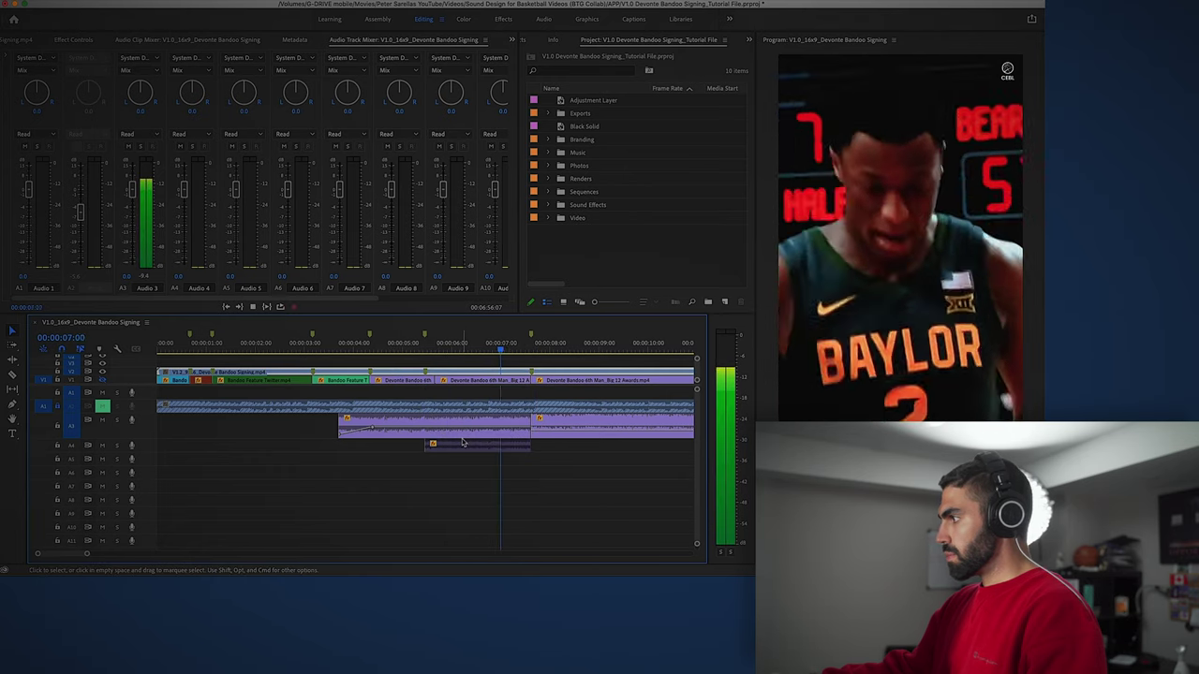
key("space")
- Play from about 00:00:07:13 to listen to the transition from the extended crowd audio into the next A3 clip
left_click(548, 426)
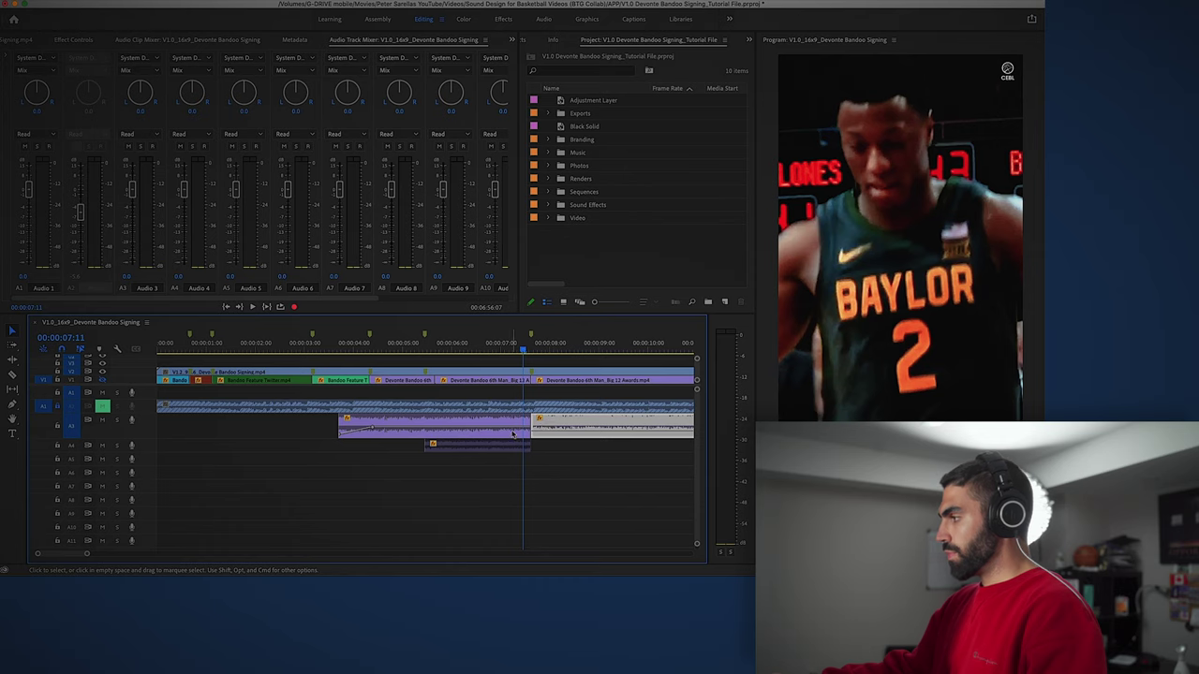
left_click(515, 433)
left_click(487, 351)
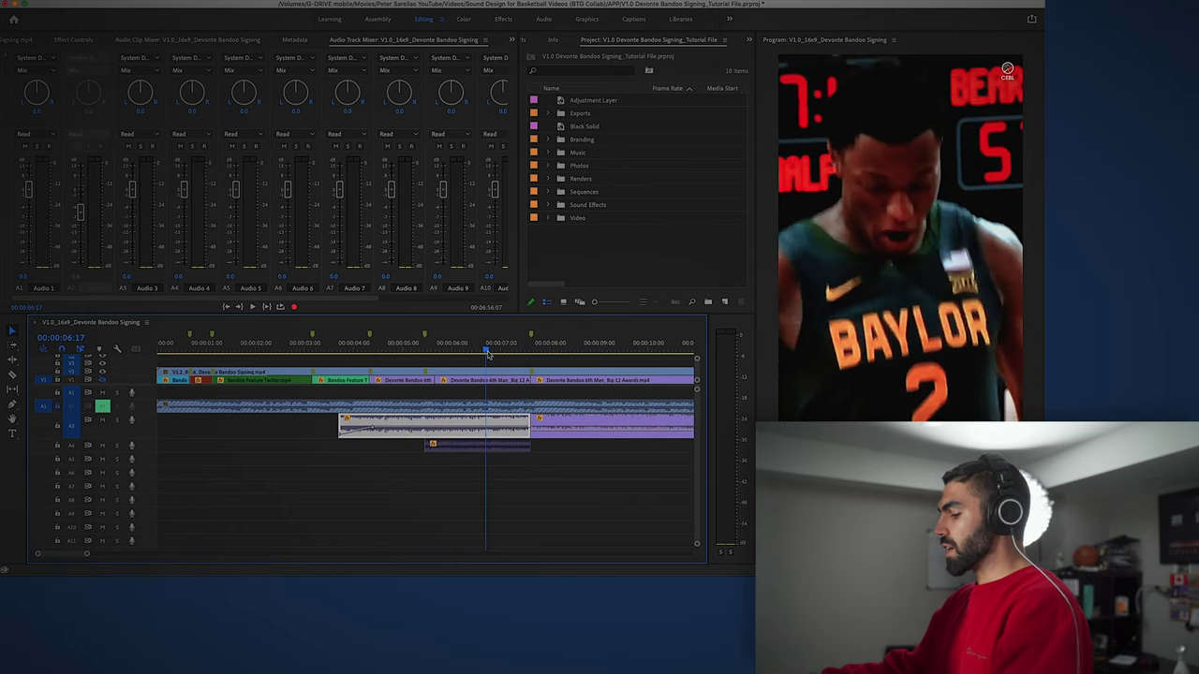
scroll(503, 423, "down", 2)
left_click(503, 423)
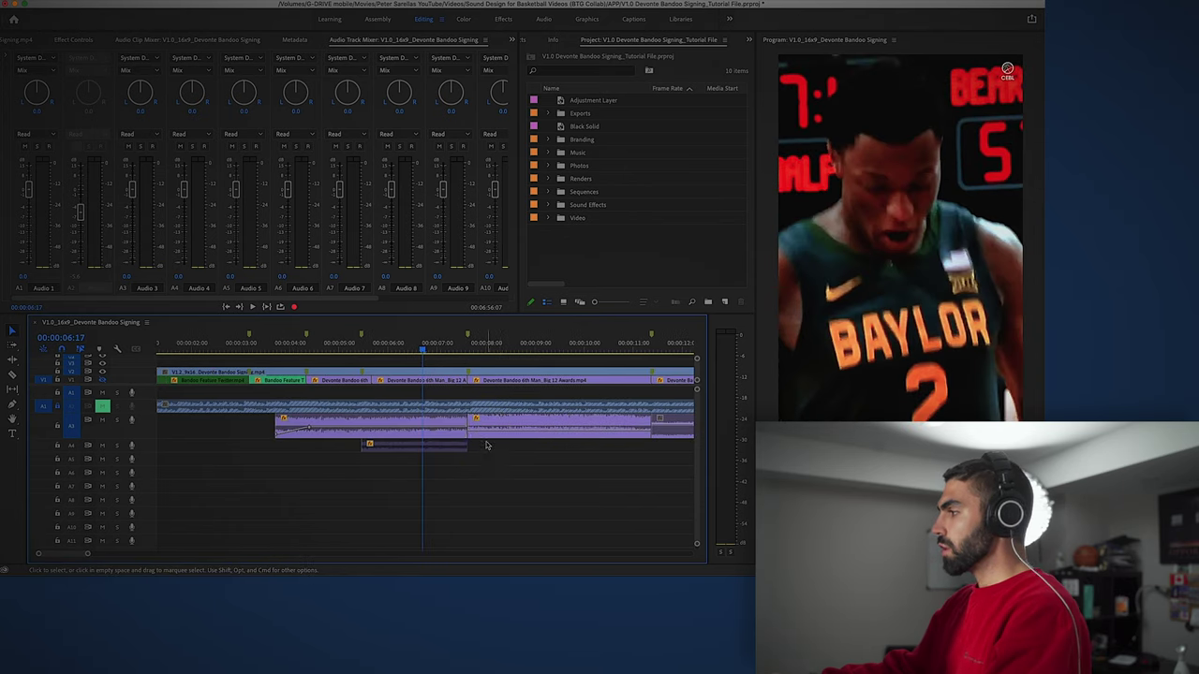
left_click_drag(491, 428, 491, 429)
key("Down")
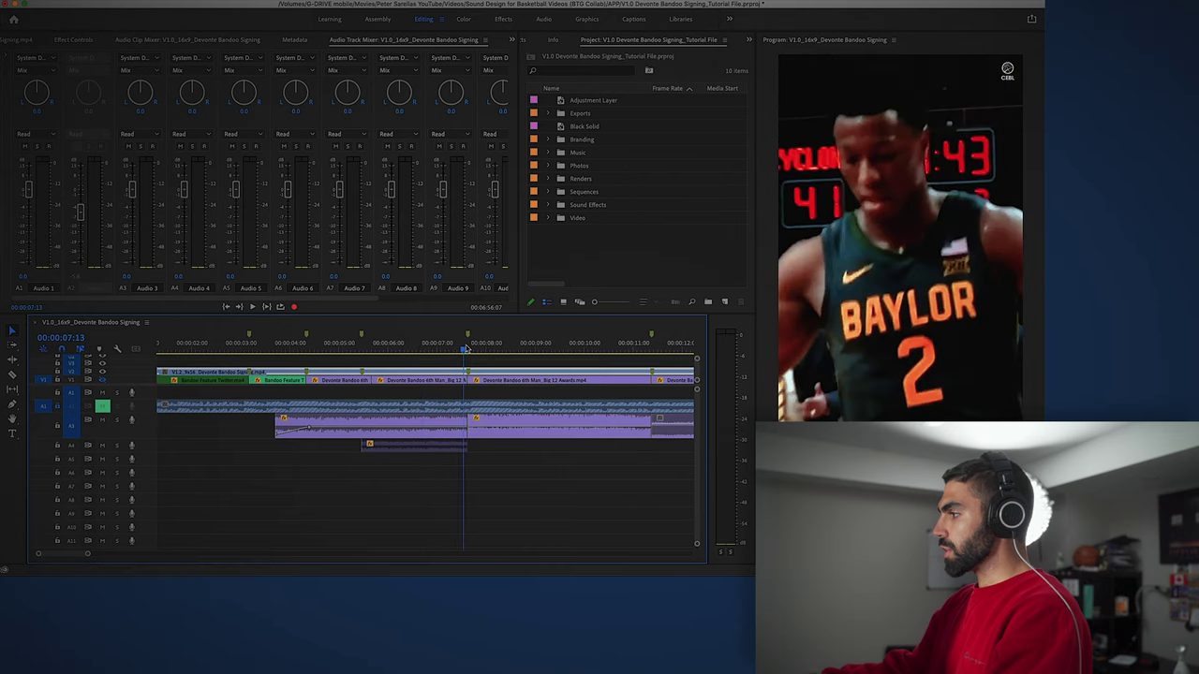
key("space")
left_click(510, 432)
scroll(510, 431, "down", 3)
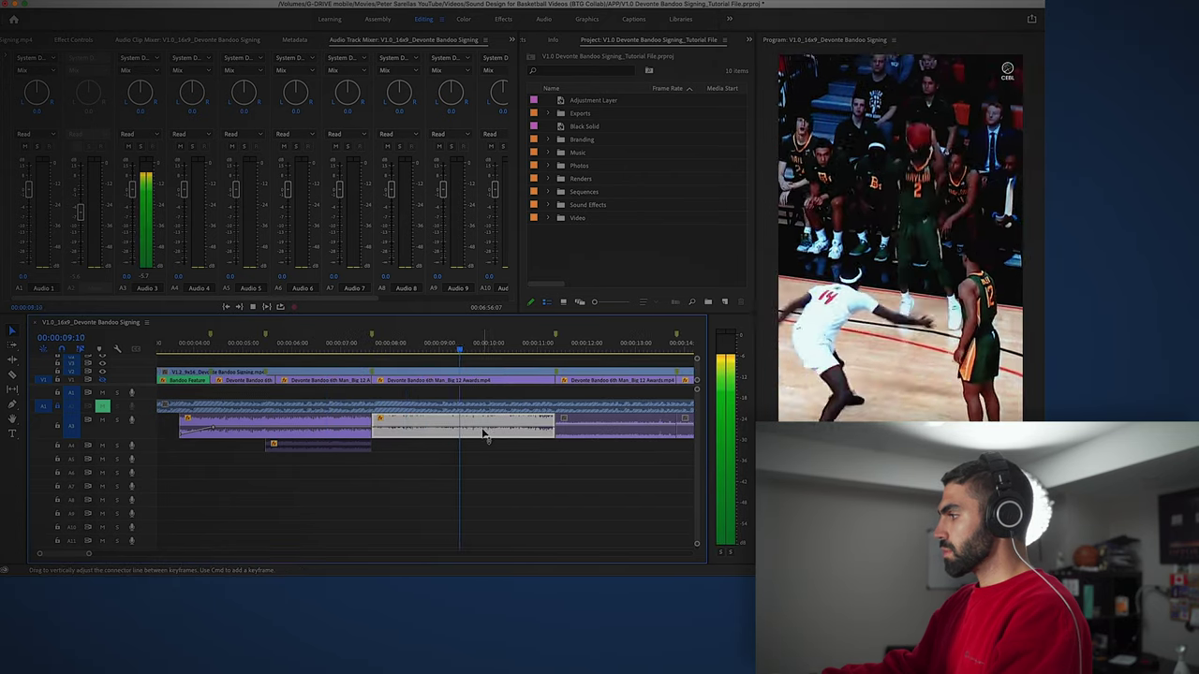
key("space")
- Move the Big 12 Awards game-audio clip from A3 down to A4, enlarge track A4, and disable the clip
left_click_drag(479, 437, 470, 444)
left_click(465, 430)
left_click(444, 460)
left_click(414, 449)
left_click_drag(150, 453, 150, 457)
left_click(262, 482)
left_click(414, 452)
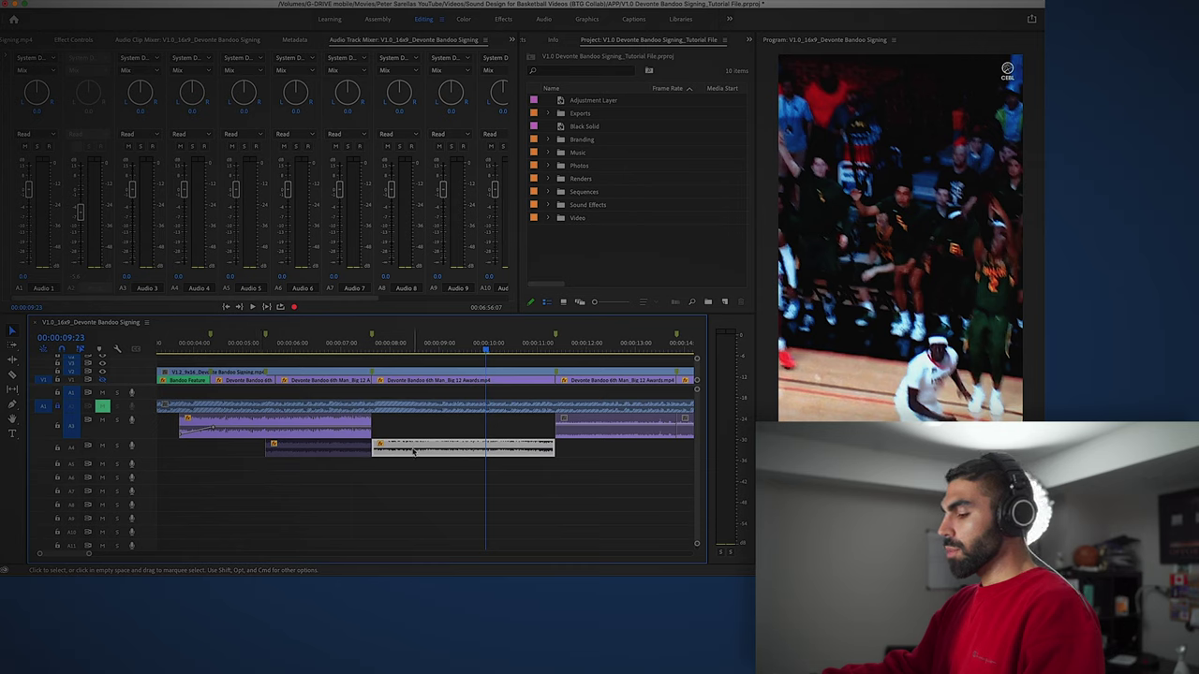
left_click(413, 466)
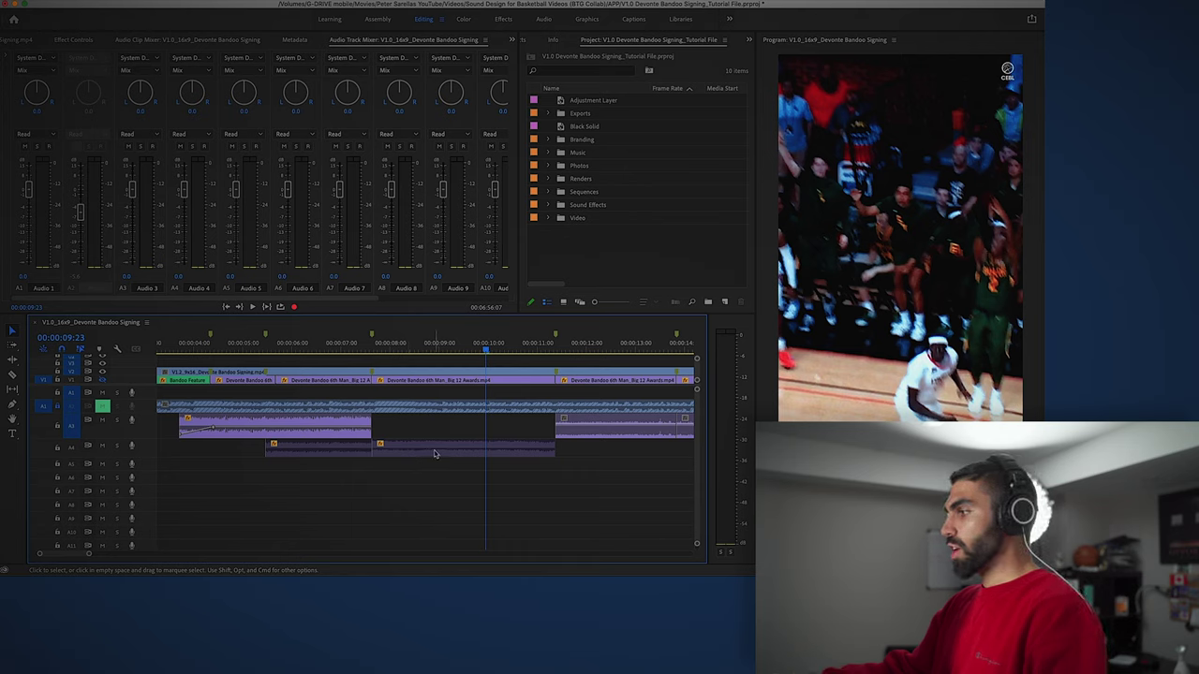
- Solo track A4 and audition its second clip, enabling it for playback and disabling it again
left_click(434, 453)
left_click(117, 444)
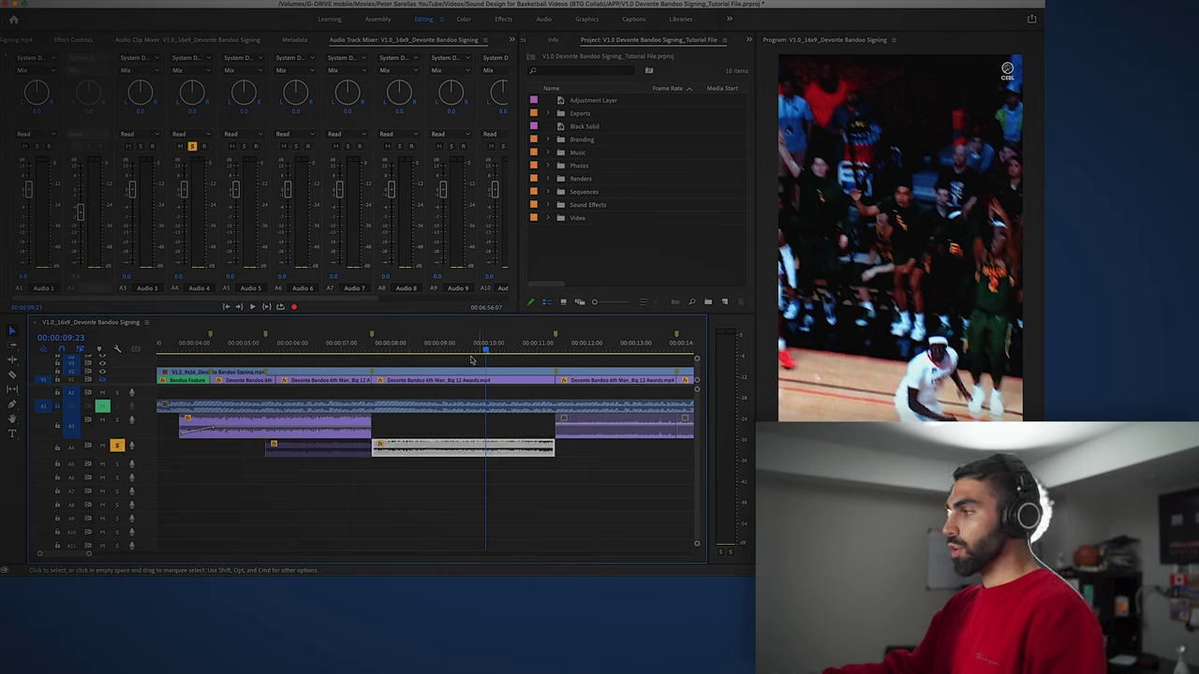
key("Up")
key("space")
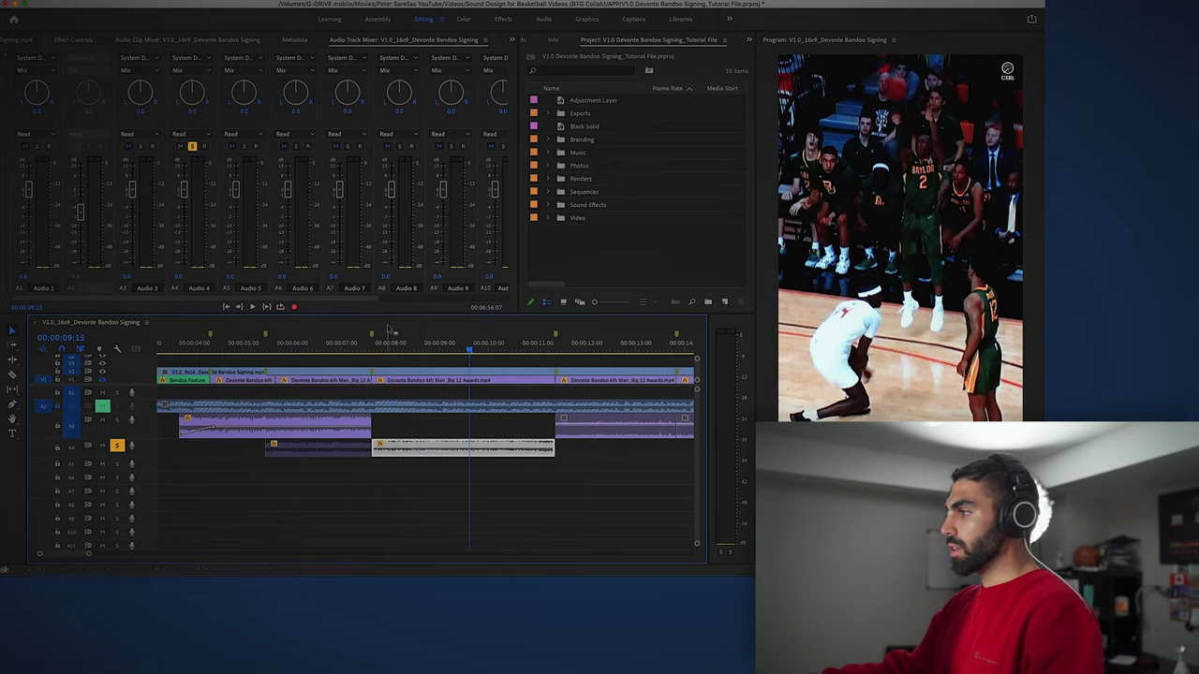
left_click(415, 480)
left_click(386, 350)
key("space")
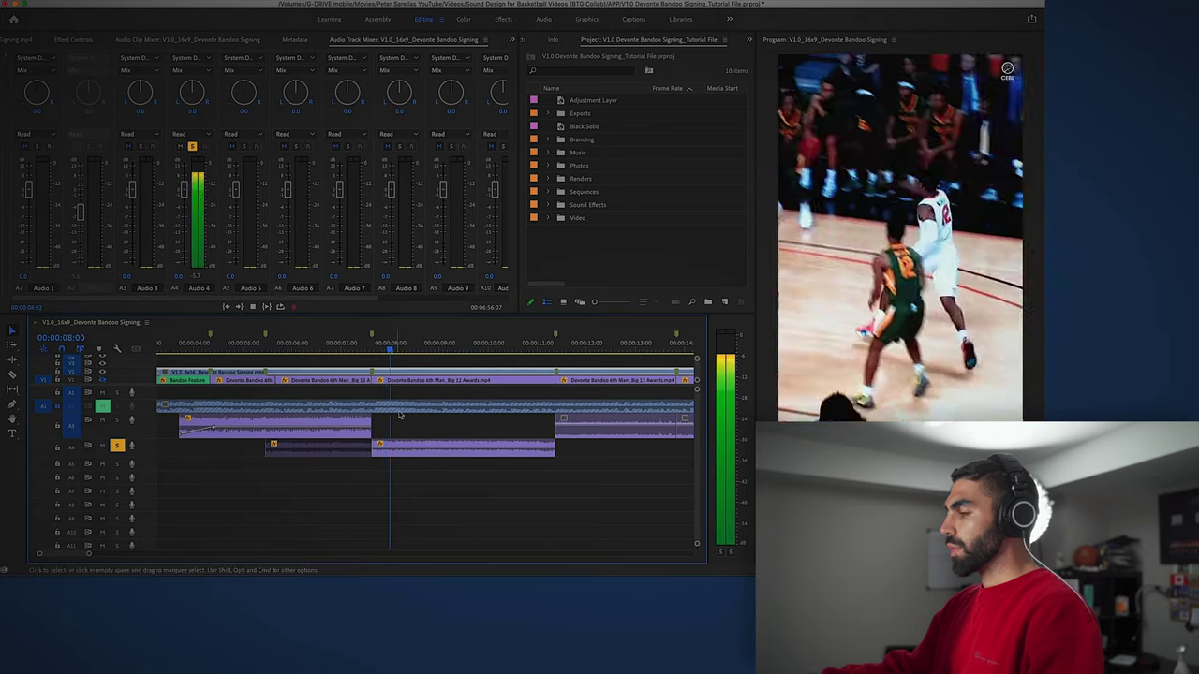
key("space")
left_click(433, 445)
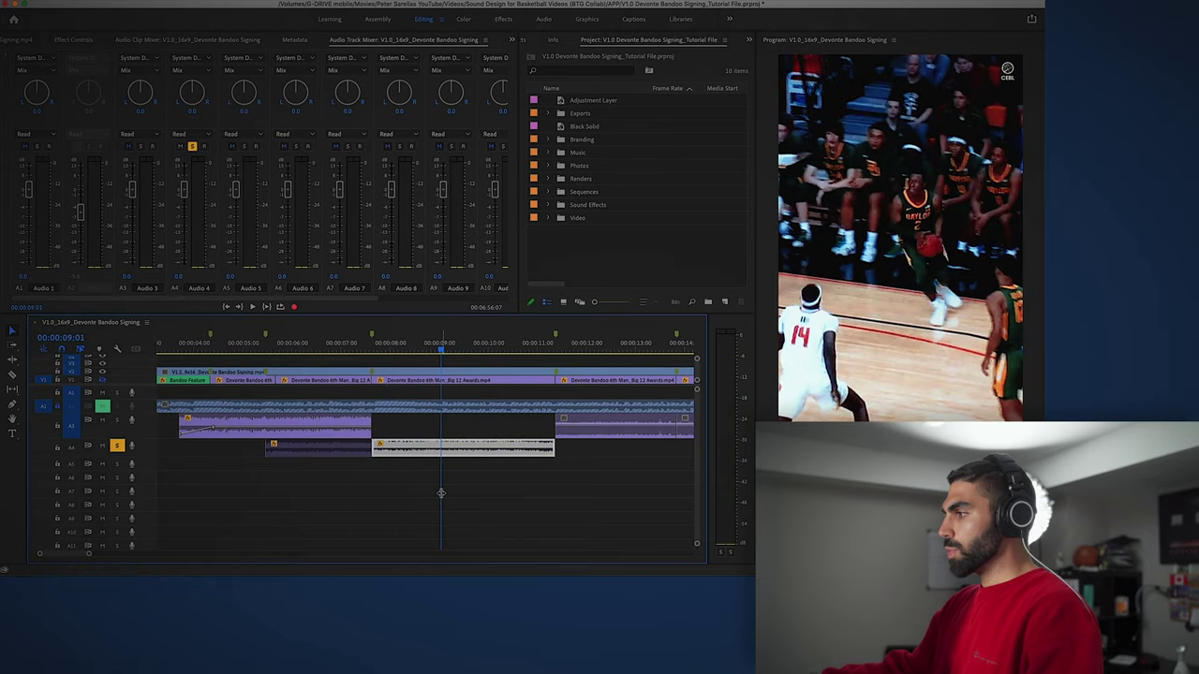
left_click(423, 478)
- Turn off solo on track A4 and extend the end of the first A3 clip to 00:00:08:08
left_click_drag(375, 433, 470, 434)
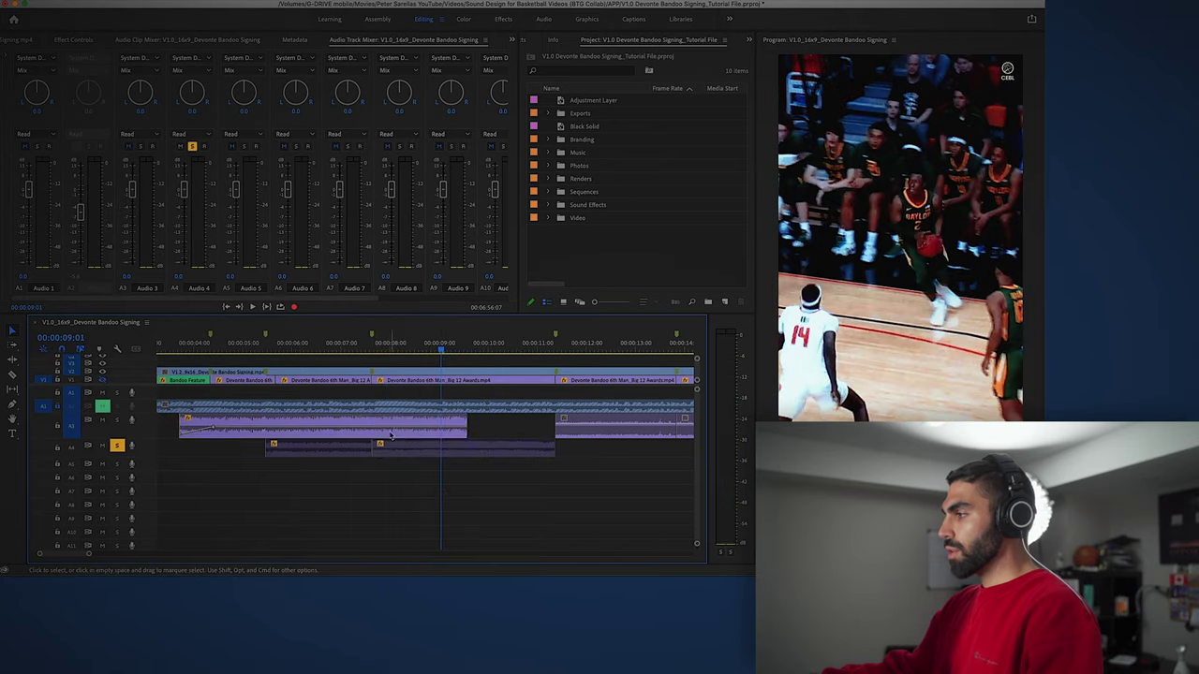
left_click(318, 347)
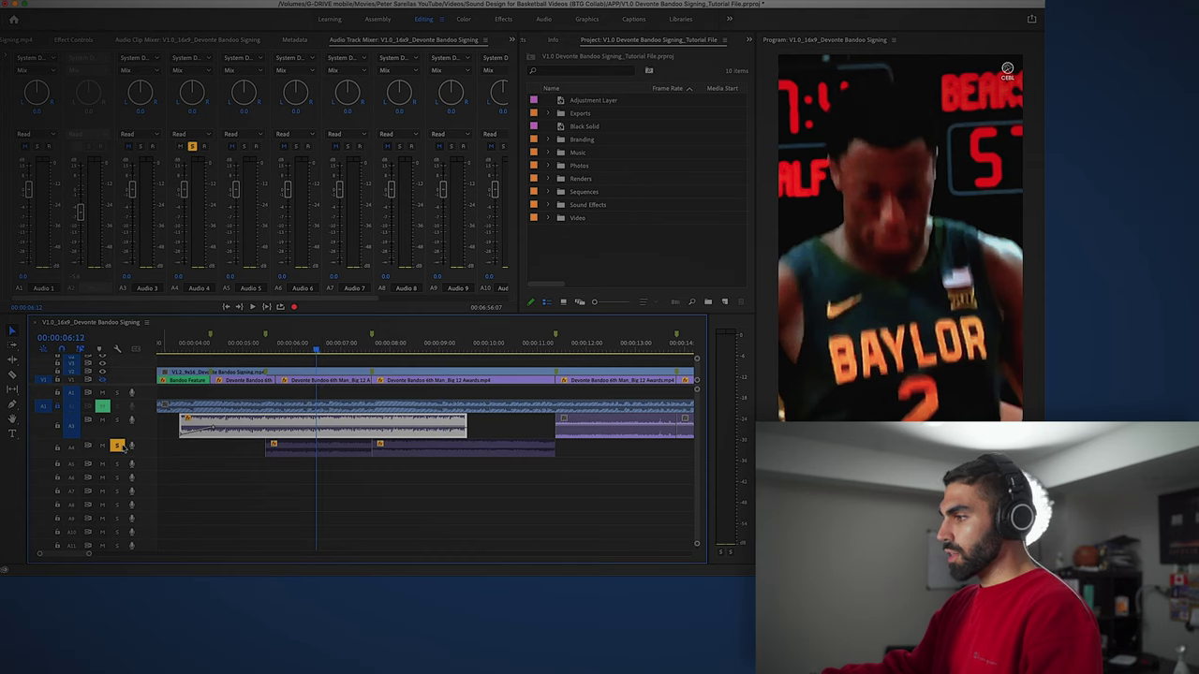
left_click(117, 445)
key("space")
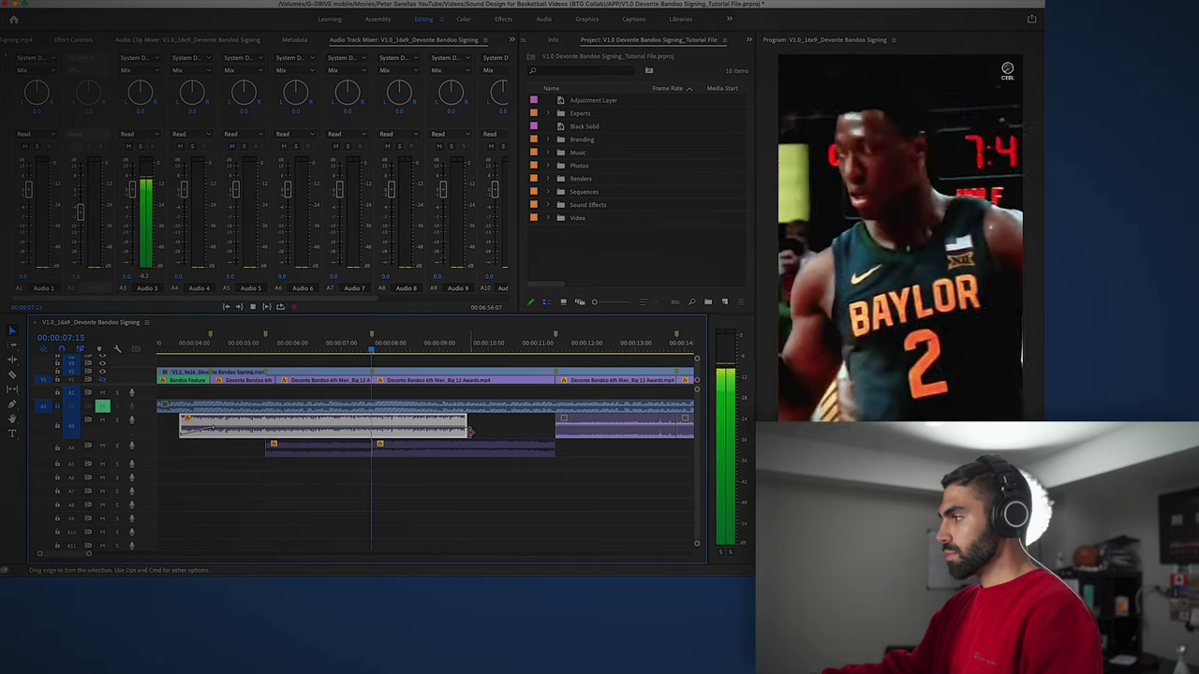
key("space")
left_click(469, 432)
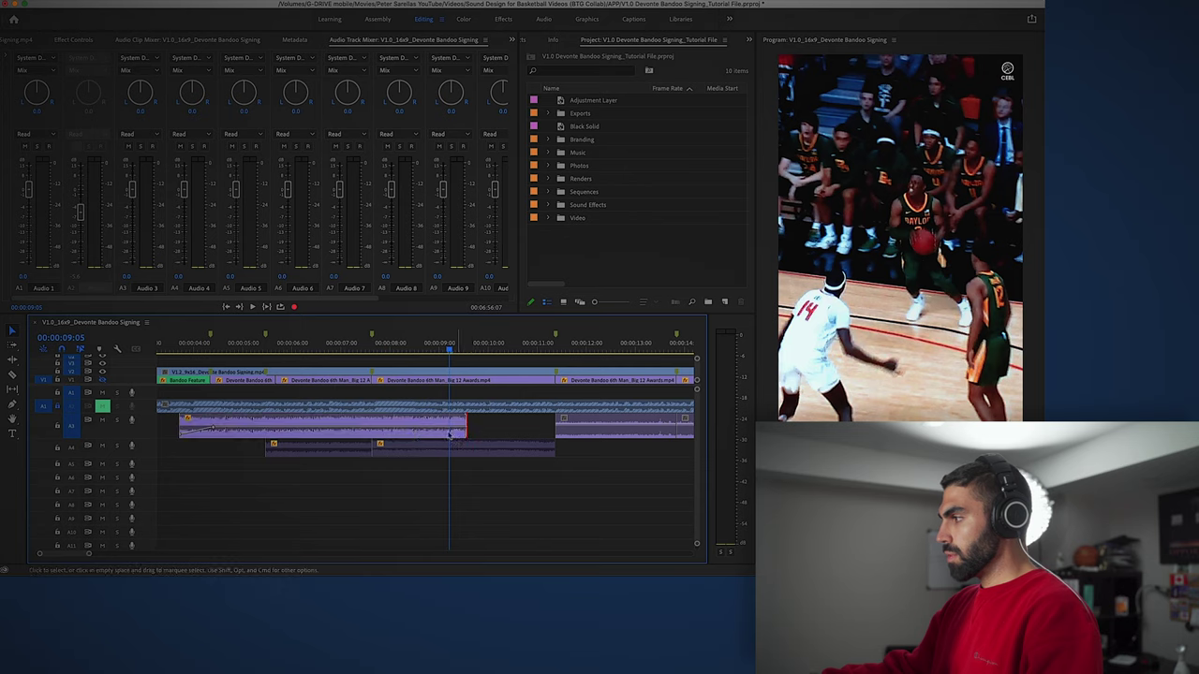
mouse_move(397, 349)
left_mouse_down()
mouse_move(416, 349)
mouse_move(406, 348)
left_mouse_up()
left_click_drag(466, 424, 405, 423)
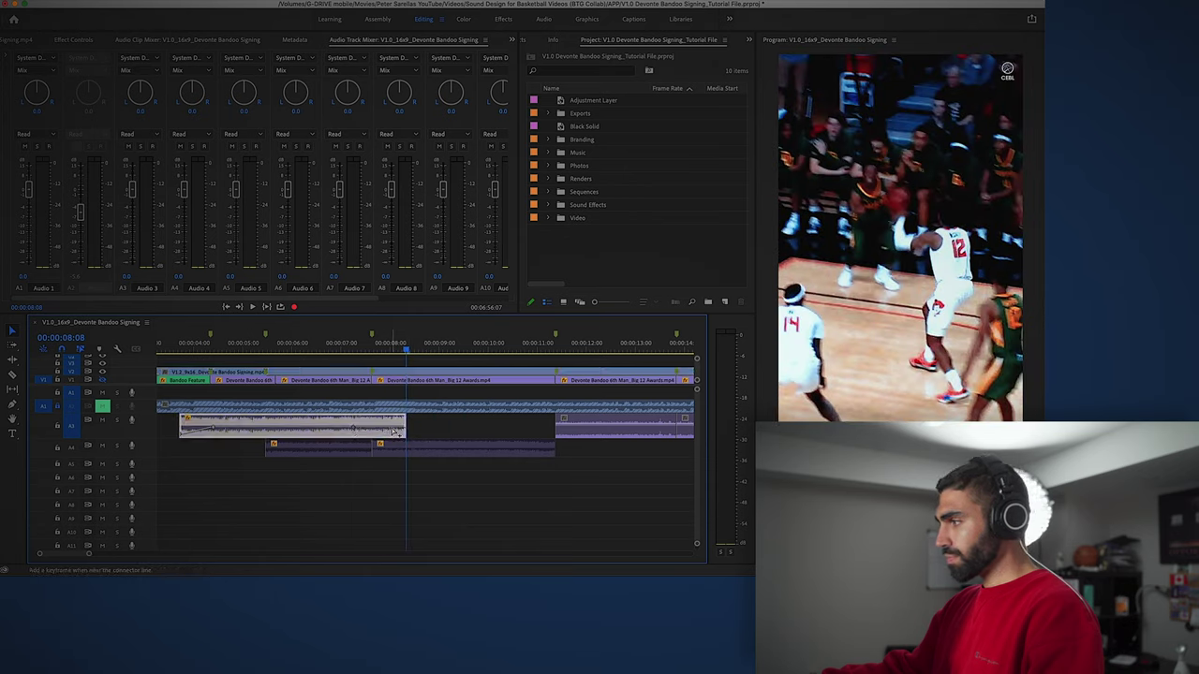
- Fade out the end of the first A3 clip with descending volume keyframes
left_click_drag(393, 430, 395, 436)
left_click(424, 434)
left_click(394, 429)
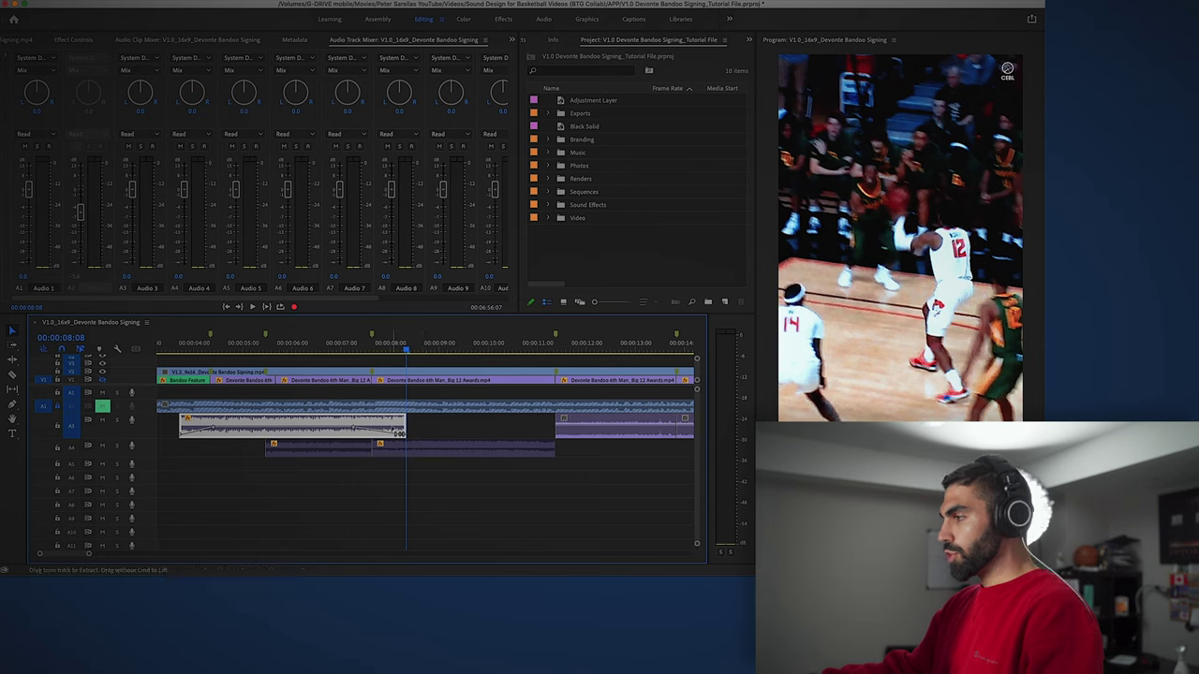
- Try the default audio transition on both ends of the first A3 clip, and remove the transitions again
key("super+shift+d")
left_click(400, 428)
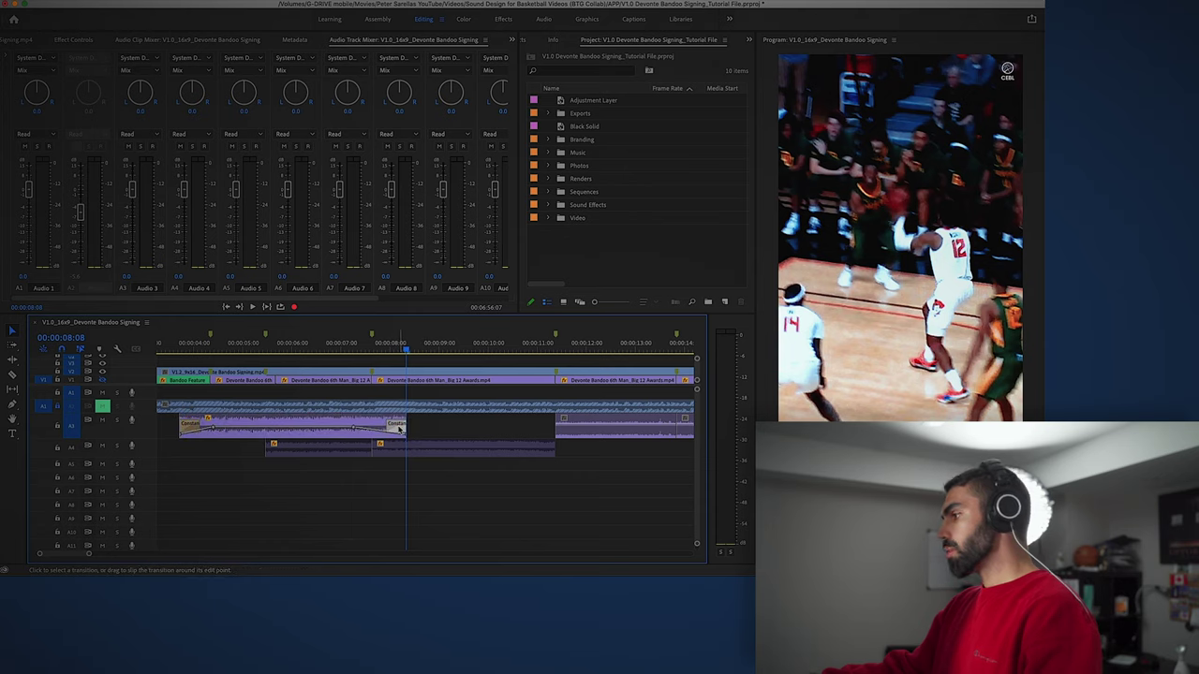
key("Delete")
left_click(193, 428)
key("Delete")
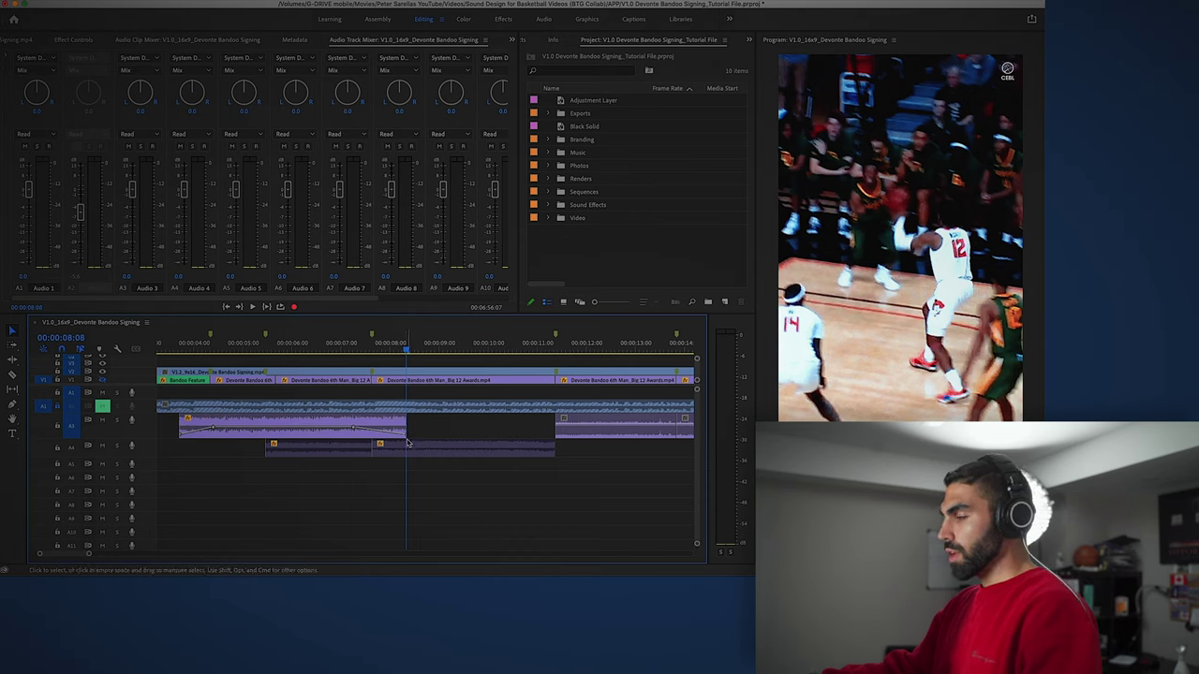
- Extend the start of the A3 clip at 00:00:11:11 about half a second earlier and play through it
left_click(405, 439)
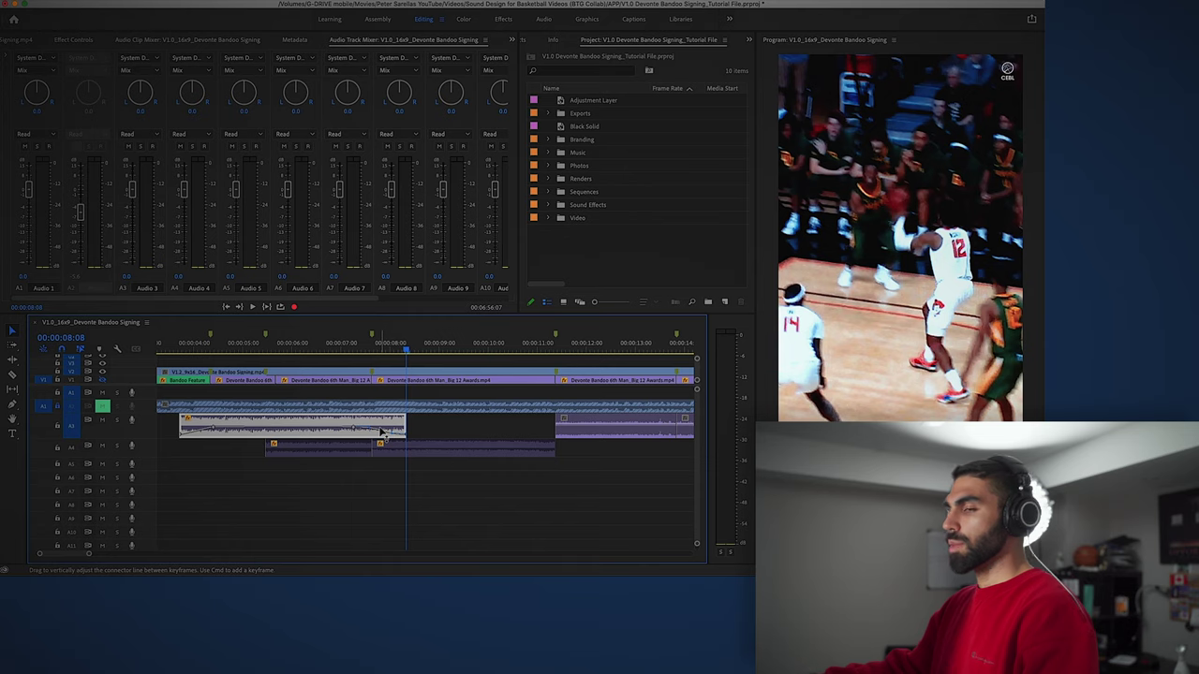
key("minus")
left_click(385, 428)
key("equal")
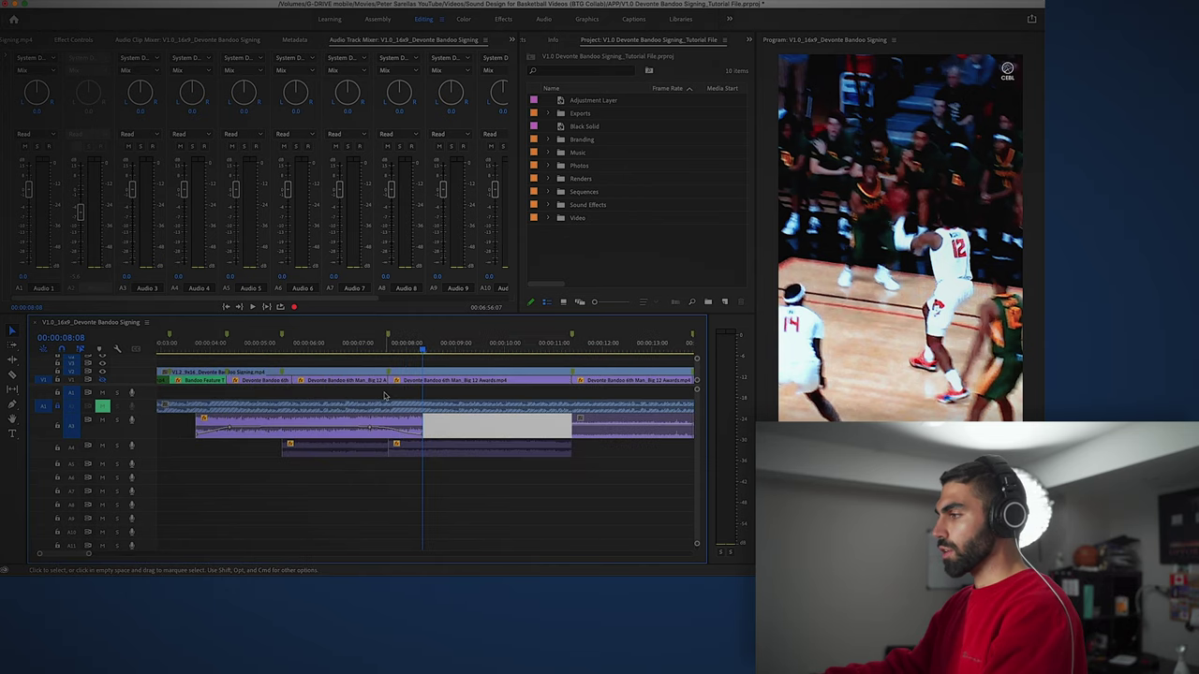
key("minus")
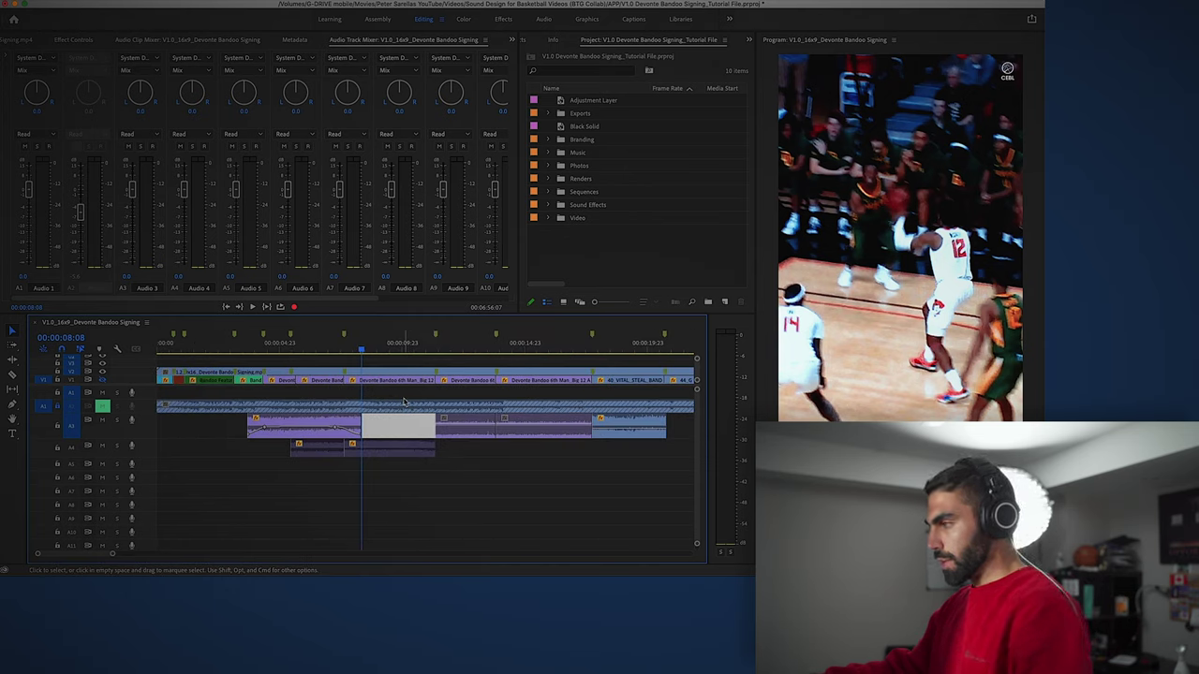
left_click(438, 347)
left_click(440, 372)
left_click(453, 426)
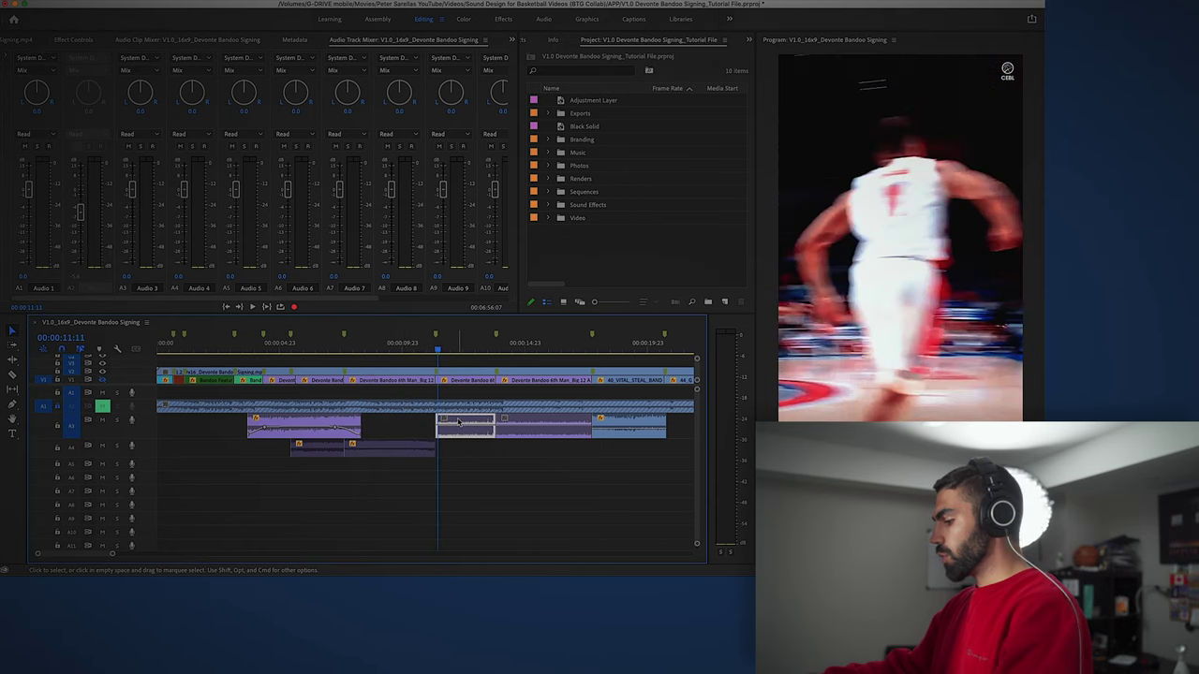
key("equal")
left_click(404, 349)
left_click_drag(422, 429, 395, 429)
key("space")
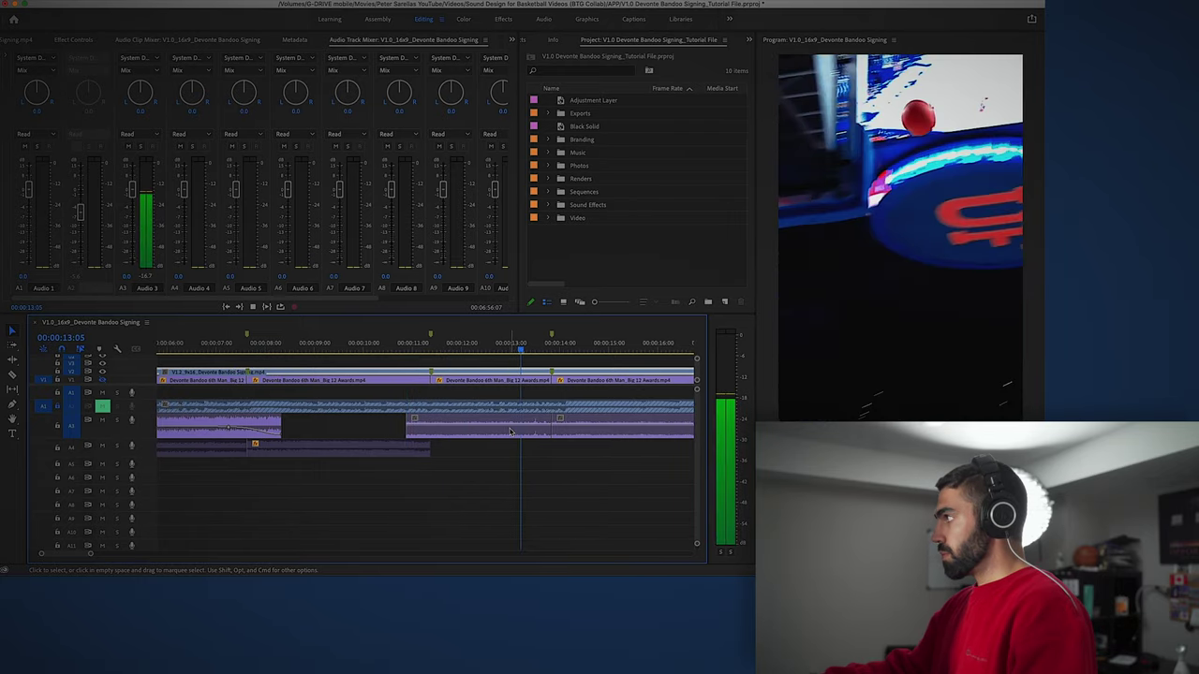
key("space")
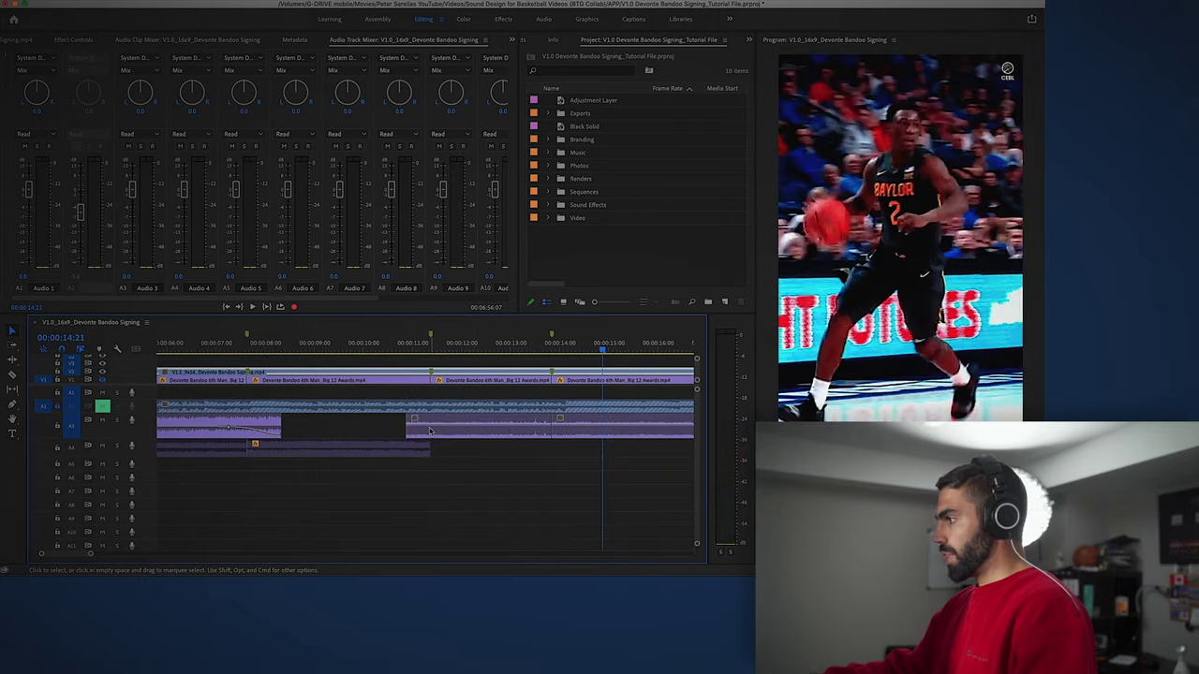
- Extend that A3 clip's start to about 00:00:10:06 and fade it in with rising volume keyframes, checking by playback
left_click(451, 429)
left_click_drag(407, 427, 440, 426)
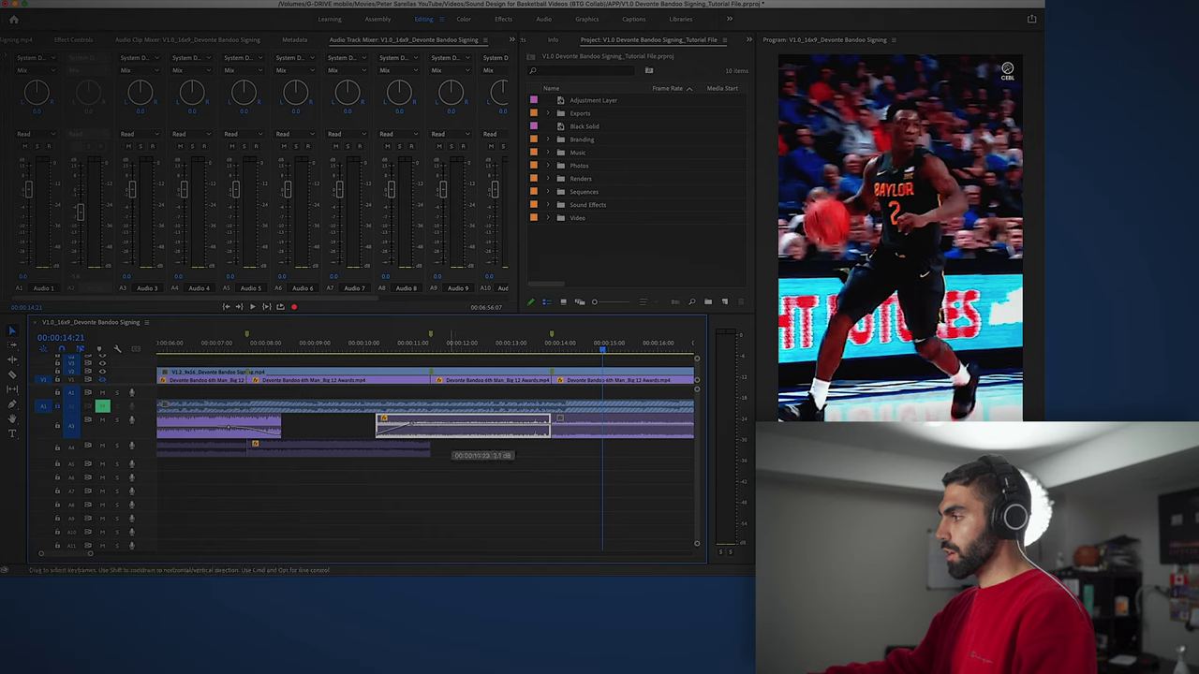
left_click(368, 346)
key("space")
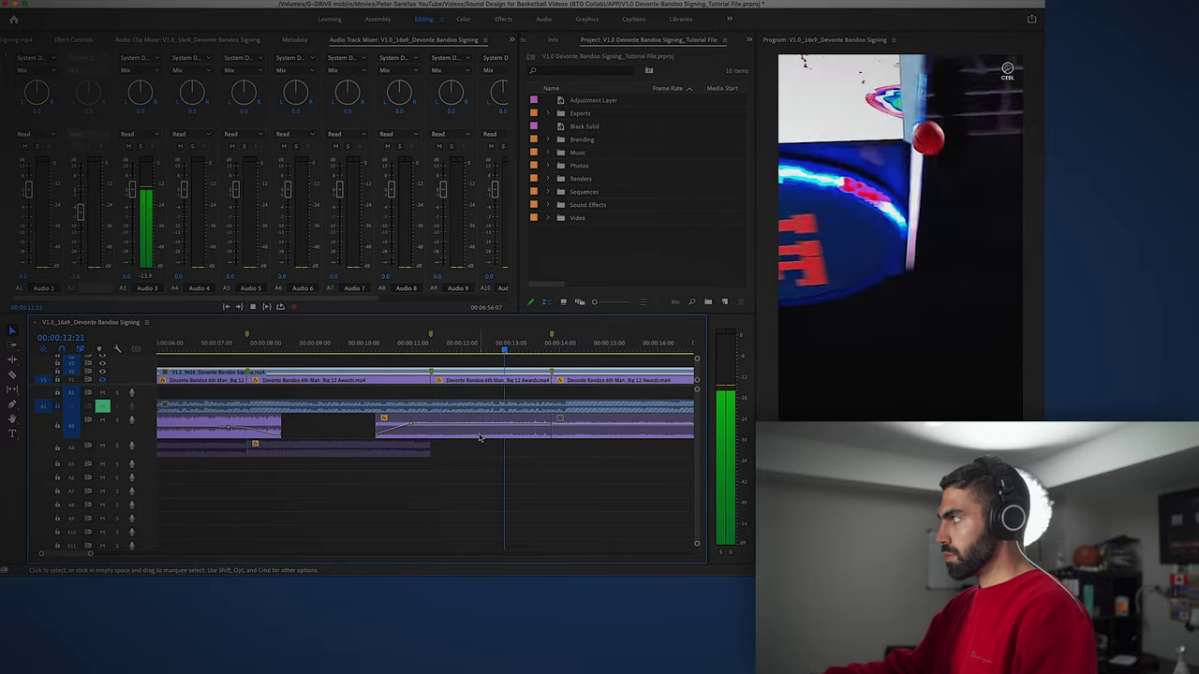
key("minus")
key("minus")
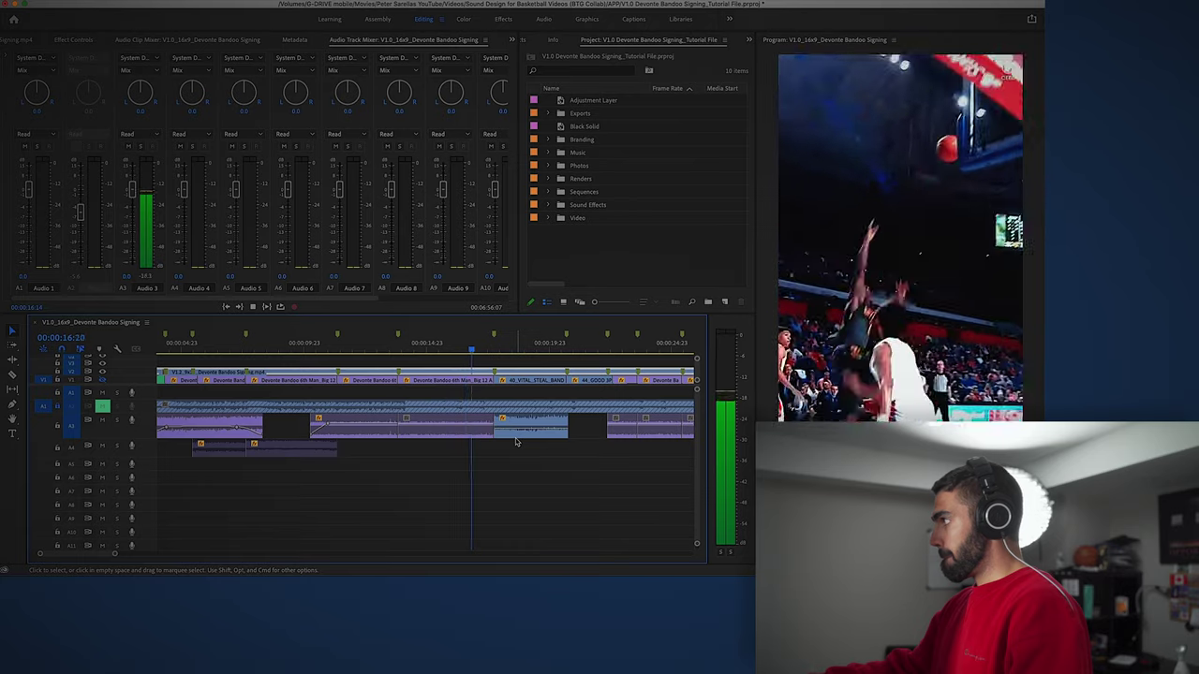
- Extend the blue A3 clip's end to meet the next clip and apply default audio transitions across the neighbouring A3 cuts
left_click(515, 434)
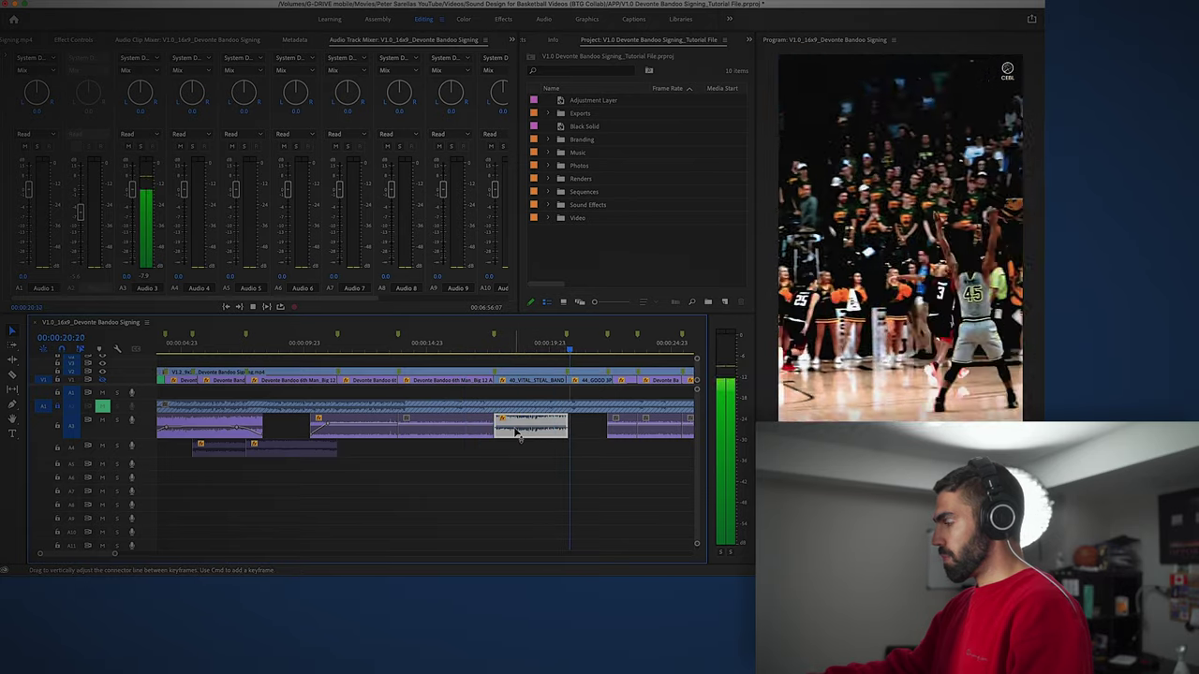
key("space")
left_click_drag(566, 431, 607, 430)
left_click_drag(399, 450, 610, 436)
key("super+shift+d")
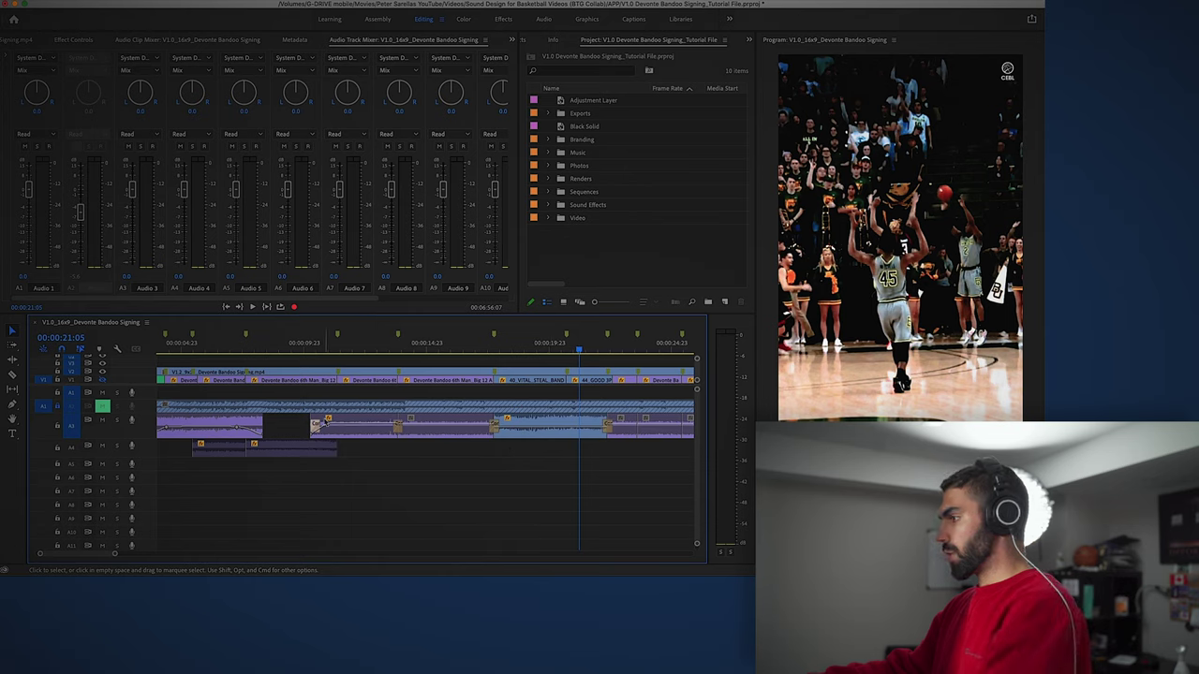
- Play through the crossfaded A3 clips and slightly lower the volume of the blue clip
left_click(382, 350)
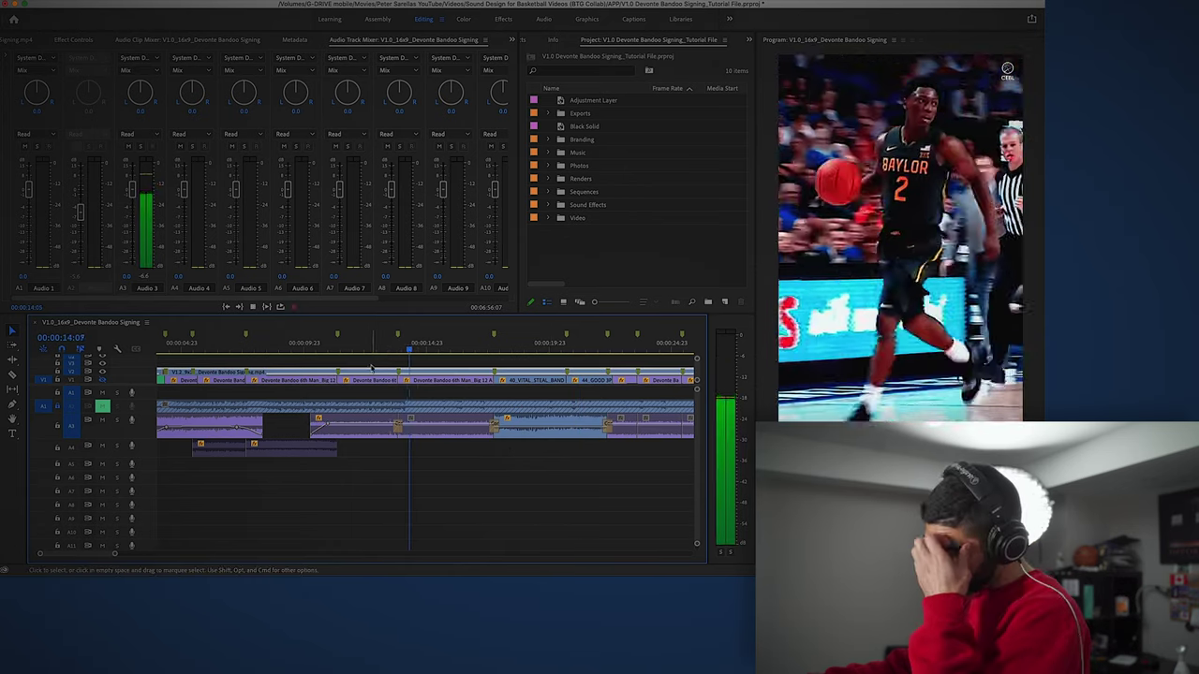
key("minus")
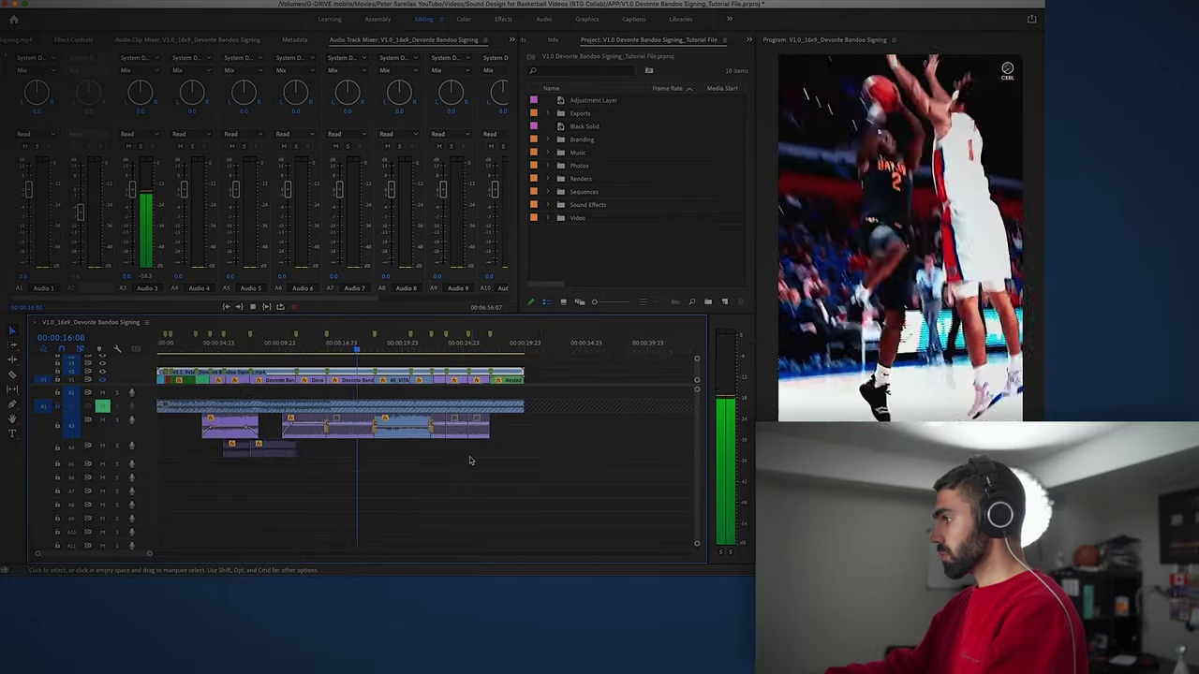
key("equal")
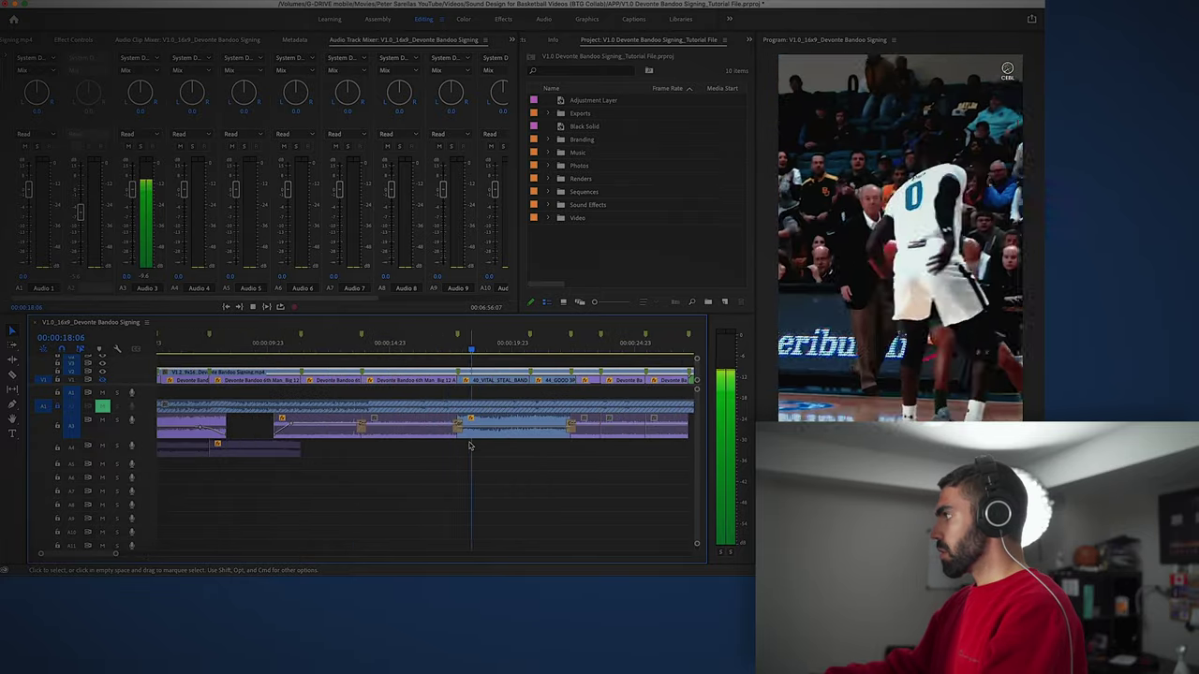
left_click_drag(498, 428, 511, 431)
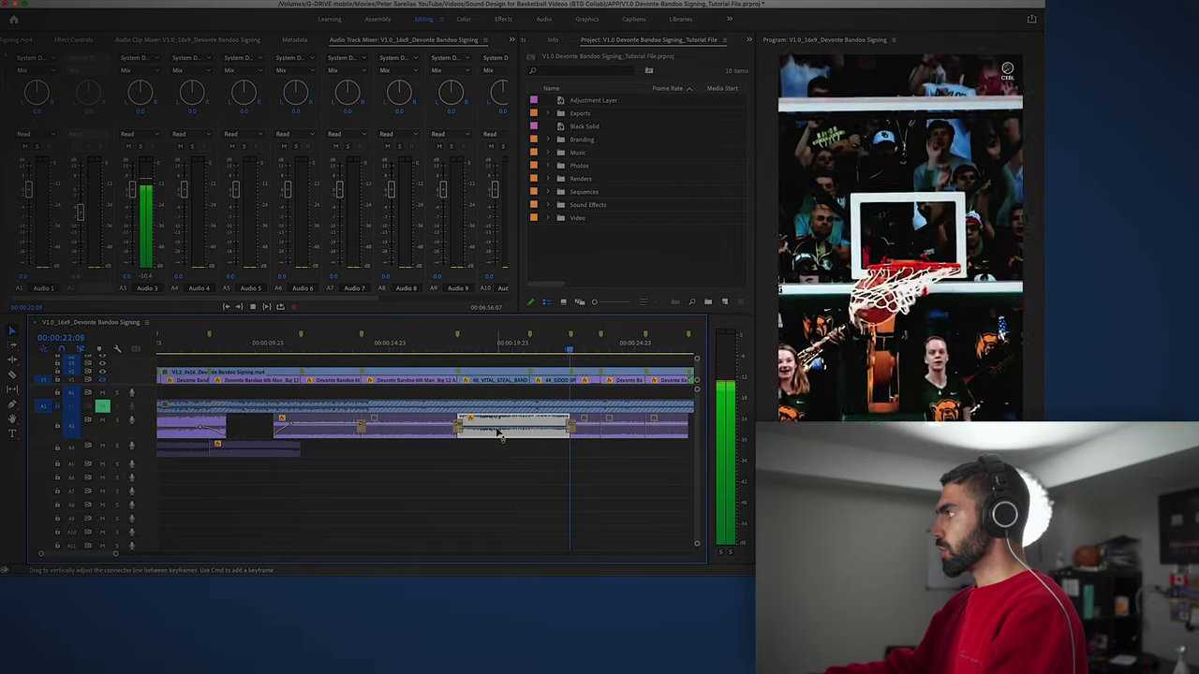
key("equal")
key("equal")
key("minus")
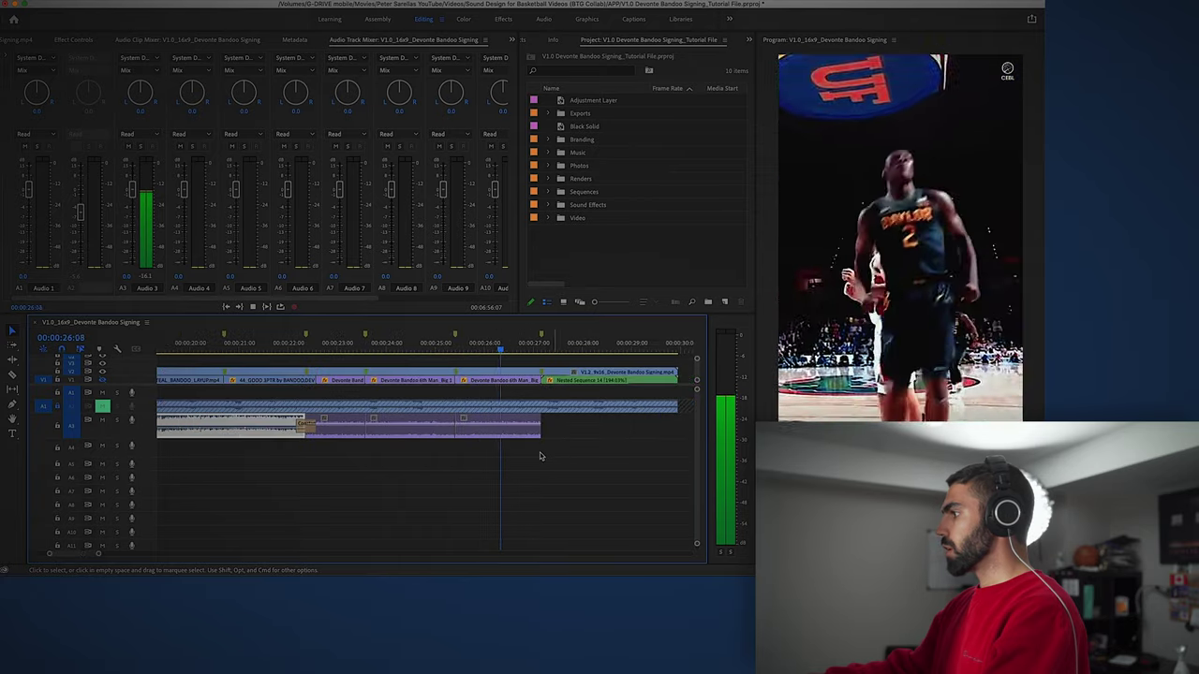
key("space")
- Examine the dunk frame by frame around 00:00:25:14 against the audio of the last A3 clip
left_click(446, 347)
left_click(477, 431)
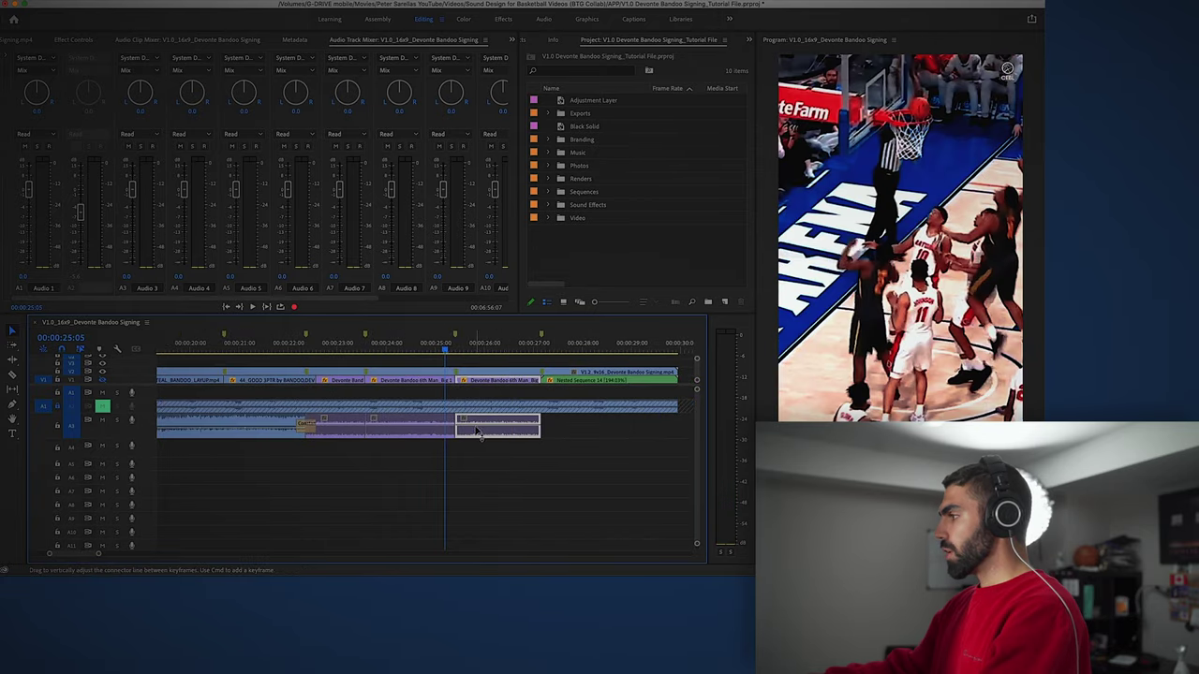
left_click(427, 372)
left_click(425, 380)
left_click(438, 347)
key("Right")
key("Right")
key("Right")
key("Right")
key("Right")
key("Right")
key("Right")
key("Right")
key("Right")
key("Right")
key("Right")
key("Right")
key("Right")
key("Right")
key("Right")
key("Right")
key("Right")
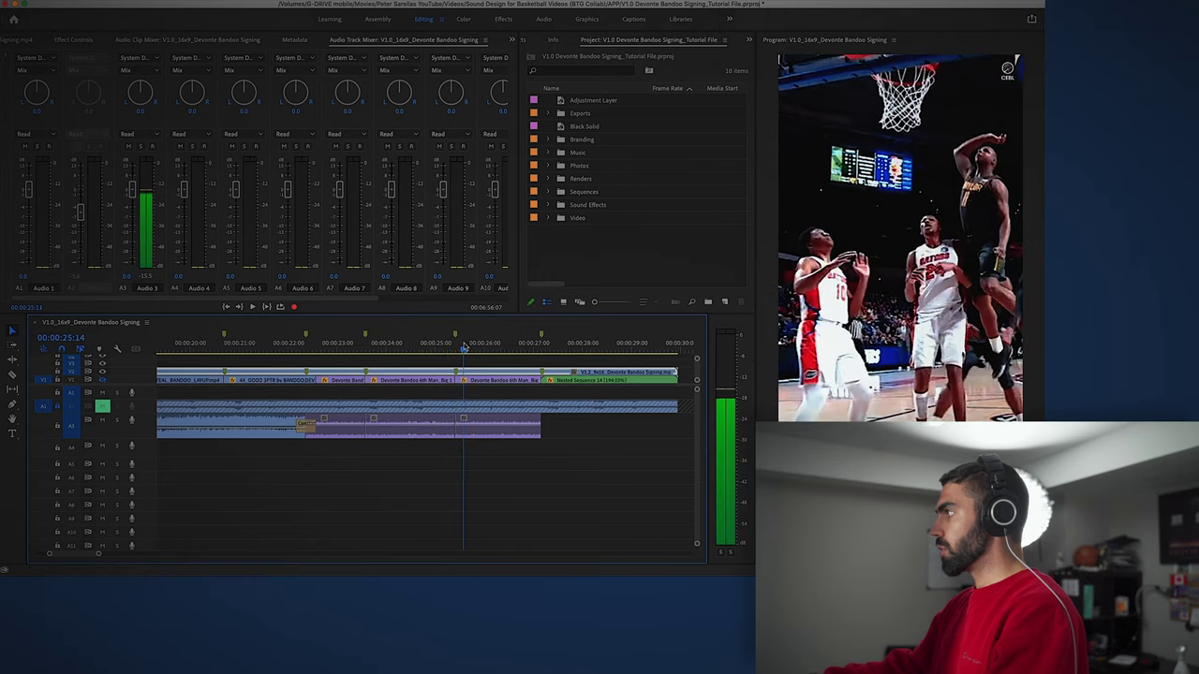
key("space")
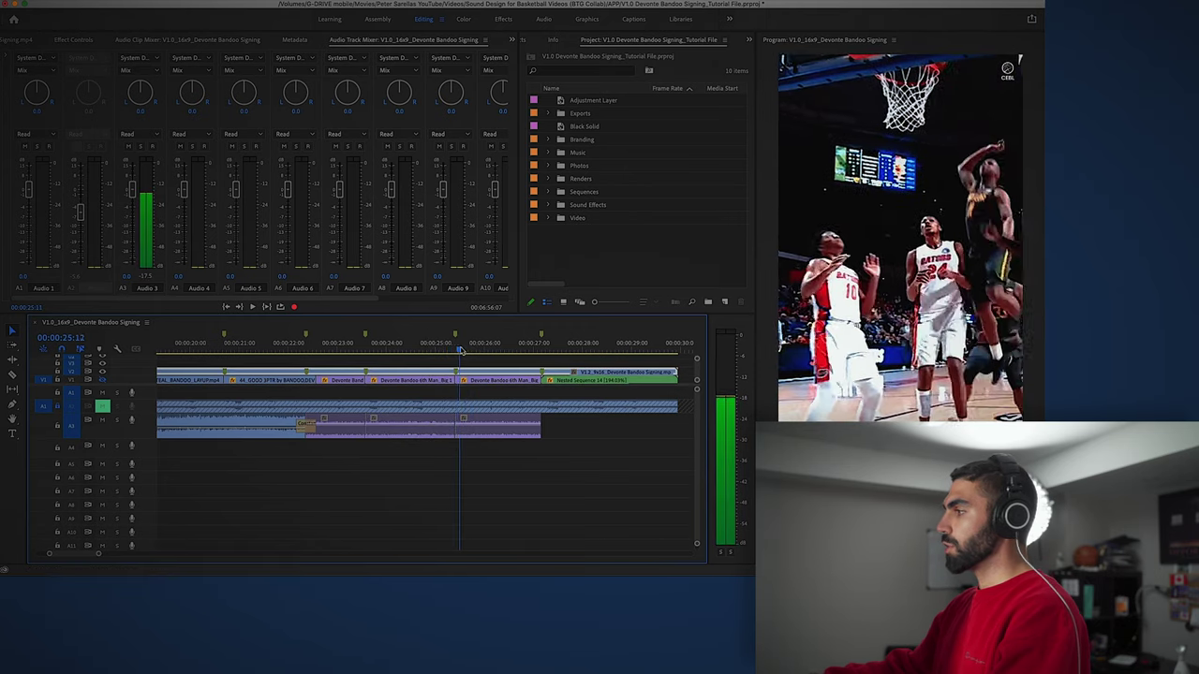
left_click(450, 348)
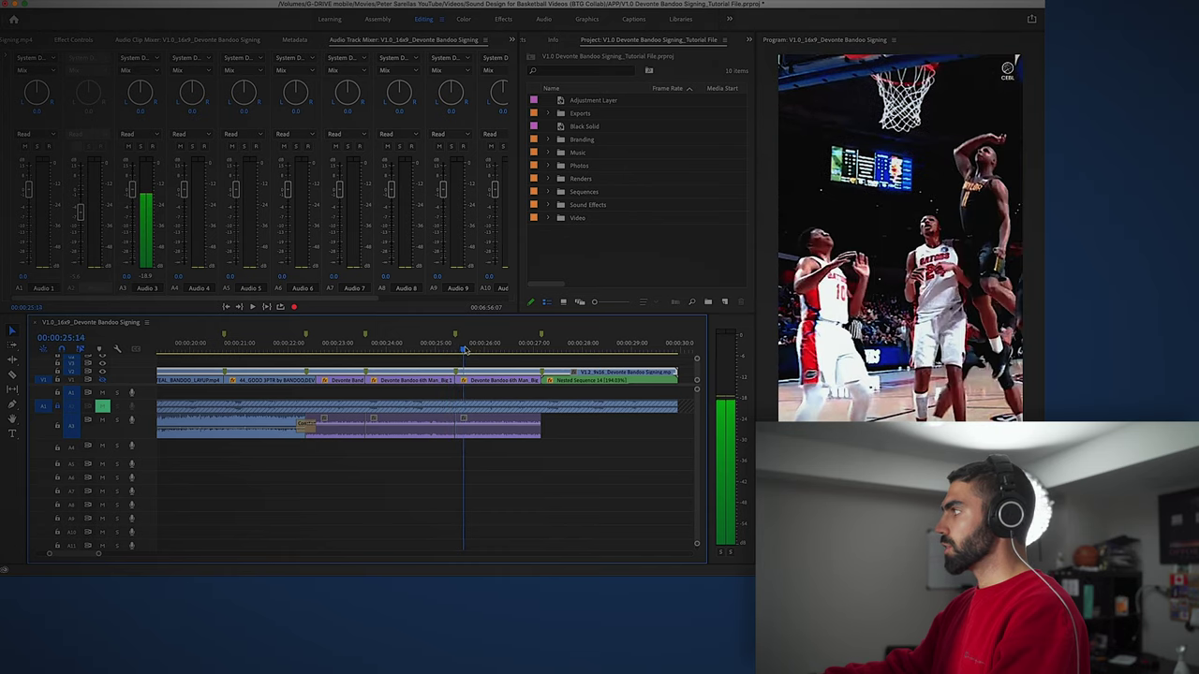
key("space")
- Delete the last A3 clip and extend the preceding one to about 00:00:28:07, fading out its end with volume keyframes
left_click(473, 437)
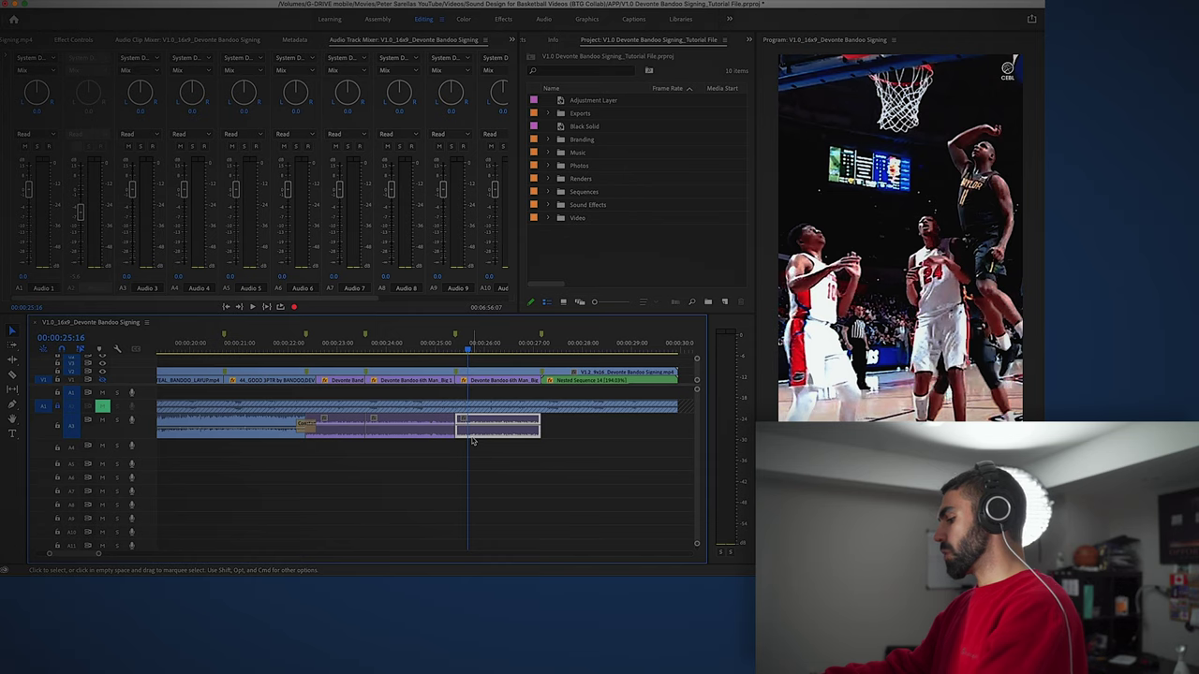
left_click_drag(536, 433, 446, 434)
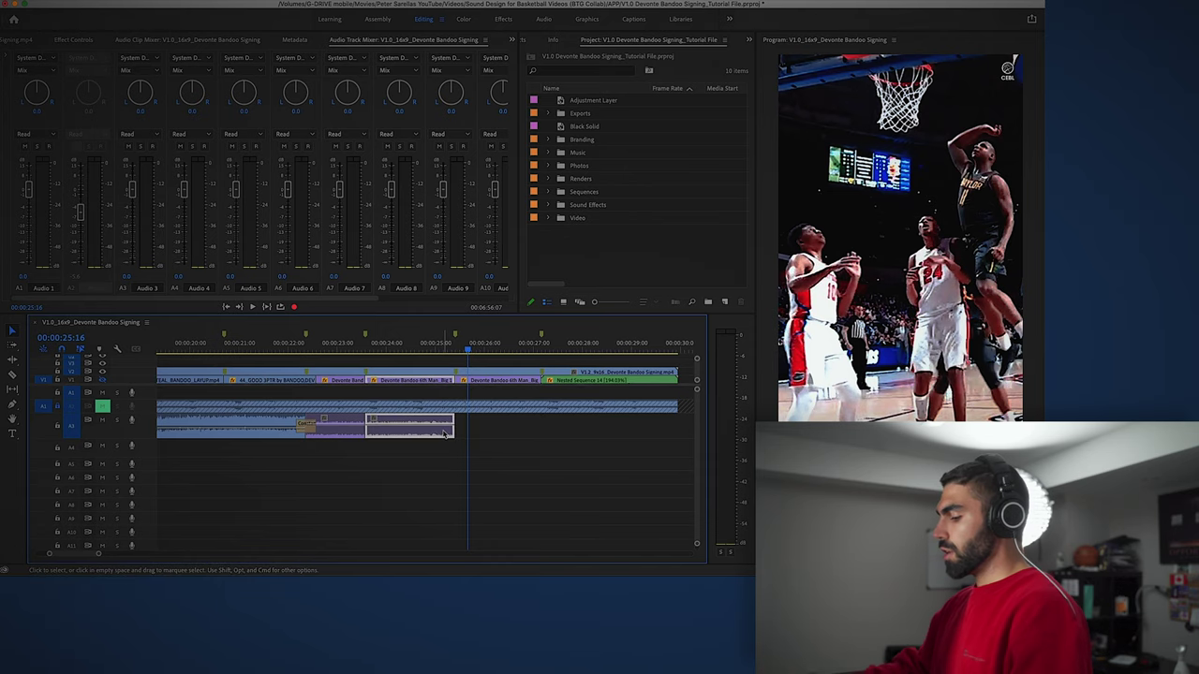
left_click_drag(451, 433, 594, 434)
left_click_drag(540, 346, 399, 347)
- Apply the default audio transition at the cut before the last A3 clip and play through to the end
left_click_drag(345, 455, 376, 433)
key("shift+d")
left_click(341, 347)
key("space")
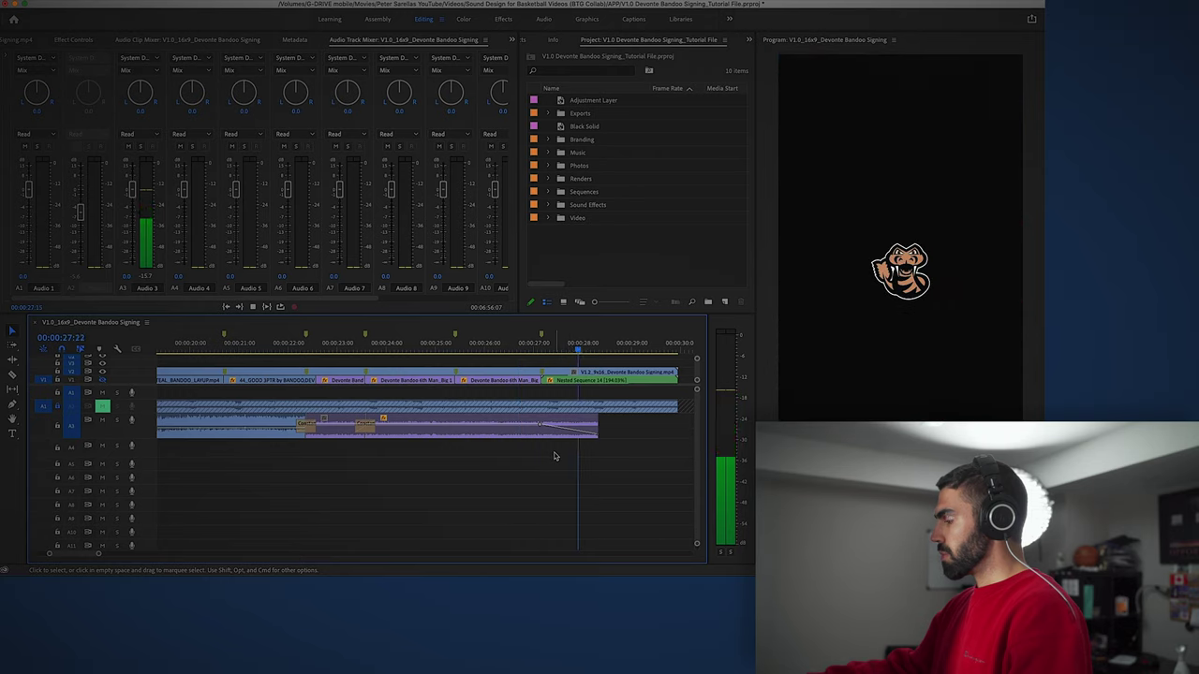
key("space")
- Move the last A3 clip's fade-out keyframes earlier to end the fade just after the dunk, and trim its end to about 00:00:26:15
key("minus")
key("minus")
key("minus")
key("equal")
key("equal")
left_click(374, 352)
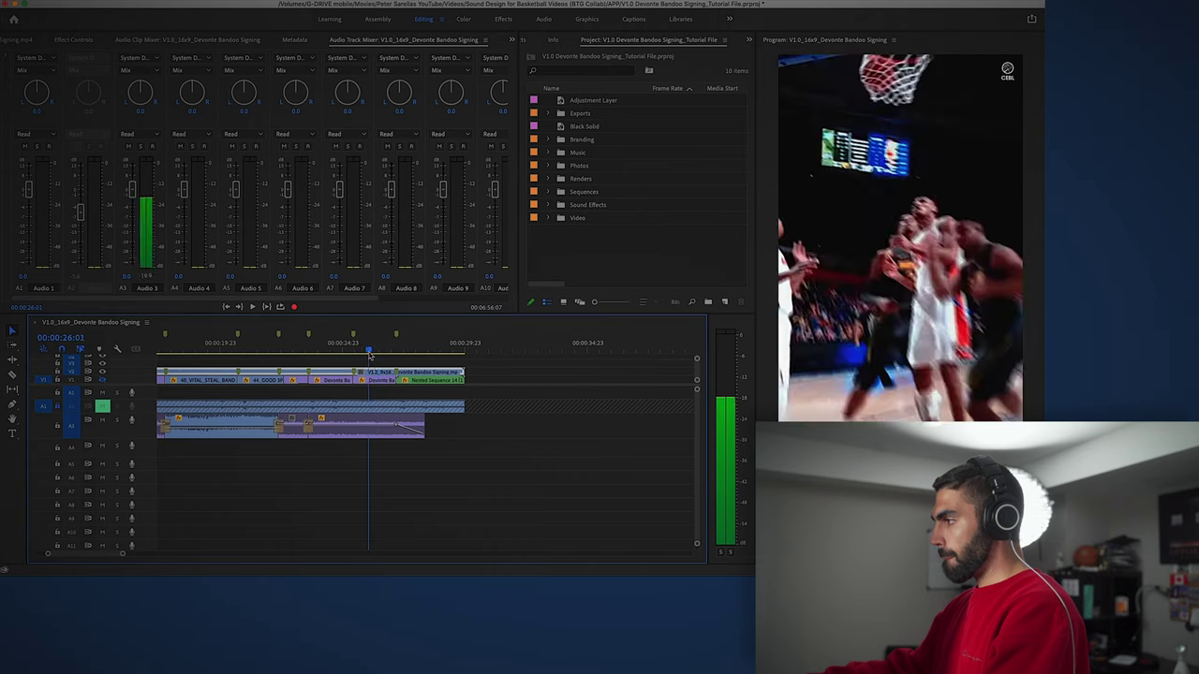
key("equal")
key("space")
key("space")
left_click(513, 434)
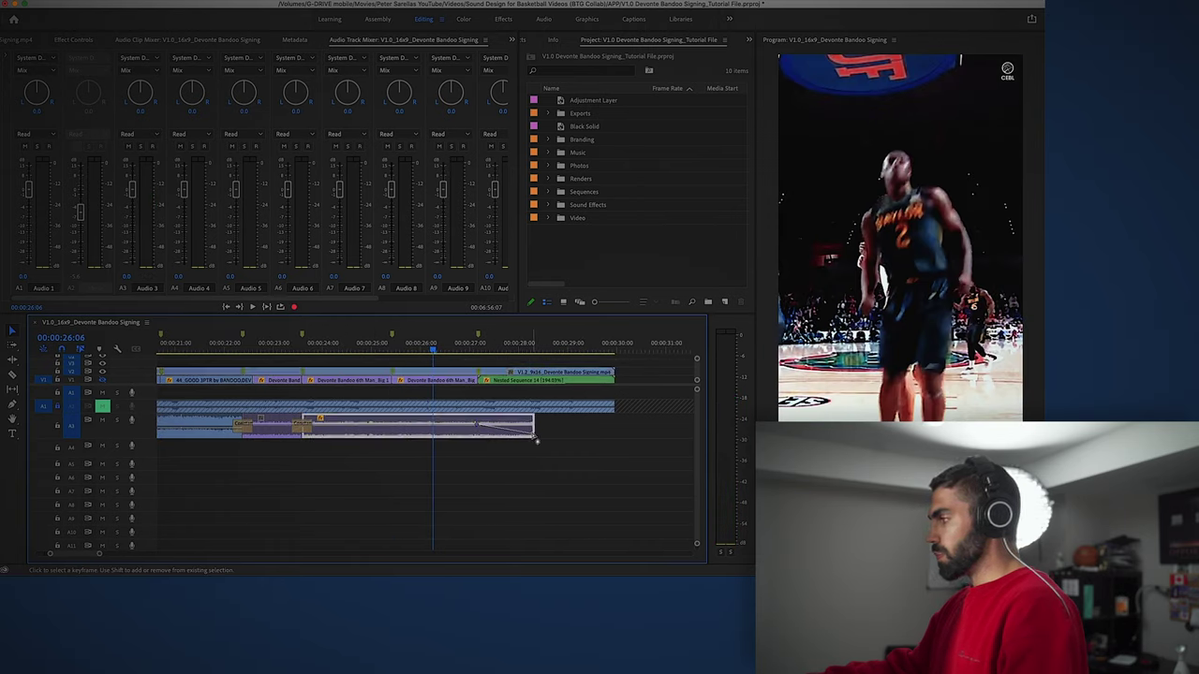
left_click_drag(476, 429, 470, 426)
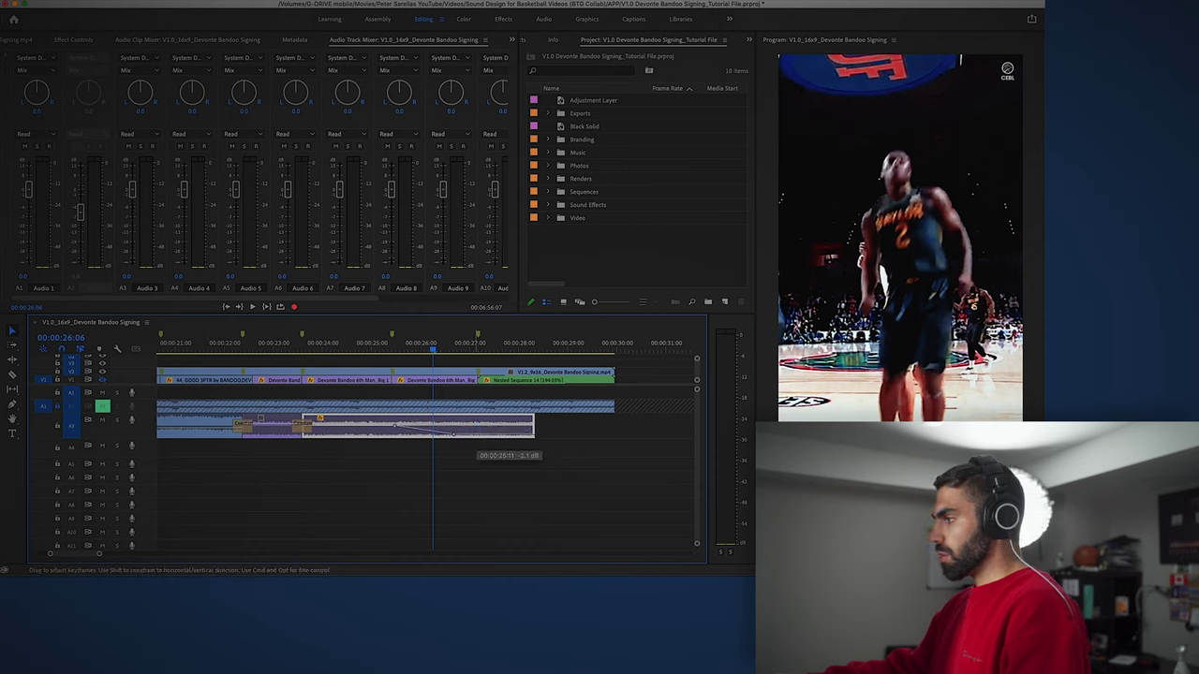
left_click(448, 450)
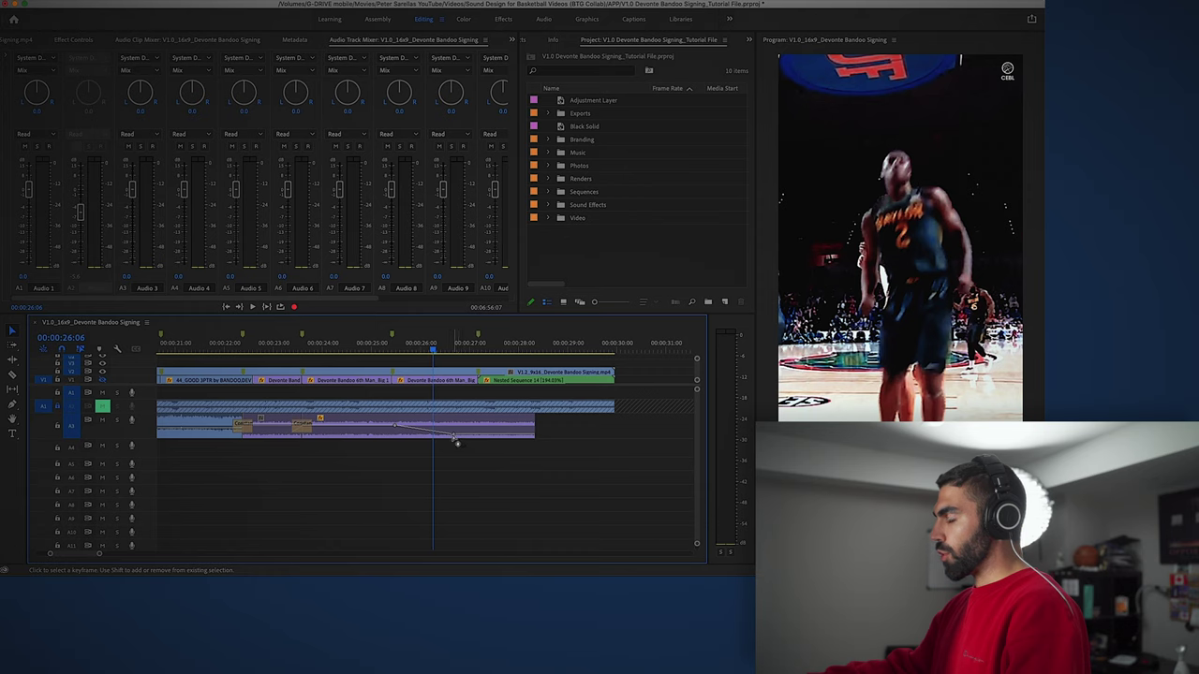
left_click_drag(535, 433, 452, 433)
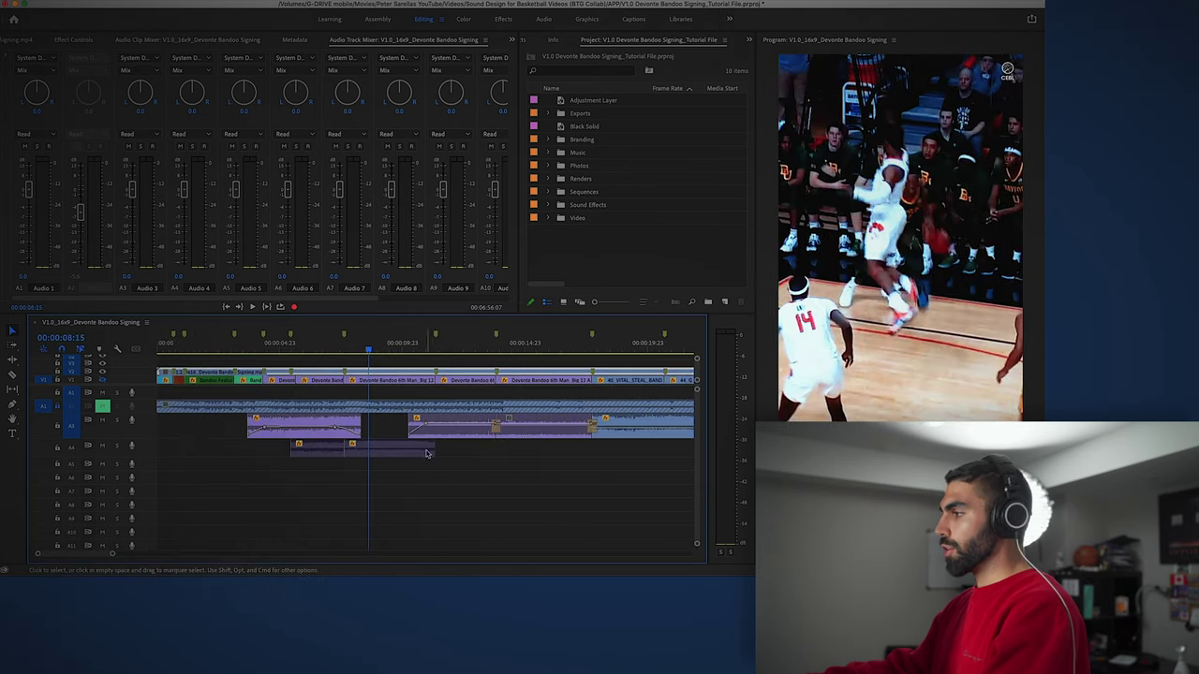
- Delete the two disabled clips from track A4
left_click_drag(458, 452, 329, 444)
key("Delete")
key("minus")
key("minus")
key("minus")
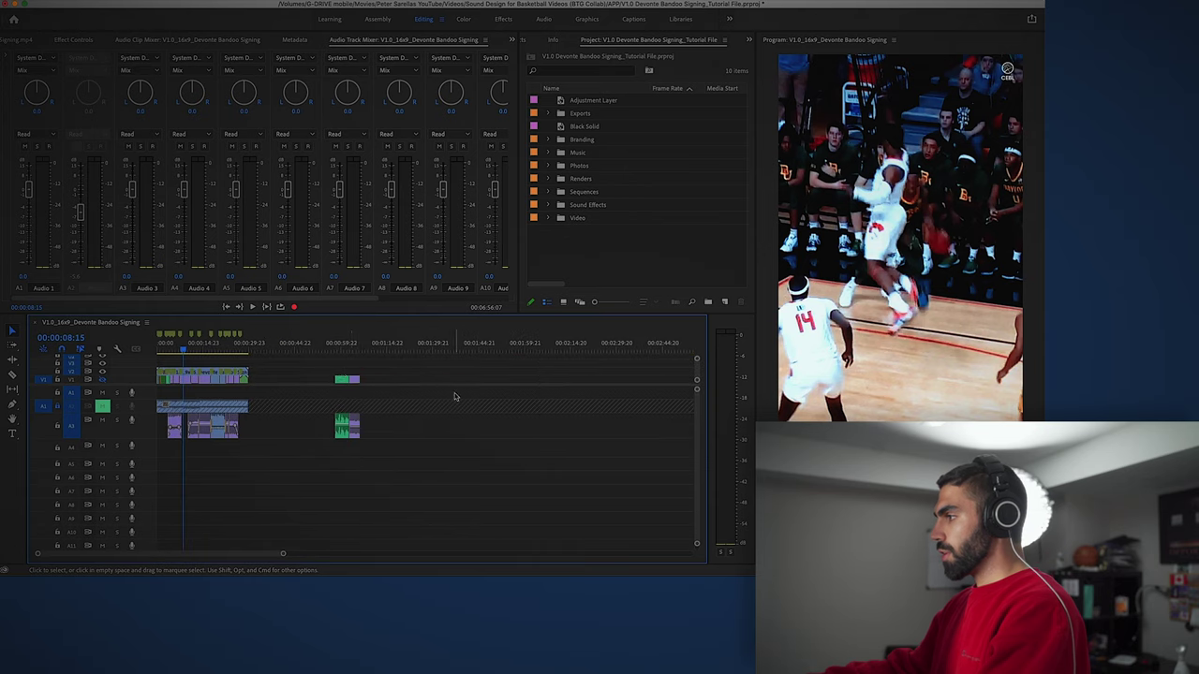
key("backslash")
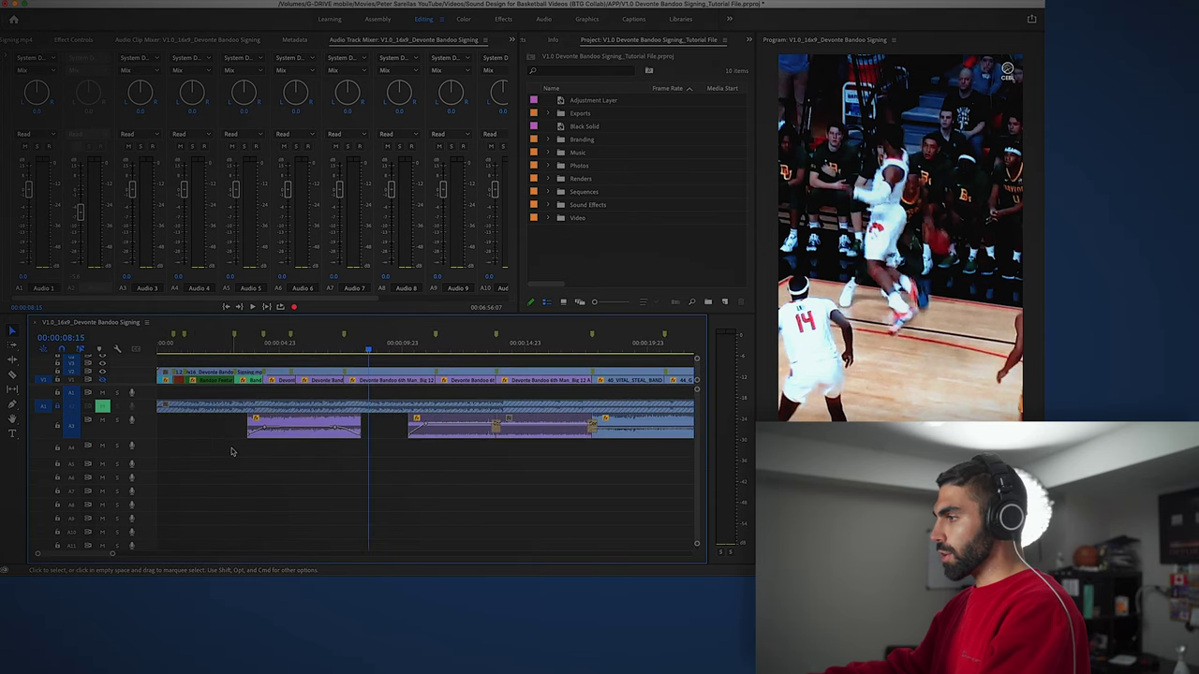
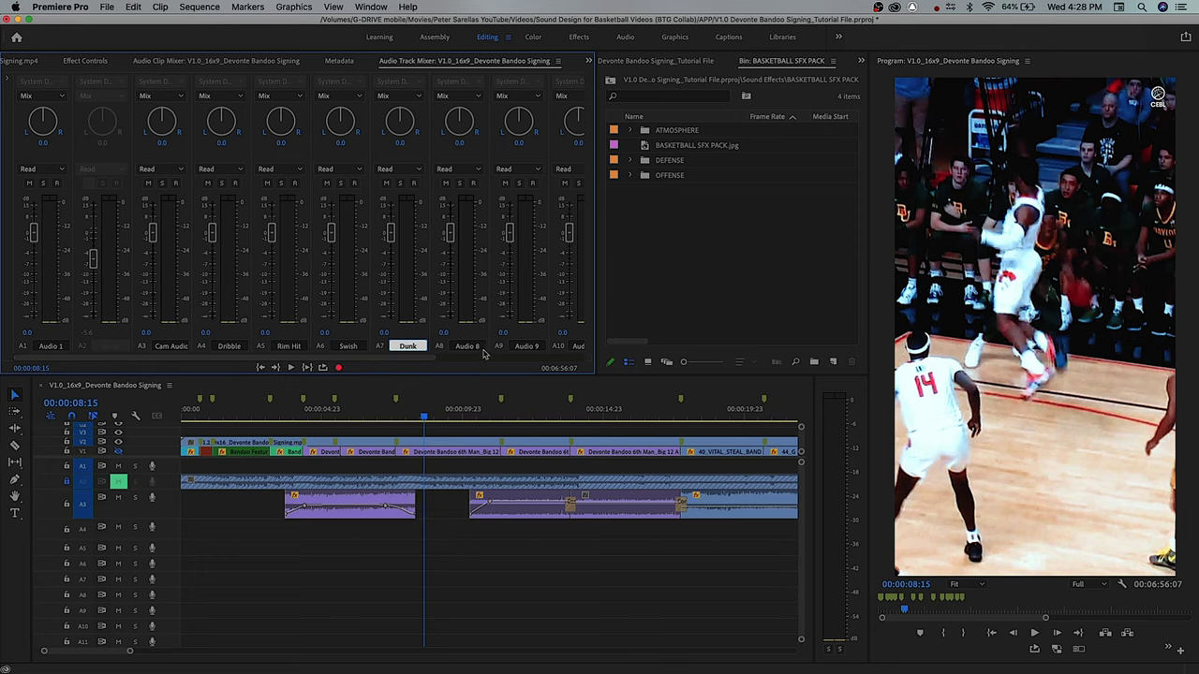
- Rename audio track A8 as Crowd 1 and track A9 as Crowd 2
type("Crowd 1")
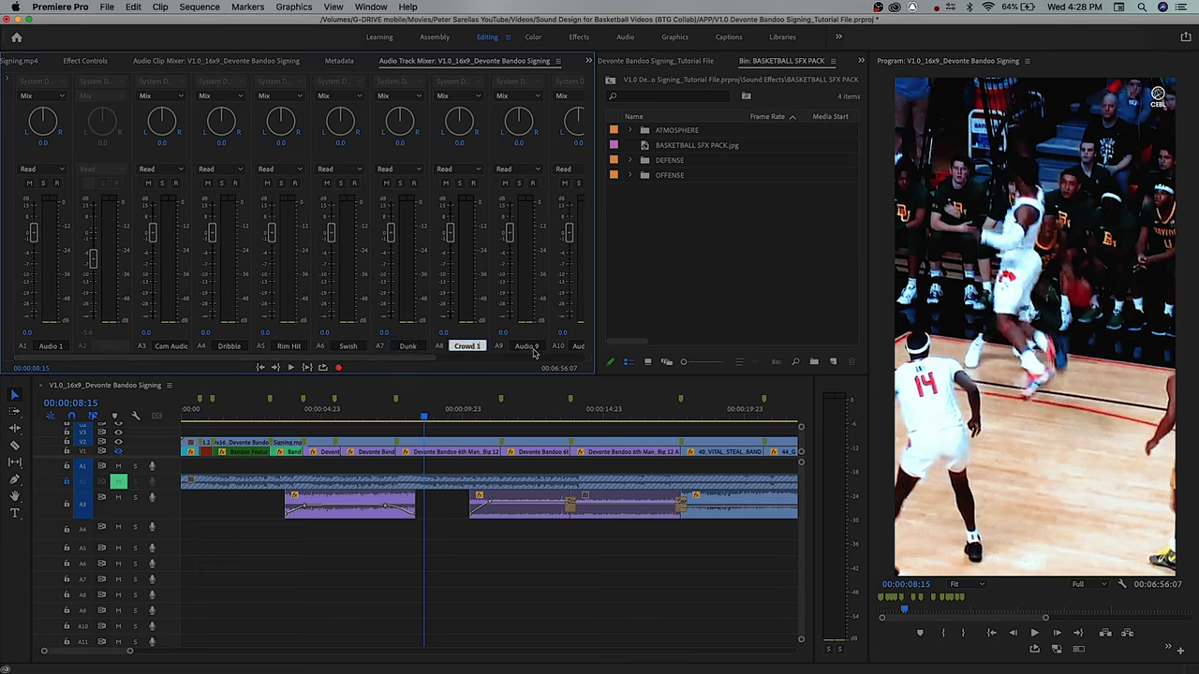
left_click(526, 347)
type("Crowd 2")
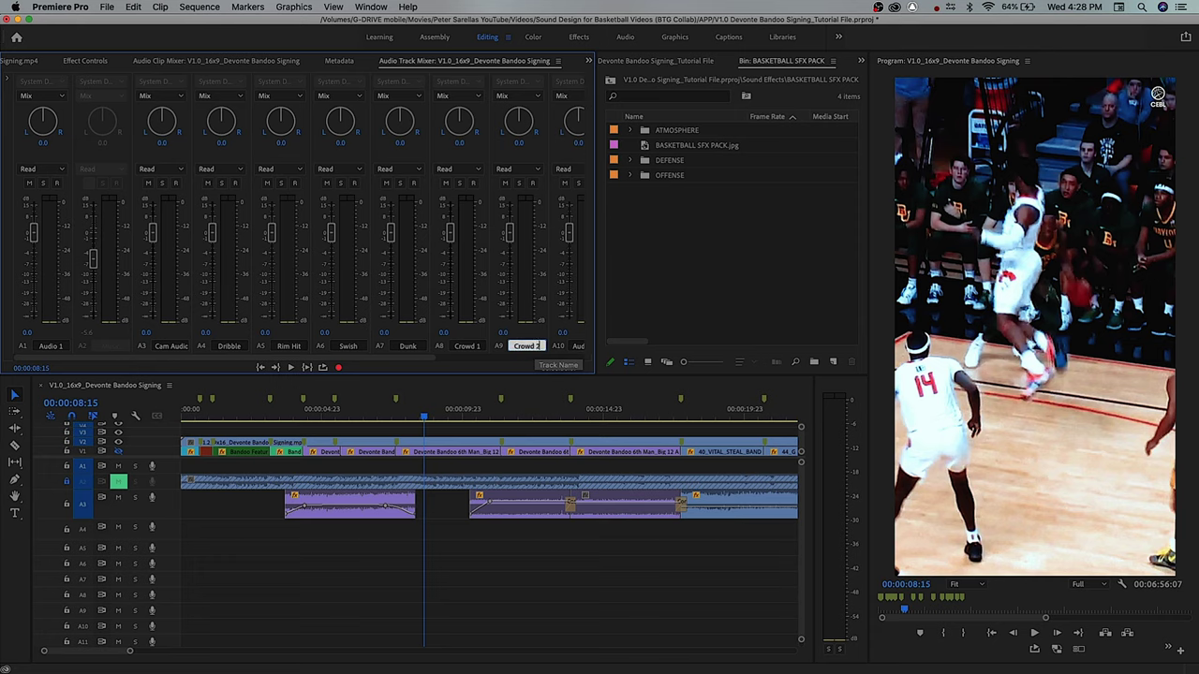
- Rename audio tracks A10, A11 and A12 as Effects 1, Effects 2 and Effects 3 in the Audio Track Mixer
scroll(394, 363, "right", 3)
scroll(394, 363, "right", 2)
left_click(479, 346)
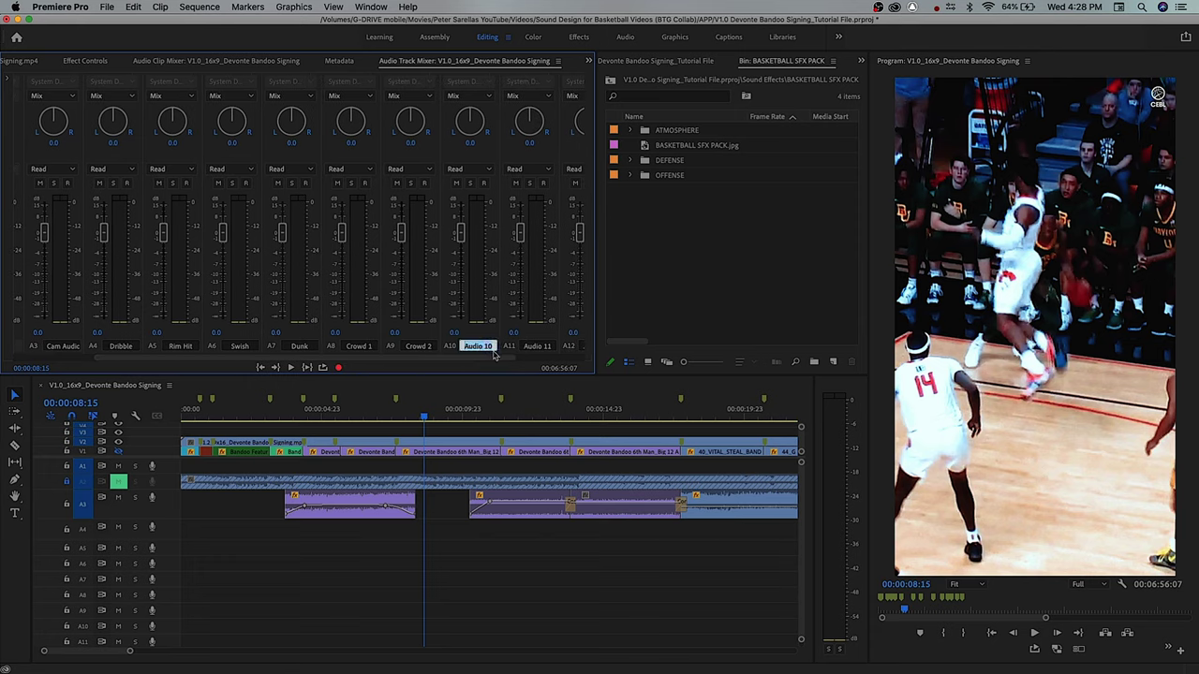
type("Ef")
left_click(537, 346)
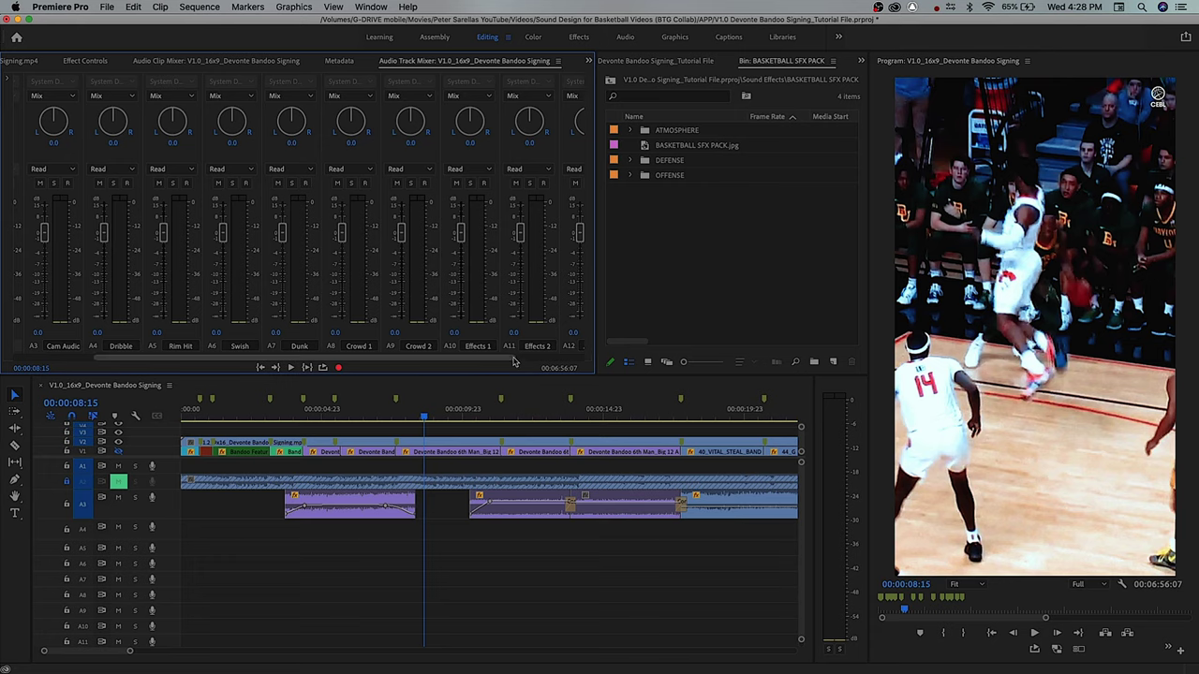
scroll(532, 351, "right", 2)
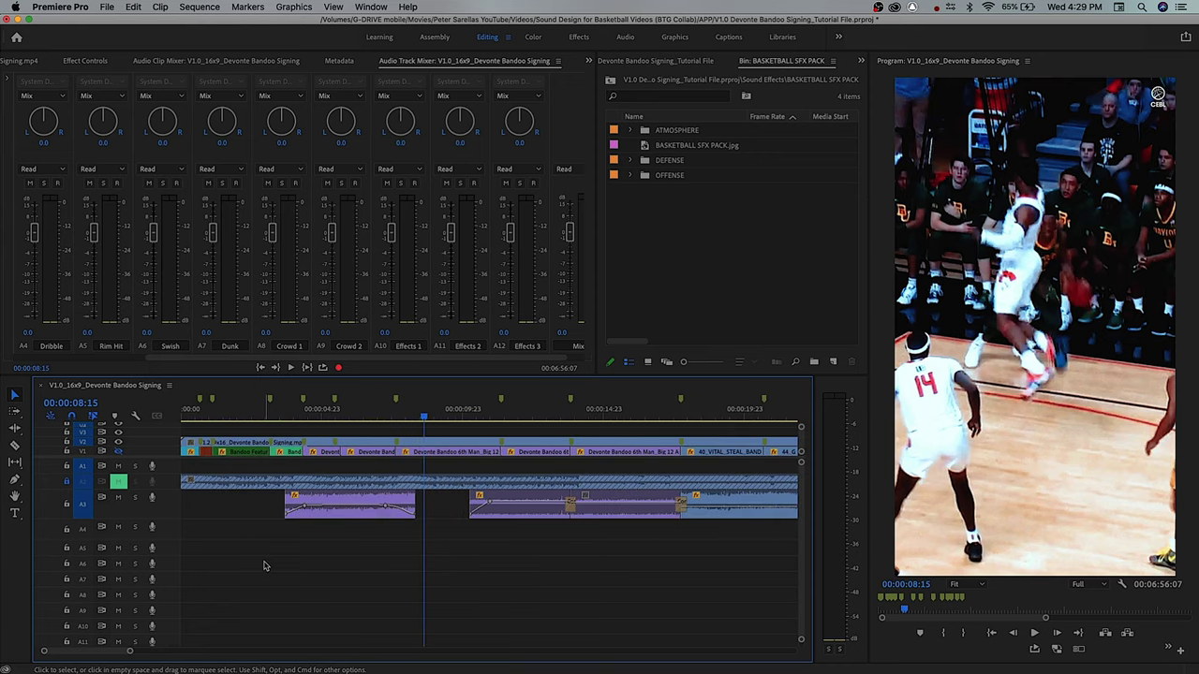
scroll(264, 566, "down", 1)
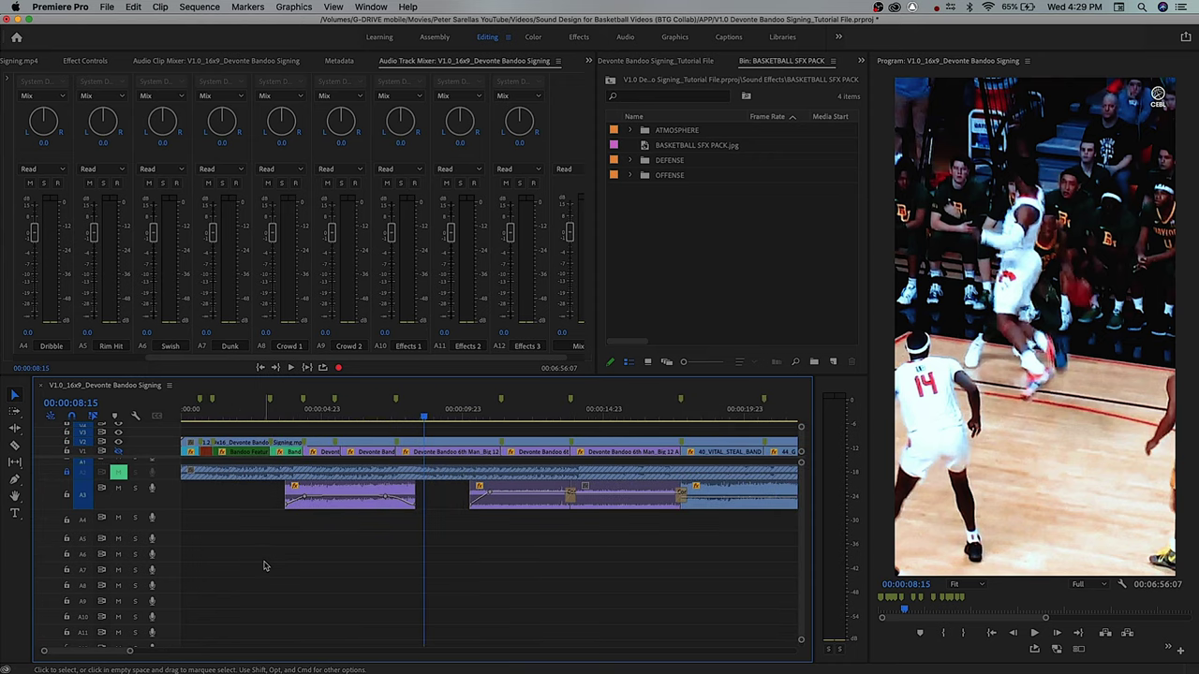
right_click(117, 505)
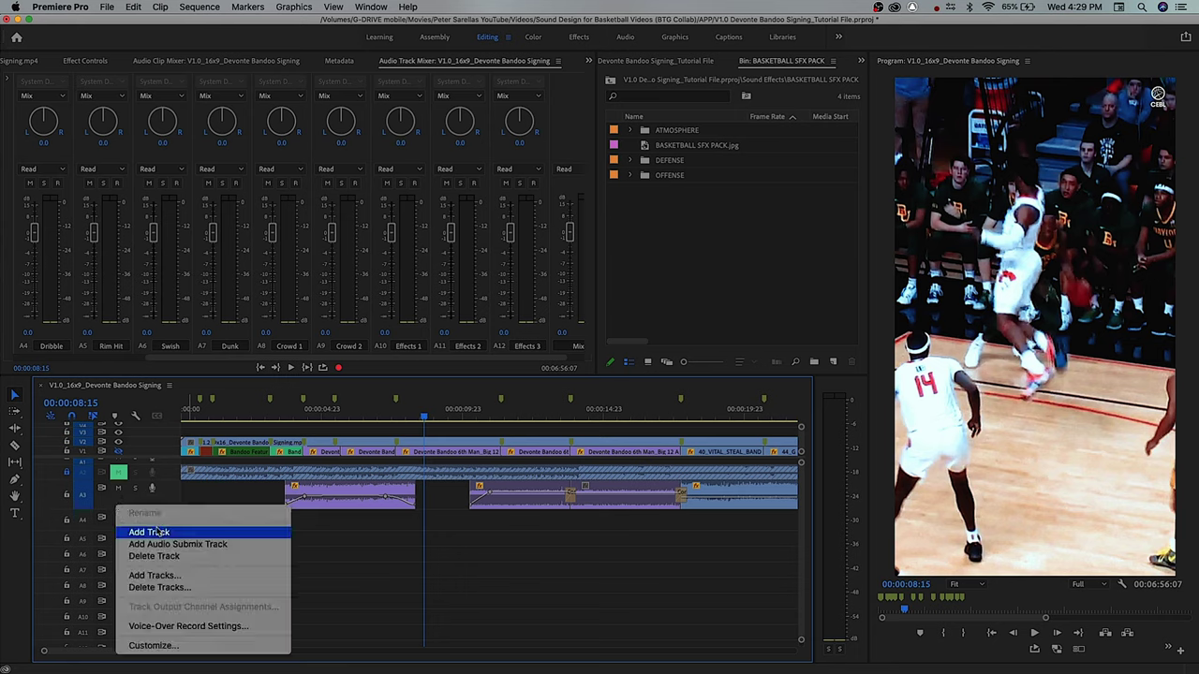
left_click(171, 579)
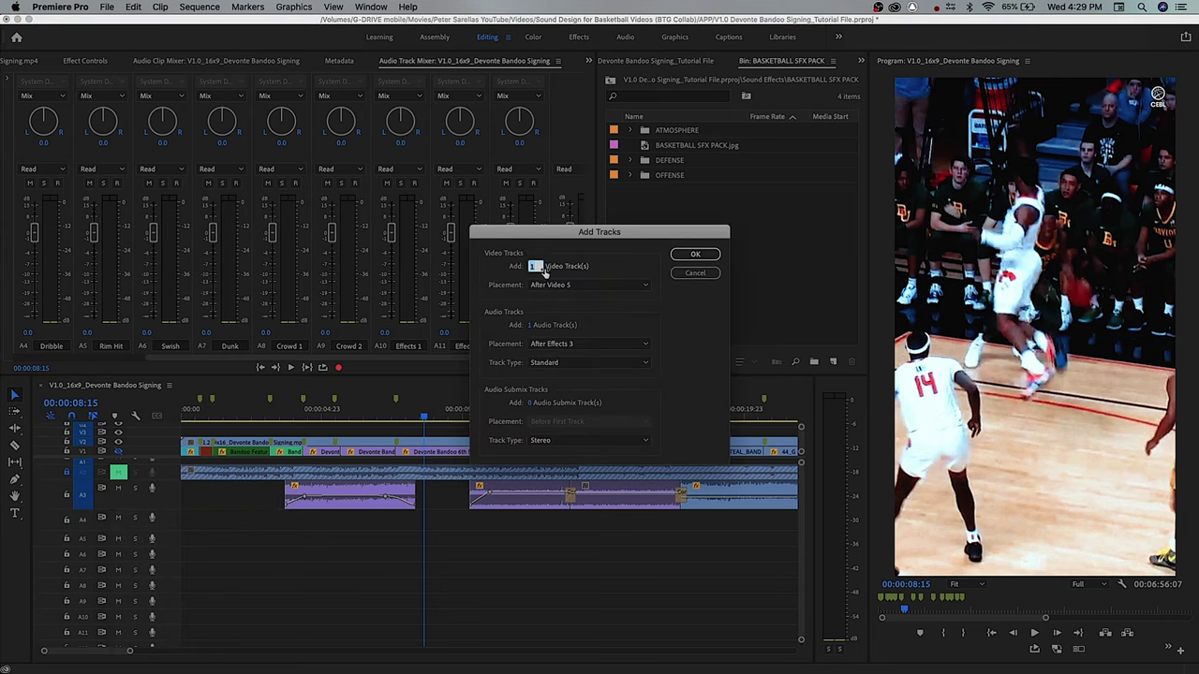
left_click(534, 325)
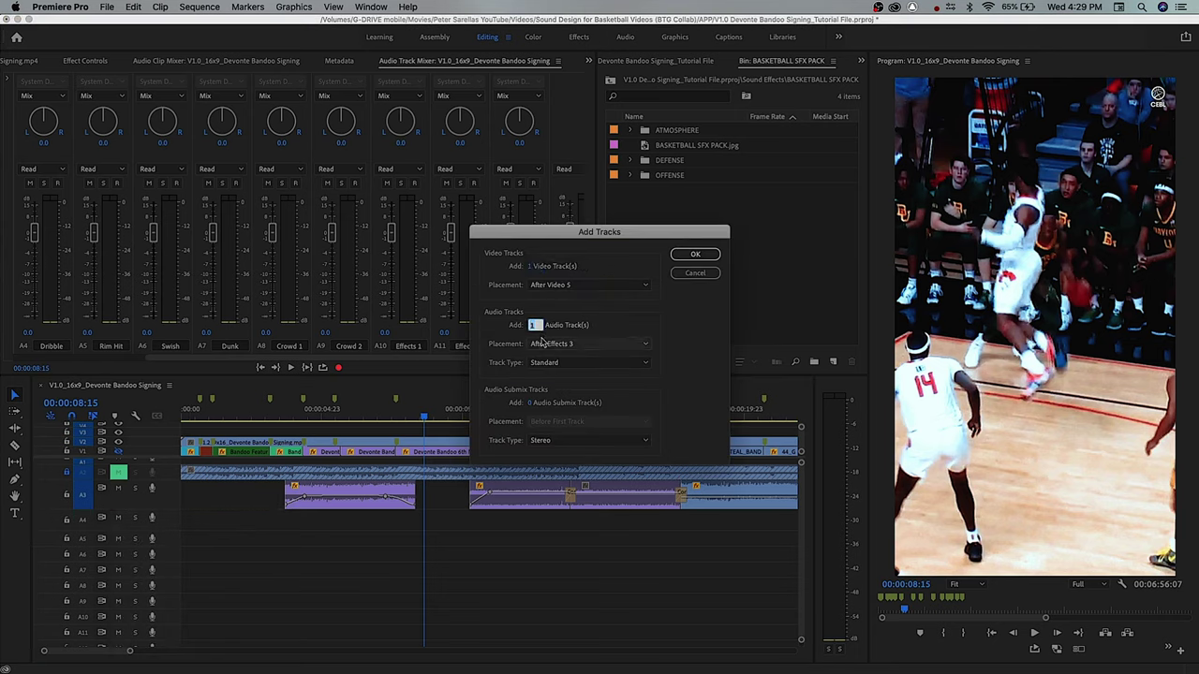
left_click(599, 319)
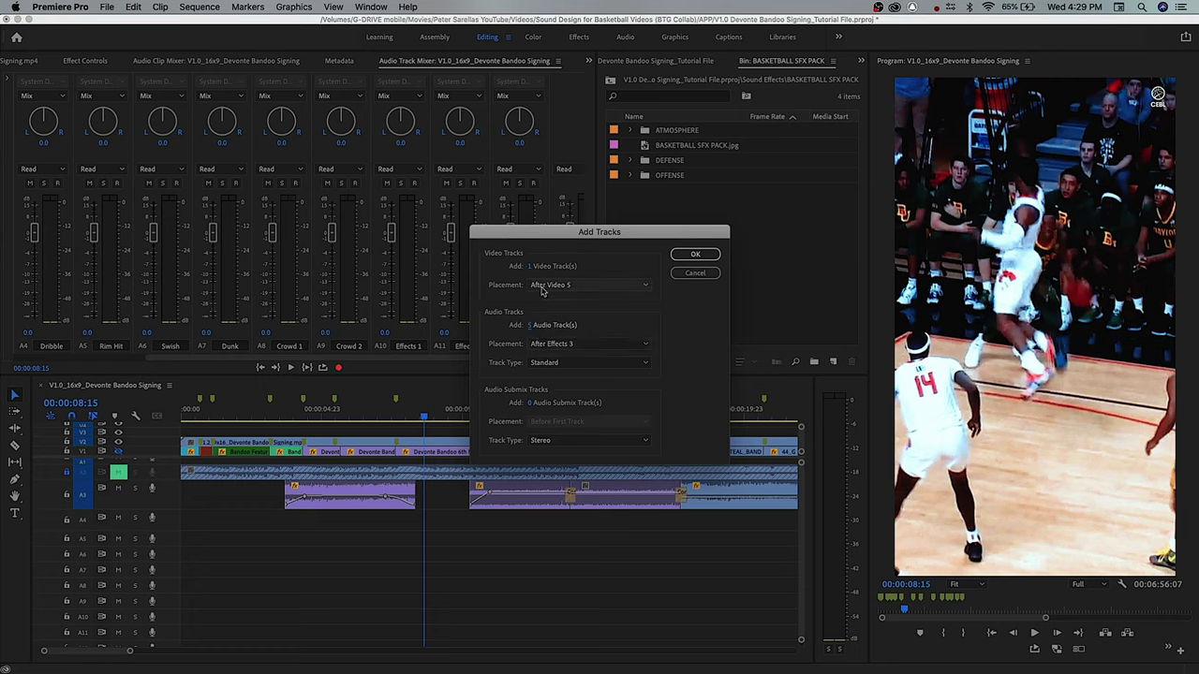
left_click(532, 267)
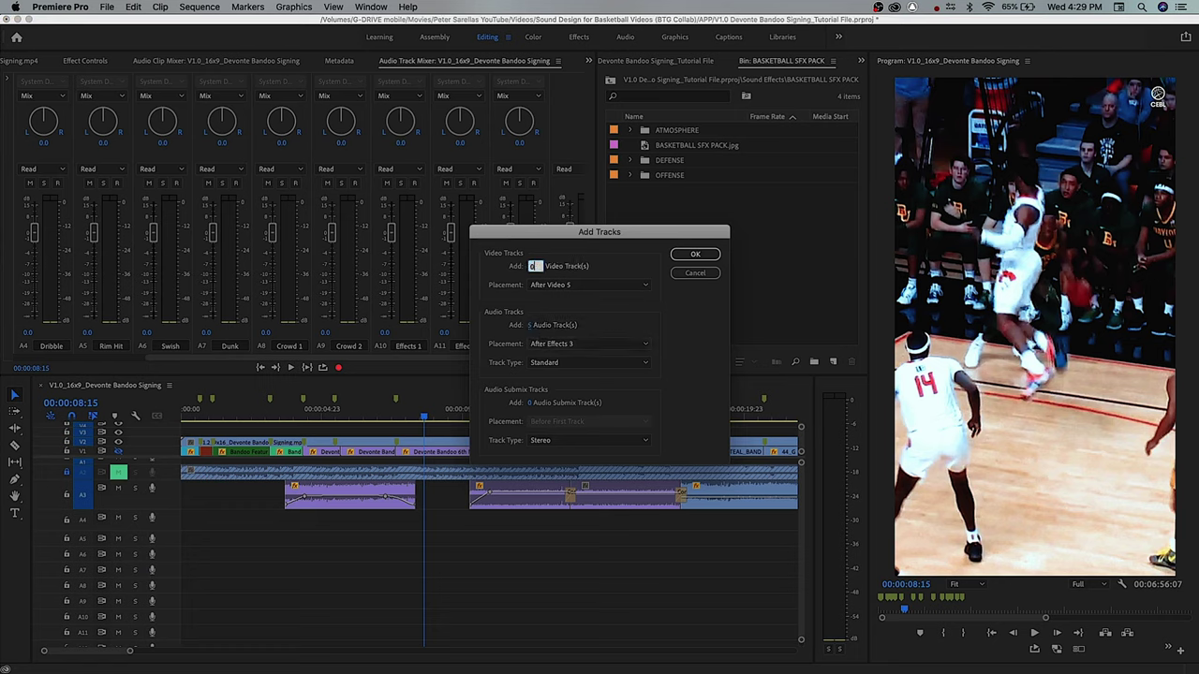
left_click(652, 305)
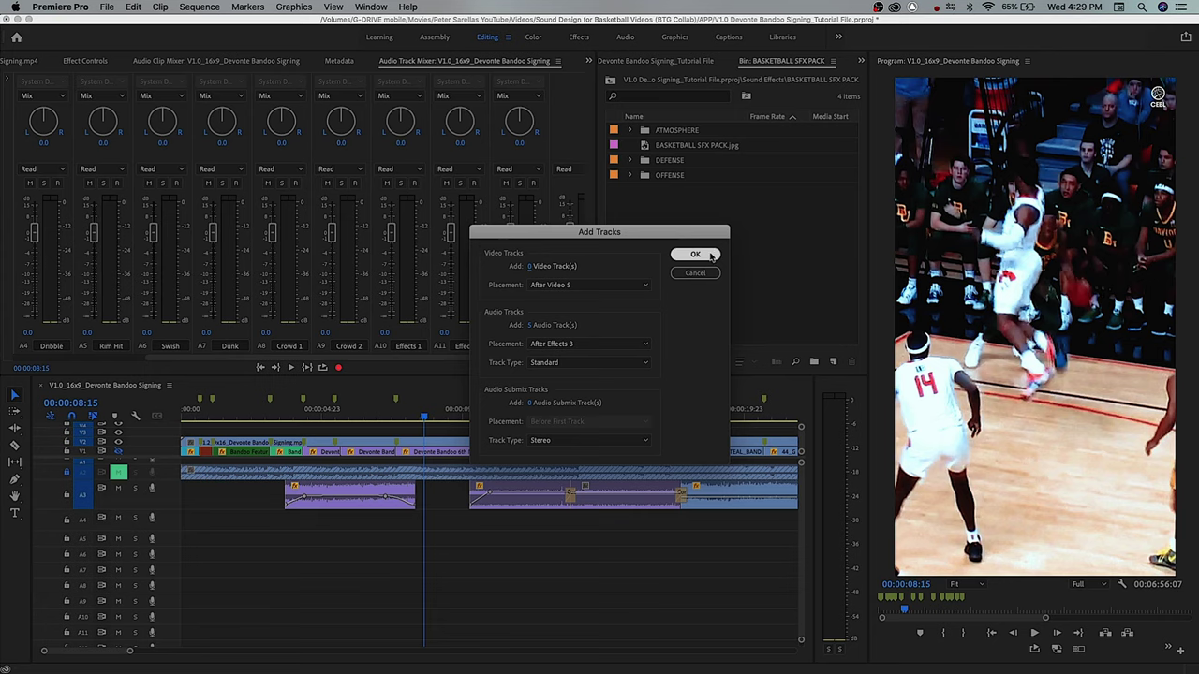
left_click(710, 261)
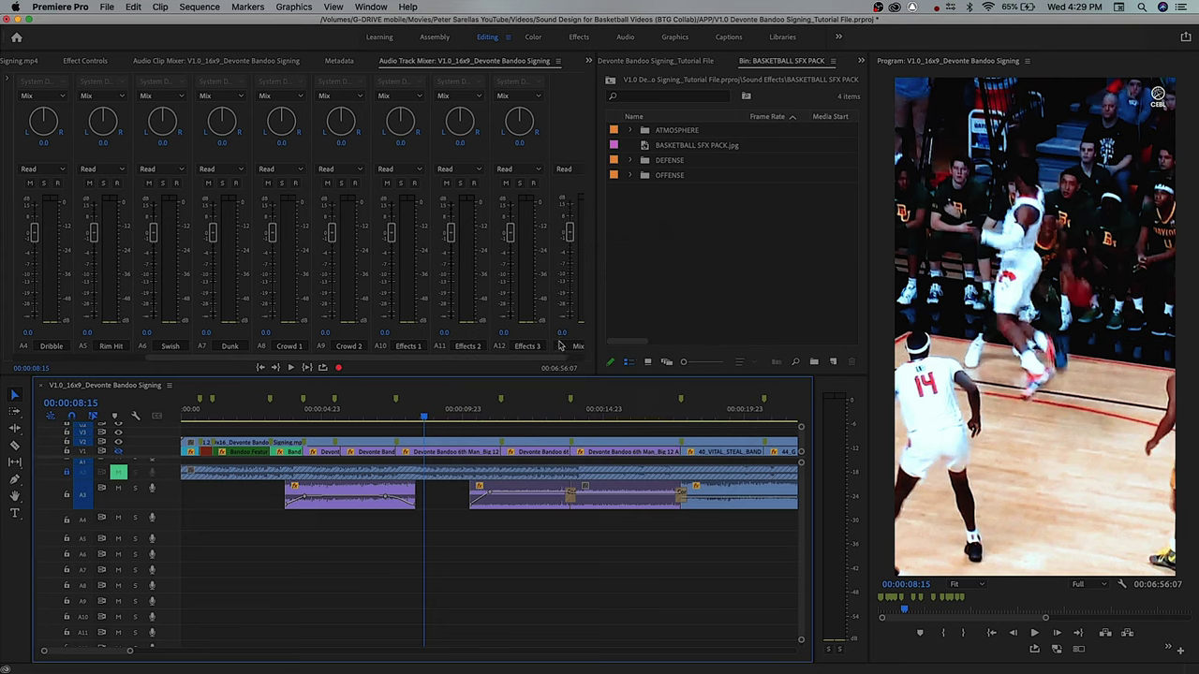
- Enlarge all audio tracks in the timeline enough to read their names, down to Dribble, Rim Hit and Swish
left_click_drag(471, 357, 323, 359)
left_click(338, 540)
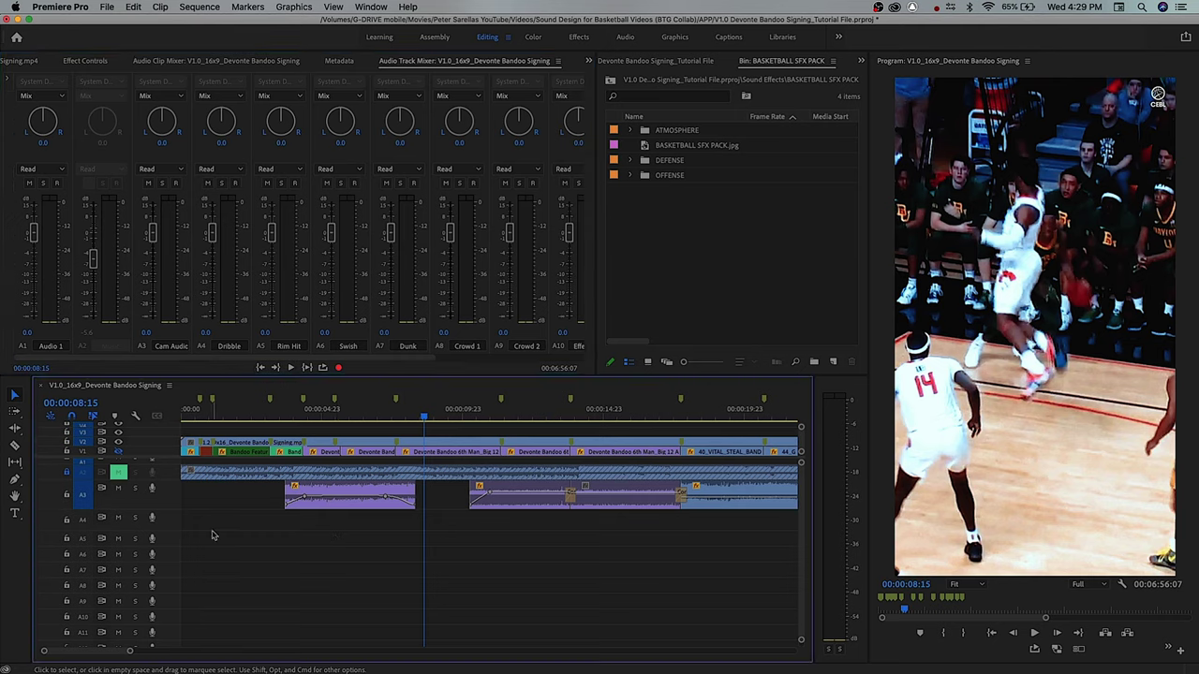
key("alt+equal")
key("alt+equal")
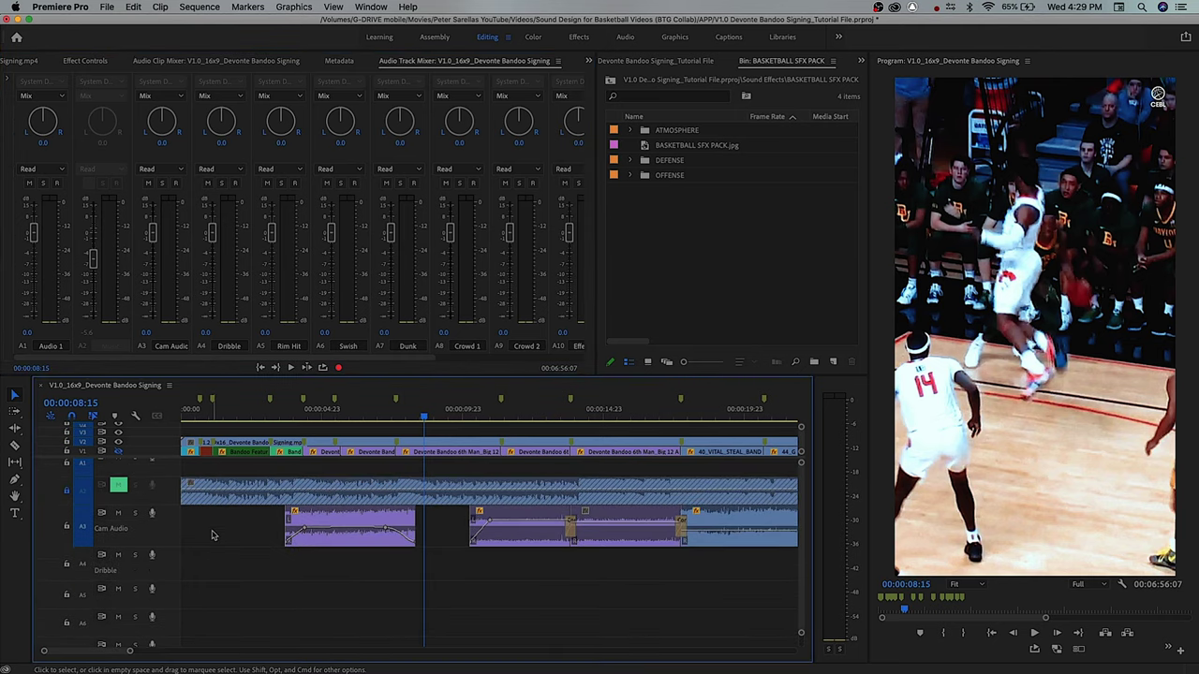
key("shift+minus")
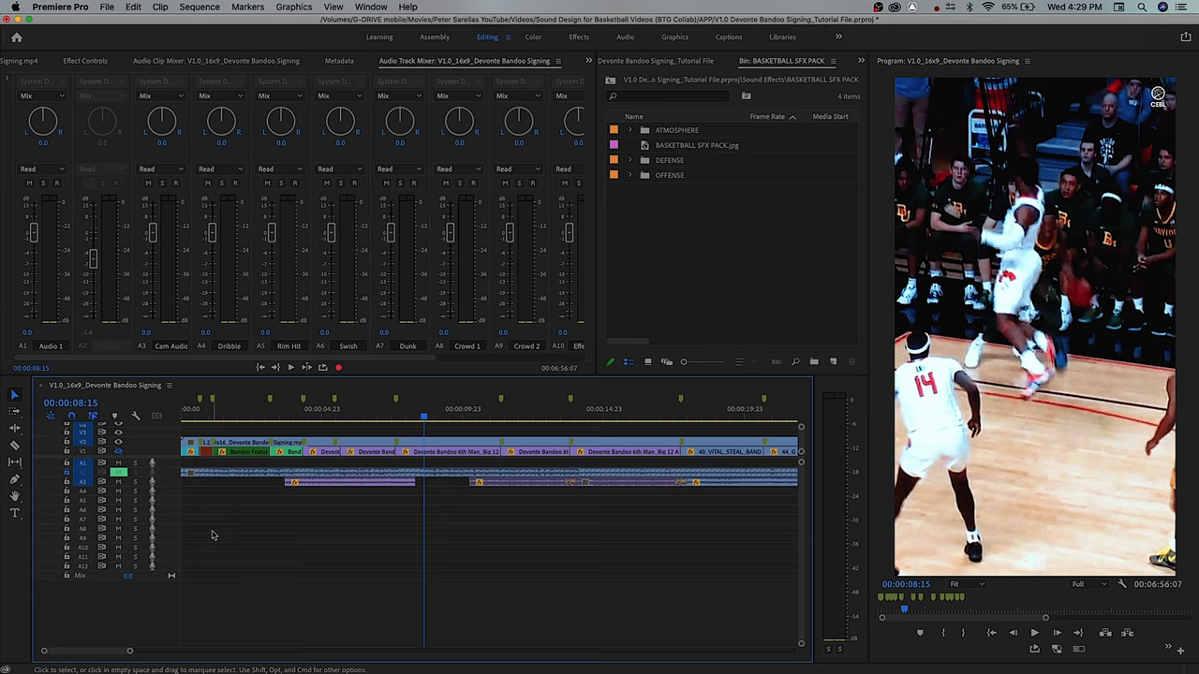
key("alt+equal")
key("alt+equal")
key("alt+equal")
key("alt+equal")
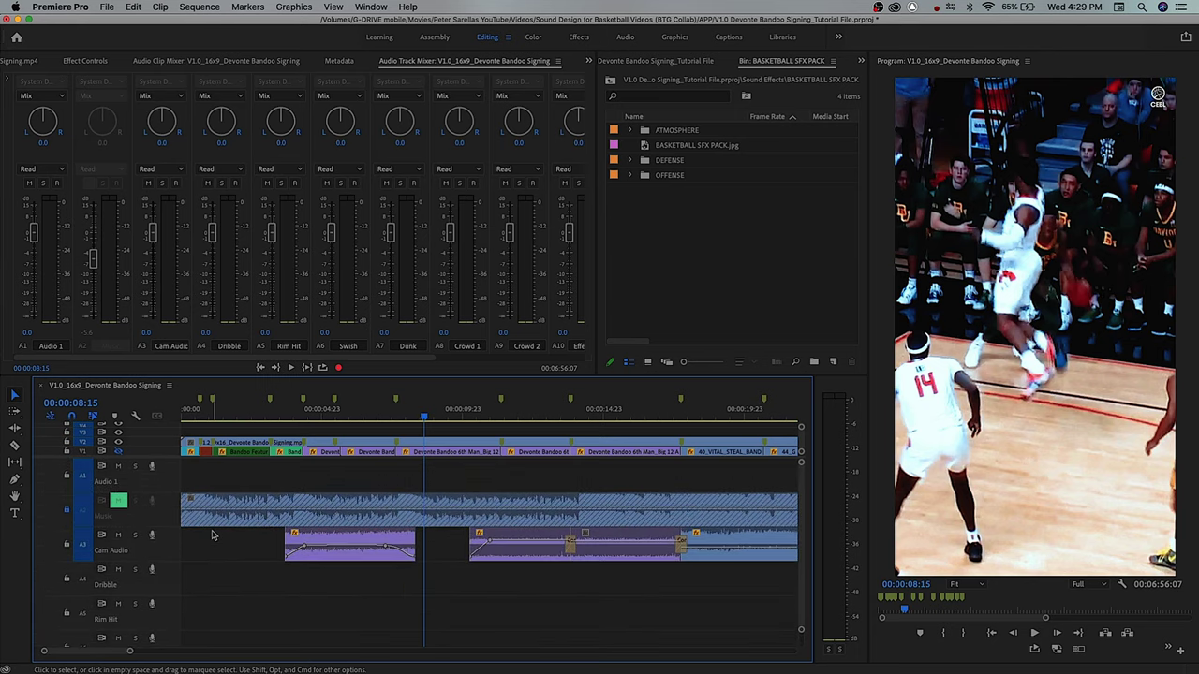
scroll(212, 590, "down", 1)
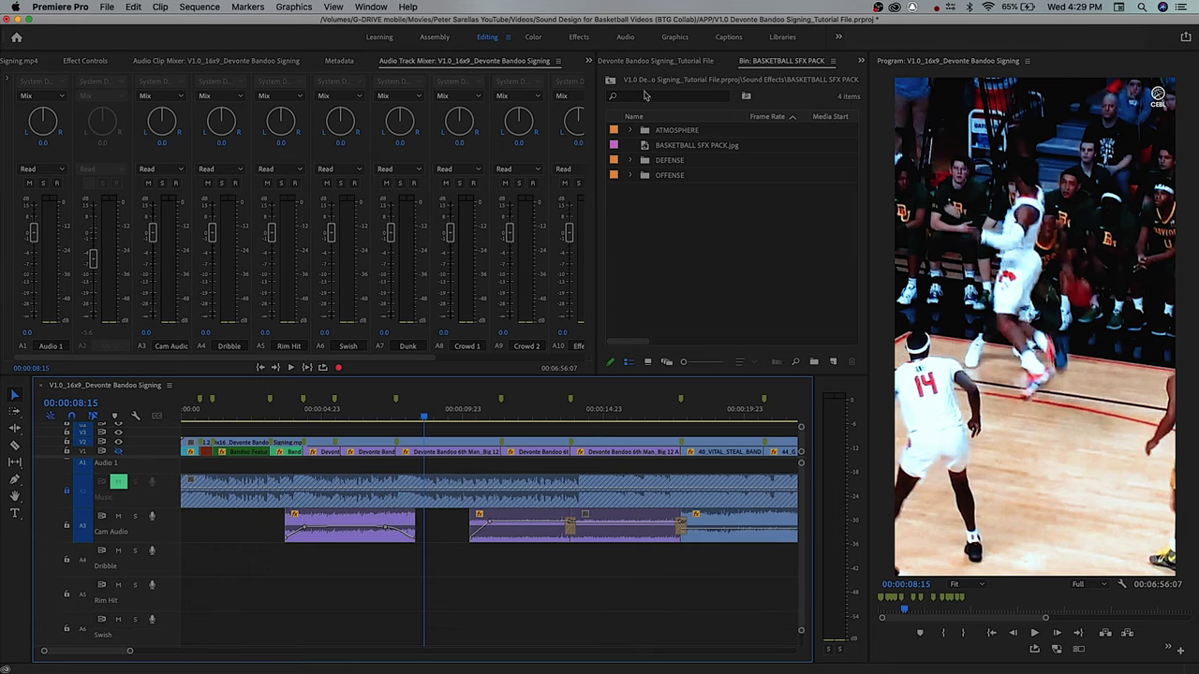
- Search the BASKETBALL SFX PACK bin for "dribb" and open 02 DRIBBLING, FIVE, BREATHING.wav for source preview
left_click(644, 95)
type("dribb")
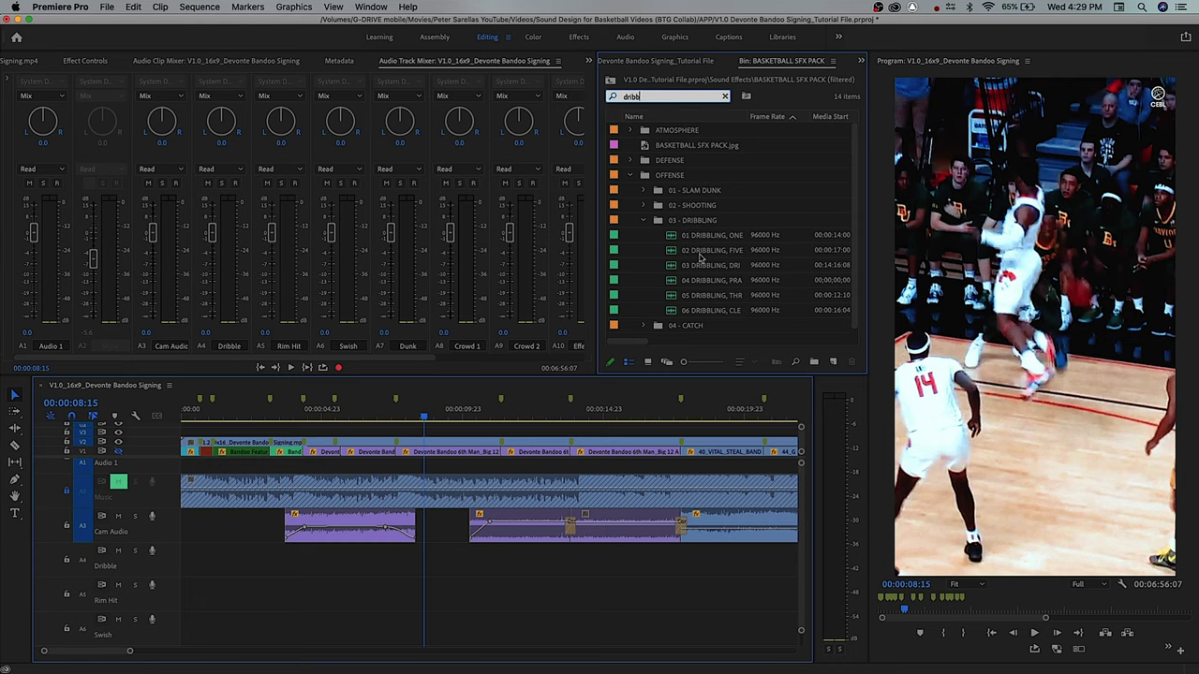
double_click(672, 251)
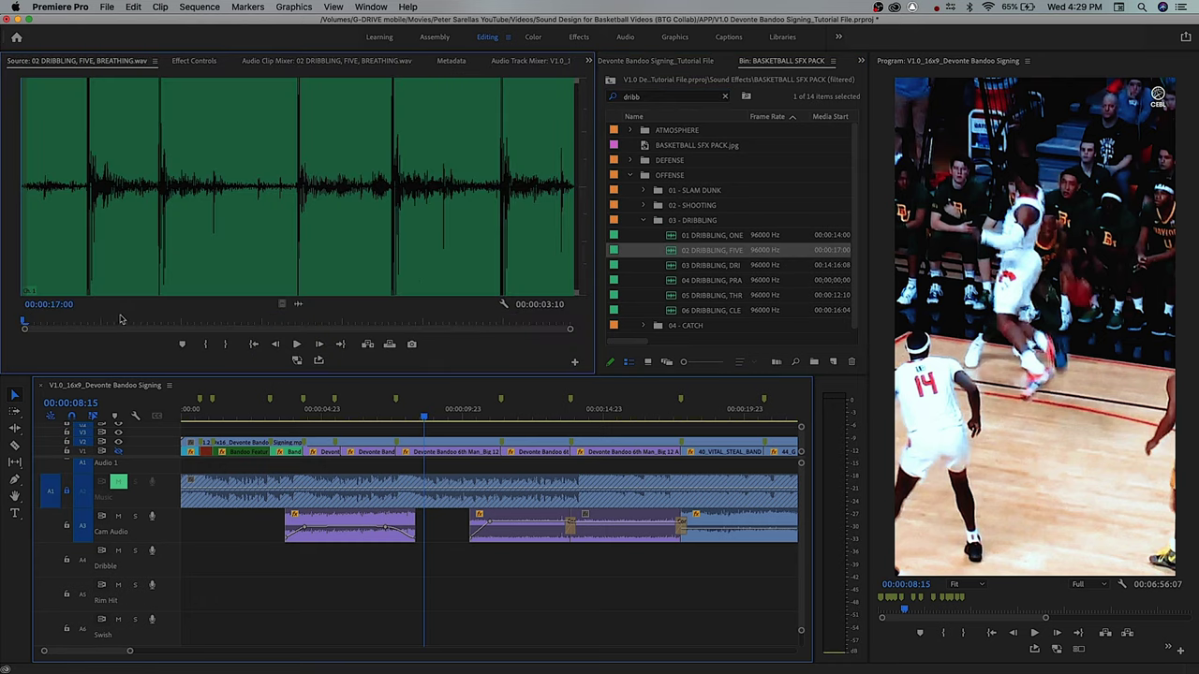
- Mark the dribbling sound from just before its first bounce to 00:00:20:06 and place it on the Dribble track at the sequence start
left_click_drag(107, 321, 75, 321)
key("i")
key("space")
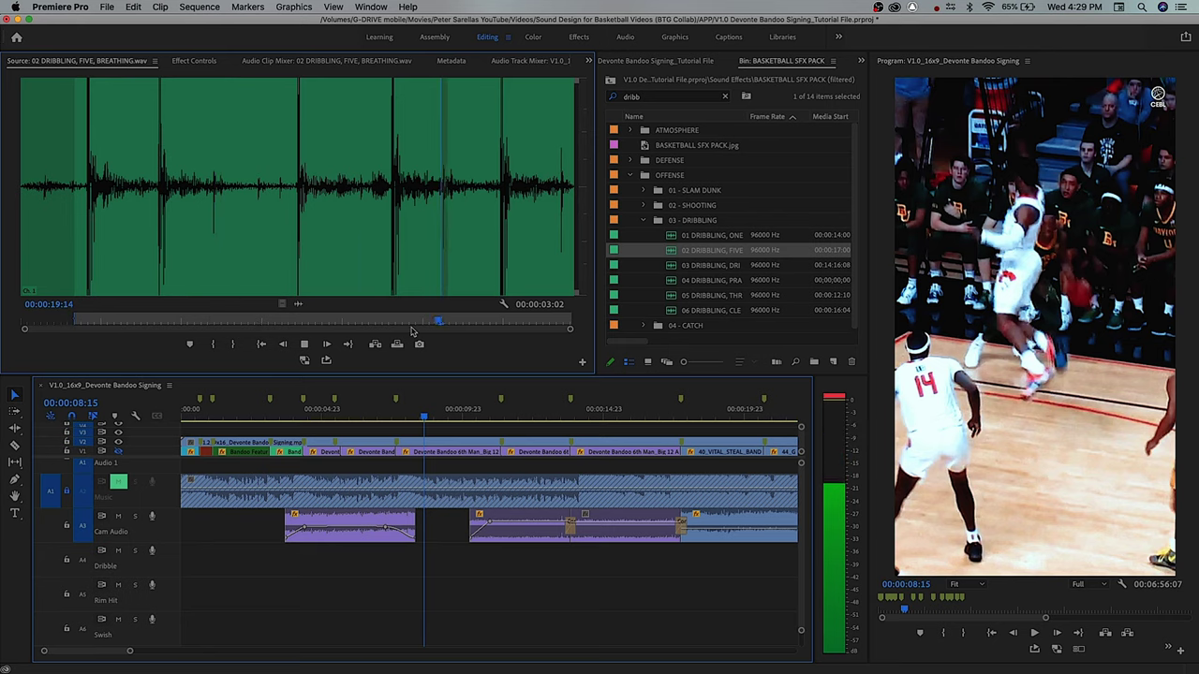
key("space")
key("o")
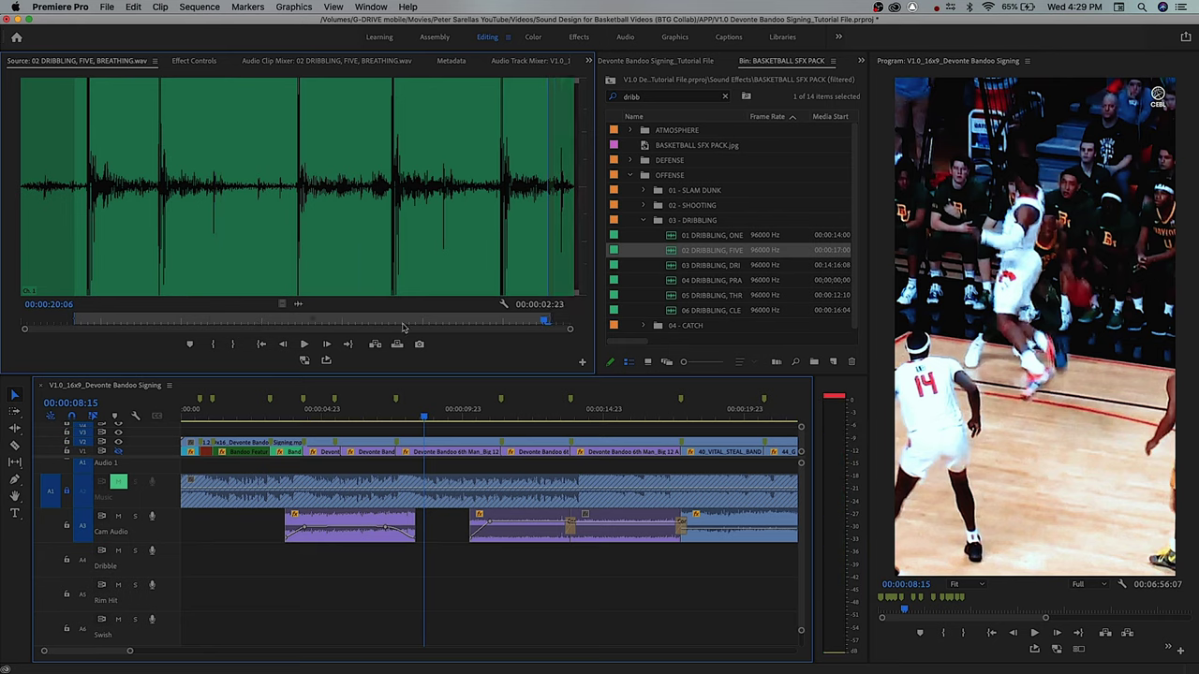
left_click_drag(288, 424, 178, 564)
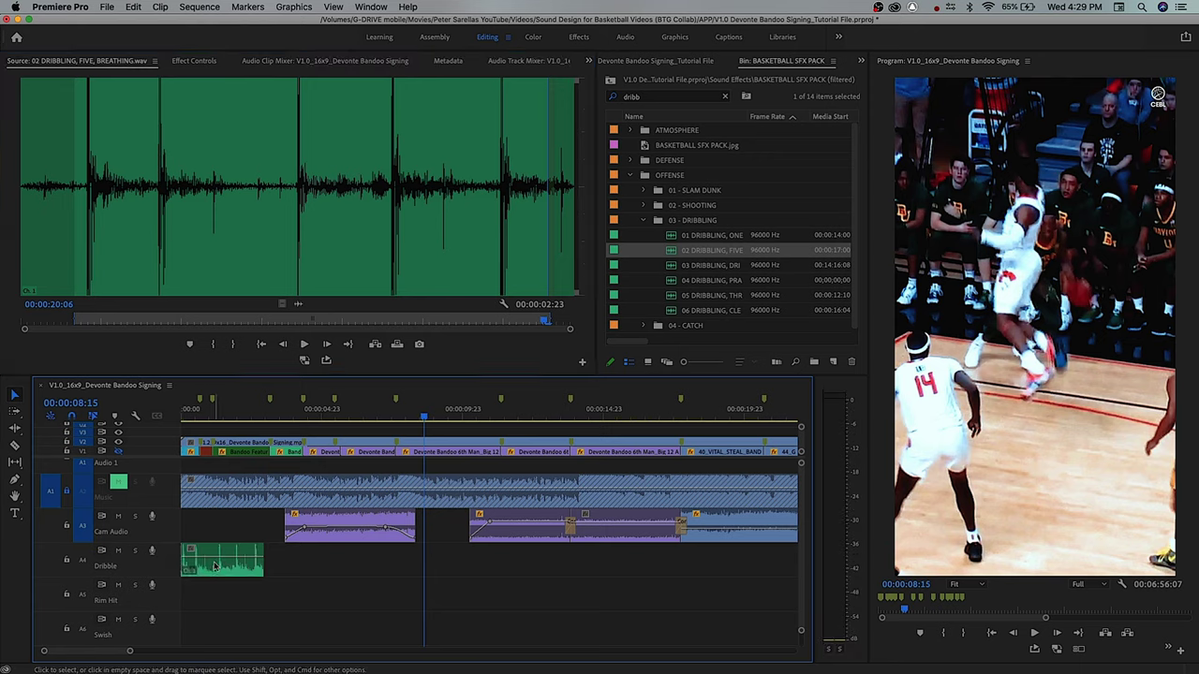
- Bring up the Audio Track Mixer and disable the dribbling clip on track A4
left_click(195, 412)
left_click(228, 518)
left_click(222, 519)
left_click(194, 62)
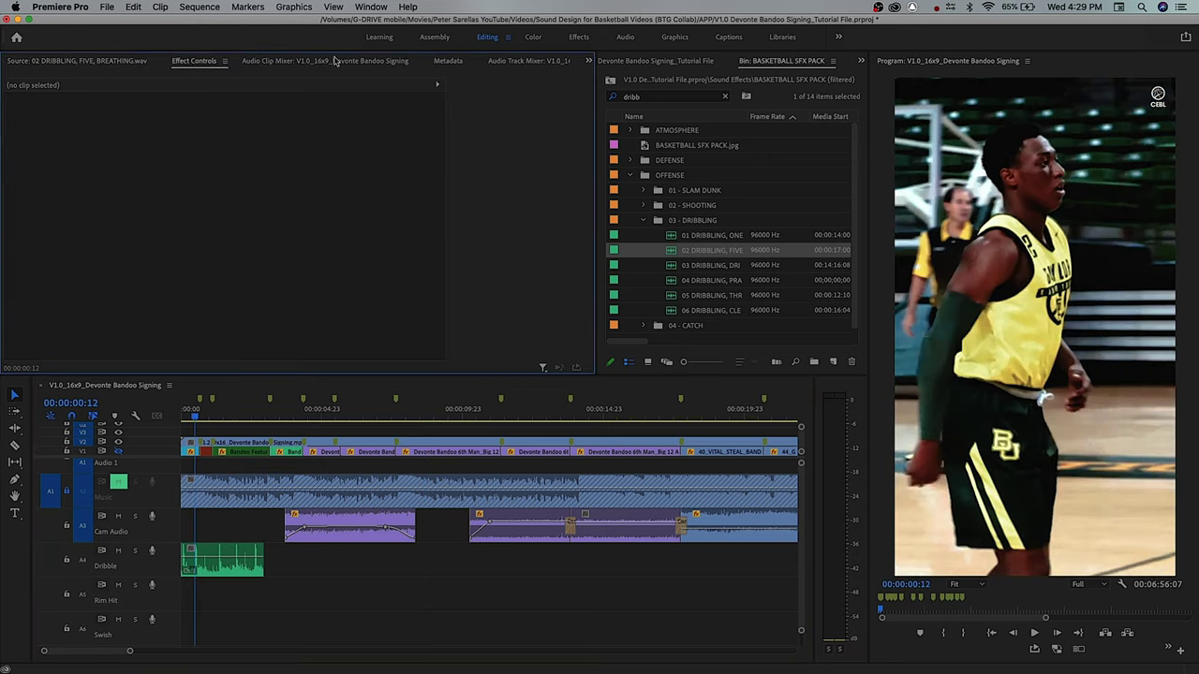
key("shift+6")
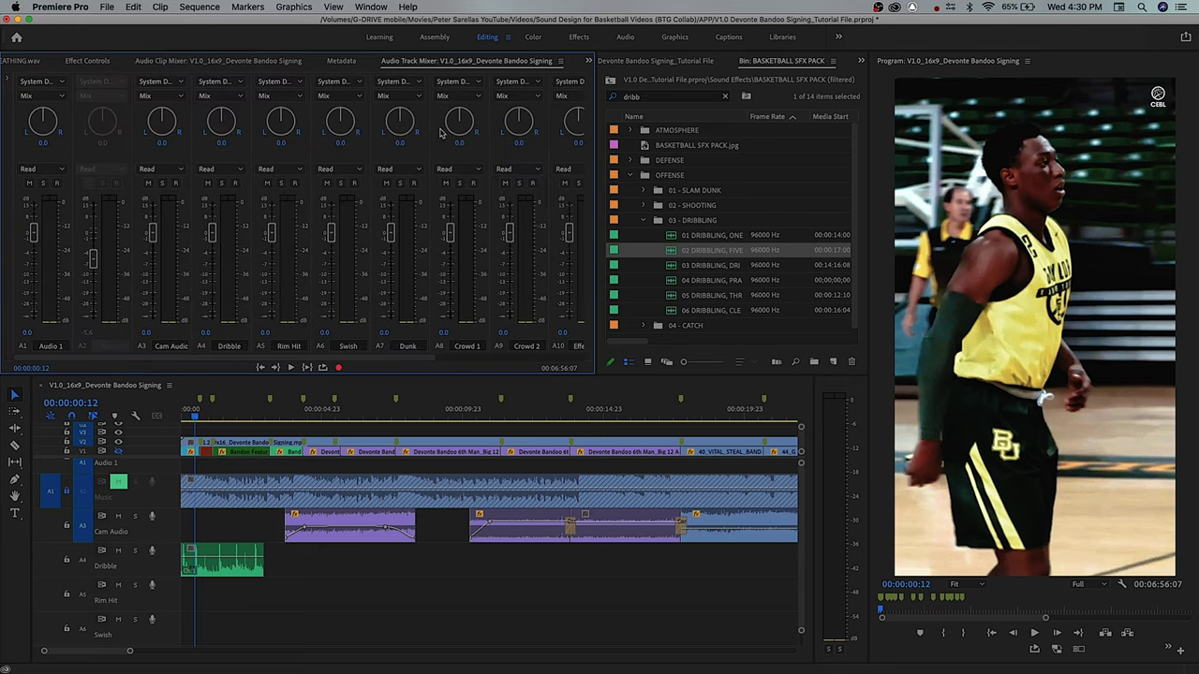
left_click(256, 573)
left_click(260, 582)
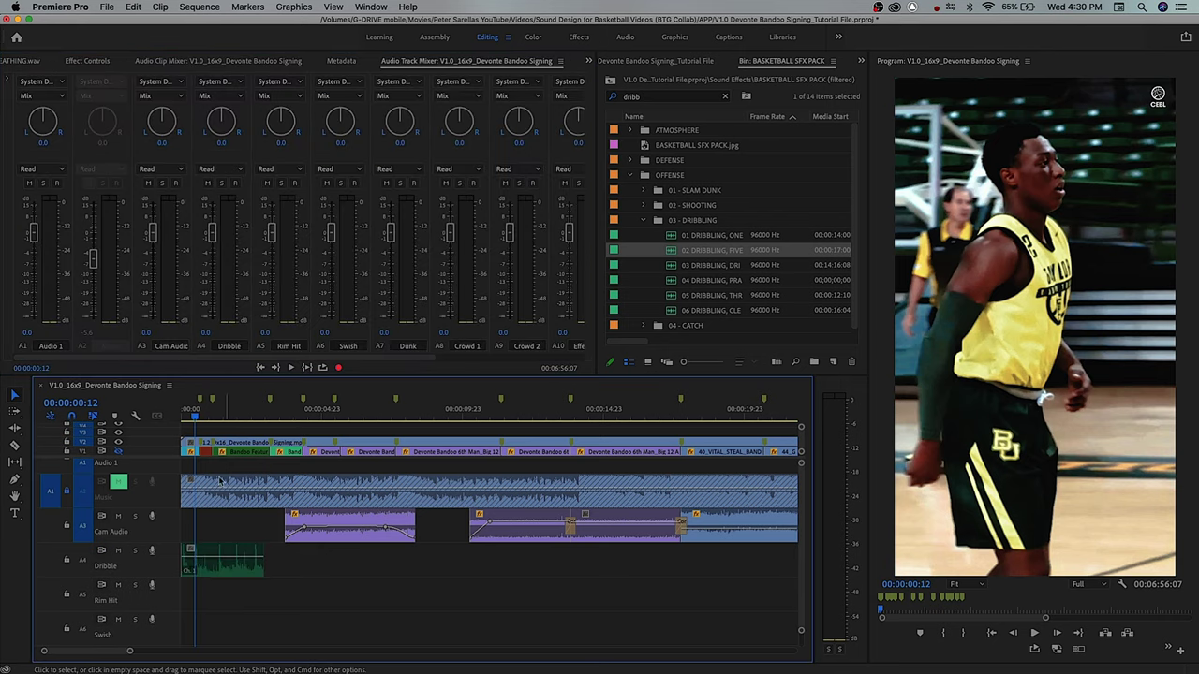
- Scrub to 00:00:01:07 in the sequence and set the Program monitor's playback resolution to 1/2
left_click(199, 415)
left_click_drag(198, 415, 218, 418)
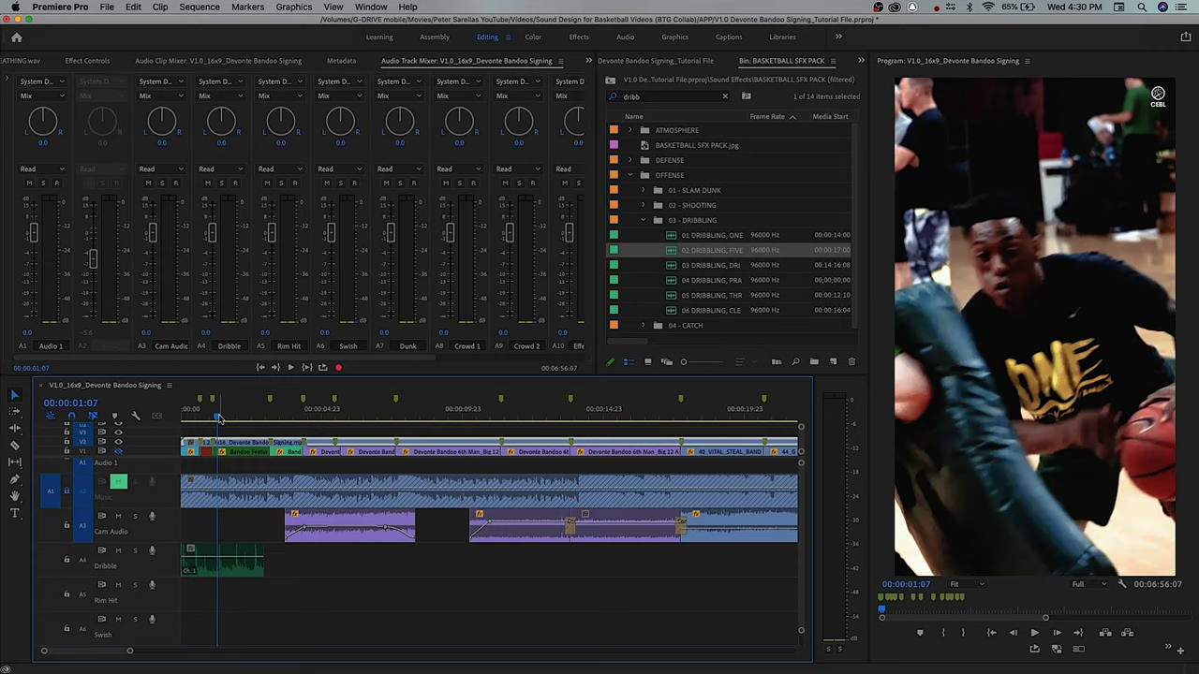
left_click(1081, 584)
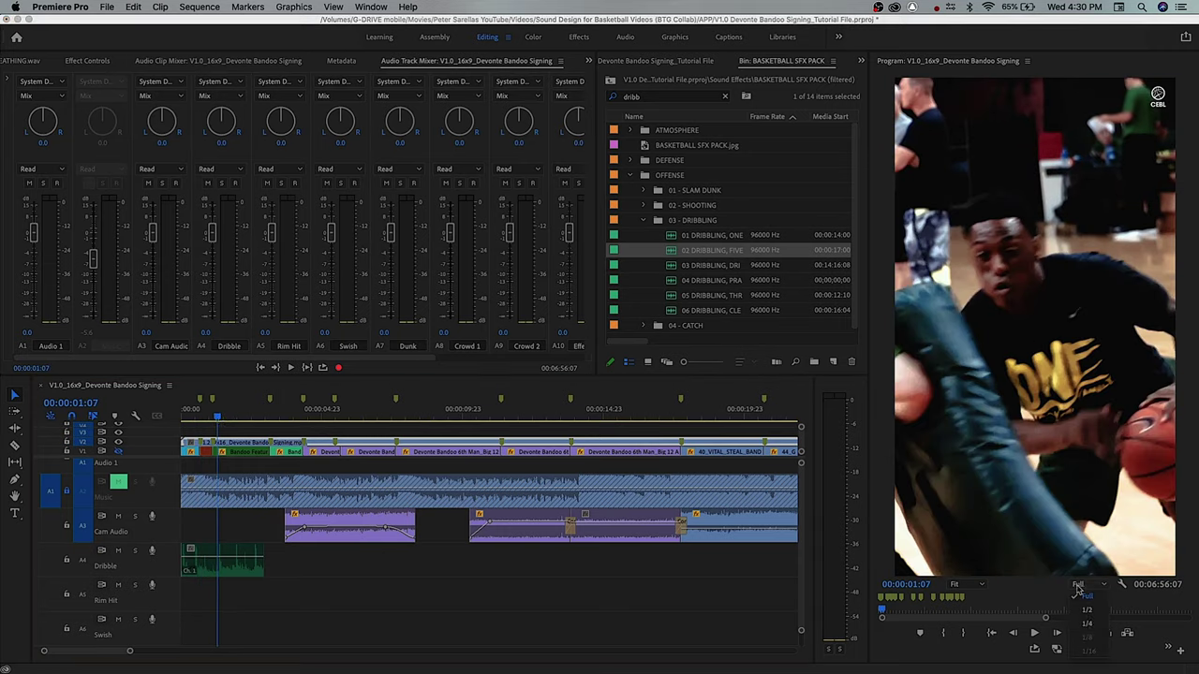
left_click(1087, 612)
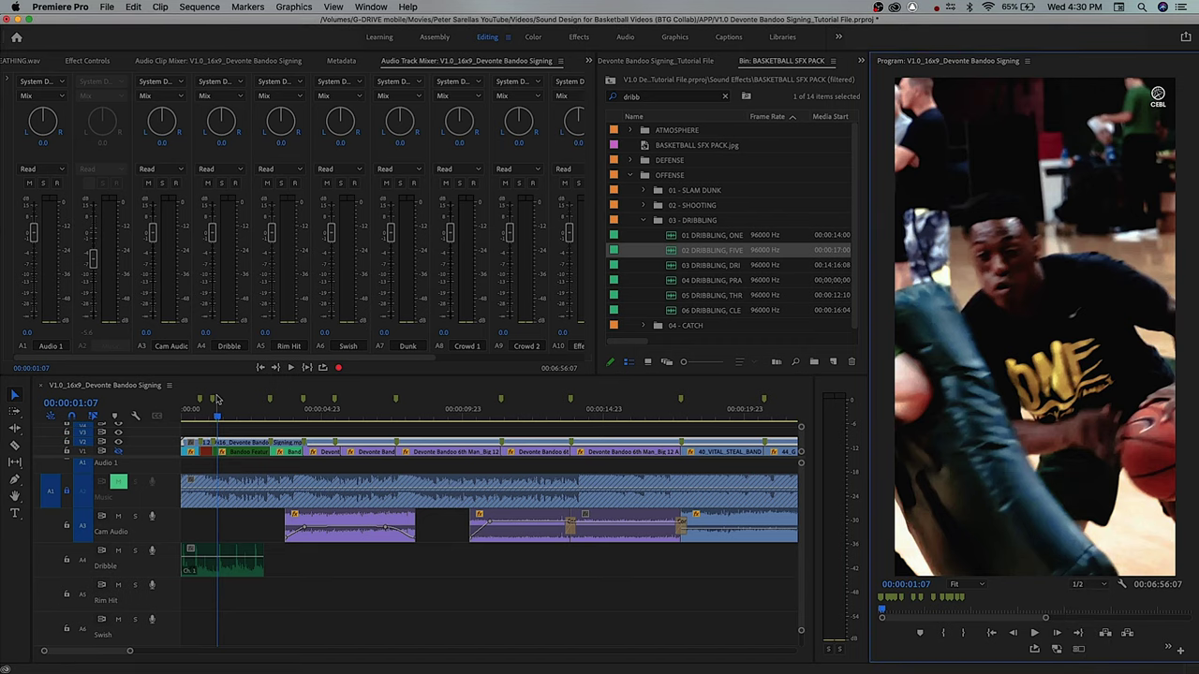
- Step frame by frame through the first dribbling shot and park the playhead on the bounce at 00:00:01:10
left_click(220, 414)
key("Left")
key("Left")
key("Left")
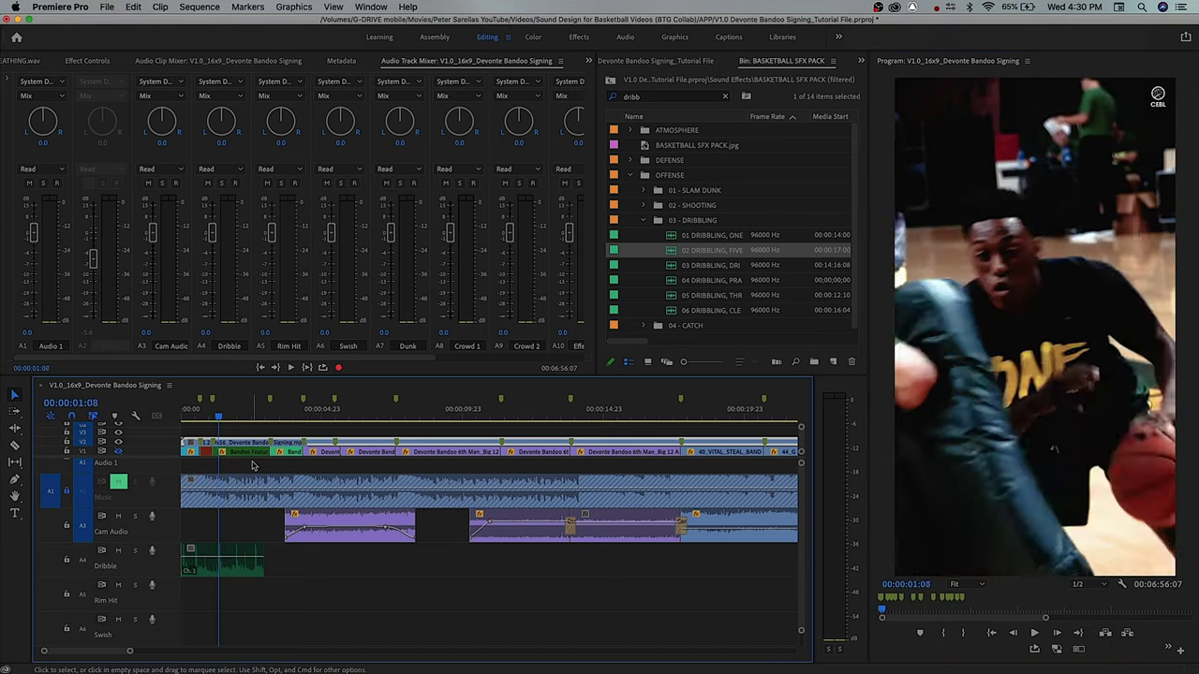
key("Right")
key("Right")
key("Right")
key("space")
key("space")
key("Right")
key("Left")
scroll(338, 481, "down", 3)
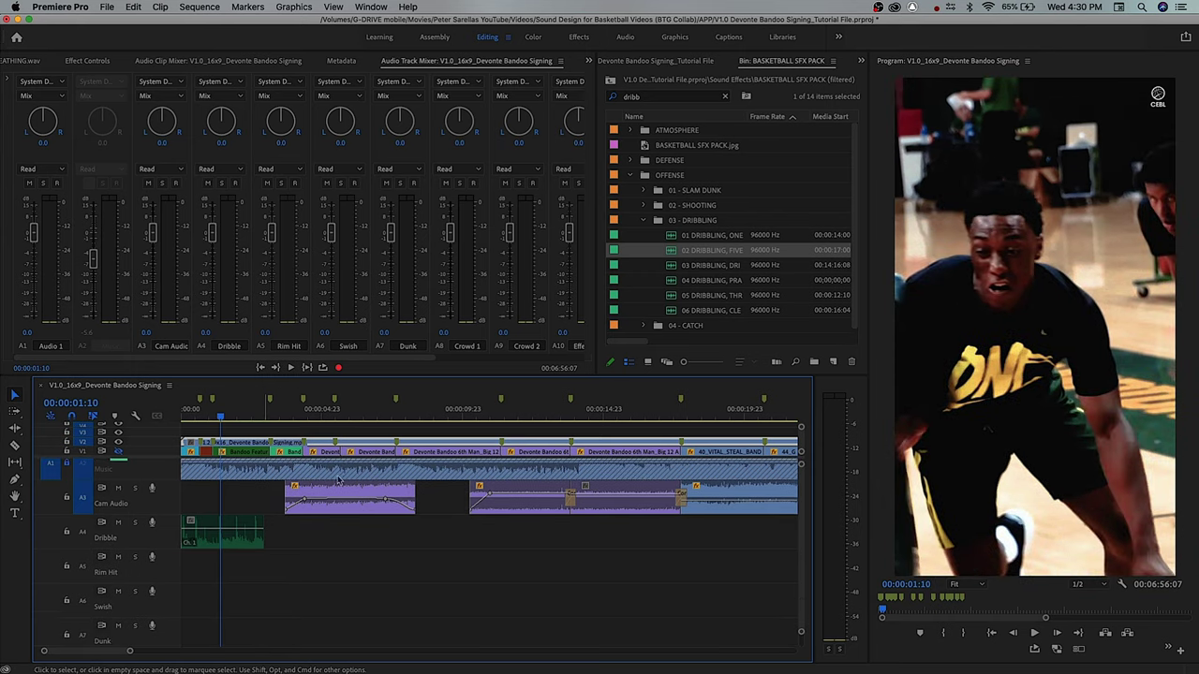
- Nudge the A4 dribbling clip one frame later so its third bounce lines up with the playhead at 00:00:01:10
left_click(220, 541)
key("=")
key("=")
key("=")
key("=")
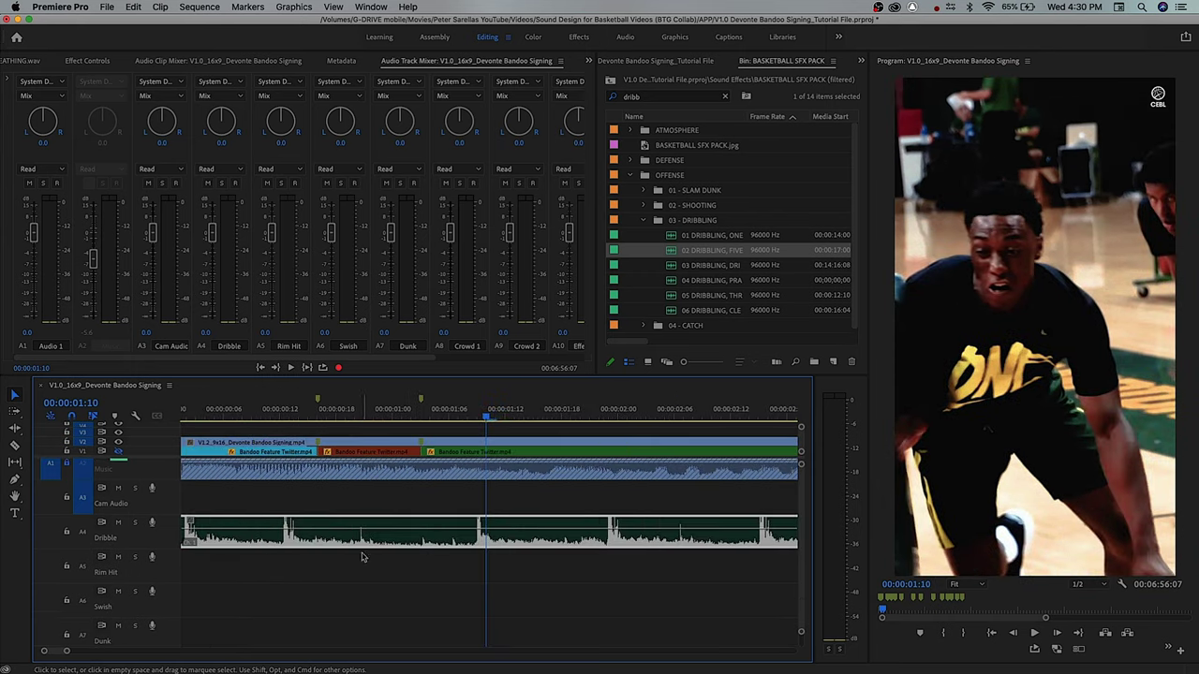
key("super+Right")
key("x")
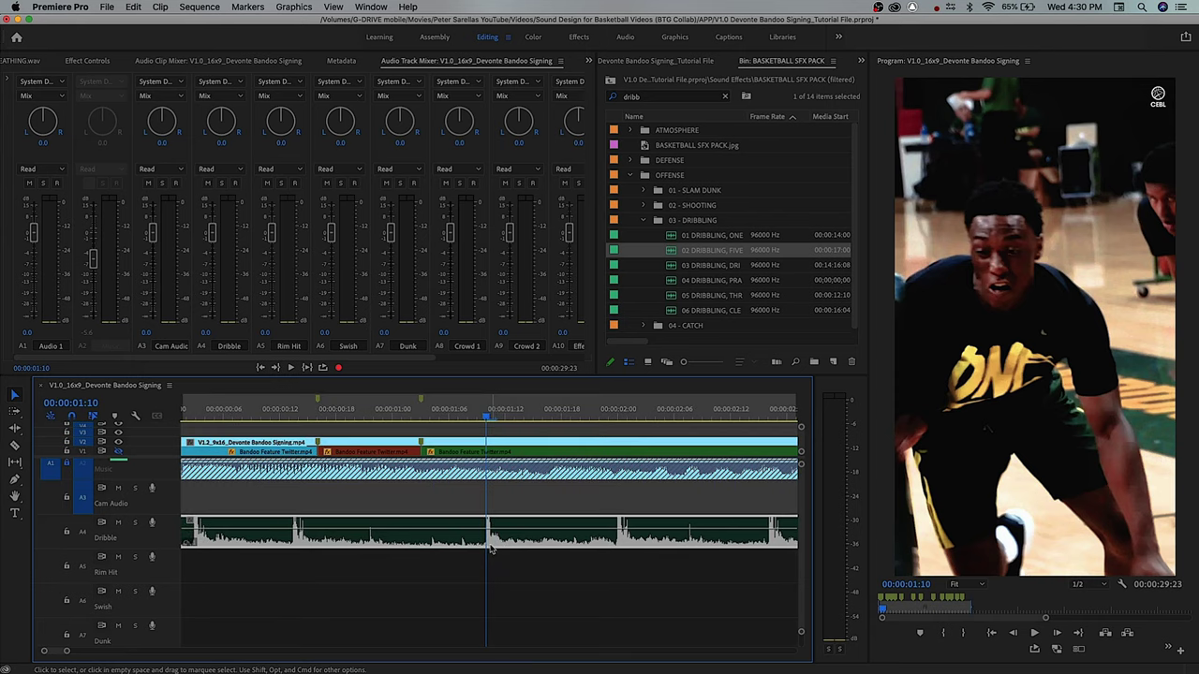
left_click(486, 547)
- Razor the A4 dribbling clip just before the third bounce and again before the fourth, and select the isolated bounce
key("c")
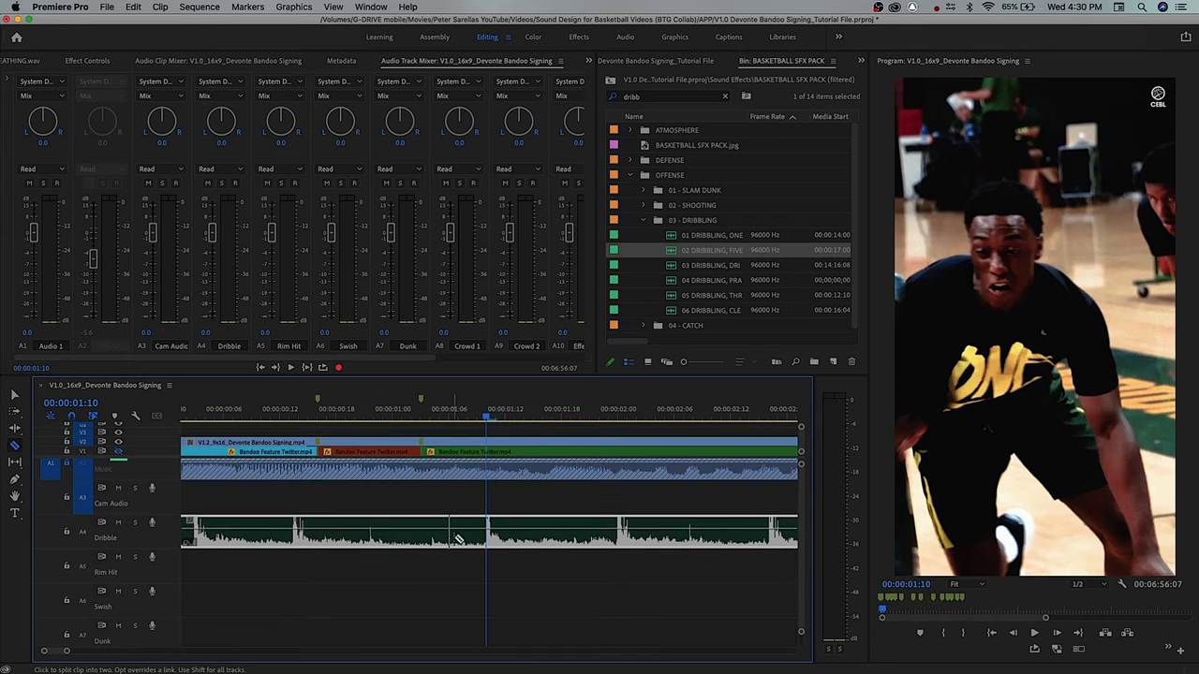
left_click(457, 535)
left_click(593, 538)
key("v")
left_click(557, 536)
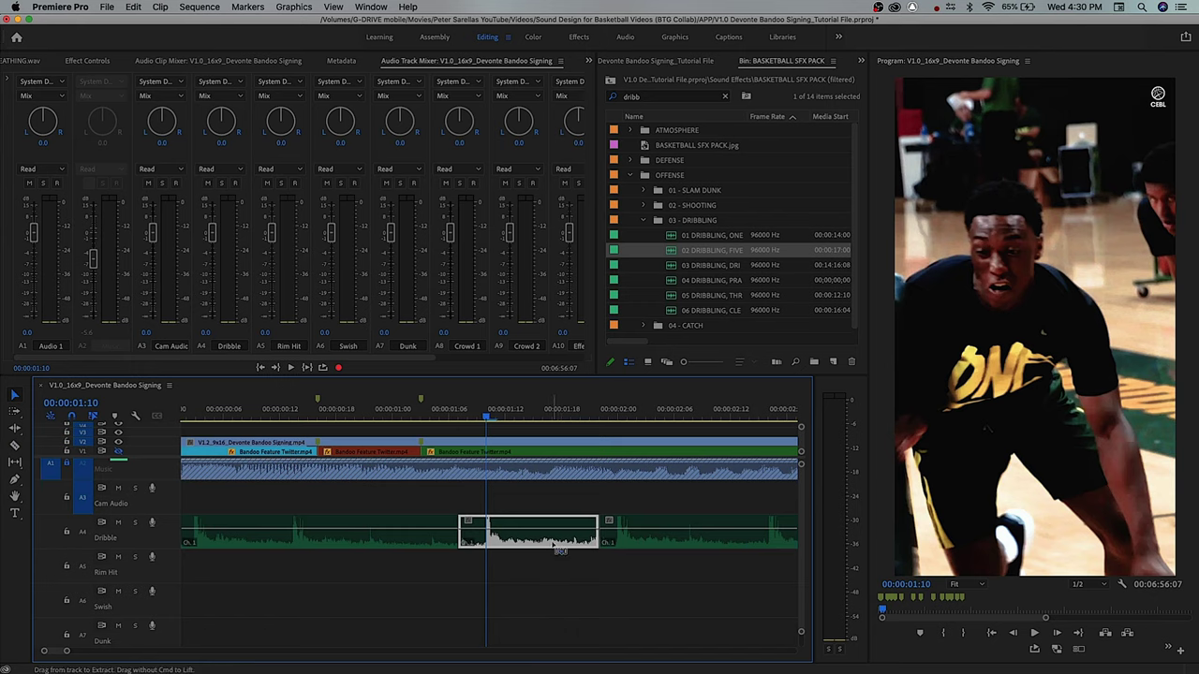
- Enable the isolated bounce and fade it out with volume keyframes, and move the leftover dribbling piece later on A4
left_click(510, 530, "super")
left_click_drag(594, 529, 594, 544)
key("minus")
key("minus")
left_click_drag(334, 544, 534, 548)
- Play back the isolated bounce against the video and lower the Dribble track's fader to about -5.6 dB
key("equal")
key("space")
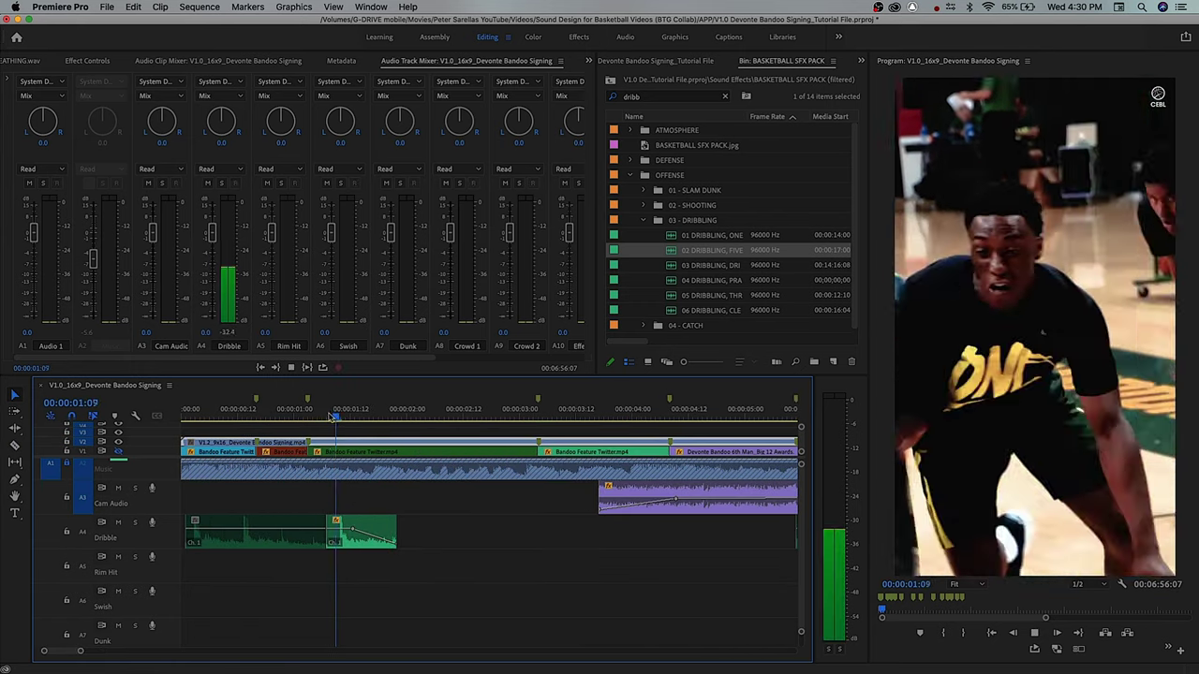
left_click(330, 413)
key("space")
left_click_drag(208, 239, 212, 259)
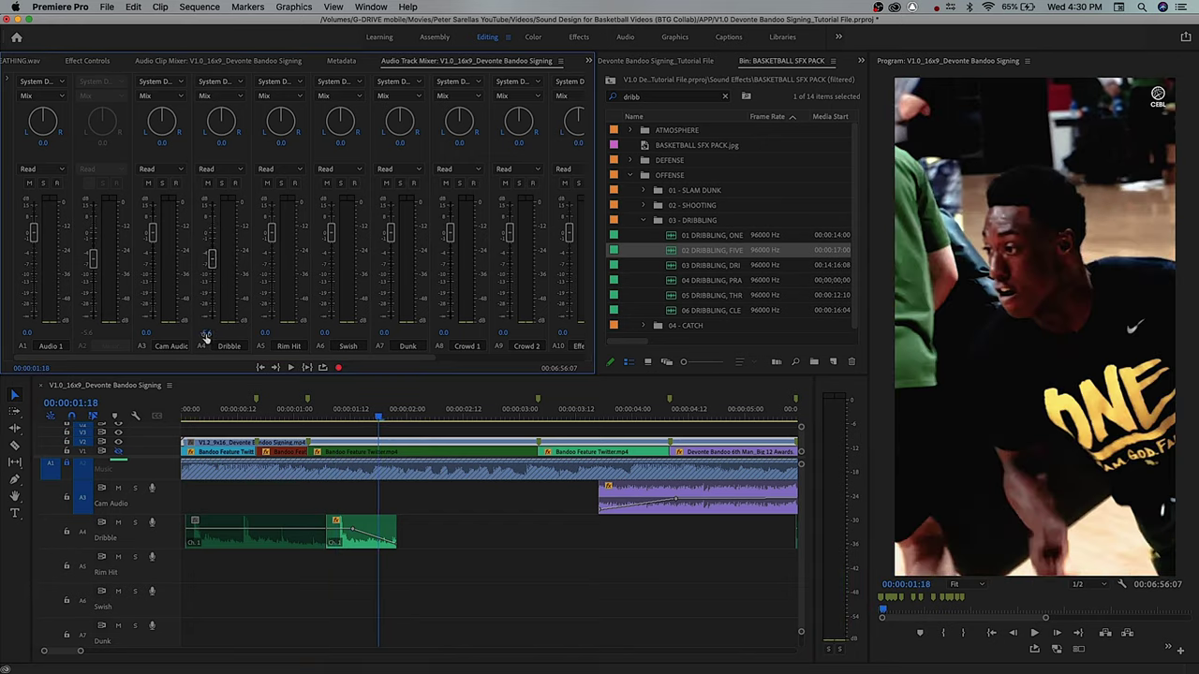
- Play the isolated bounce on A4 and try to mark an in-to-out range around it across the targeted tracks
left_click(328, 414)
key("space")
left_click(336, 414)
left_click(371, 524)
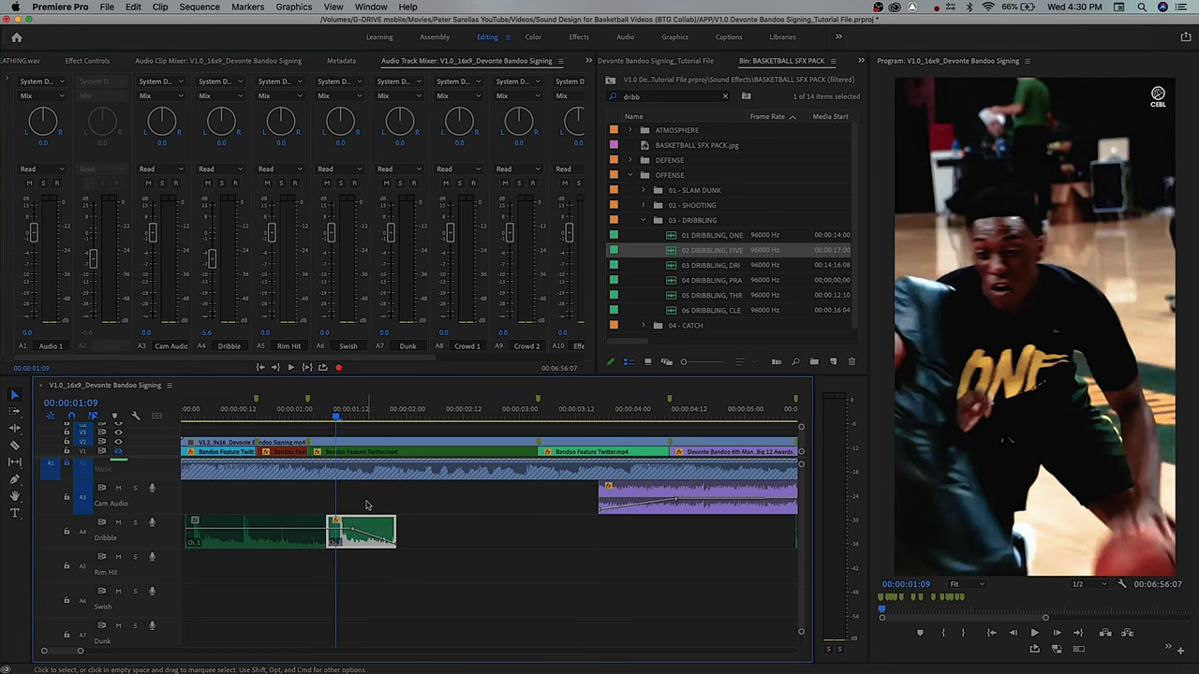
key("x")
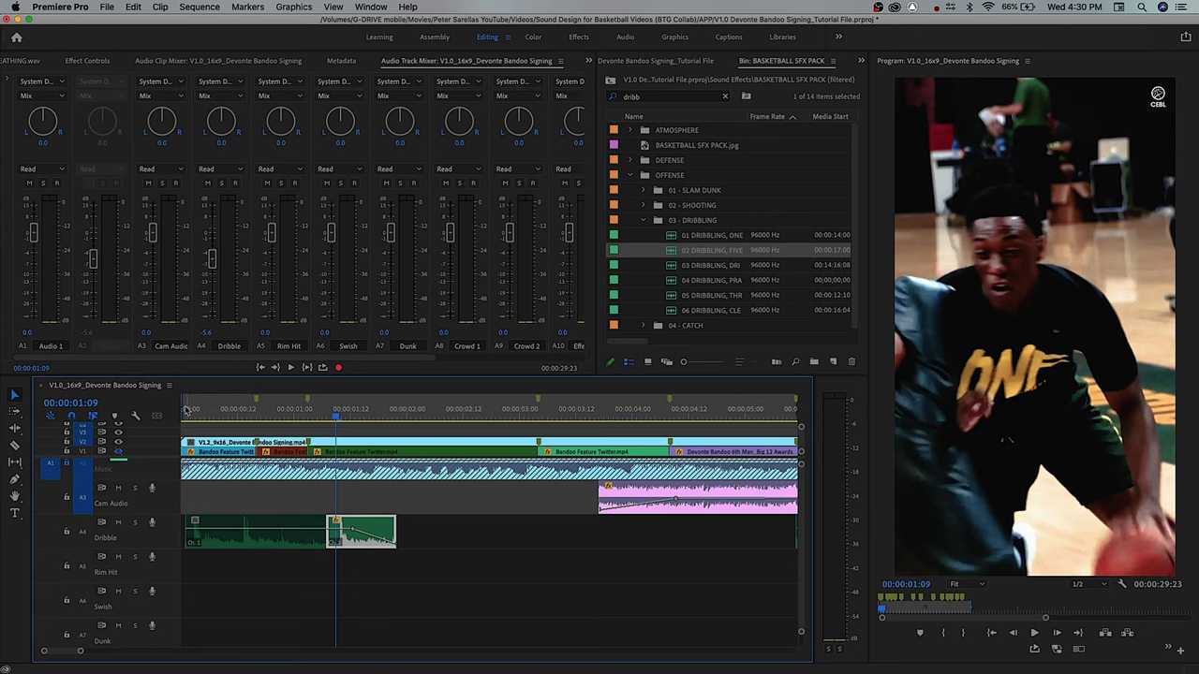
left_click_drag(181, 405, 326, 404)
key("space")
key("space")
left_click(393, 503)
left_click(98, 535)
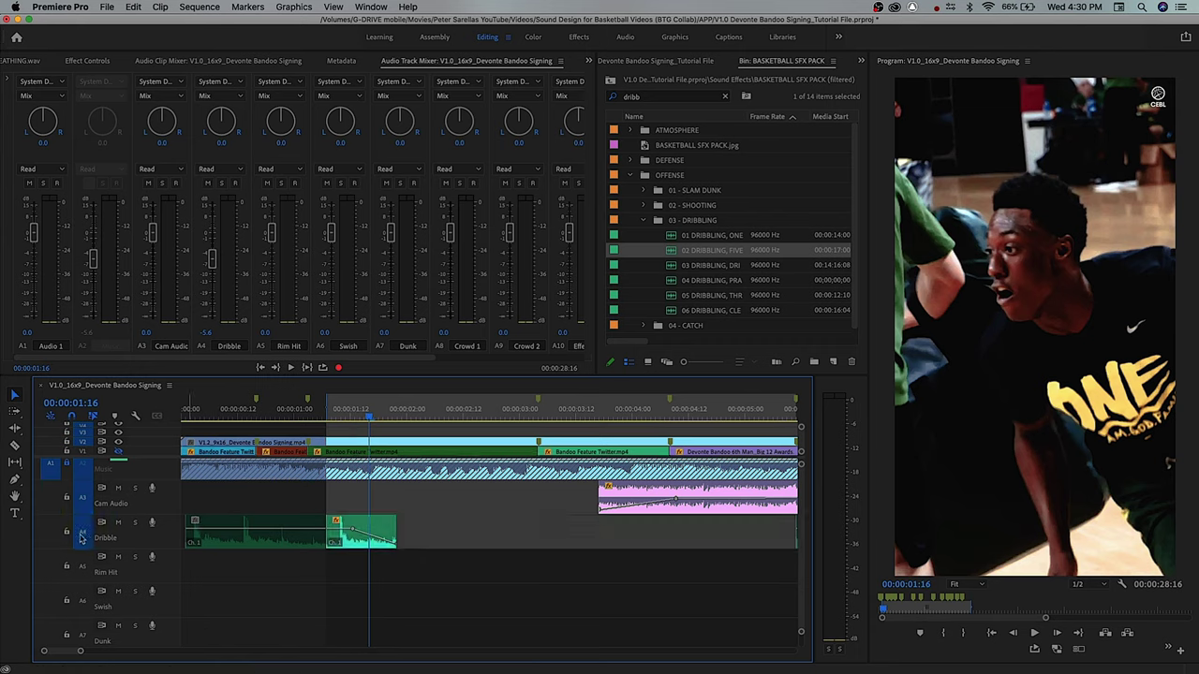
left_click(364, 529)
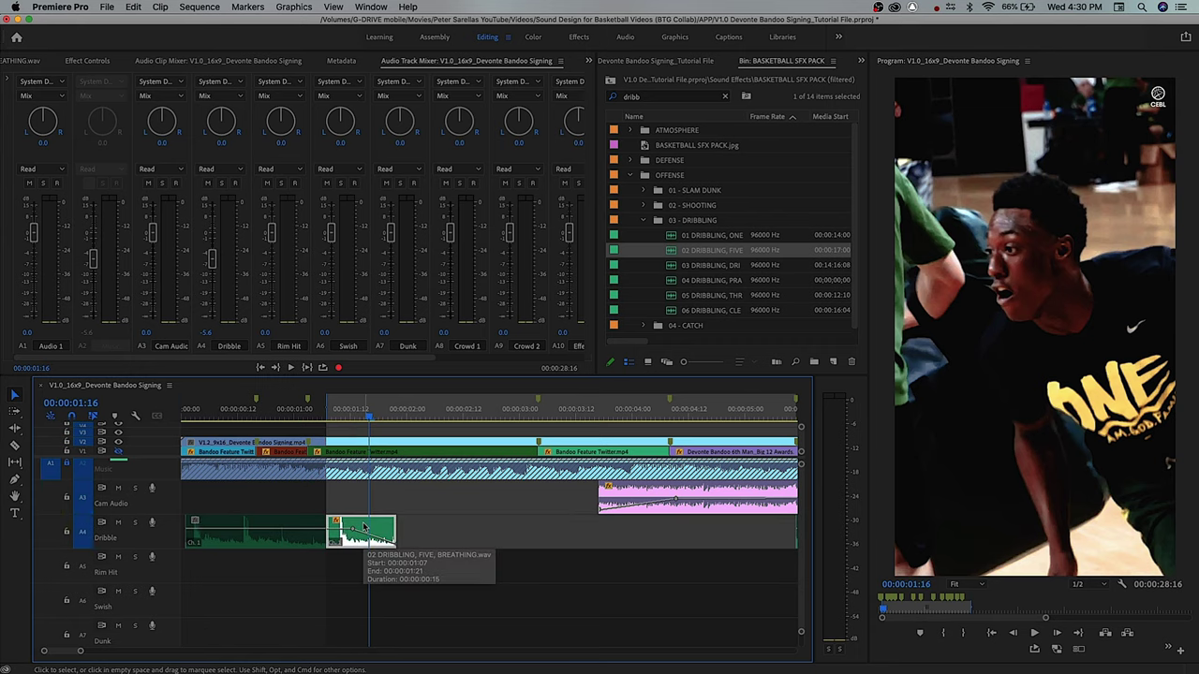
key("alt+x")
- Mark the selected bounce's length as the in-to-out range, toggle the V2 track targeting, and clear the range
scroll(113, 512, "up", 2)
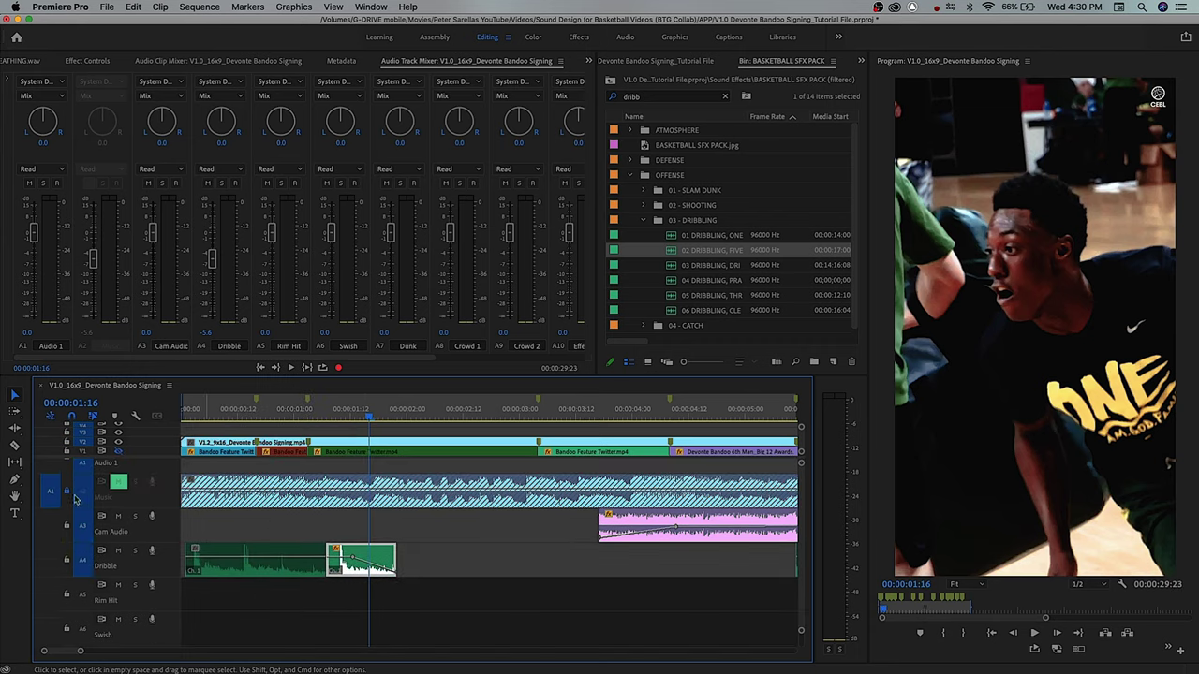
left_click(67, 442)
key("/")
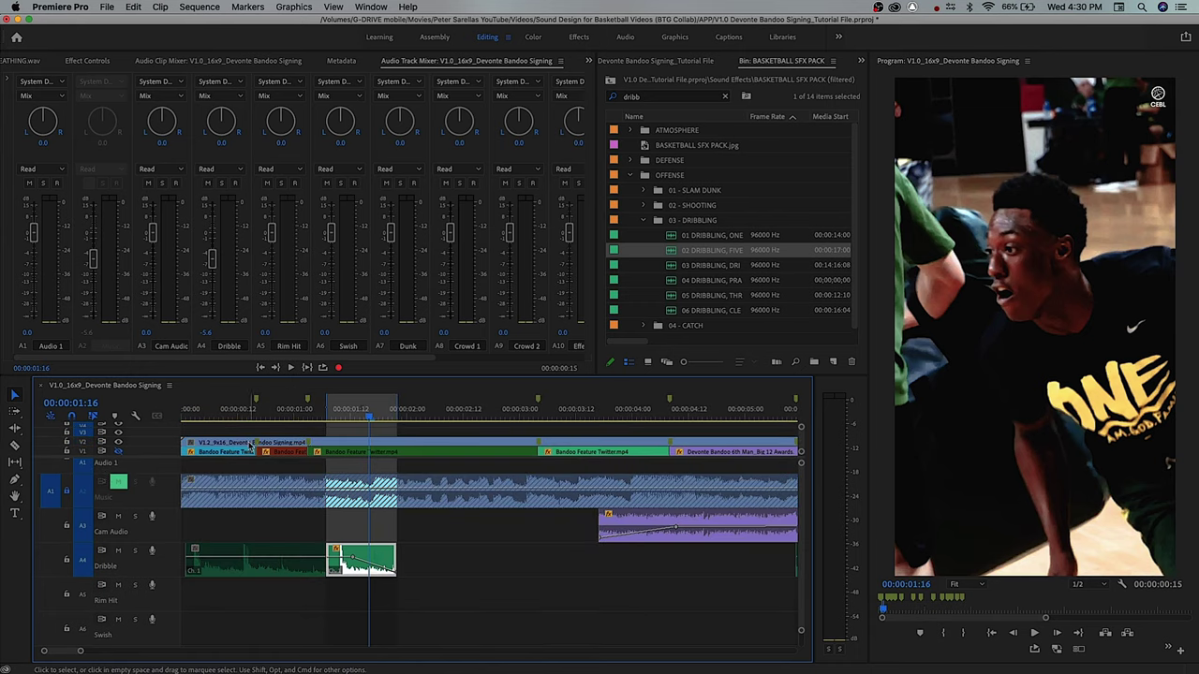
left_click(85, 447)
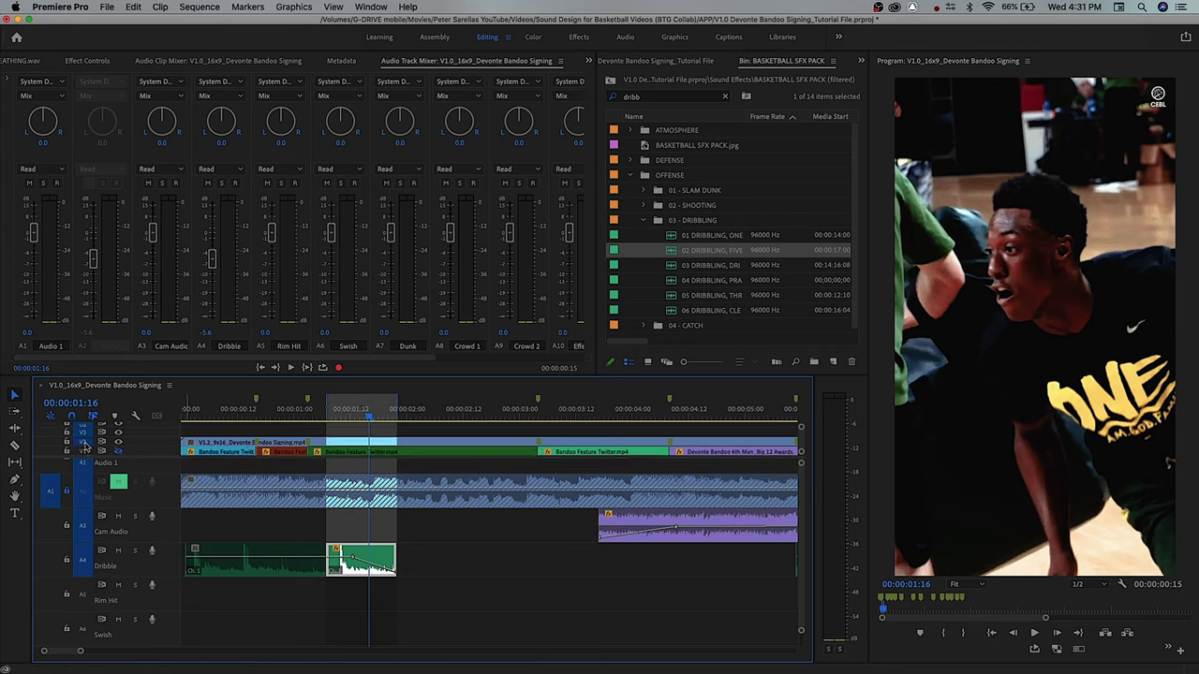
left_click(84, 447)
left_click(84, 447)
left_click(84, 447)
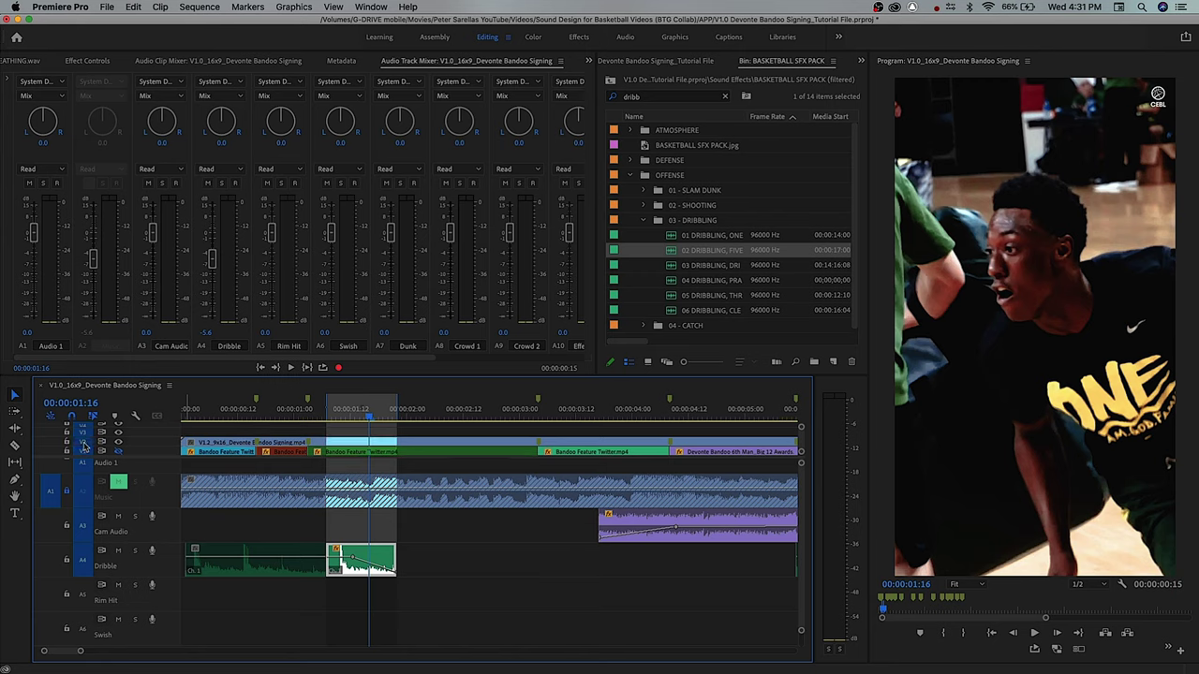
left_click(199, 443)
left_click(84, 443)
left_click(345, 417)
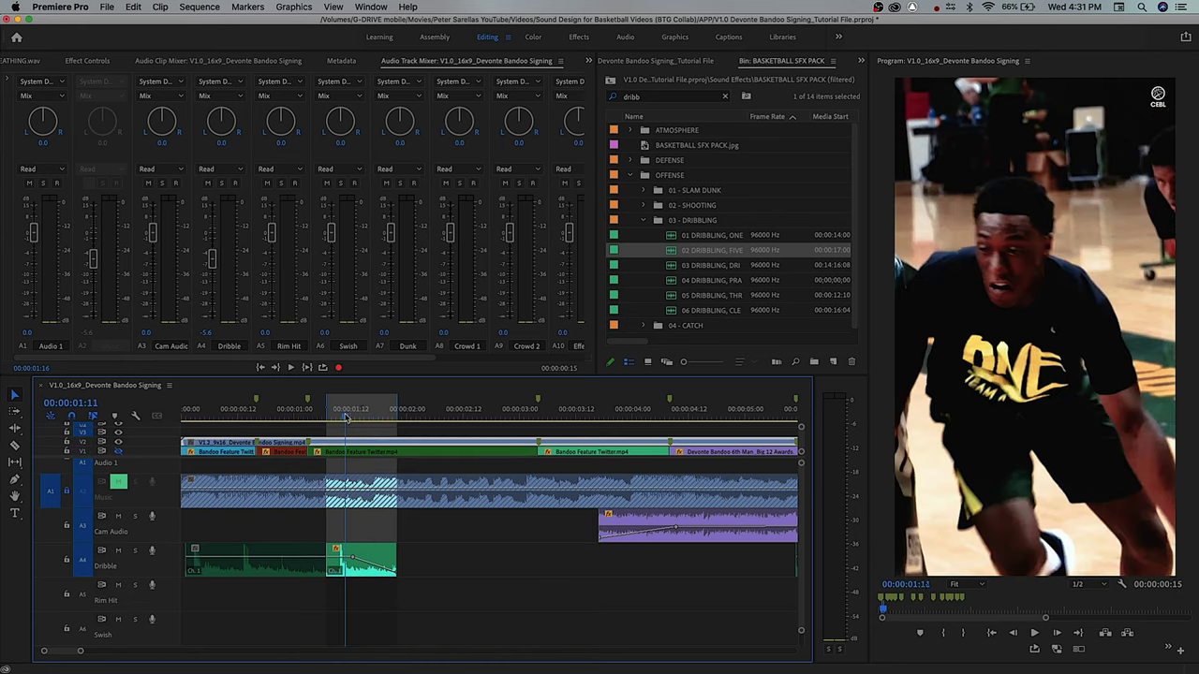
key("alt+x")
- Mark the isolated bounce on A4 as the in-to-out range, enable Loop Playback and start playing it
left_click(380, 551)
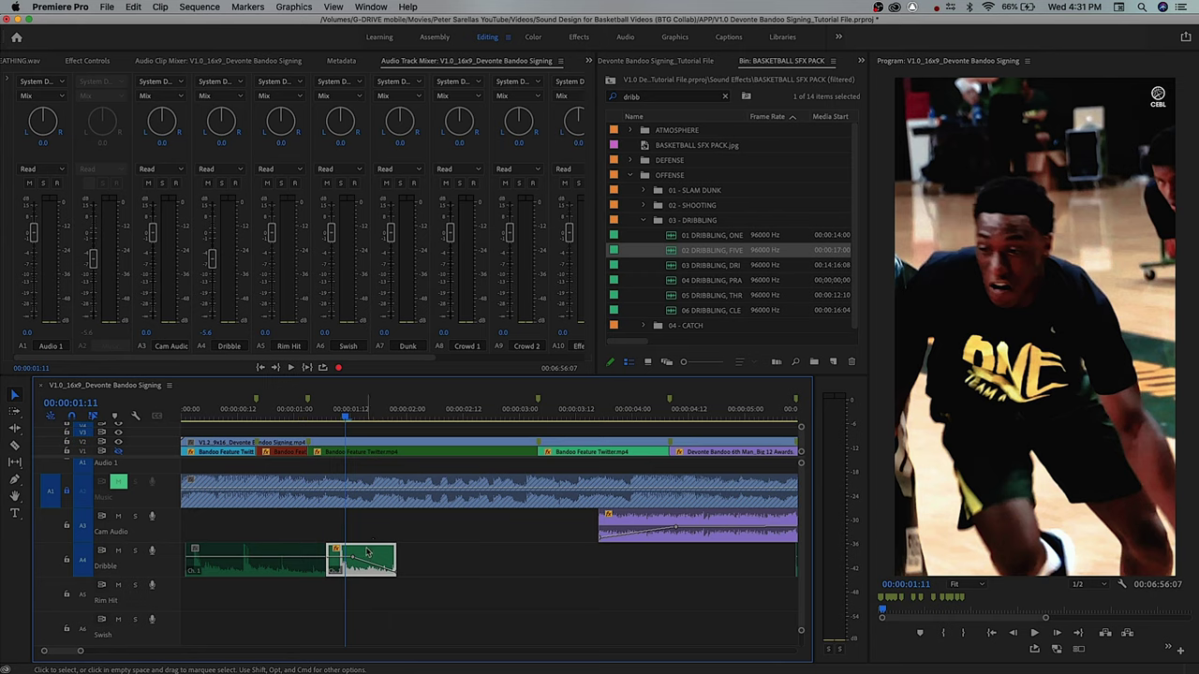
key("slash")
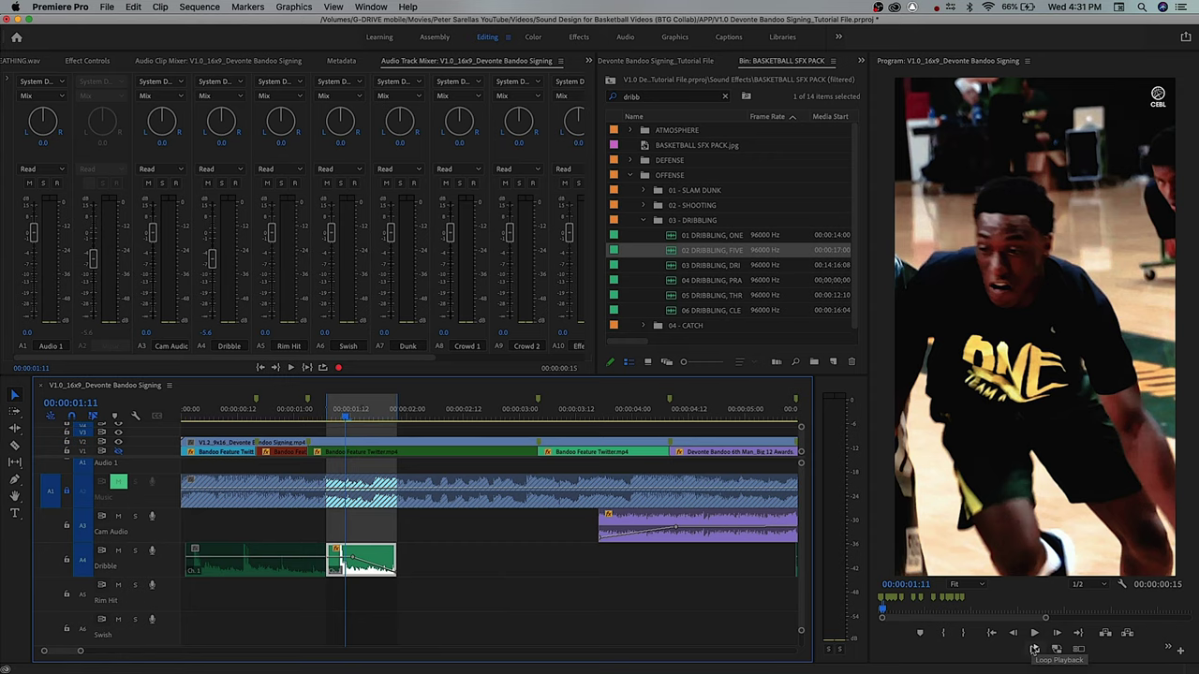
left_click(1181, 652)
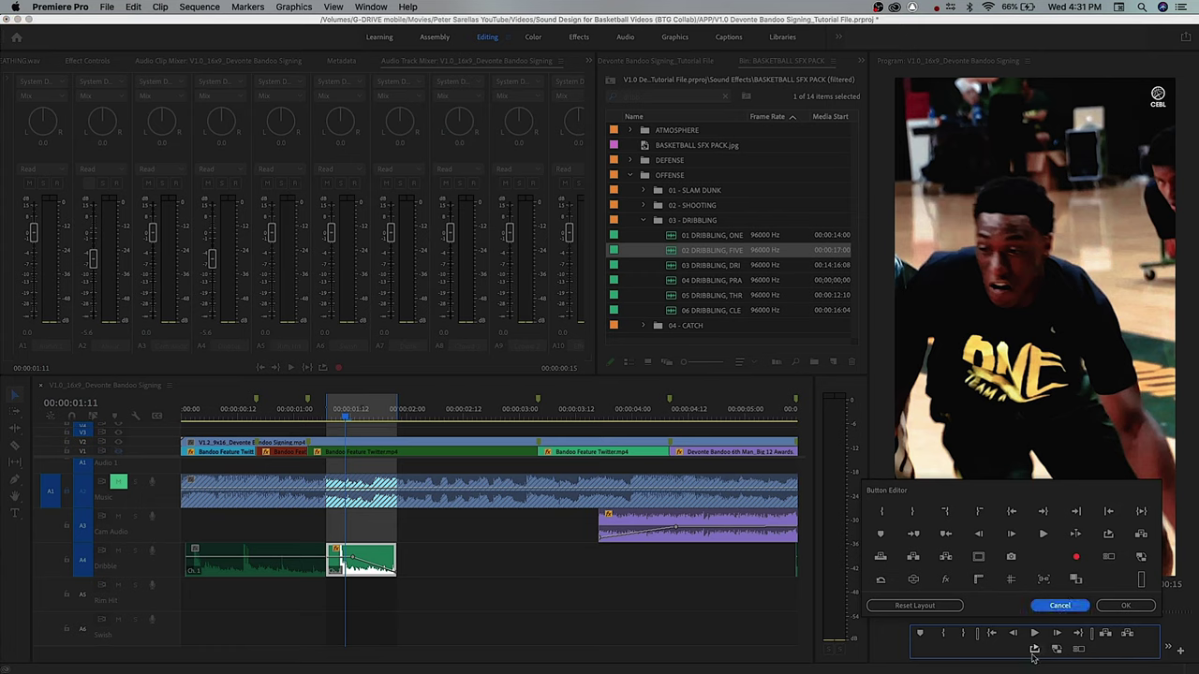
left_click(1060, 605)
key("space")
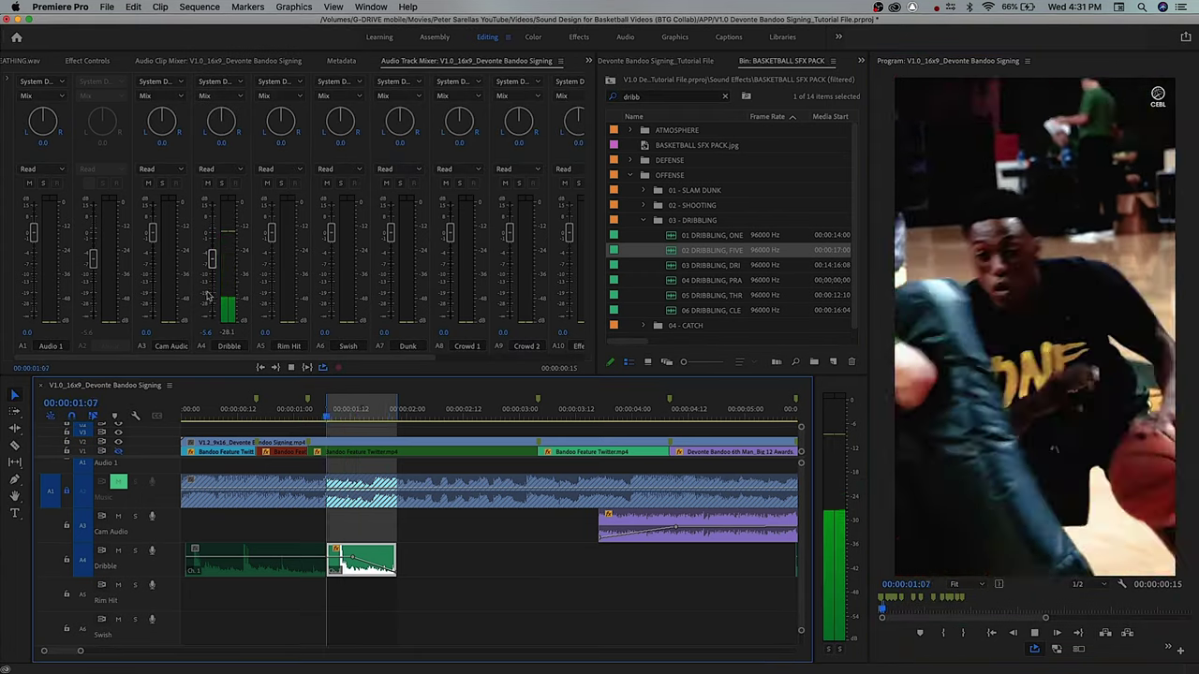
- Try louder and quieter Dribble fader levels during the looped playback, settle on about -6.8 dB, and stop
left_click_drag(212, 259, 213, 234)
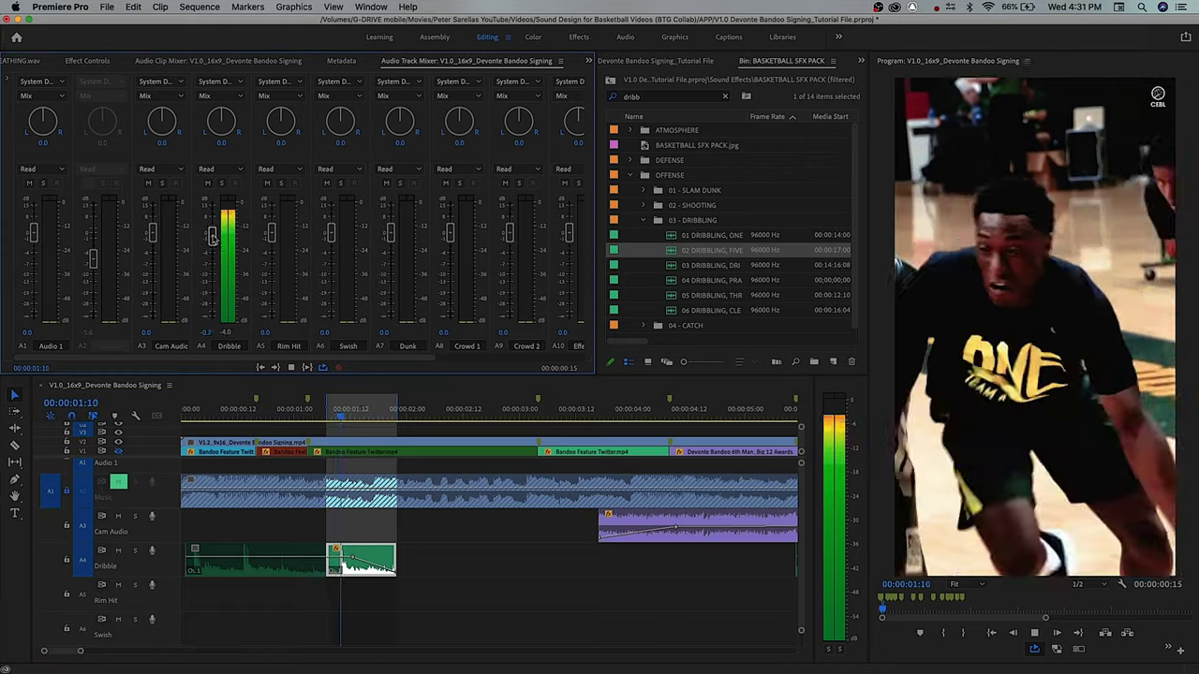
left_click_drag(213, 234, 214, 269)
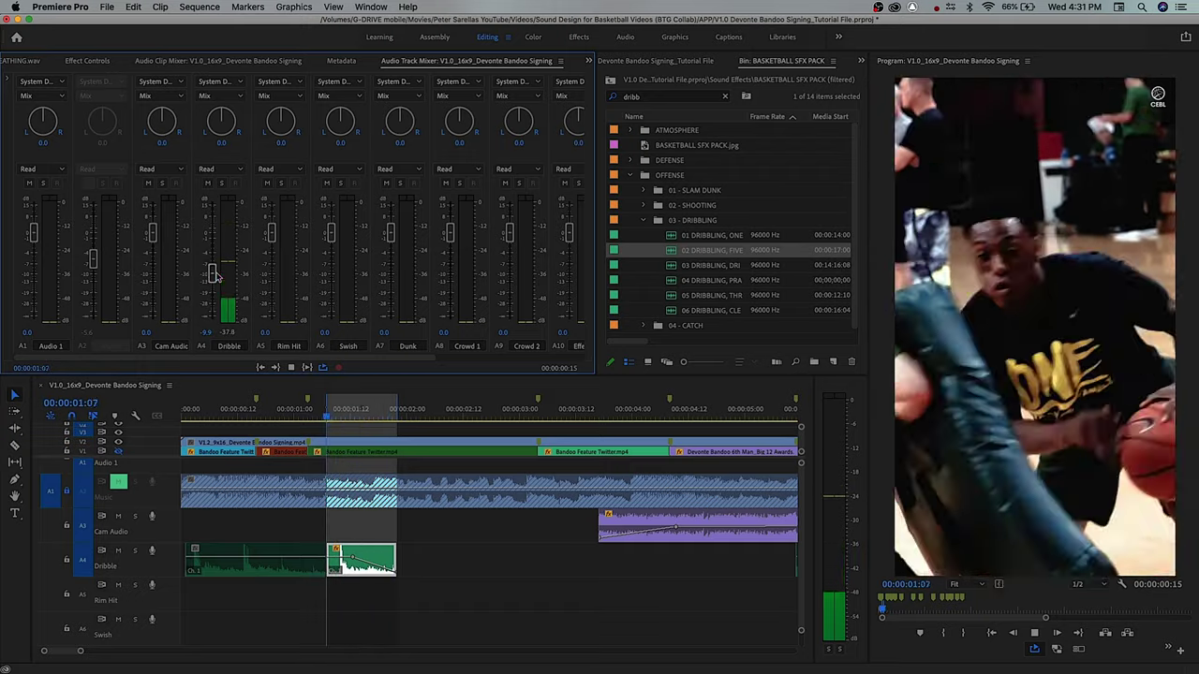
left_click_drag(212, 275, 212, 265)
key("space")
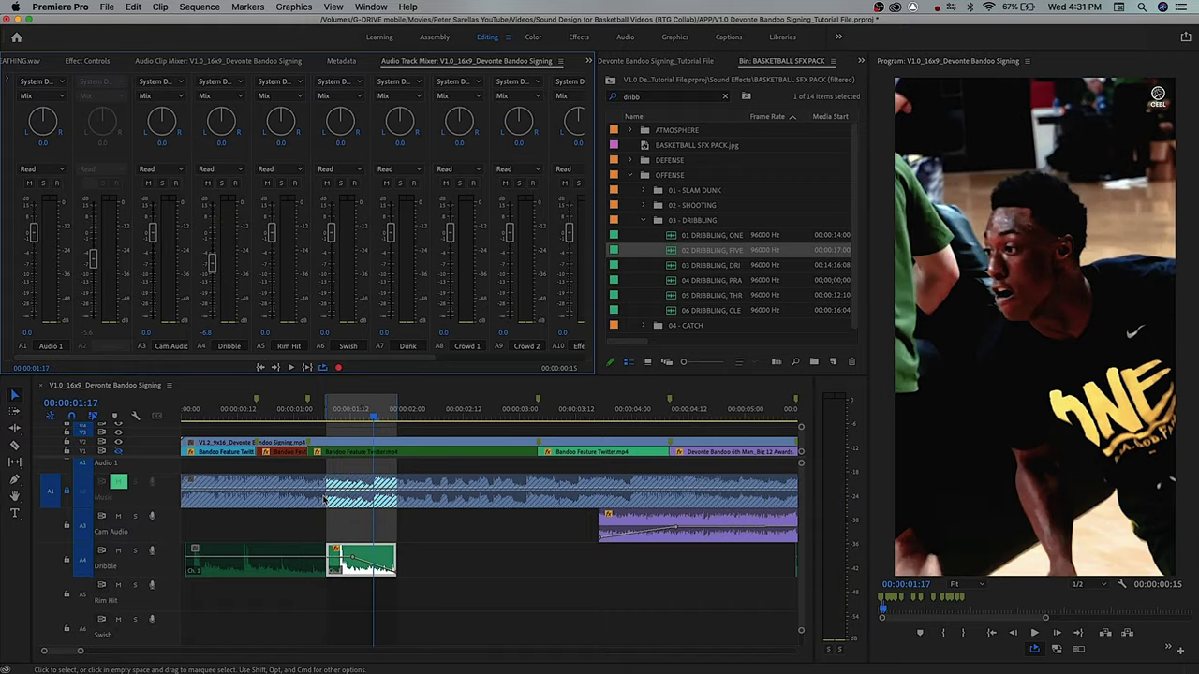
- Clear the in-to-out range and move the playhead to the next bounce in the footage at 00:00:01:22
left_click(351, 526)
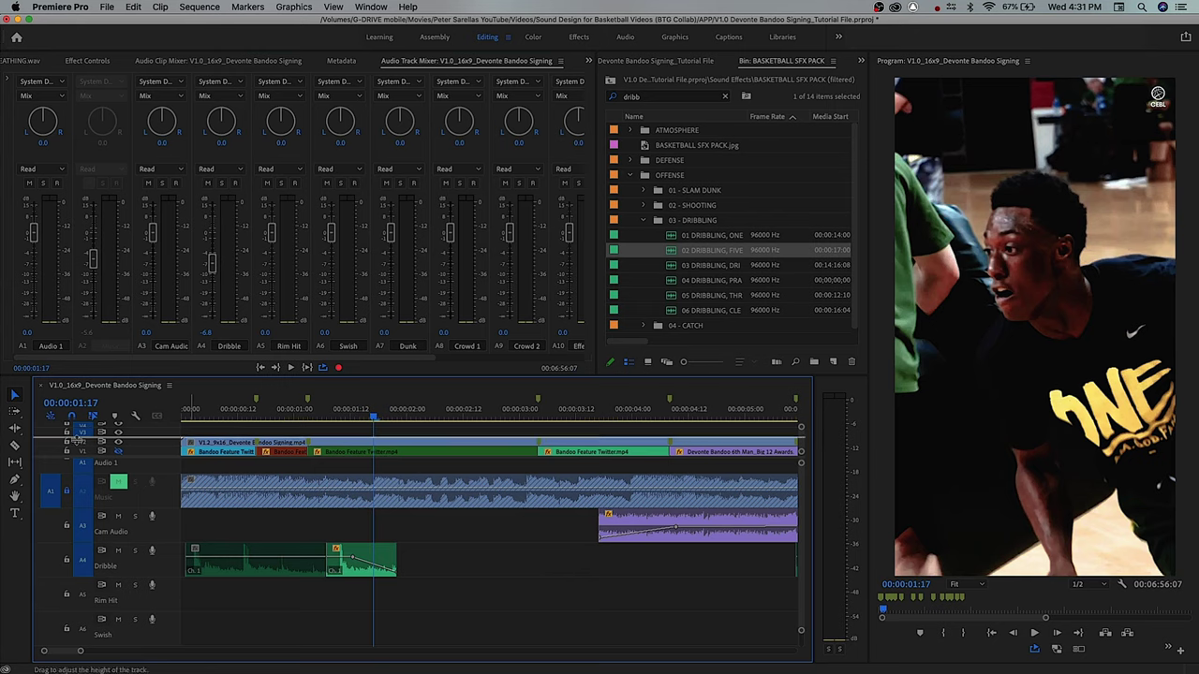
left_click(358, 530)
left_click(358, 548)
key("minus")
key("equal")
left_click_drag(371, 417, 397, 419)
key("minus")
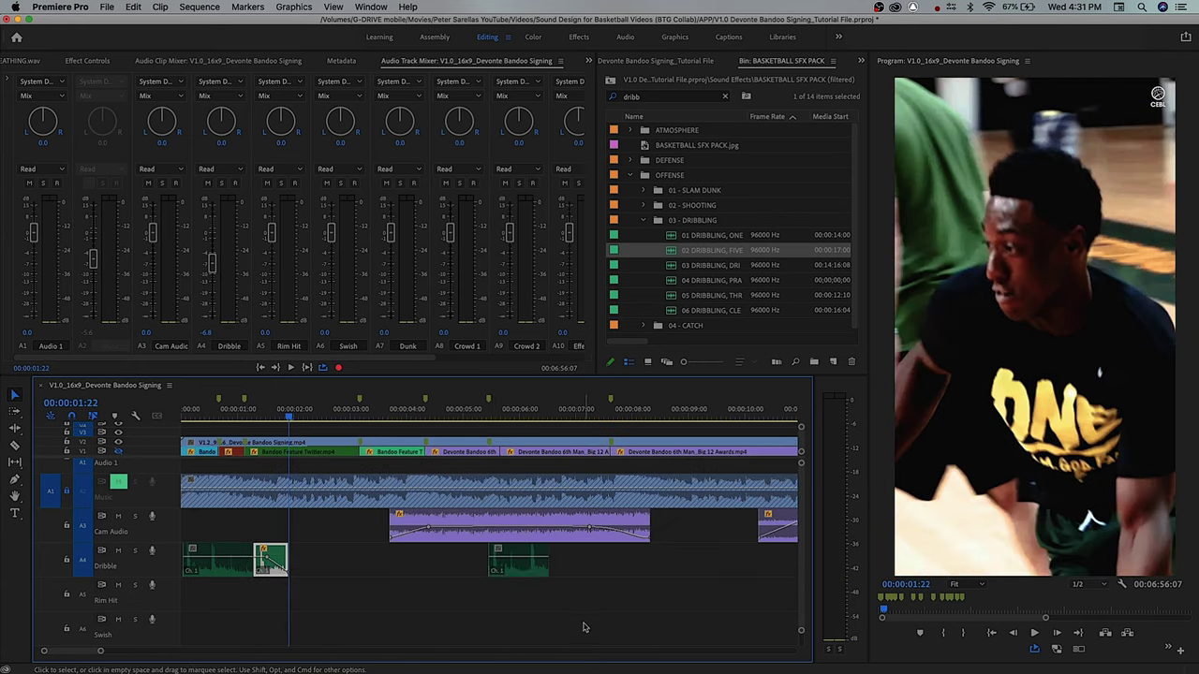
- Move the leftover dribbling piece on A4 earlier, against the isolated bounce, so its first bounce lines up with the playhead at 00:00:01:22
left_click_drag(522, 567, 327, 571)
key("equal")
key("equal")
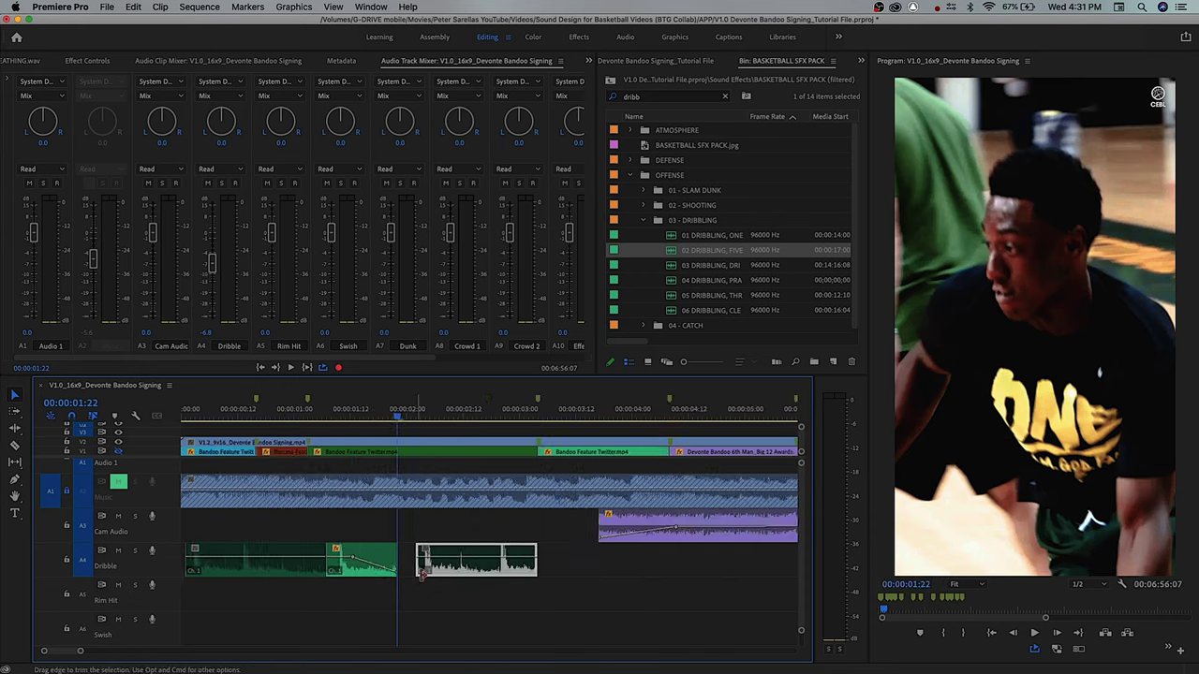
left_click_drag(554, 574, 501, 574)
left_click(487, 574)
key("BackSpace")
key("equal")
key("minus")
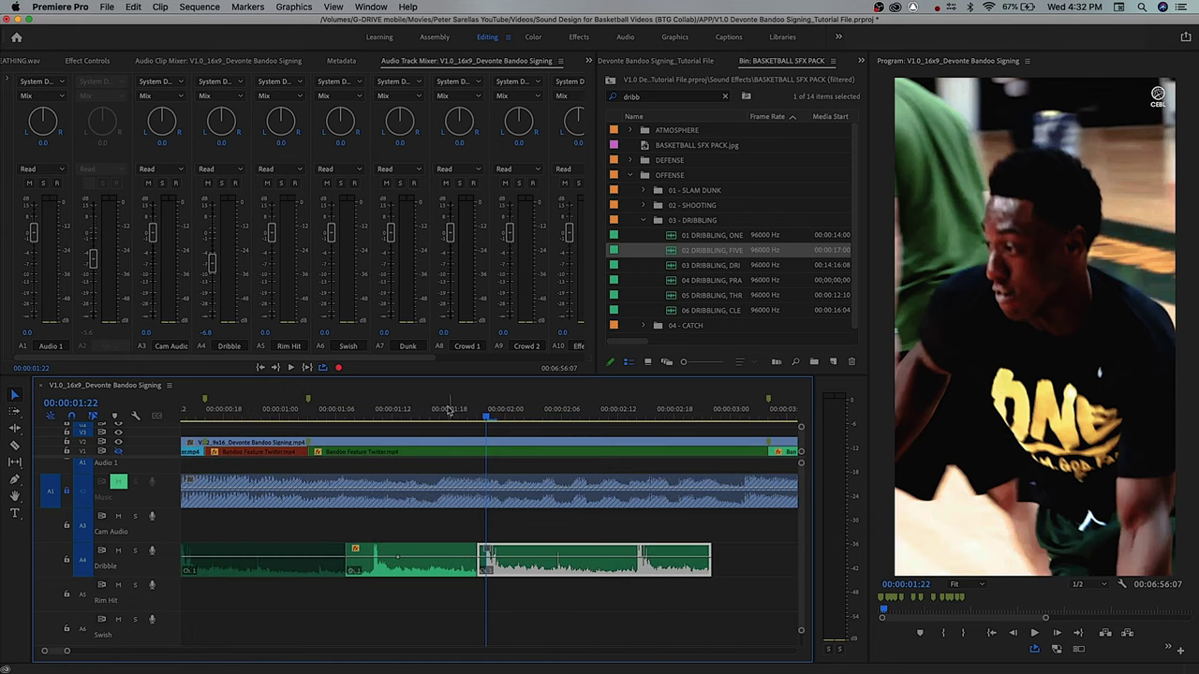
- Play back the bounces, split off the final bounce of the leftover dribbling piece and move it later on A4
left_click(449, 414)
key("space")
key("space")
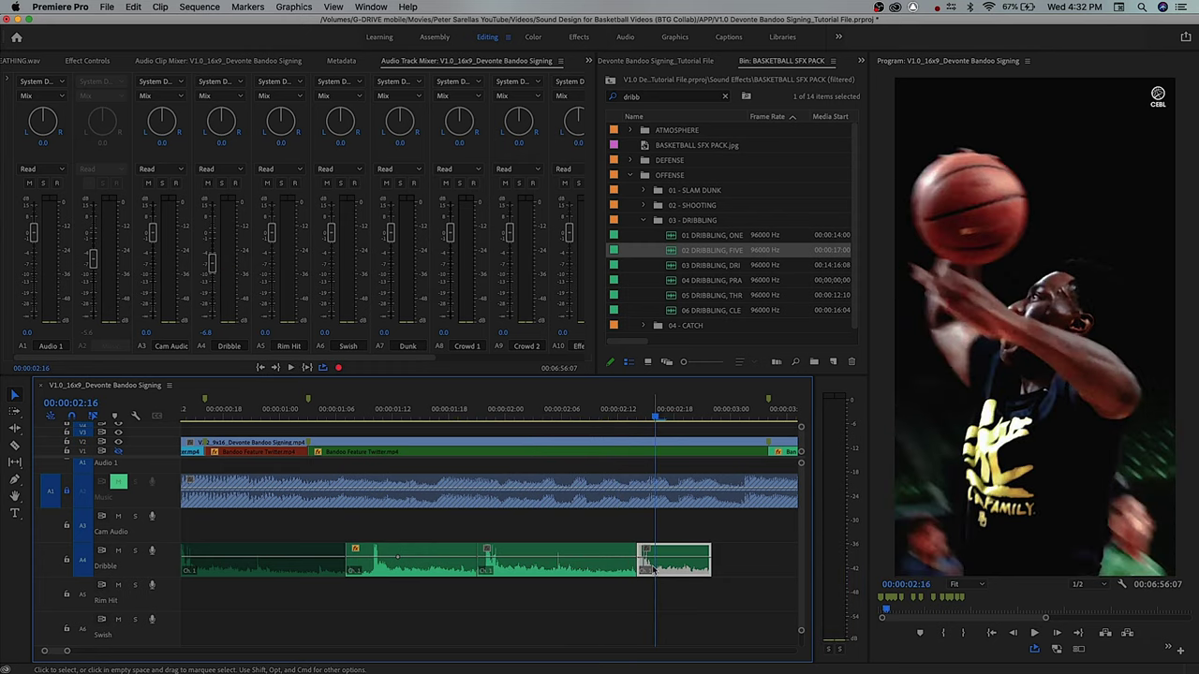
left_click_drag(653, 570, 755, 568)
- Fade out the bounce at 00:00:01:22 with volume keyframes and play both bounces back against the video
left_click(552, 562)
left_click_drag(568, 563, 633, 573)
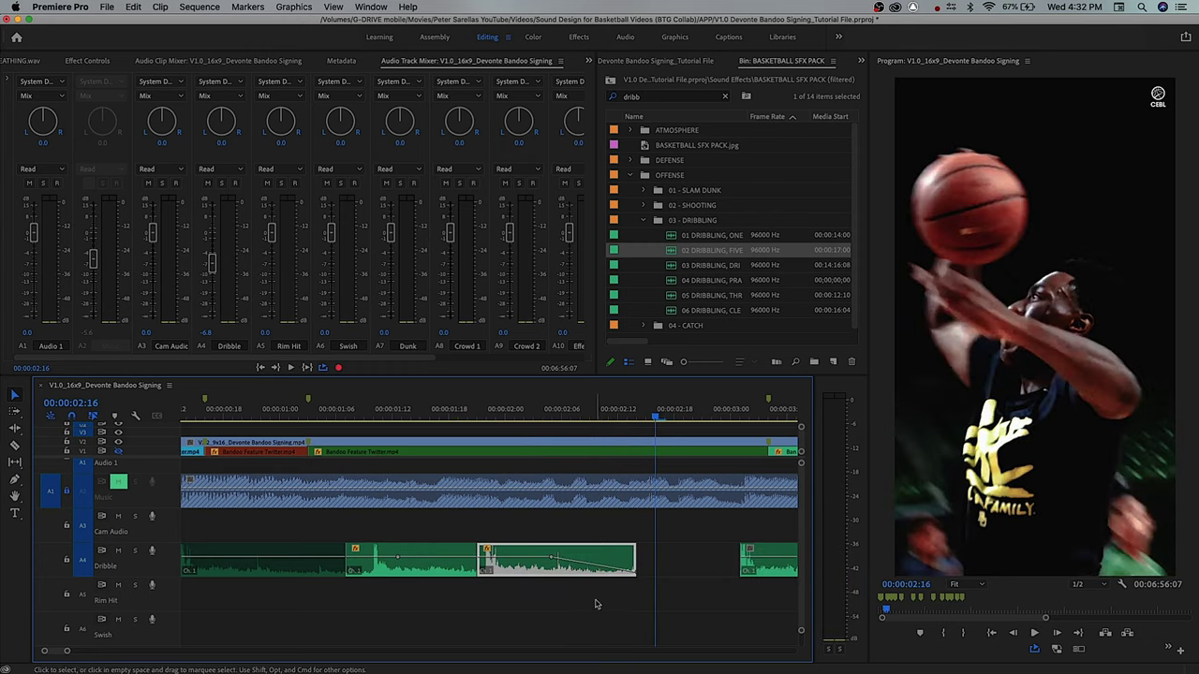
left_click(346, 409)
key("space")
key("space")
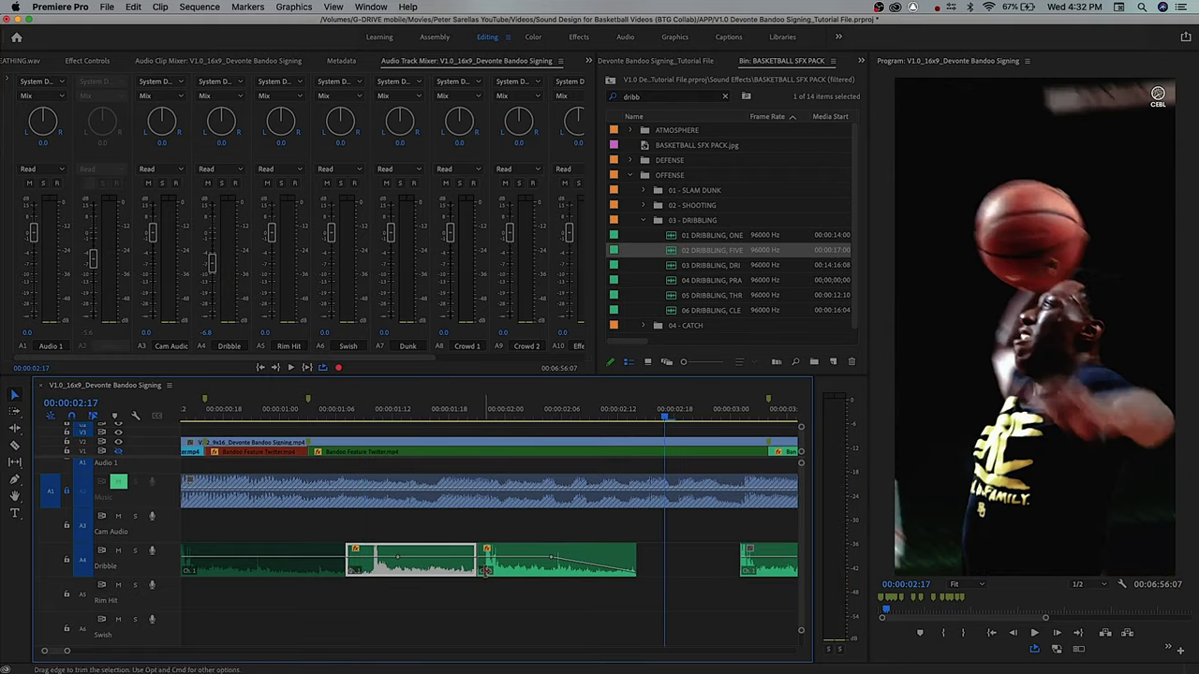
- Examine how the bounce at 00:00:01:22 and the following footage line up frame by frame with the A4 clips
scroll(507, 590, "right", 5)
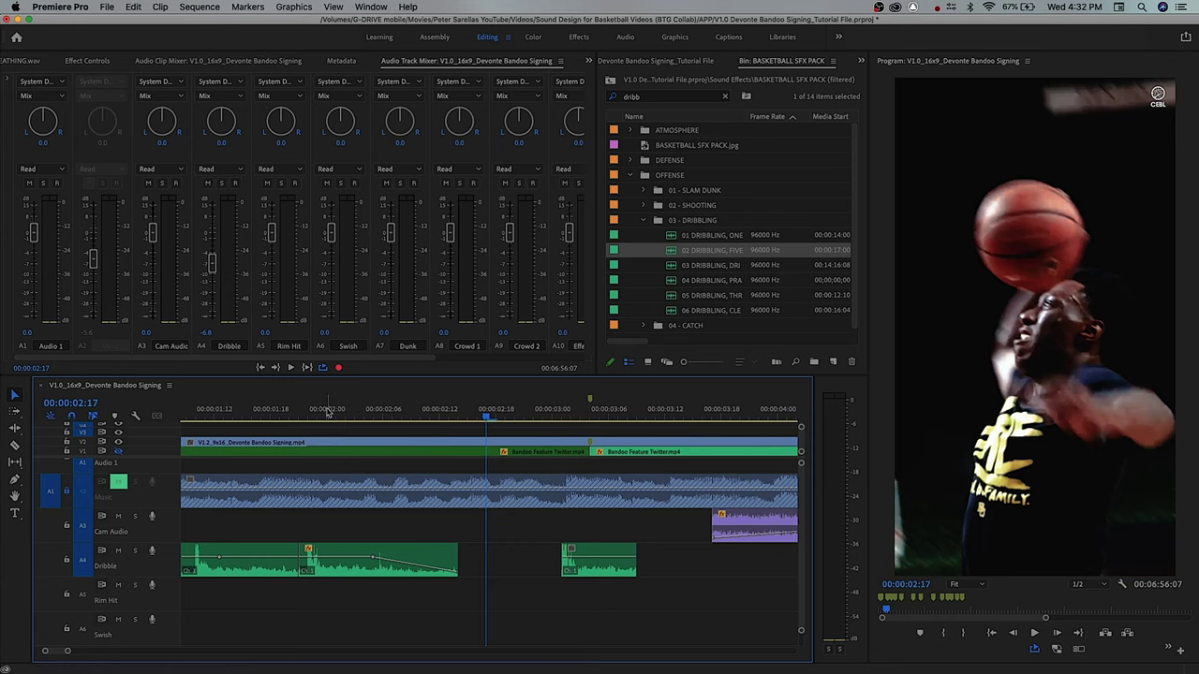
left_click(281, 412)
key("=")
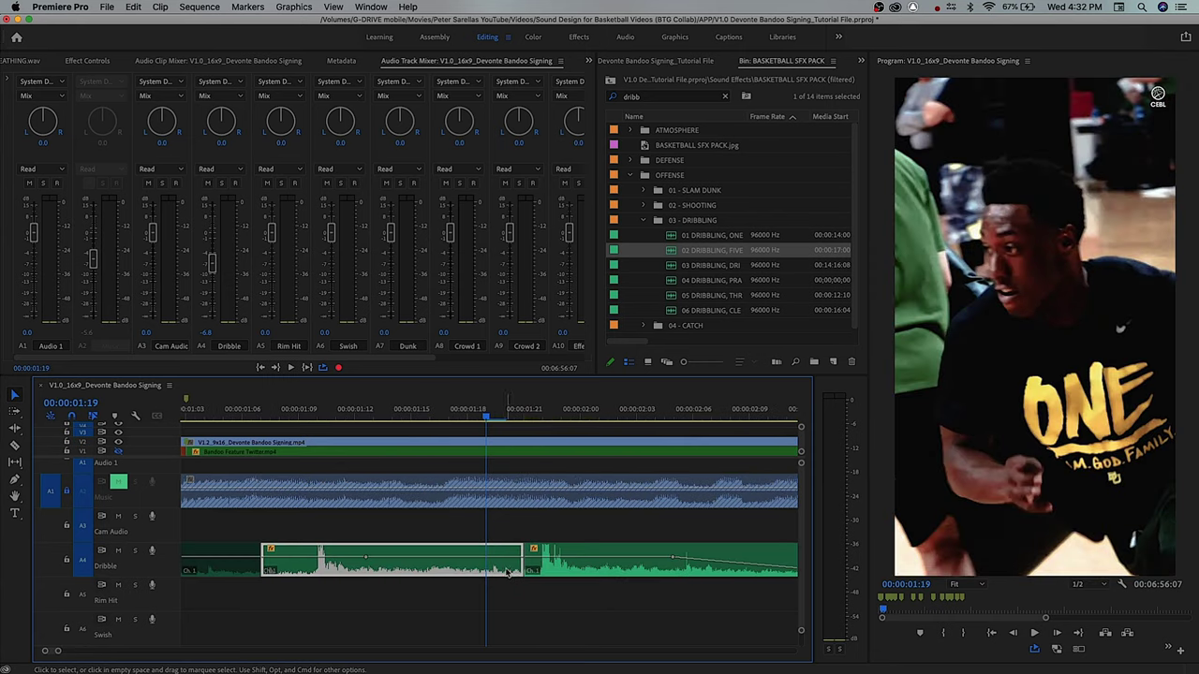
left_click_drag(486, 409, 542, 410)
key("minus")
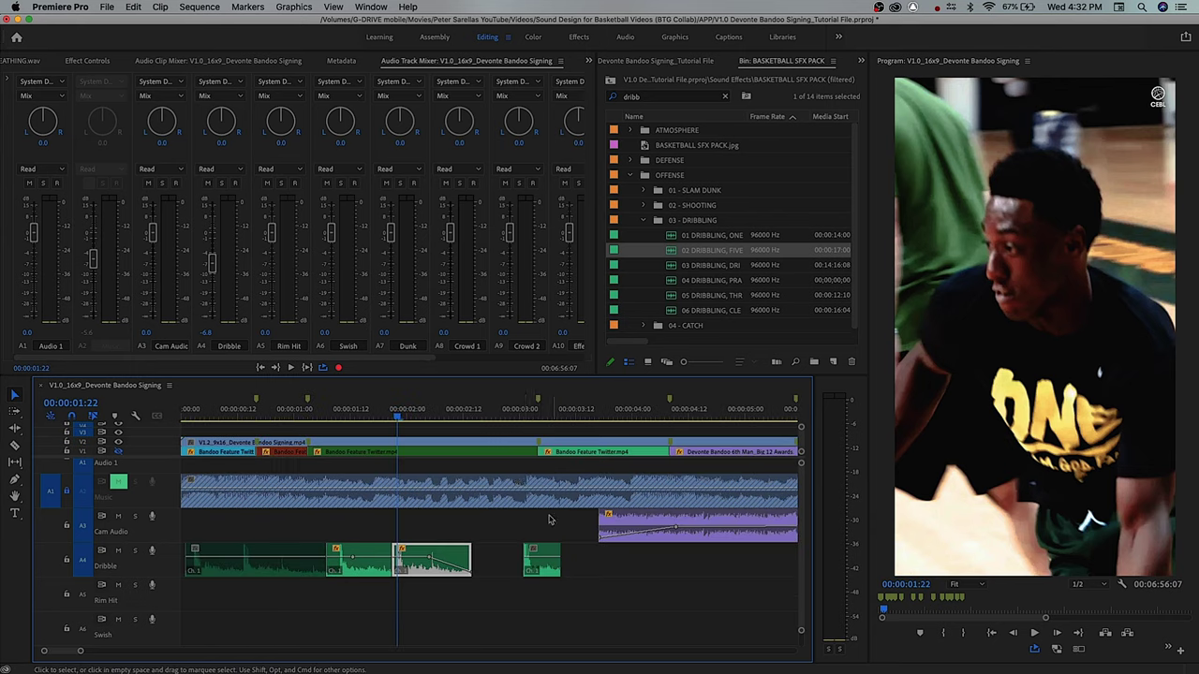
left_click(434, 418)
key("=")
key("=")
left_click(448, 419)
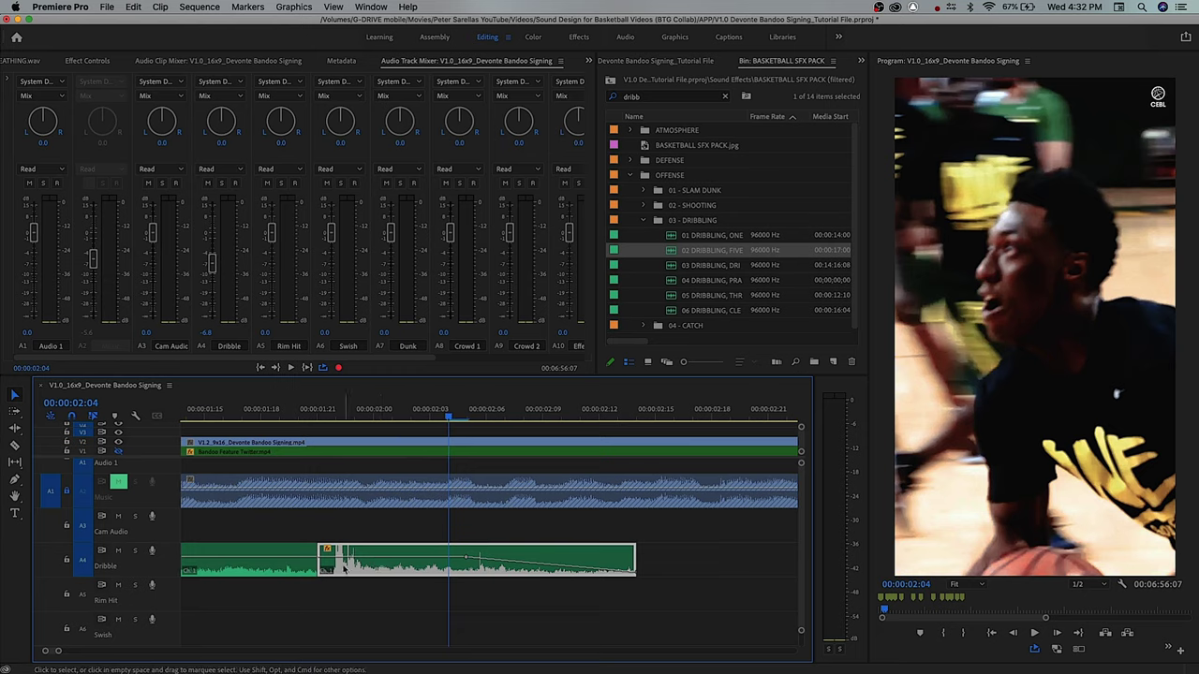
left_click_drag(373, 427, 626, 412)
key("minus")
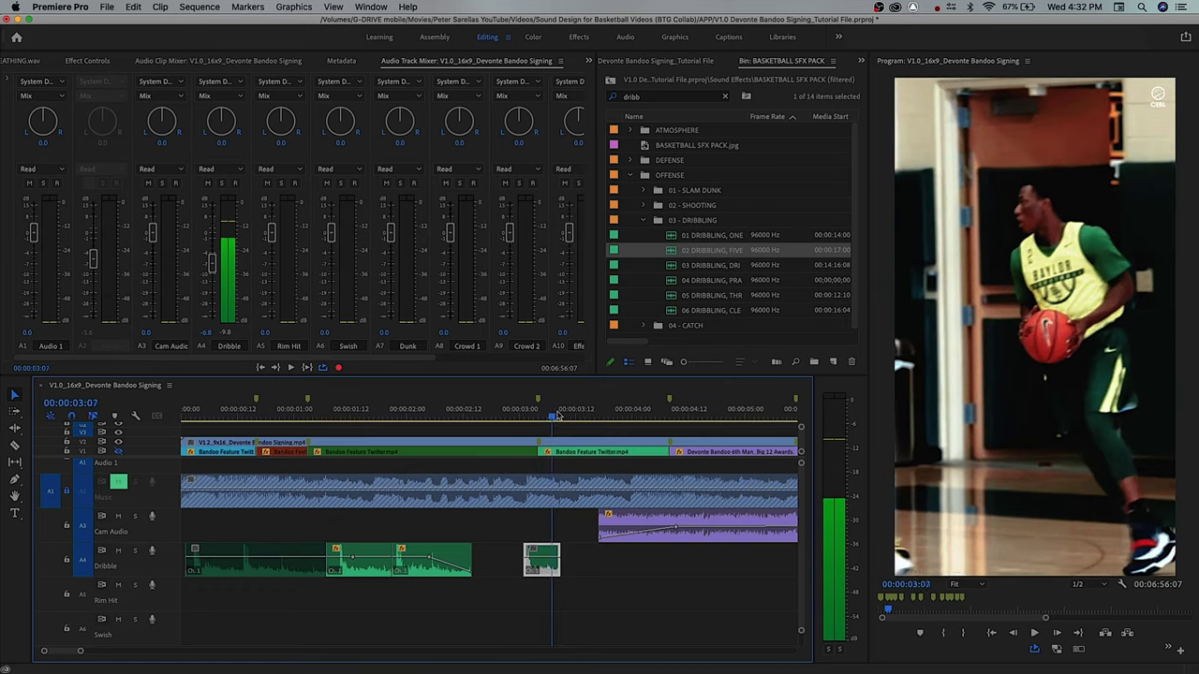
- Play ahead through the footage to locate the next dribble and park the playhead on its bounce at 00:00:08:18
key("space")
key("minus")
key("minus")
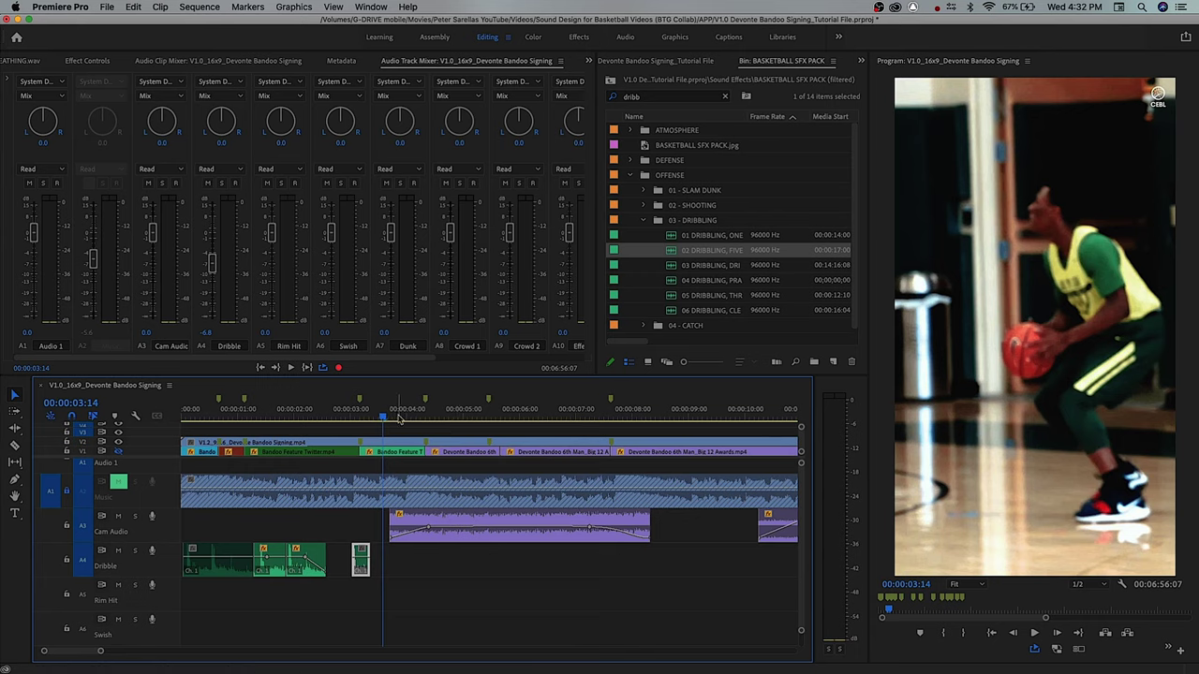
key("space")
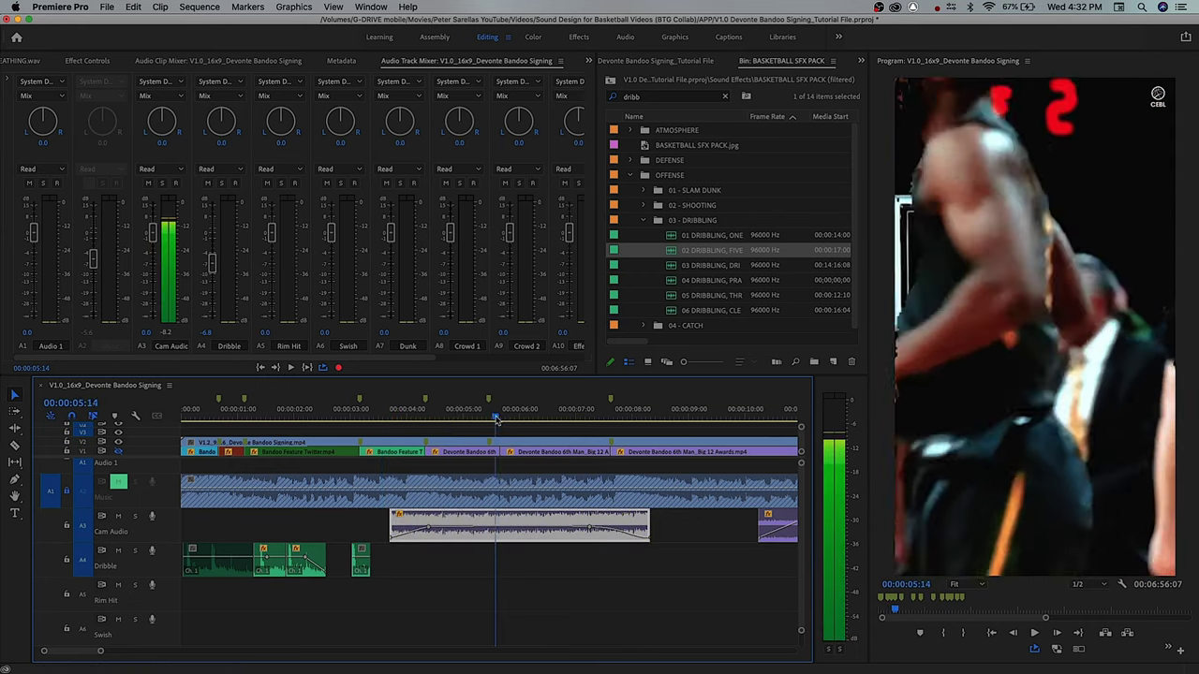
key("space")
key("minus")
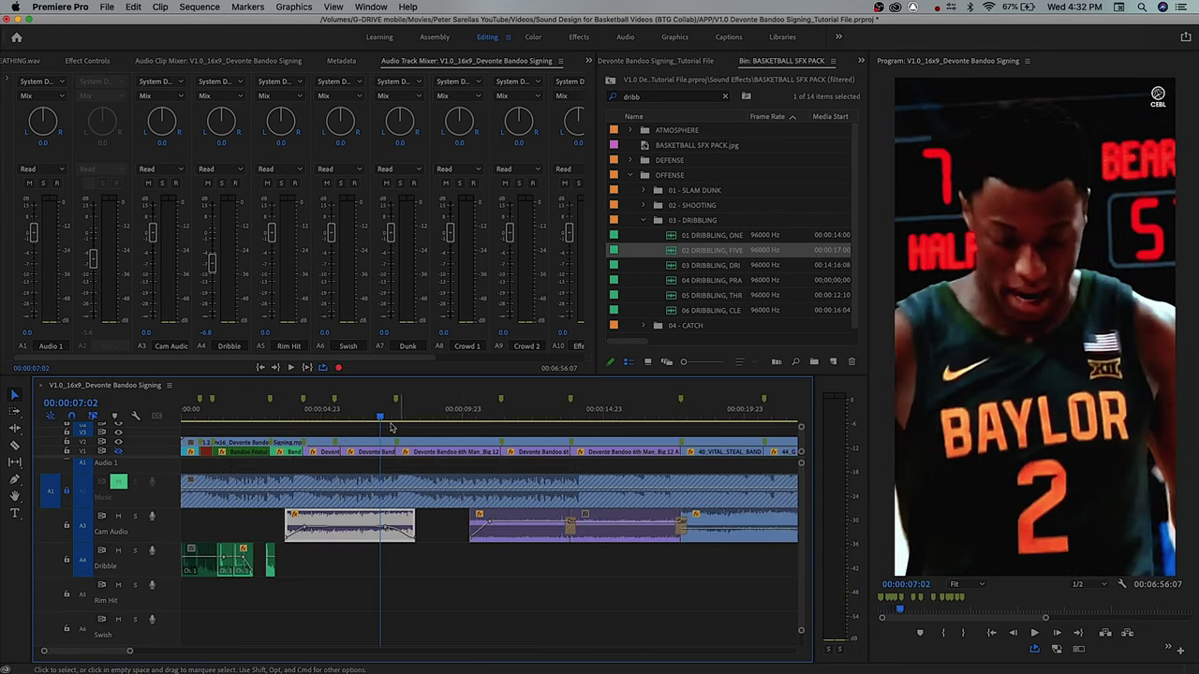
key("space")
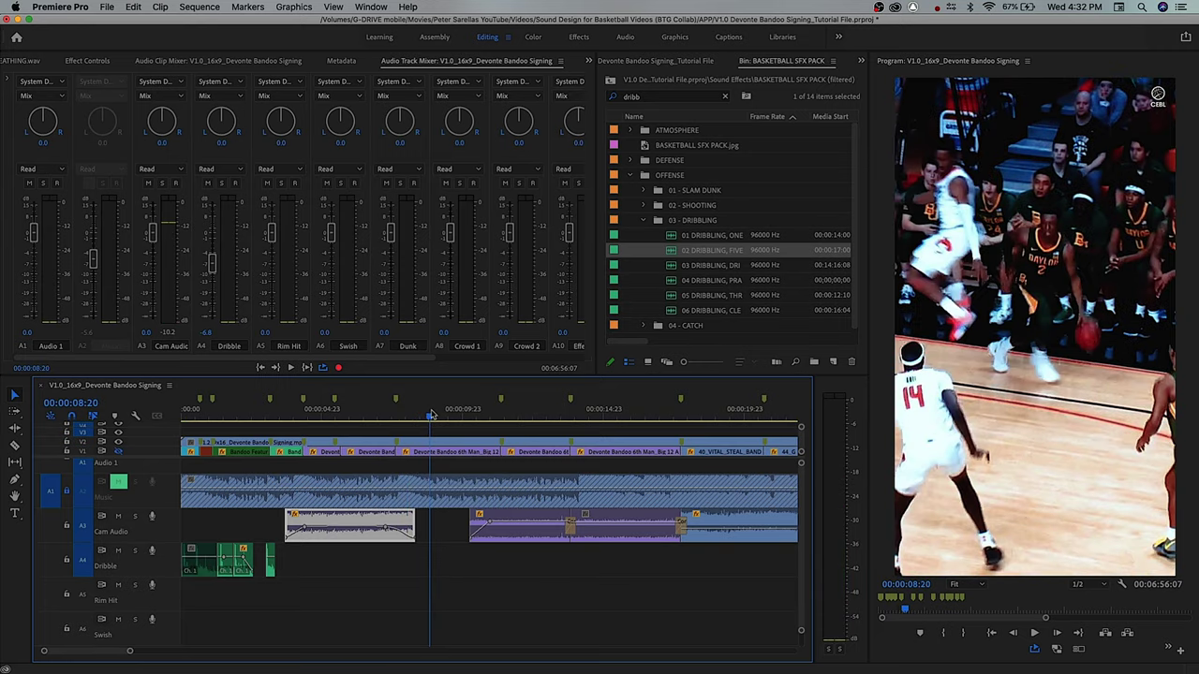
left_click_drag(431, 412, 427, 414)
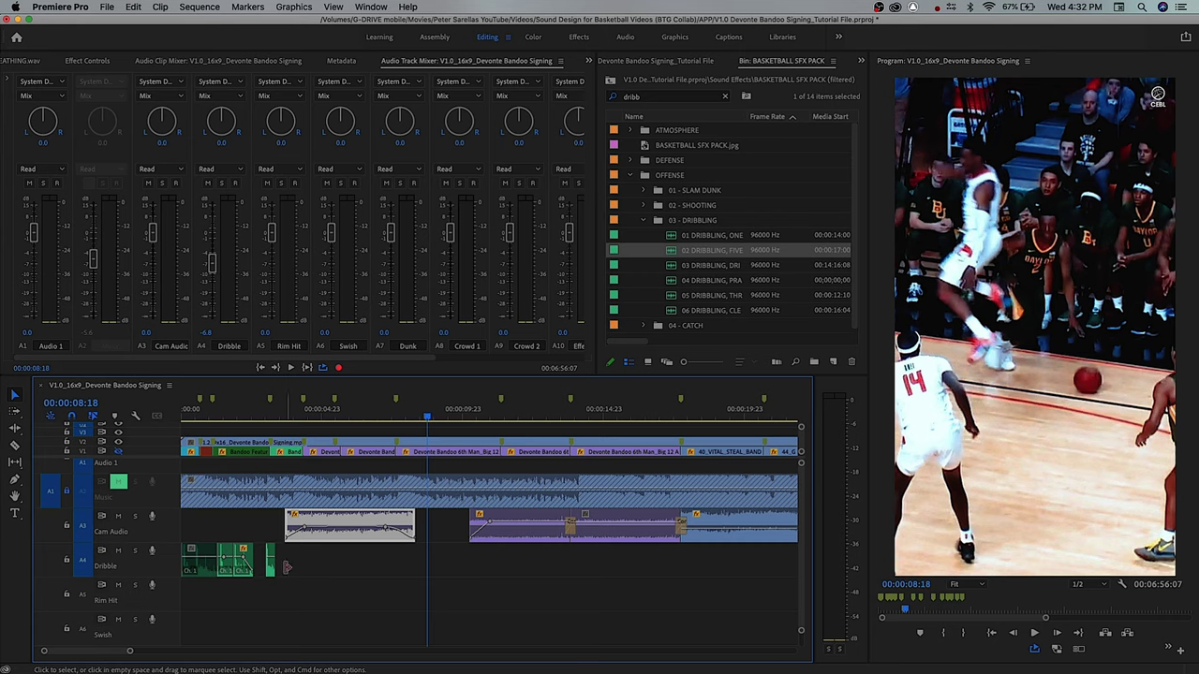
- Move the leftover bounce on A4 to the playhead at 00:00:08:18, play it back, and extend its end just past 00:00:09:04
left_click_drag(271, 574, 342, 576)
key("=")
key("=")
key("=")
left_click_drag(445, 573, 468, 567)
key("space")
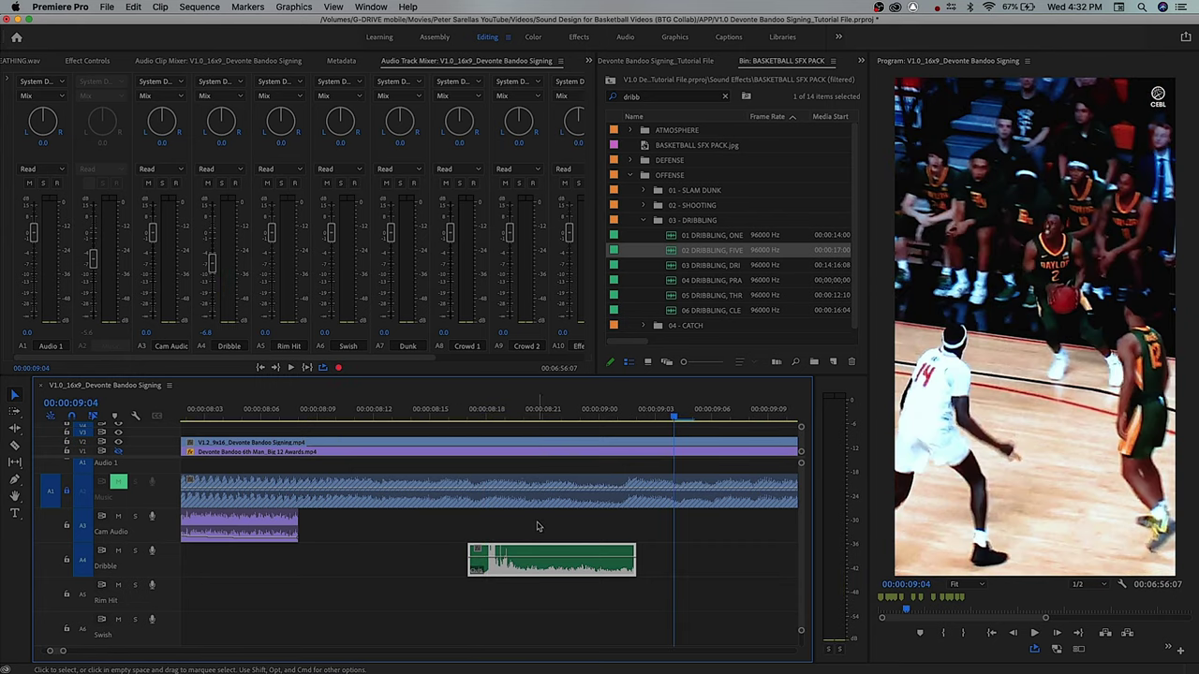
left_click_drag(636, 566, 691, 566)
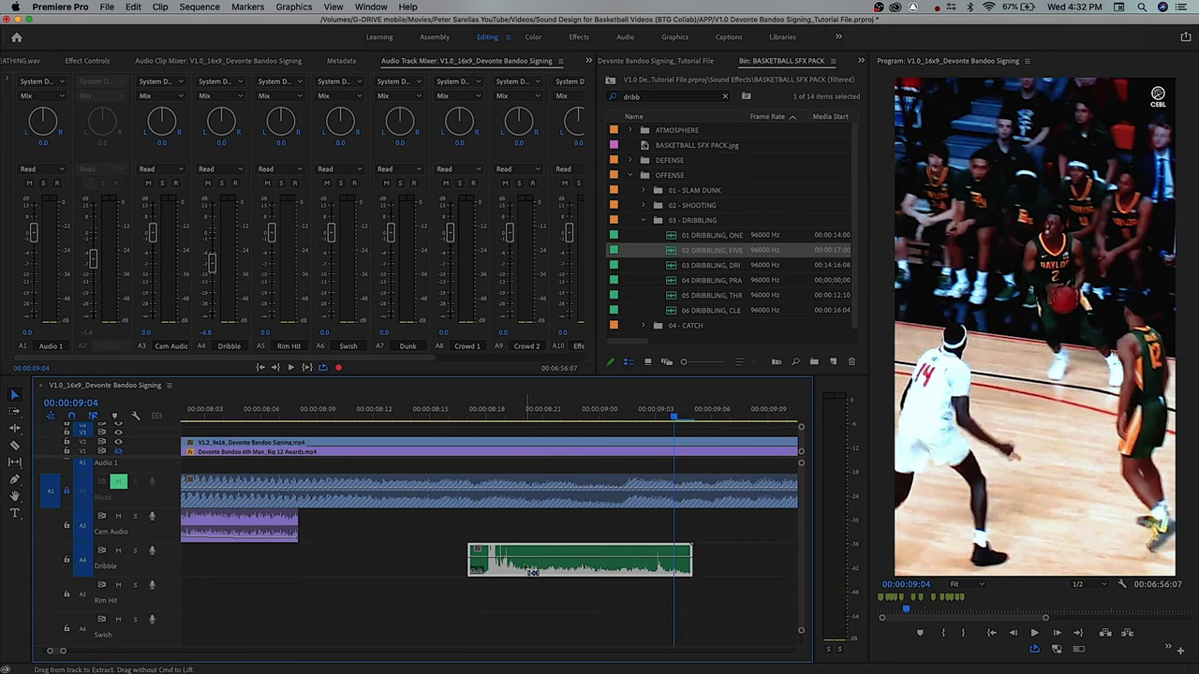
- Fade out the bounce at 00:00:08:18 on A4 with volume keyframes and start playing it back
left_click_drag(544, 557, 691, 573)
key("space")
key("minus")
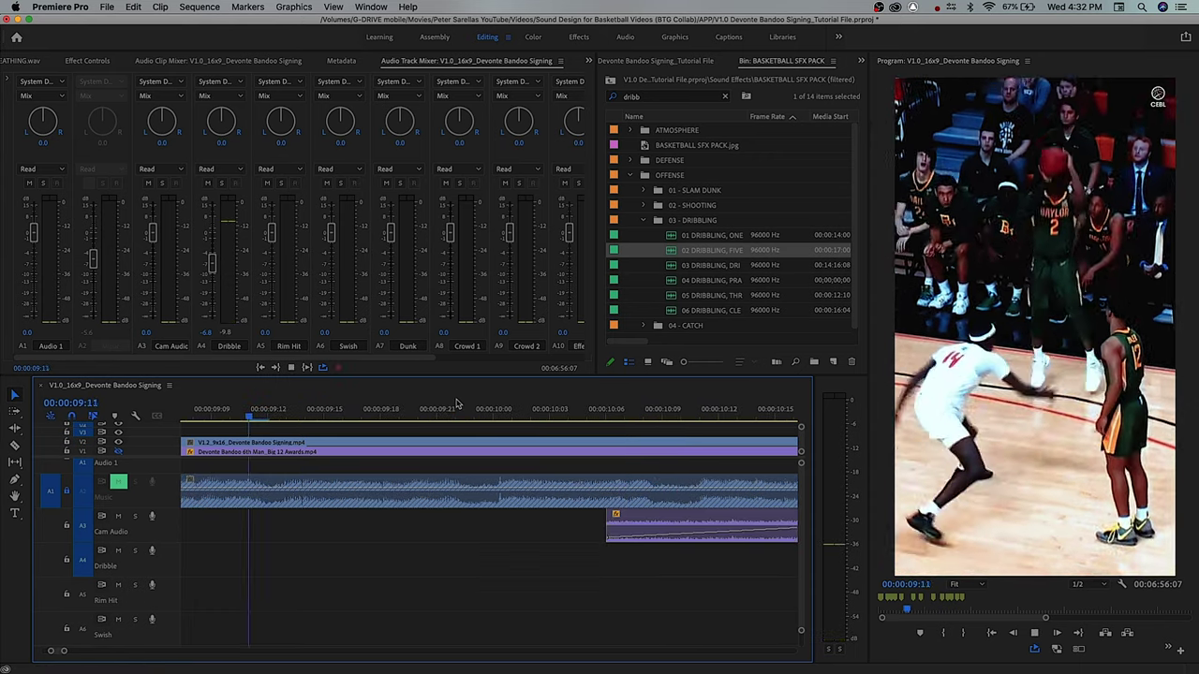
- Play ahead through the footage to locate the next dribble and park the playhead on its bounce at 00:00:13:19
key("minus")
key("minus")
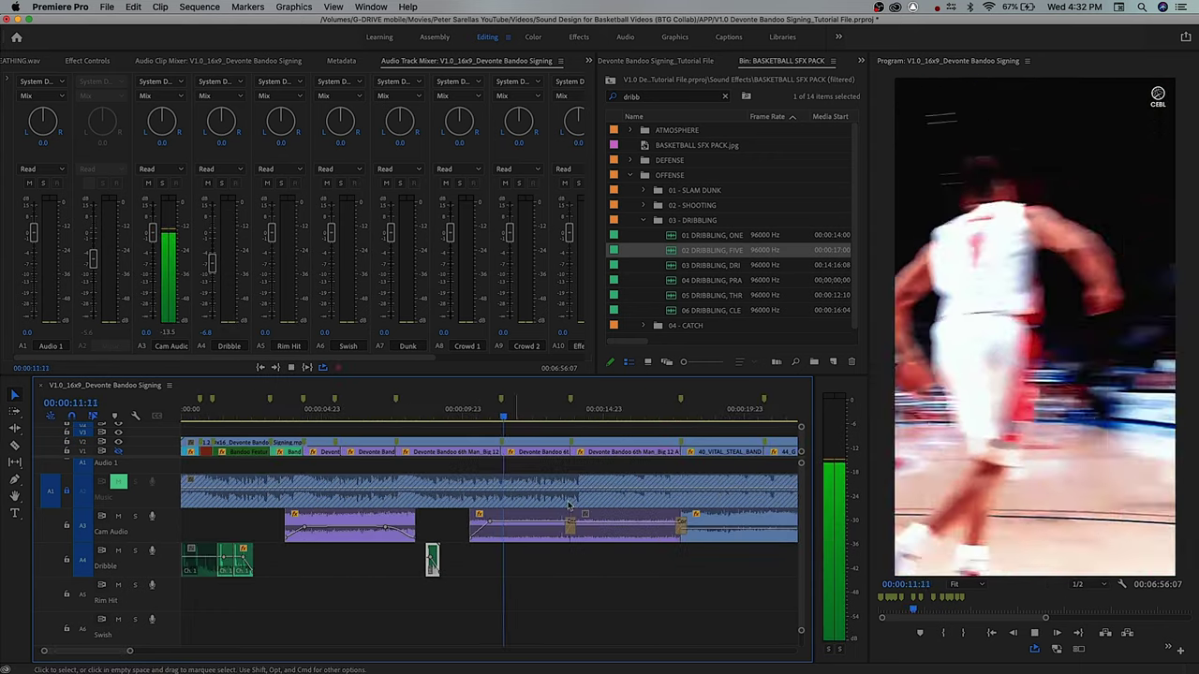
key("minus")
key("equal")
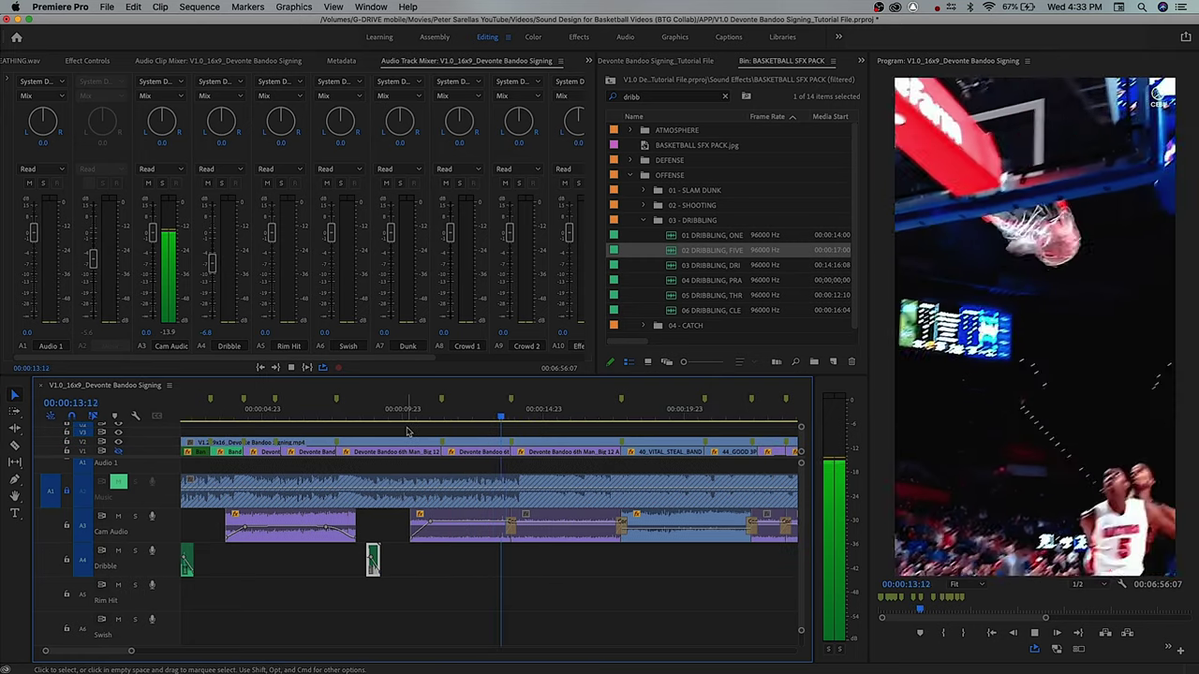
key("space")
key("equal")
left_click_drag(487, 418, 453, 424)
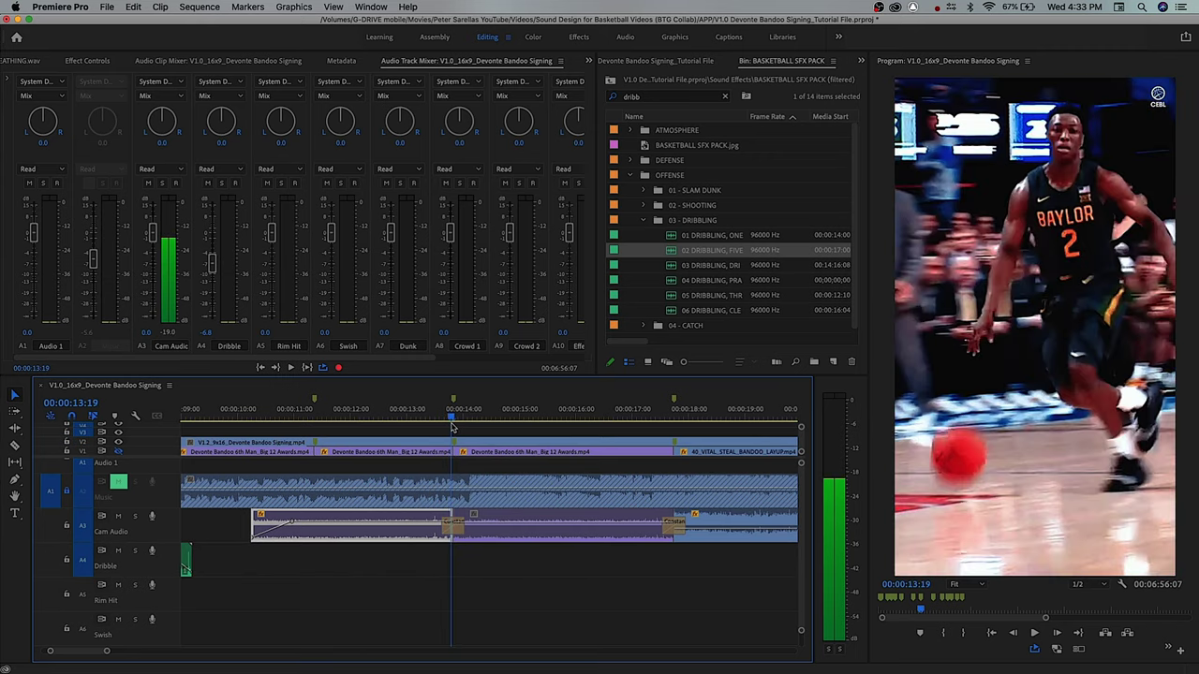
left_click(390, 422)
key("space")
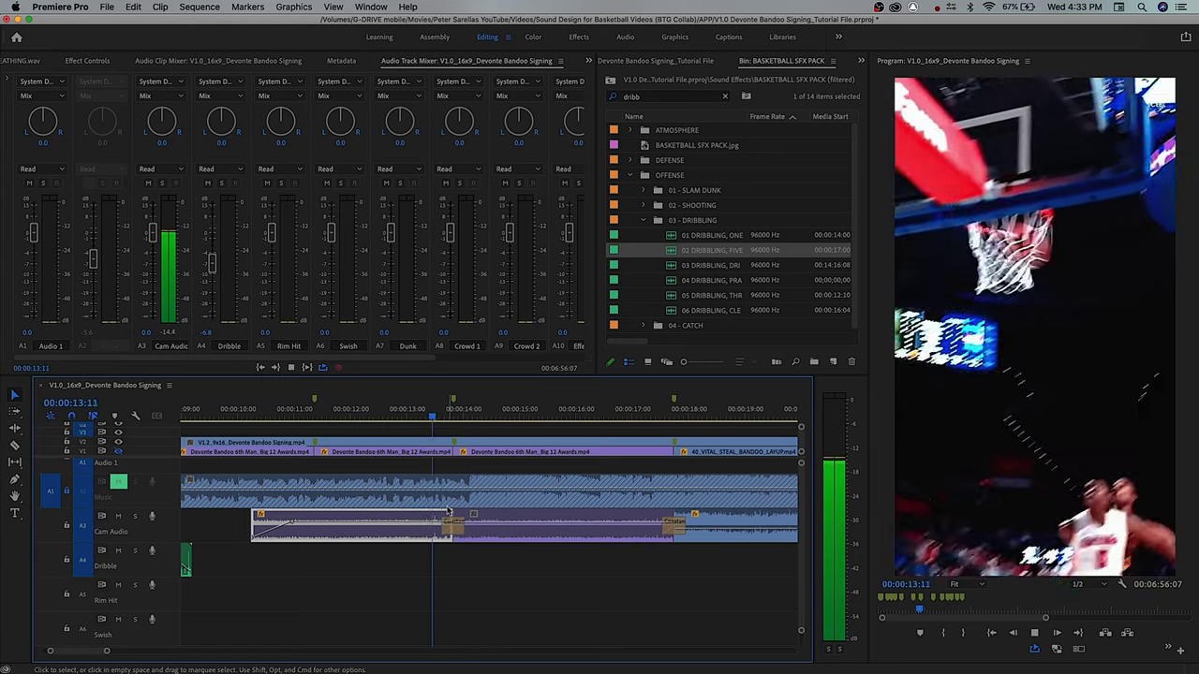
key("space")
left_click(458, 421)
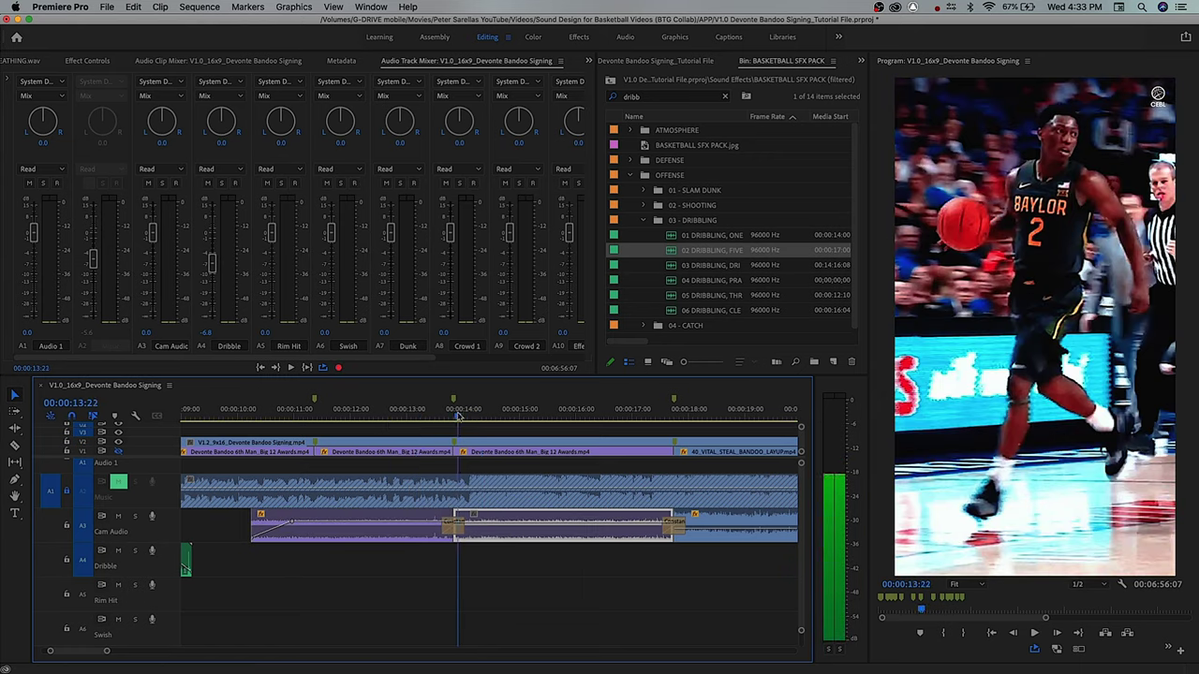
left_click_drag(458, 419, 452, 419)
- Move the unfaded dribble clip from the beginning of A4 to start at 00:00:13:16, with its first bounce at 00:00:13:18
key("minus")
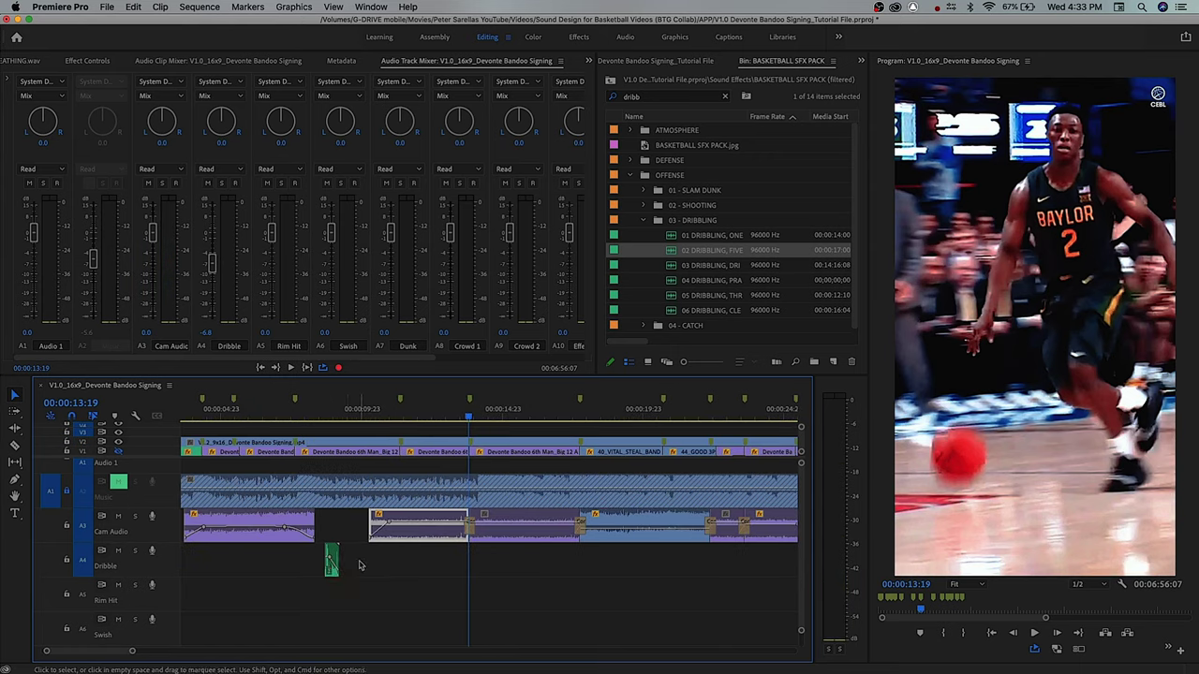
key("minus")
left_click_drag(189, 573, 381, 574)
key("equal")
key("equal")
key("equal")
key("equal")
key("equal")
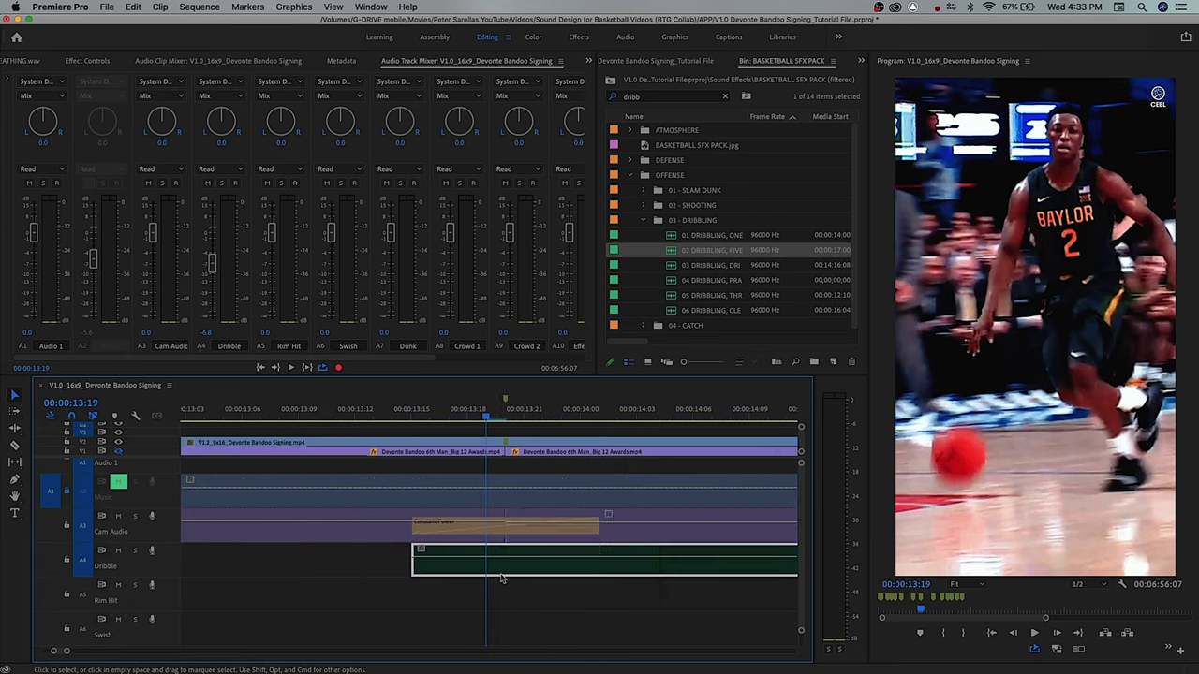
left_click_drag(501, 572, 521, 573)
left_click_drag(494, 415, 468, 418)
- Split the moved dribble clip at about 00:00:14:04 and shift the remainder one frame later
left_click(655, 565)
key("v")
left_click_drag(690, 565, 710, 567)
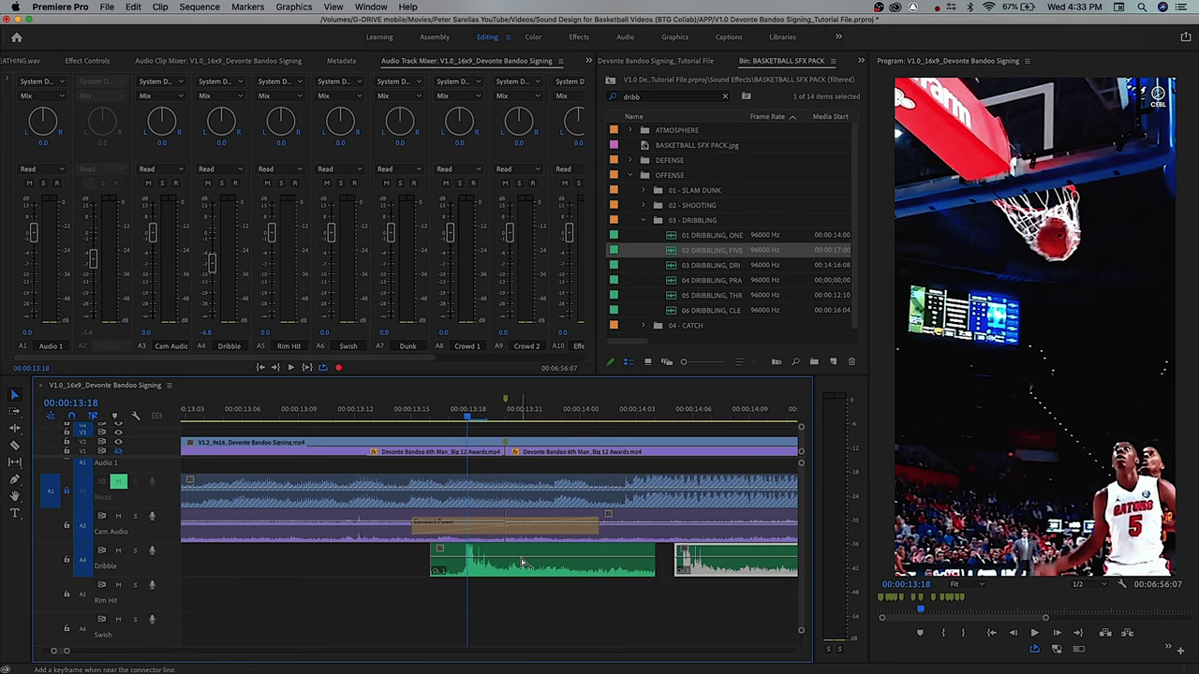
- Fade out the bounce at 00:00:13:18 with volume keyframes down to the clip's end
left_click(553, 563)
left_click_drag(553, 559, 654, 574)
left_click(652, 589)
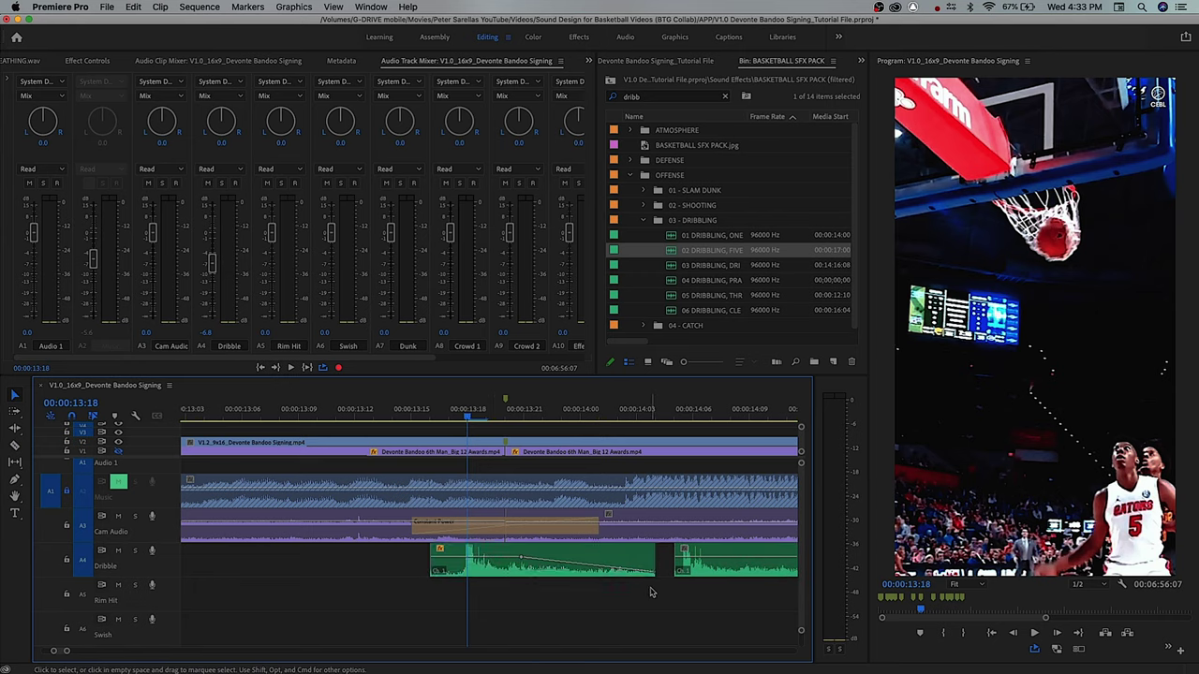
- Move the leftover dribble clip out to 00:00:15:17 and play the footage up to the next bounce around 00:00:15:01
key("minus")
key("minus")
left_click_drag(589, 574, 689, 569)
key("equal")
left_click_drag(474, 410, 395, 417)
key("space")
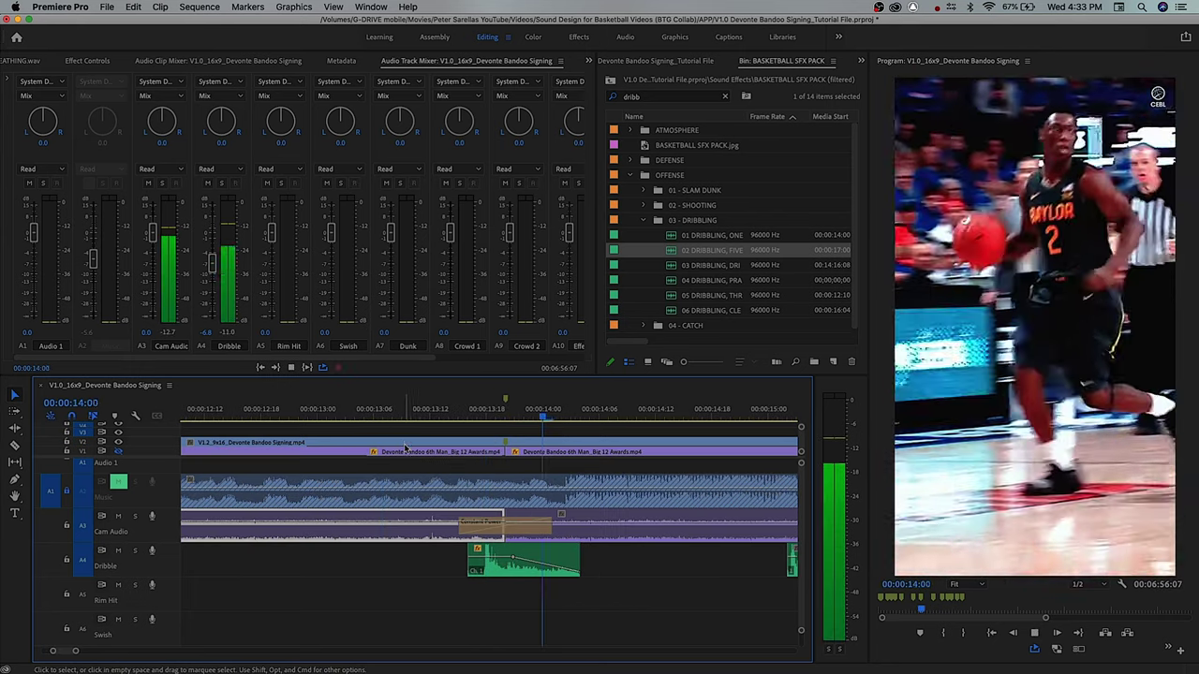
key("space")
key("minus")
left_click(665, 572)
left_click_drag(666, 572, 736, 571)
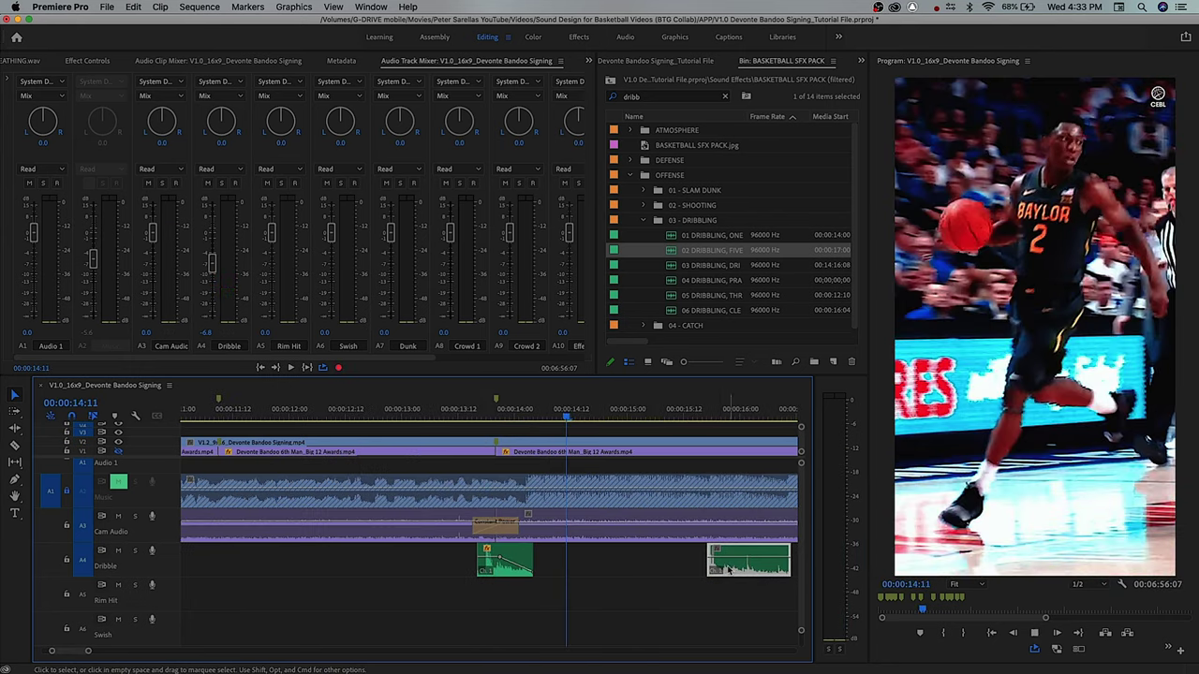
key("space")
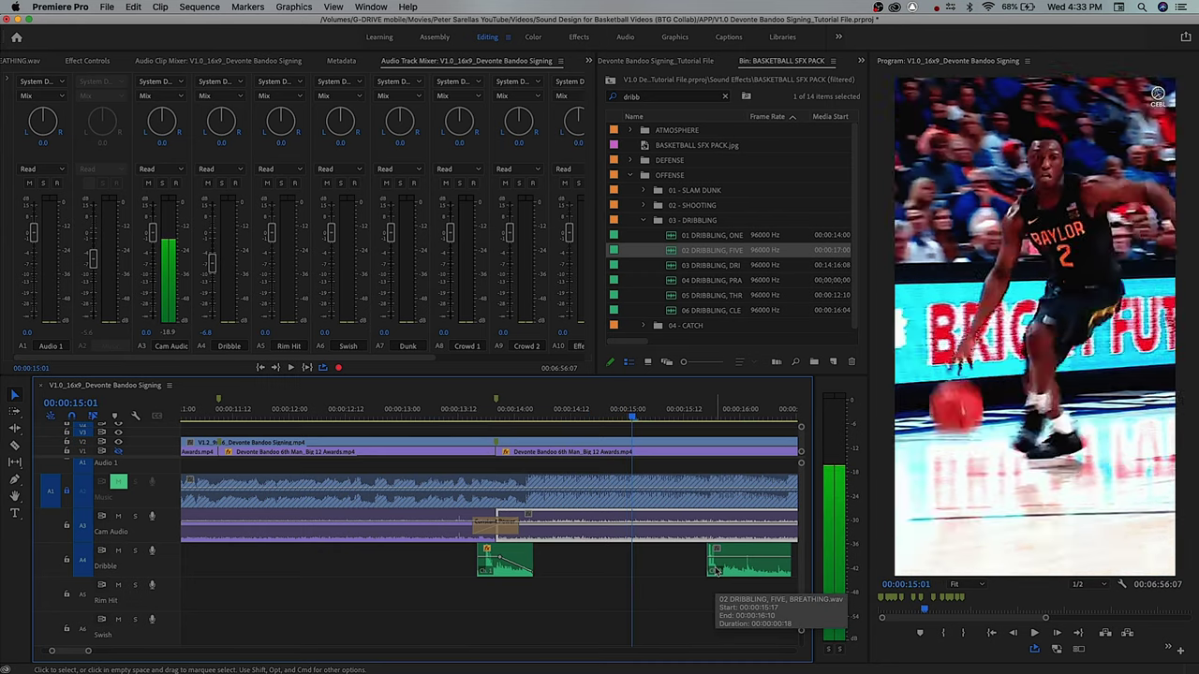
- Move the leftover clip to start one frame before 00:00:15:00 so its bounce matches the footage, and play it back
key("equal")
left_click_drag(715, 571, 557, 572)
key("equal")
left_click(536, 571)
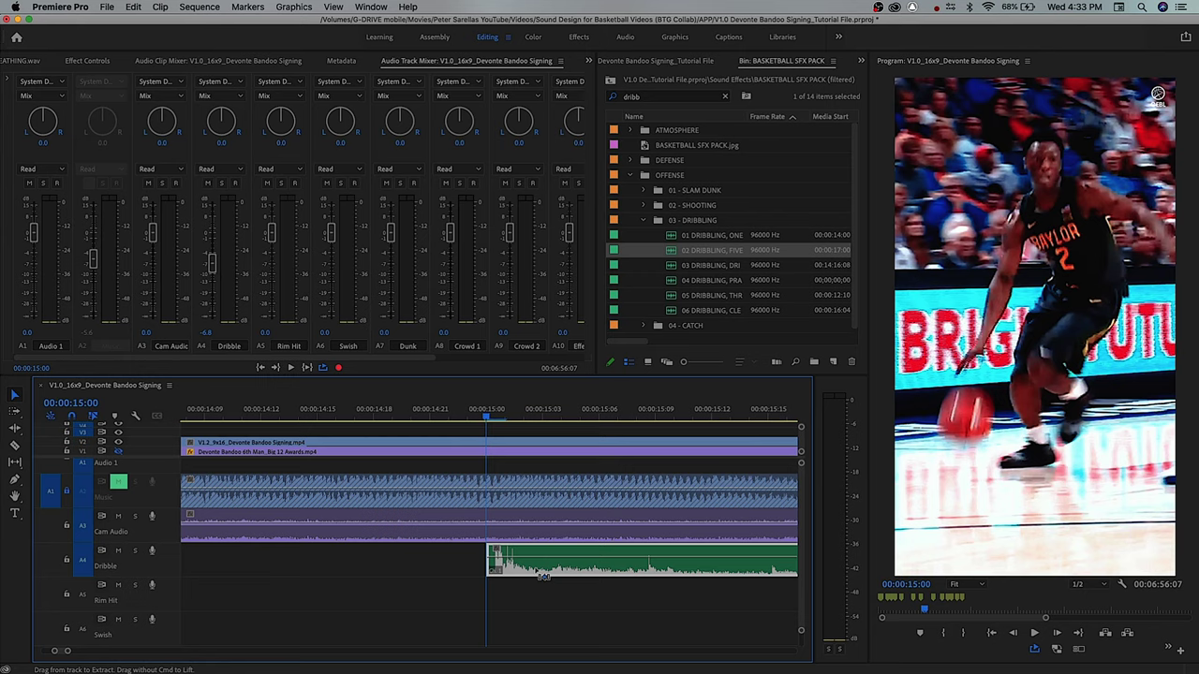
key("alt+Left")
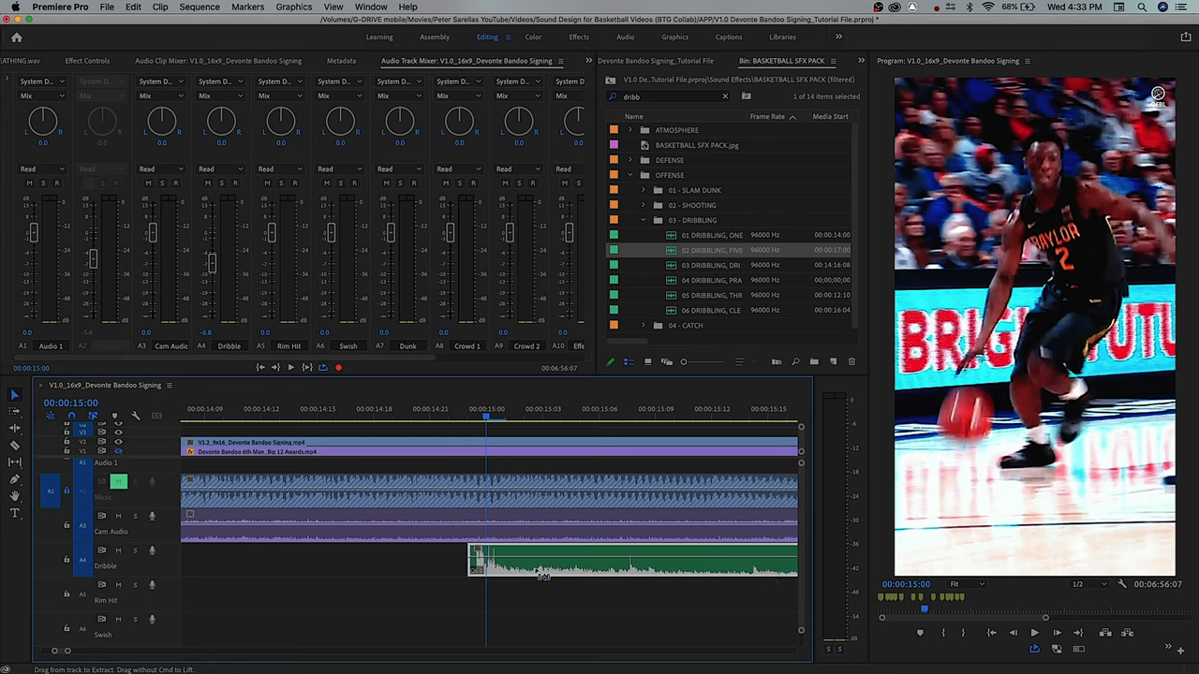
left_click_drag(415, 410, 325, 415)
key("space")
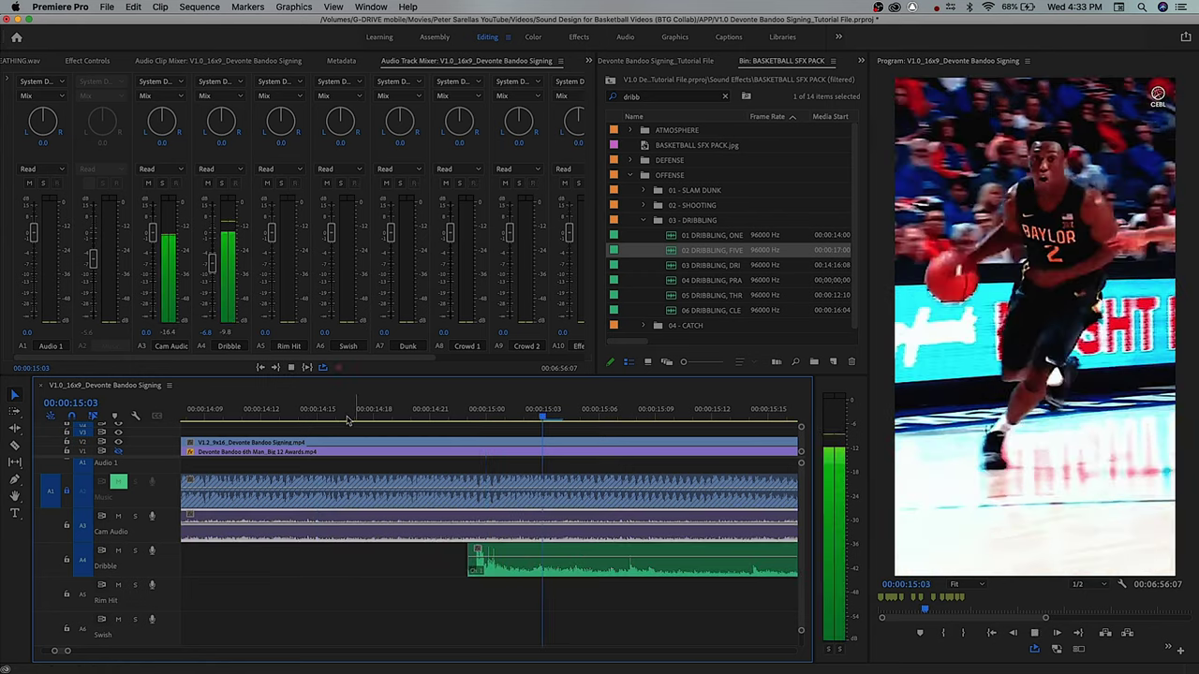
key("space")
- Fade out the bounce at 00:00:15:00 with volume keyframes
key("minus")
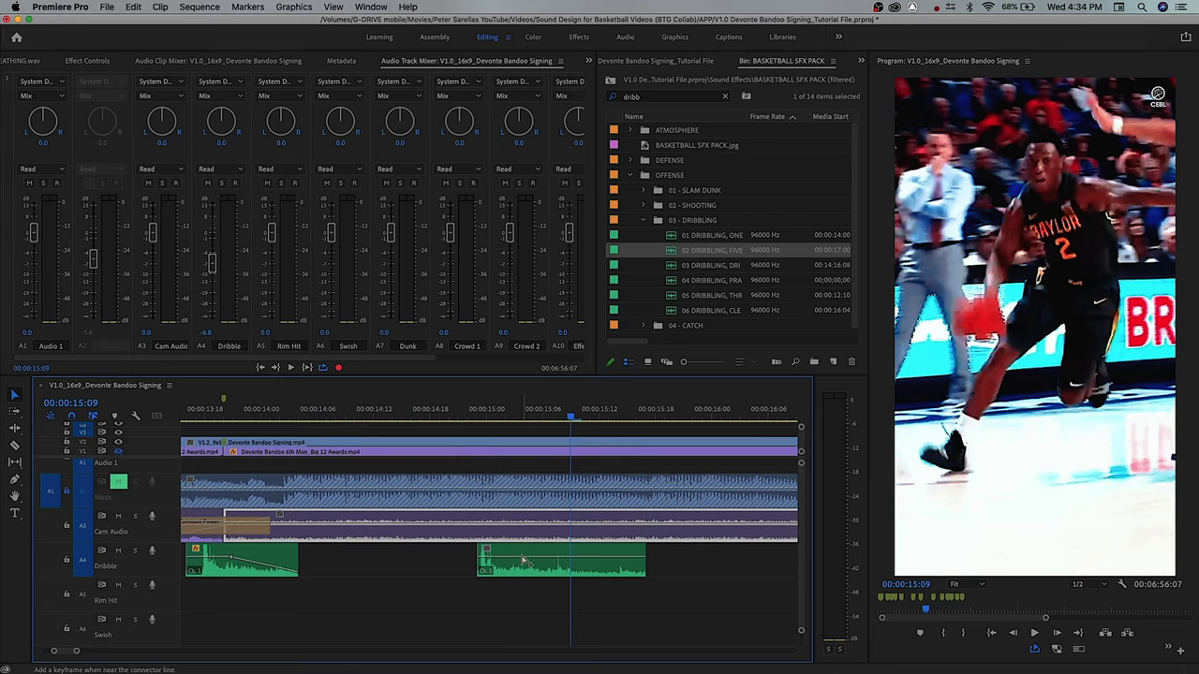
key("minus")
key("minus")
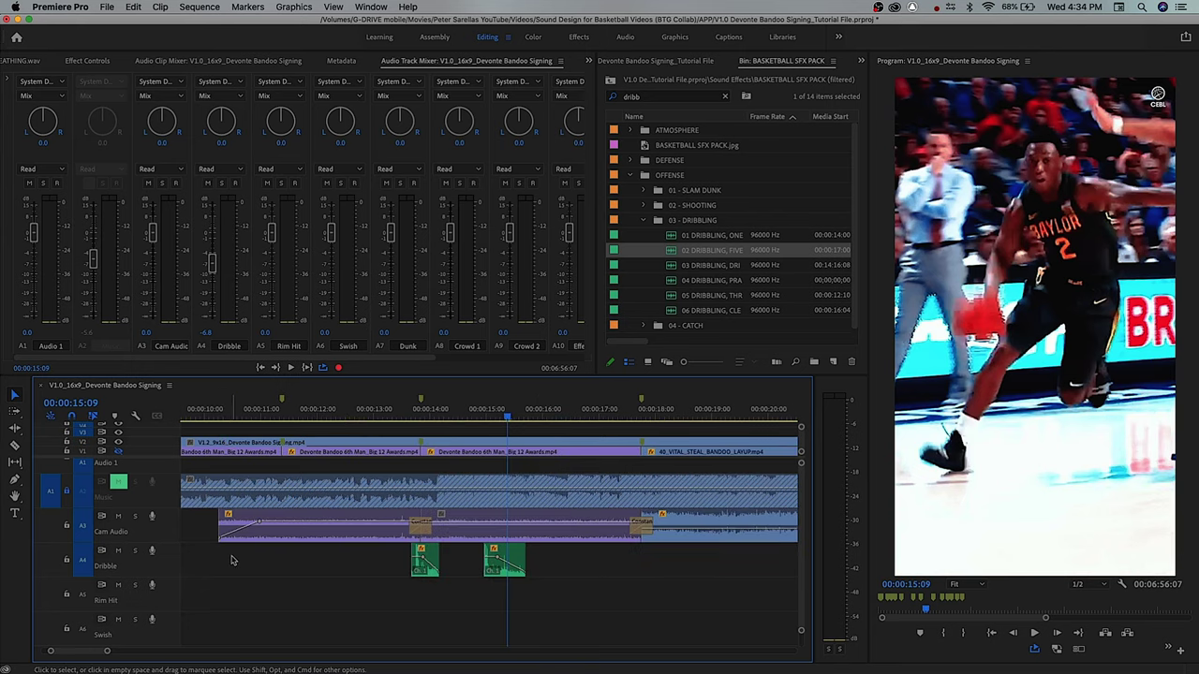
- Copy the faded bounce at 00:00:08:18 along A4 to just past 00:00:16:00
key("minus")
key("minus")
key("minus")
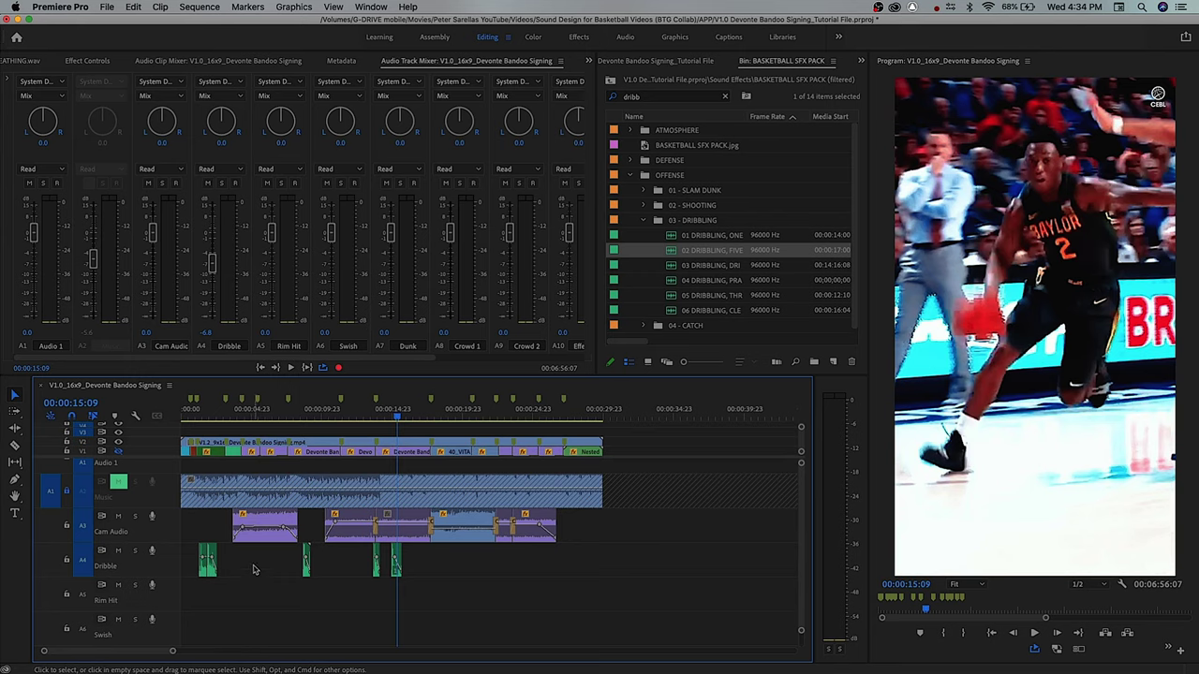
left_click_drag(305, 573, 420, 579)
key("equal")
key("equal")
key("equal")
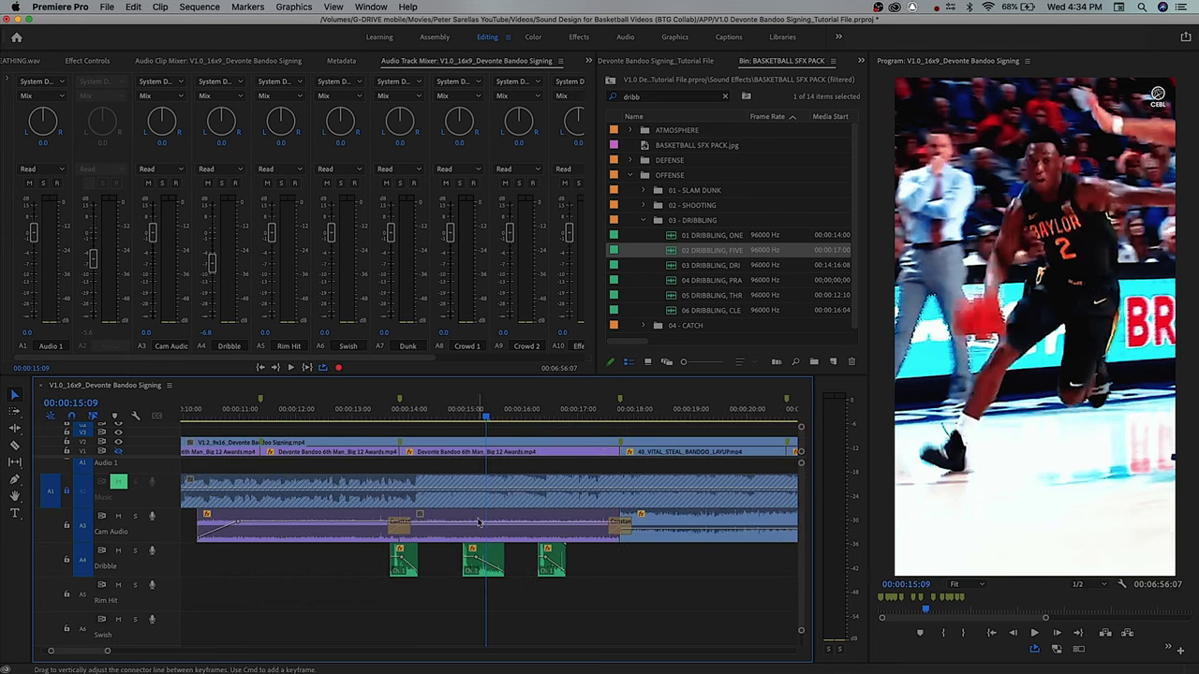
- Find the next bounce at 00:00:15:10 and align the copied clip with it, overlapping the previous clip's end
mouse_move(477, 421)
left_mouse_down()
mouse_move(501, 423)
mouse_move(491, 423)
left_mouse_up()
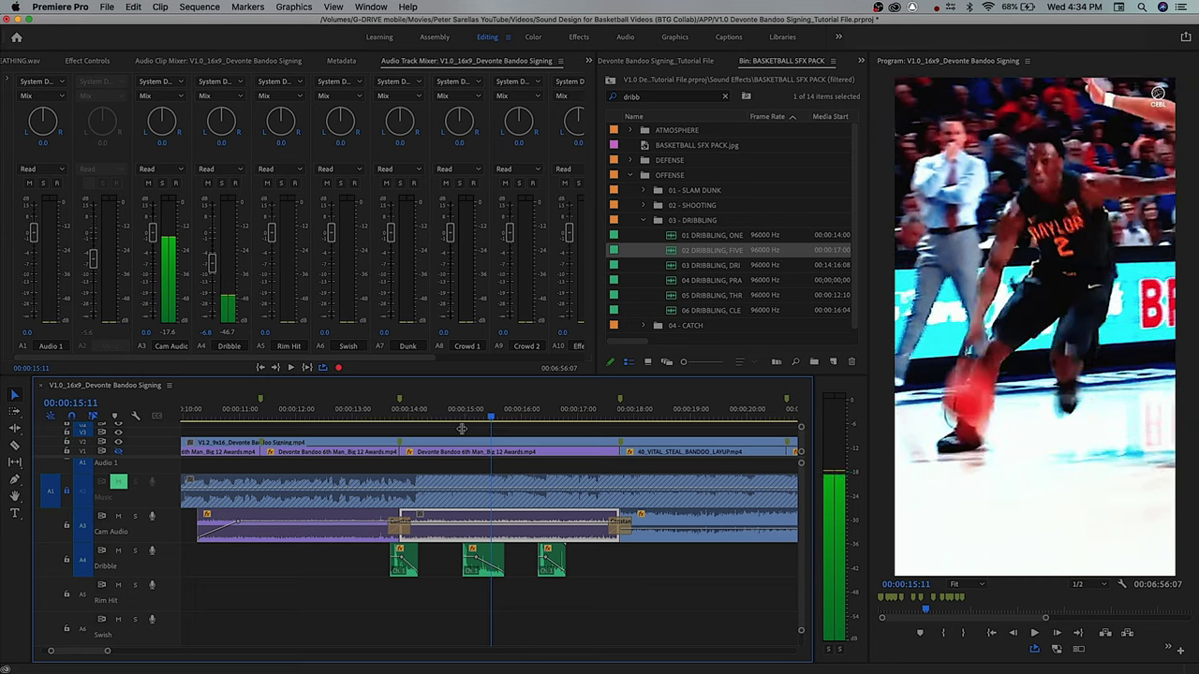
key("equal")
key("equal")
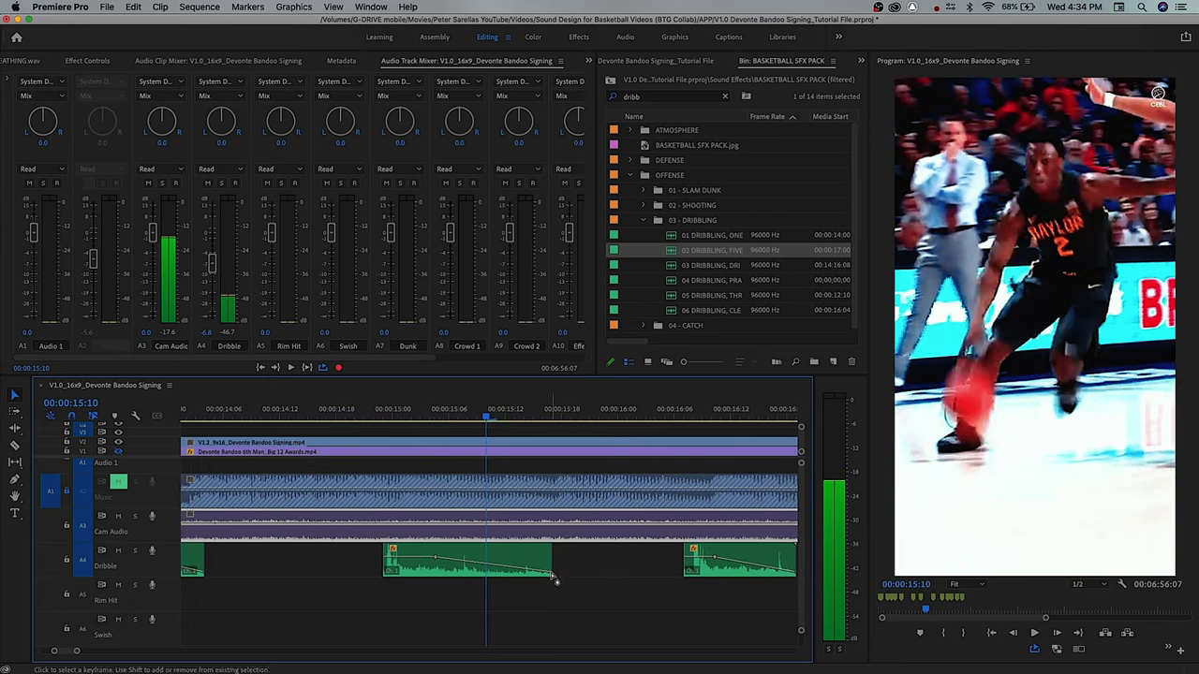
left_click_drag(735, 576, 524, 572)
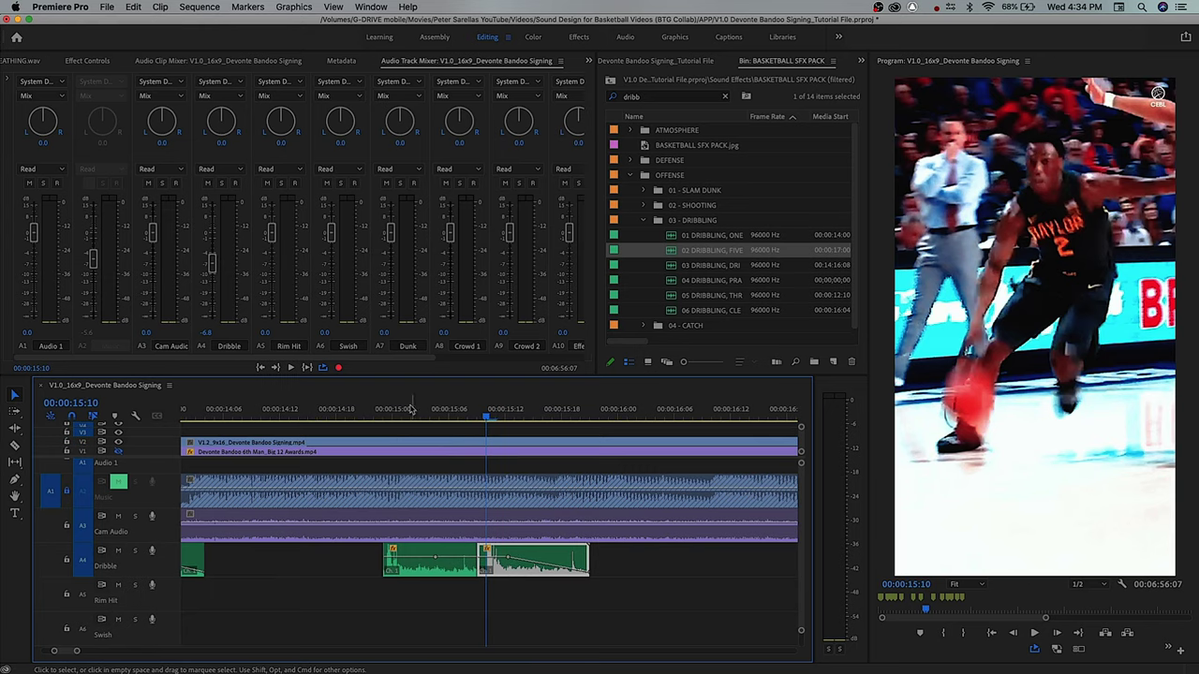
- Play back the new bounces and continue to the next dribble, parking the playhead at 00:00:18:16
left_click(377, 409)
key("space")
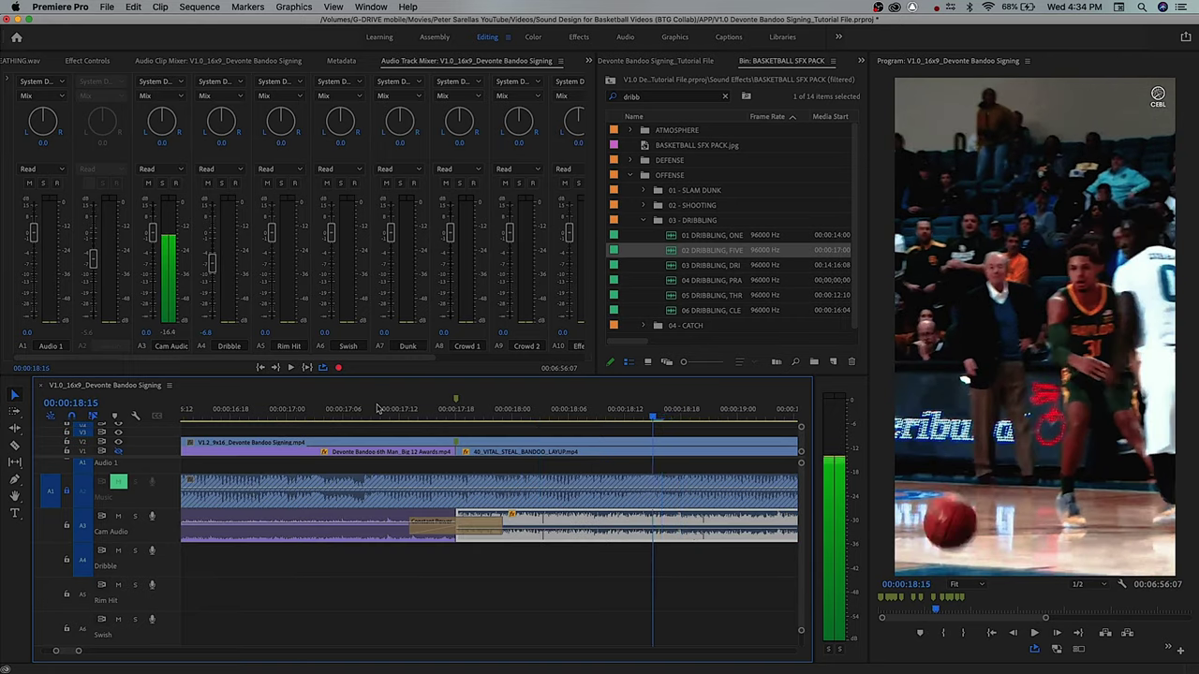
key("Left")
key("minus")
key("minus")
key("minus")
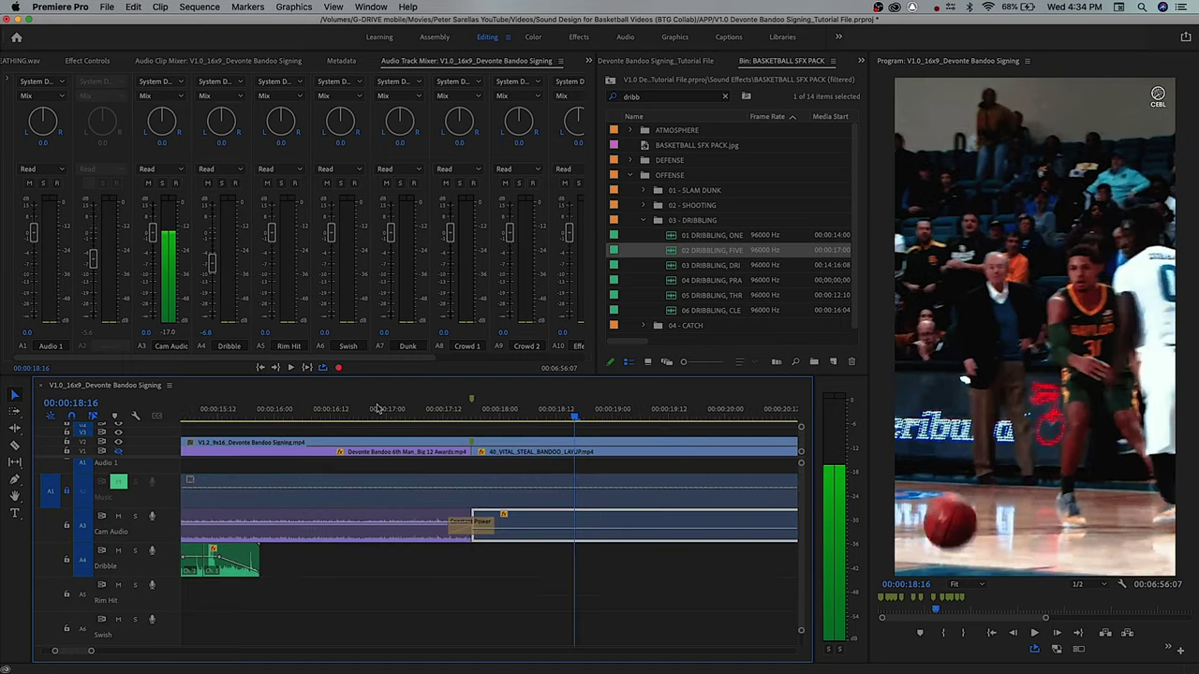
- Copy the faded bounce from 00:00:08:18 to the bounce at 00:00:18:16 on A4 and play it back
left_click(233, 570)
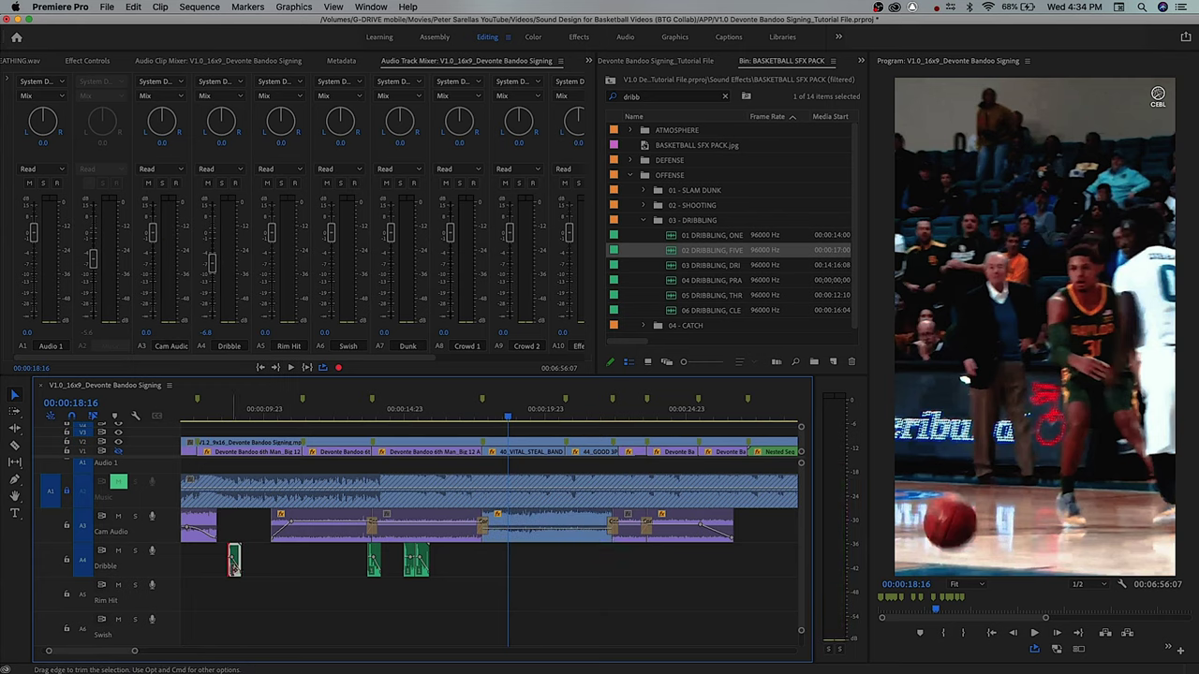
key("Delete")
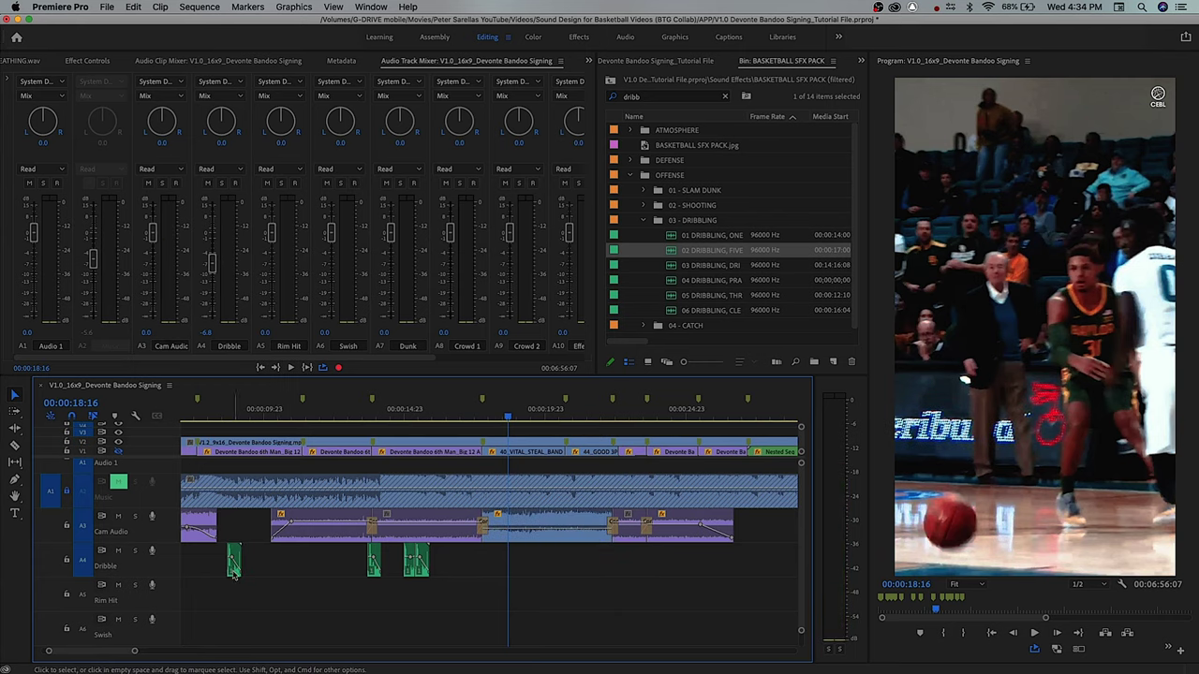
key("super+v")
key("=")
key("=")
key("=")
left_click_drag(412, 570, 506, 573)
key("=")
key("space")
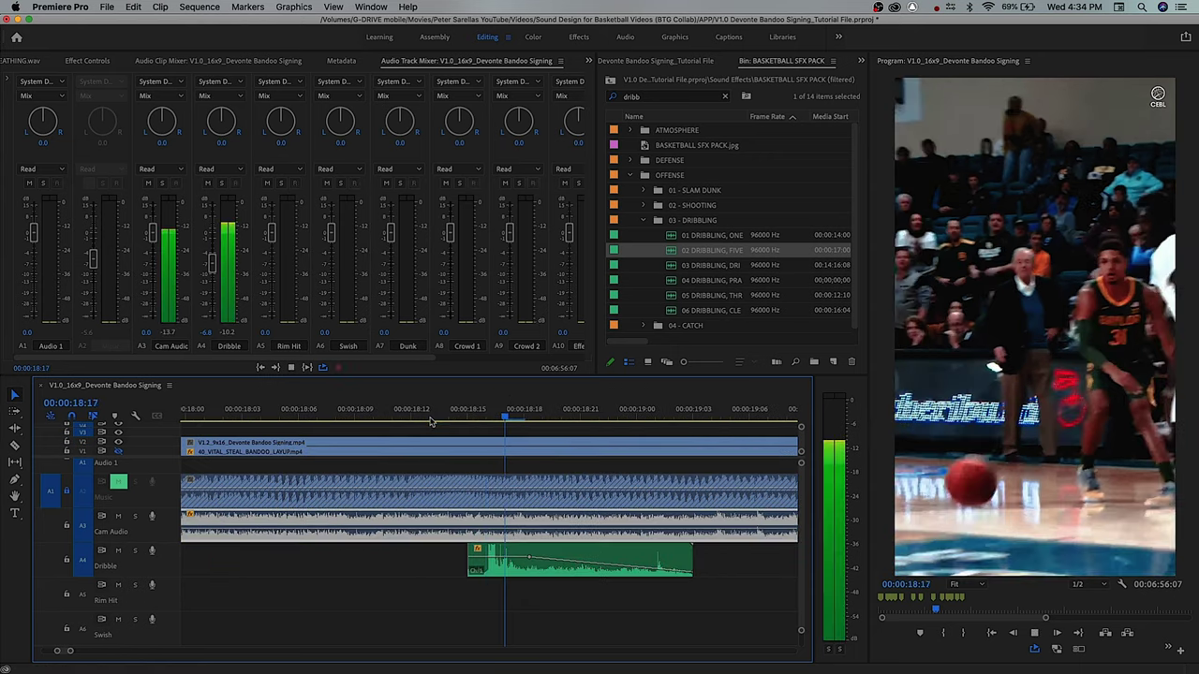
- Play ahead and step frame by frame to where the ball hits the backboard at 00:00:19:21
key("-")
key("-")
key("-")
key("-")
key("=")
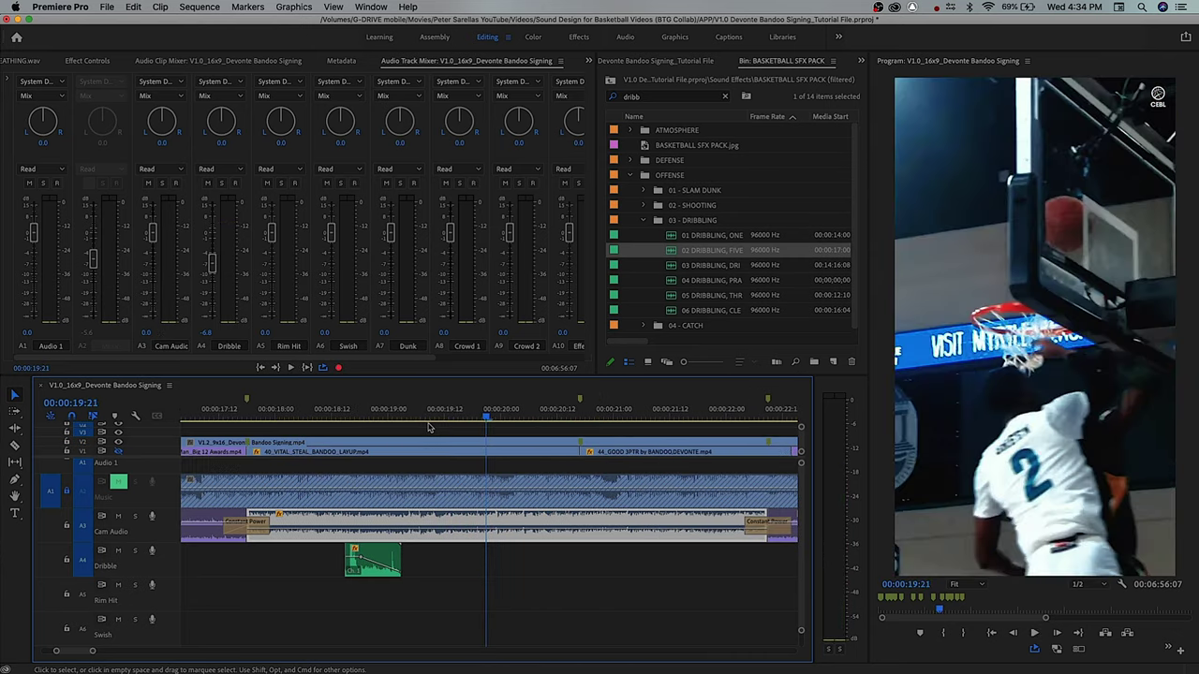
key("Left")
key("Left")
key("Right")
key("Right")
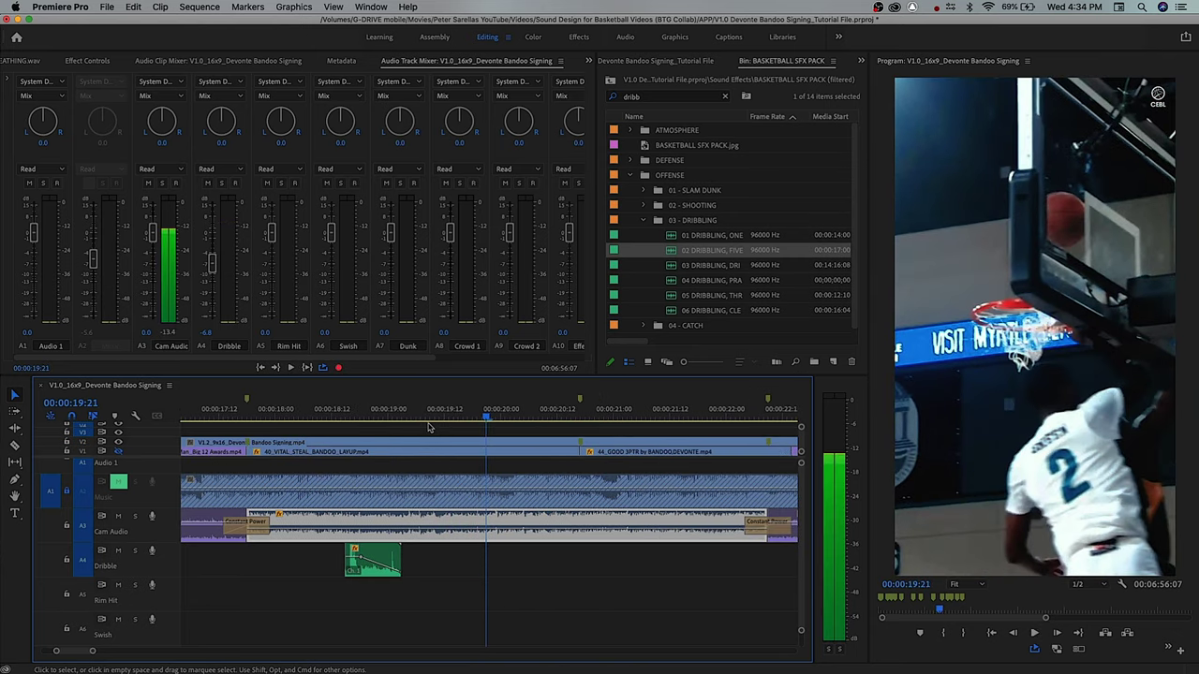
- Copy the faded bounce from 00:00:01:22 along A4 and align its hit with the backboard contact at 00:00:19:21
key("-")
key("-")
key("-")
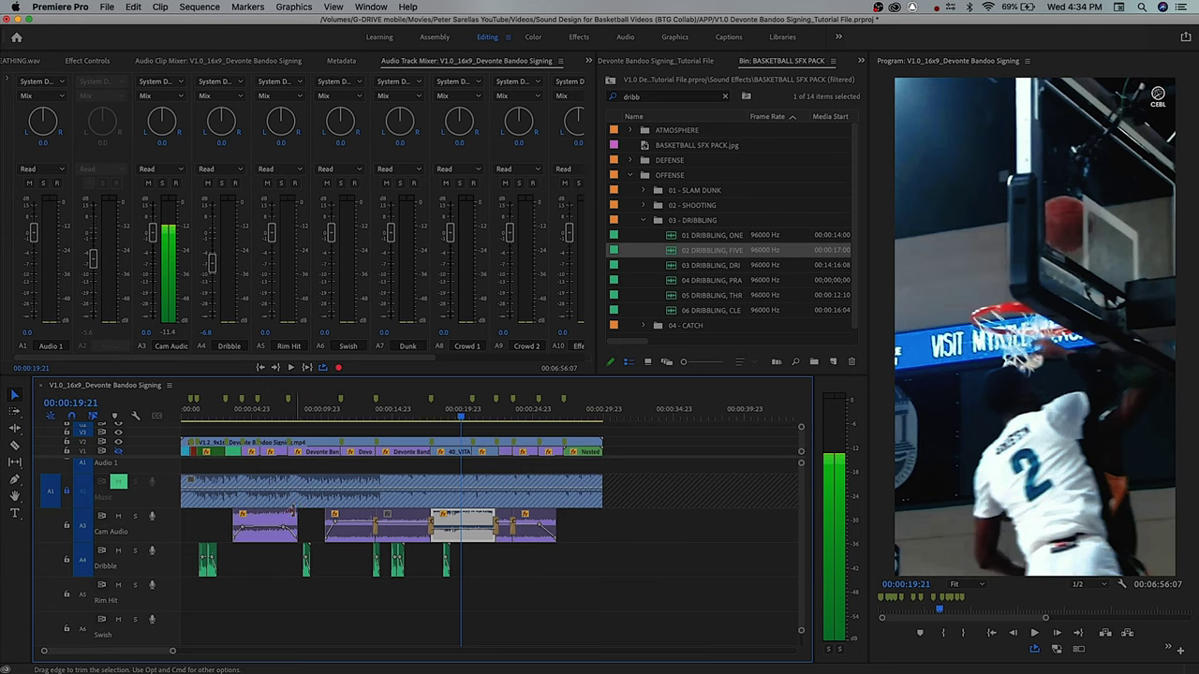
left_click(209, 555)
left_click_drag(210, 554, 465, 554)
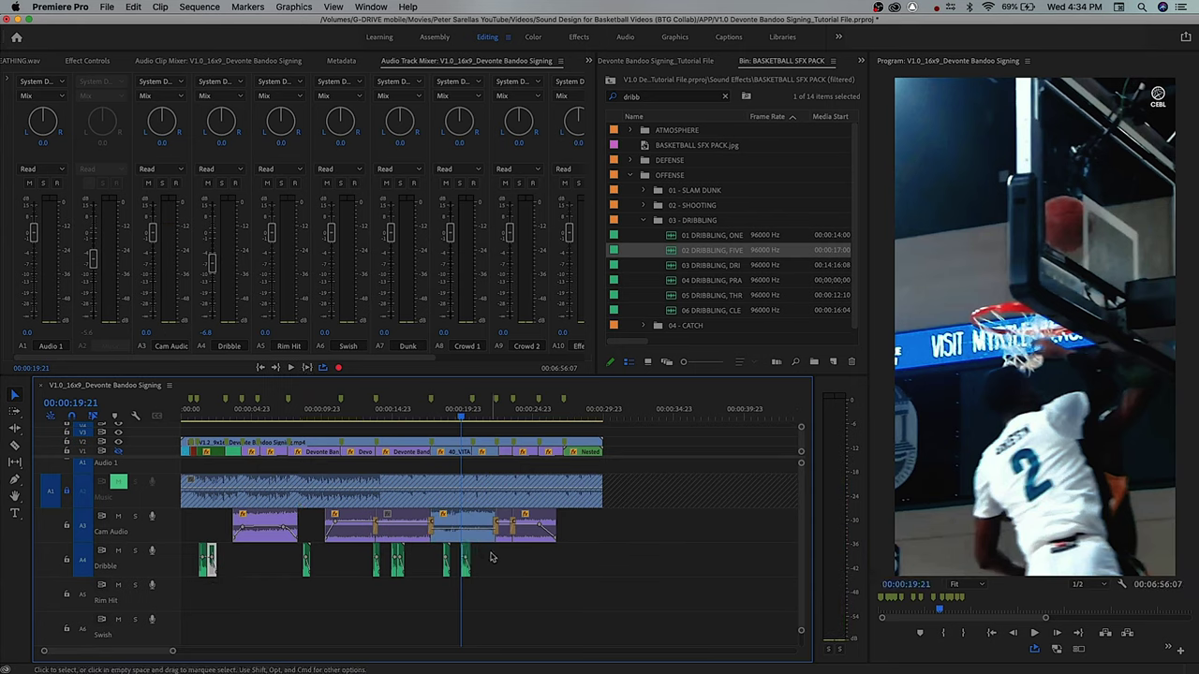
key("=")
key("=")
key("=")
left_click_drag(530, 557, 514, 558)
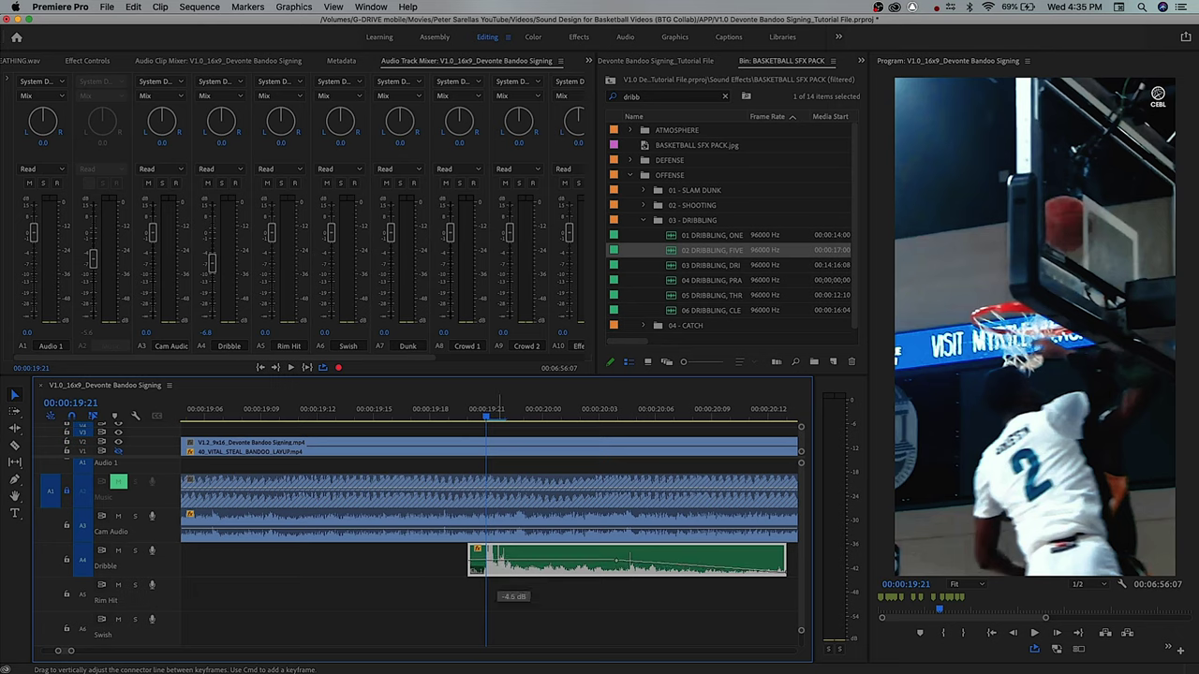
- Lower the volume of the bounce at 00:00:19:21 to -6.5 dB and play it back against the footage
left_click_drag(444, 416, 377, 418)
key("space")
key("space")
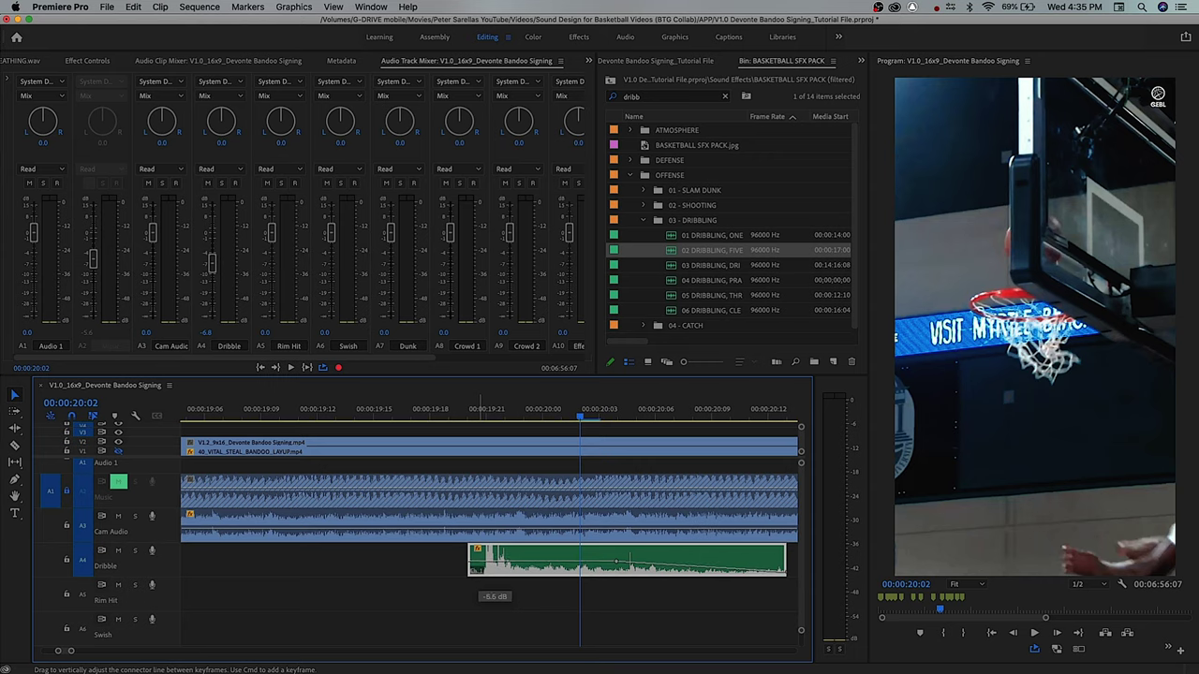
left_click(339, 410)
key("space")
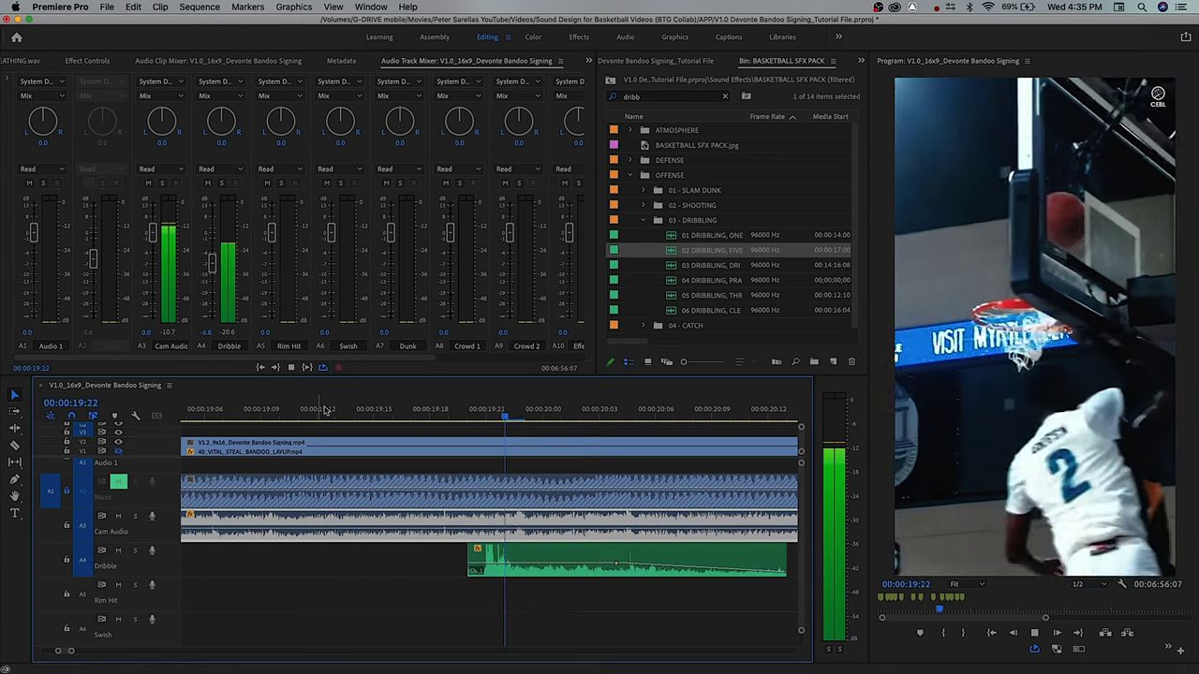
- Play ahead past the three-pointer and step frame by frame to where the ball bounces at 00:00:22:13
key("minus")
key("minus")
key("minus")
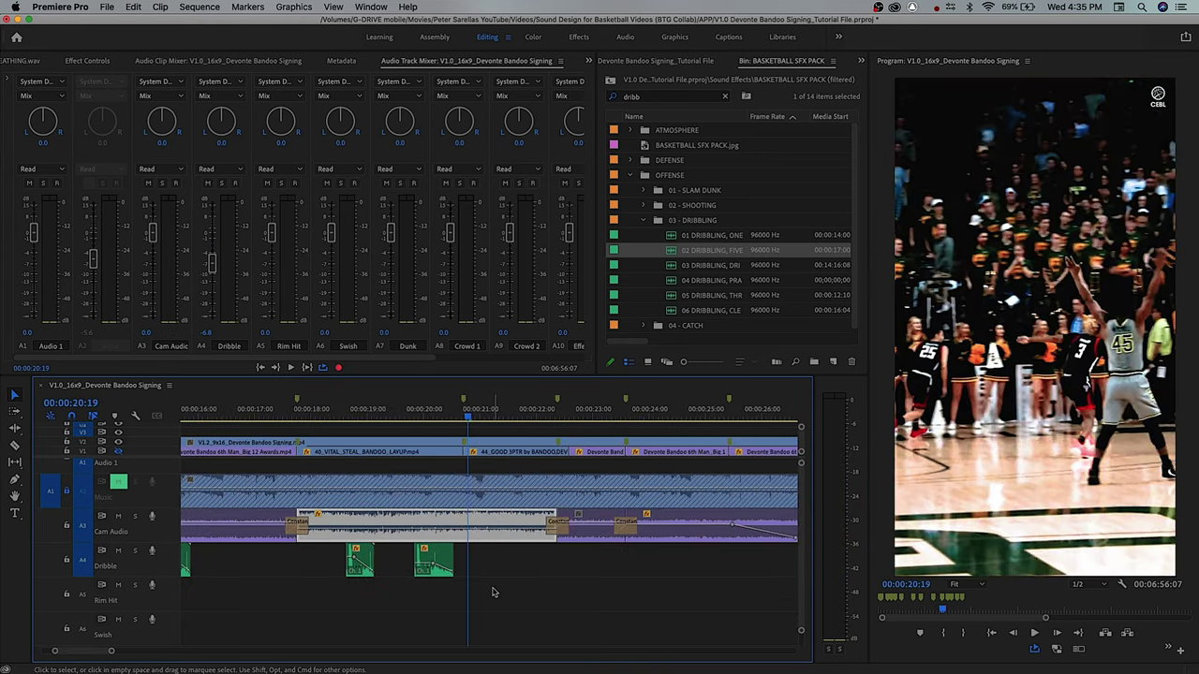
key("space")
key("space")
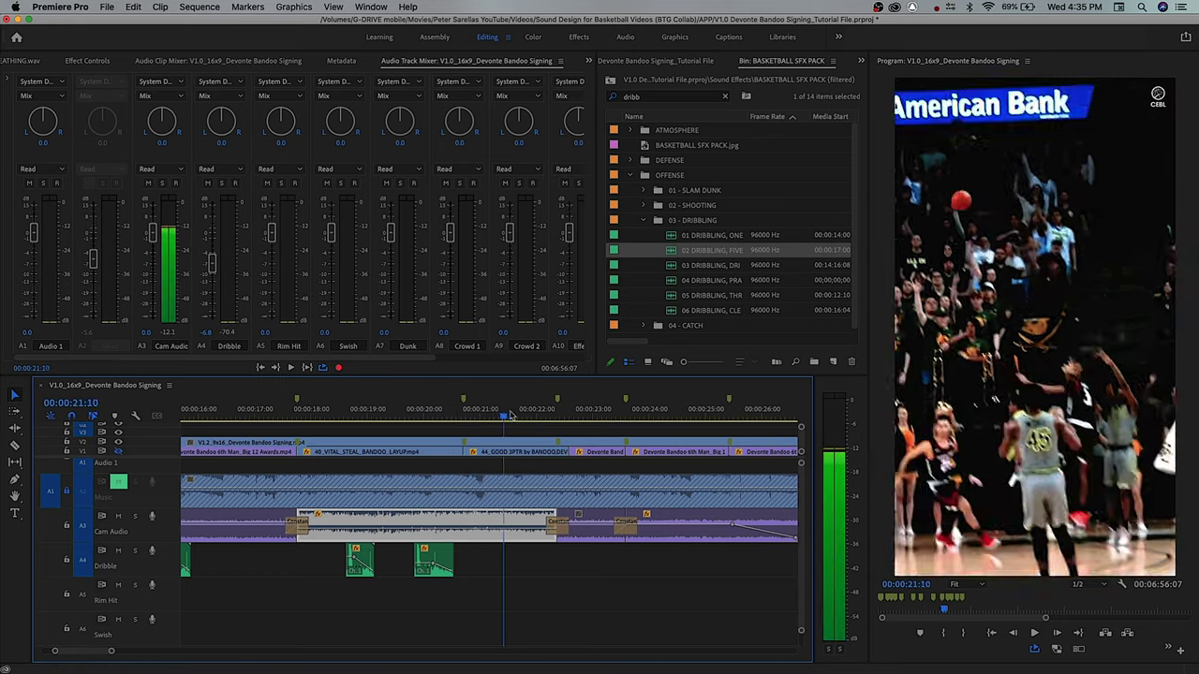
key("minus")
mouse_move(521, 415)
left_mouse_down()
mouse_move(535, 418)
mouse_move(526, 419)
left_mouse_up()
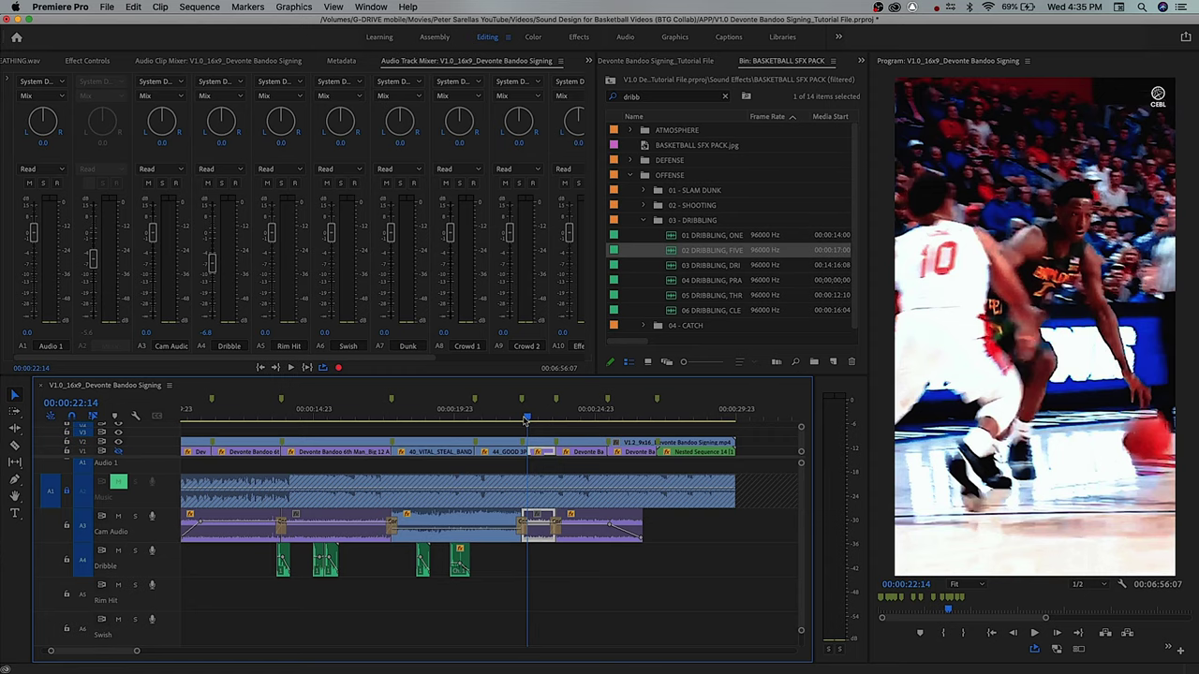
key("Down")
key("Down")
left_click(519, 417)
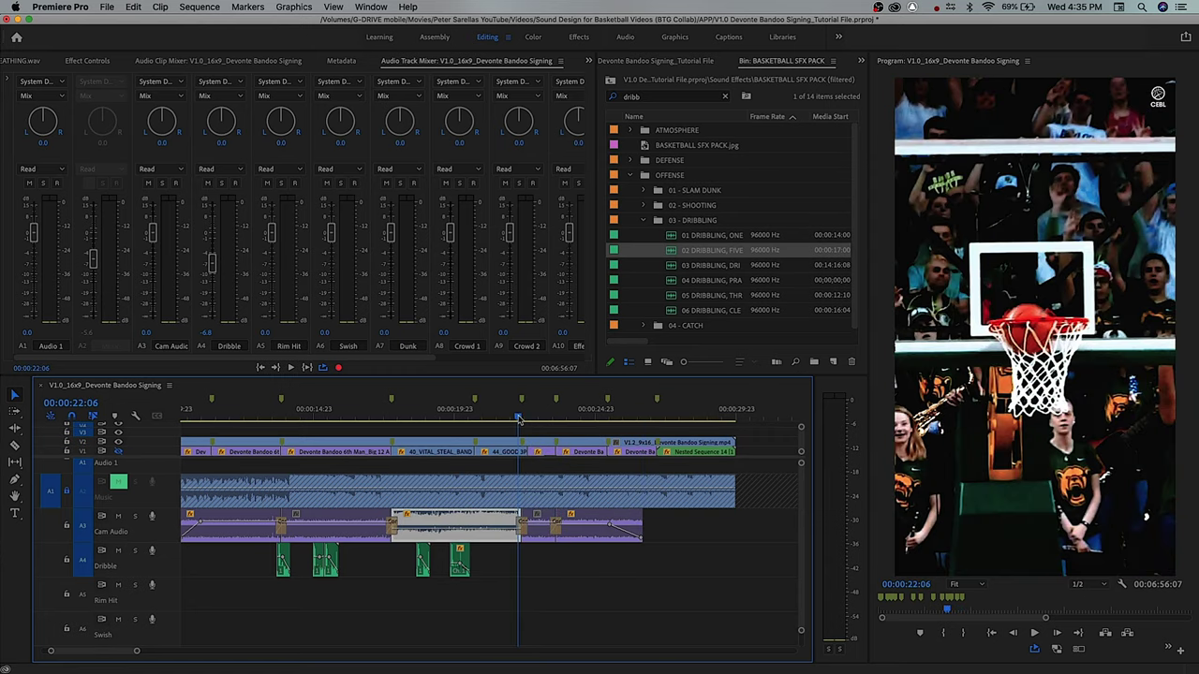
key("Right")
key("Right")
key("Right")
key("Right")
key("Right")
key("Right")
key("Right")
key("Right")
key("Left")
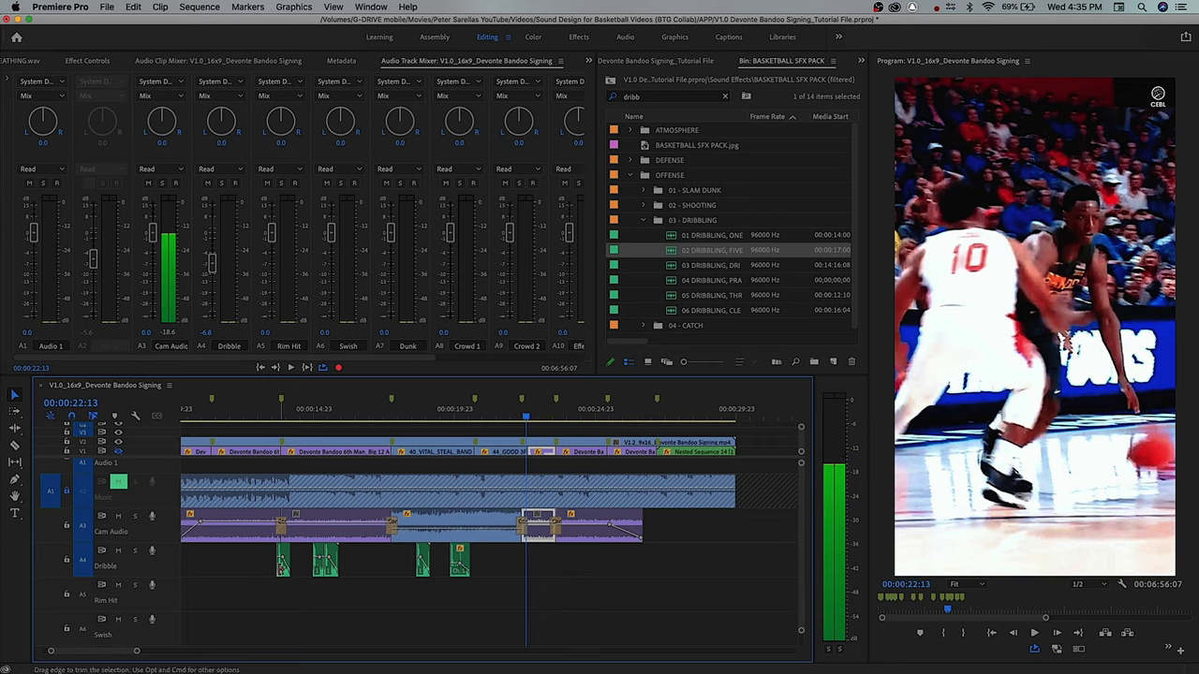
- Copy a faded bounce along A4, align its hit with the dribble at 00:00:22:13, and play the video through its ending
left_click_drag(370, 573, 423, 577)
key("=")
key("=")
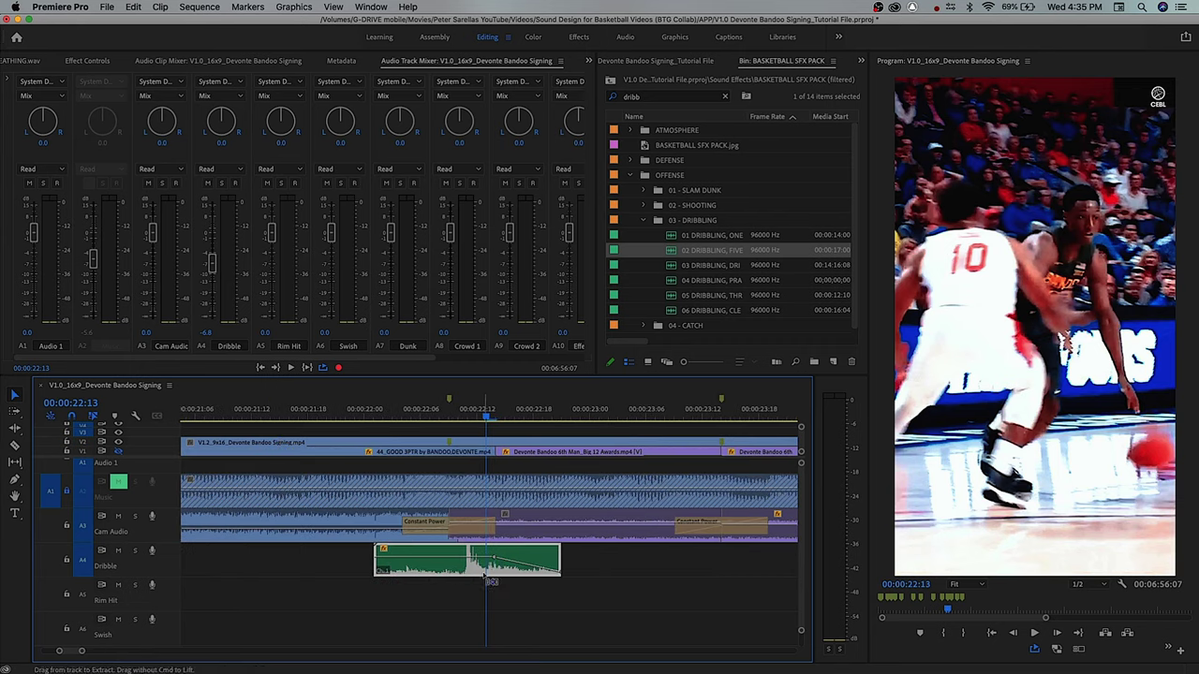
key("super+Right")
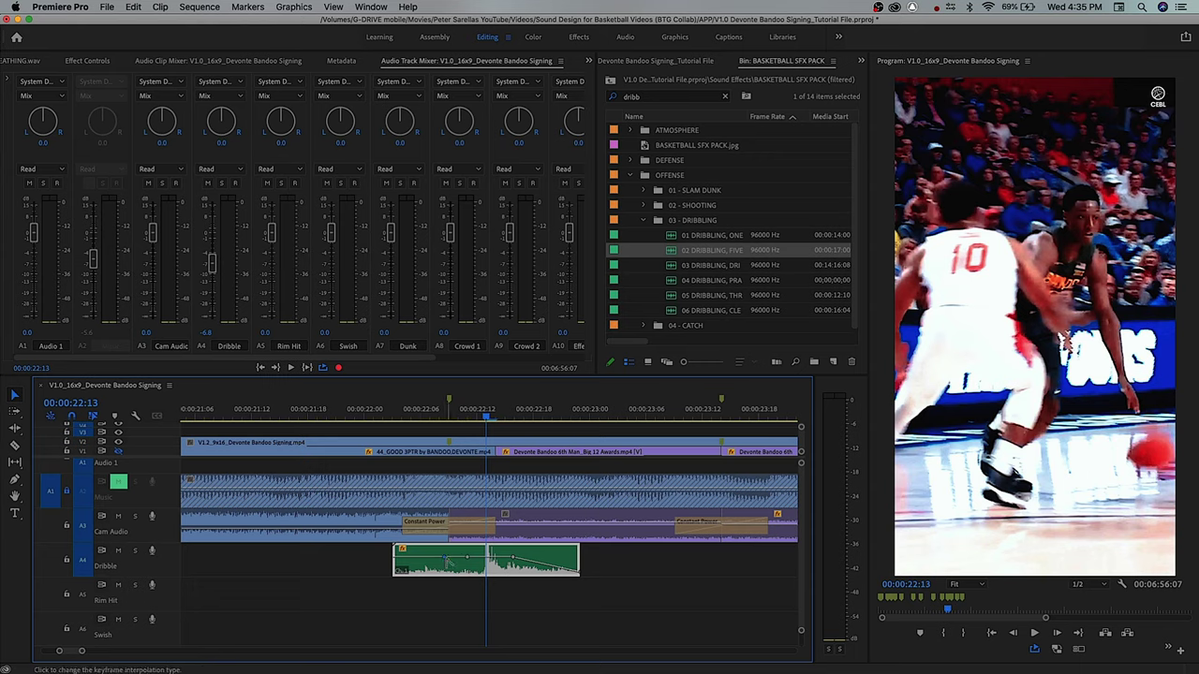
left_click(368, 416)
key("space")
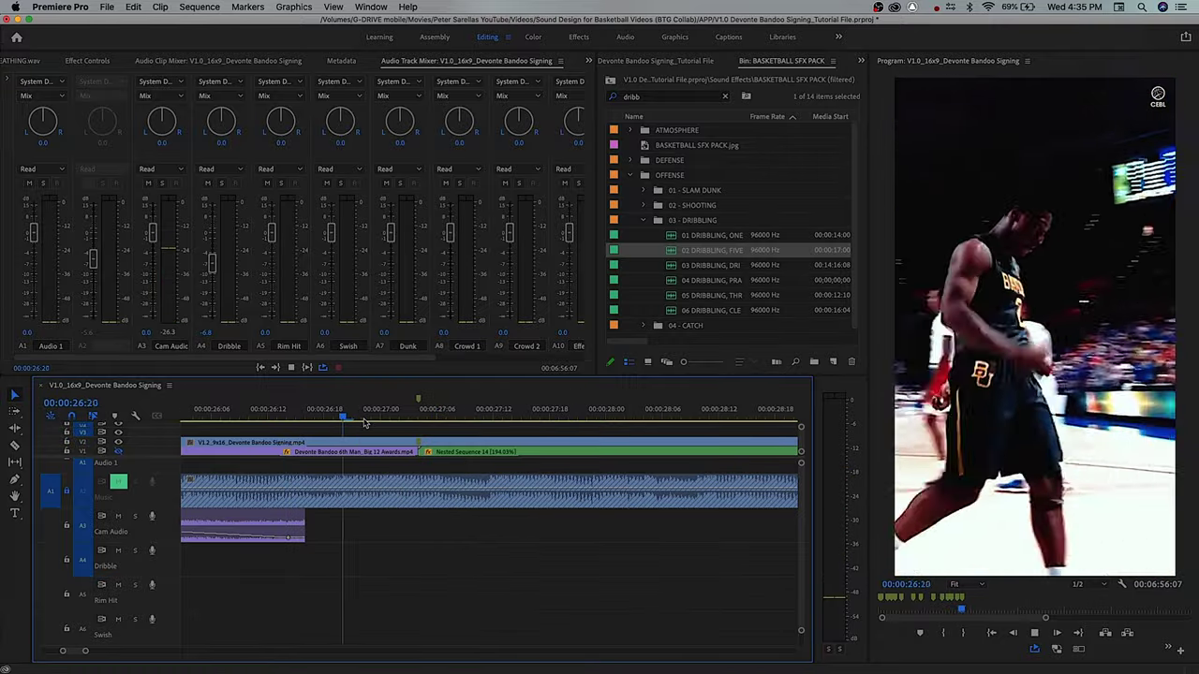
- Save the project and search the BASKETBALL SFX PACK bin for "rim hit"
key("super+s")
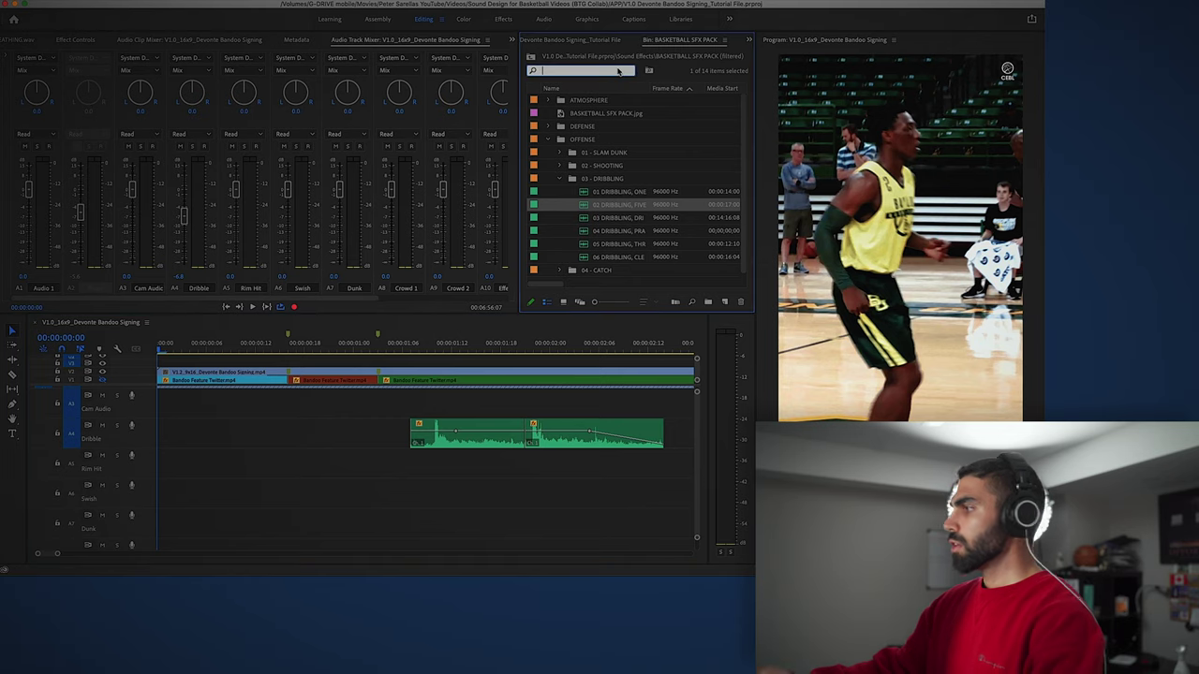
type("hit")
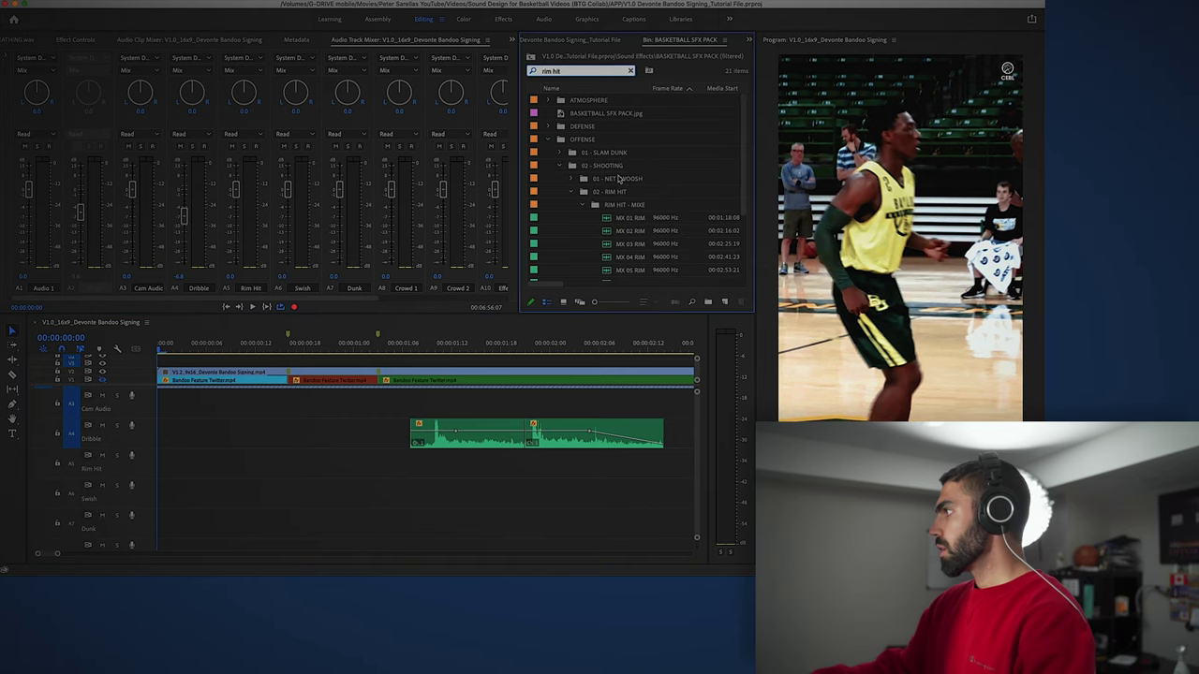
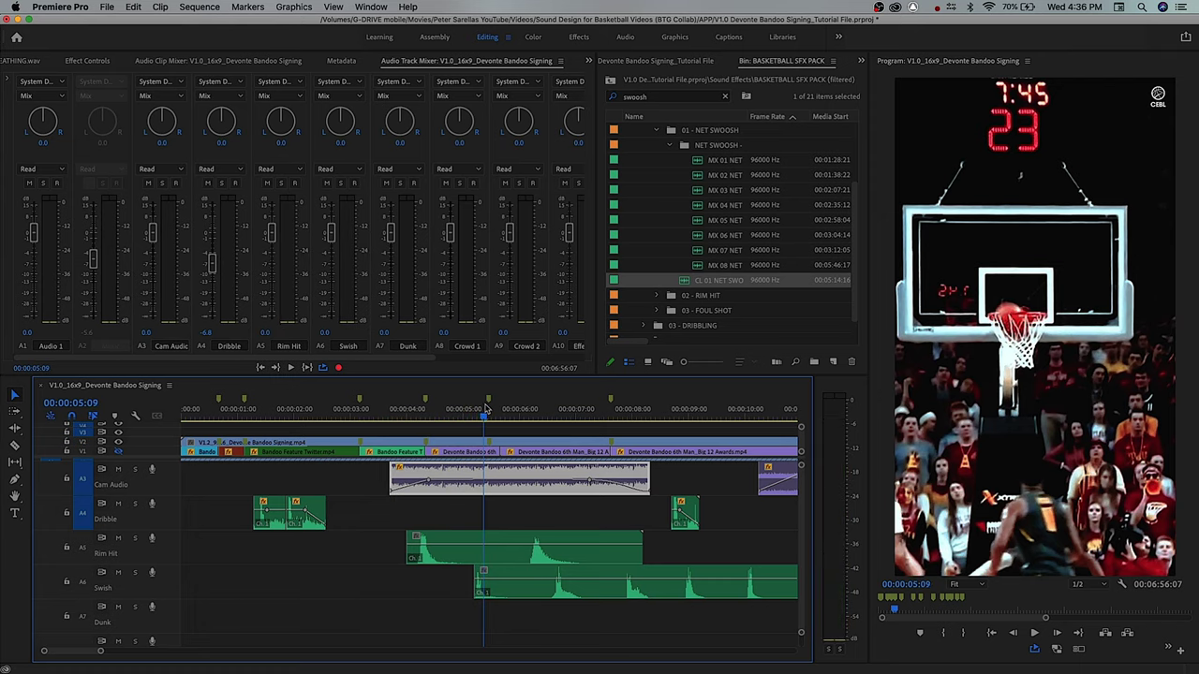
- Align the first hit of the rim-hit sound on A5 with the ball touching the rim at 00:00:05:09
key("=")
left_click_drag(478, 561, 524, 557)
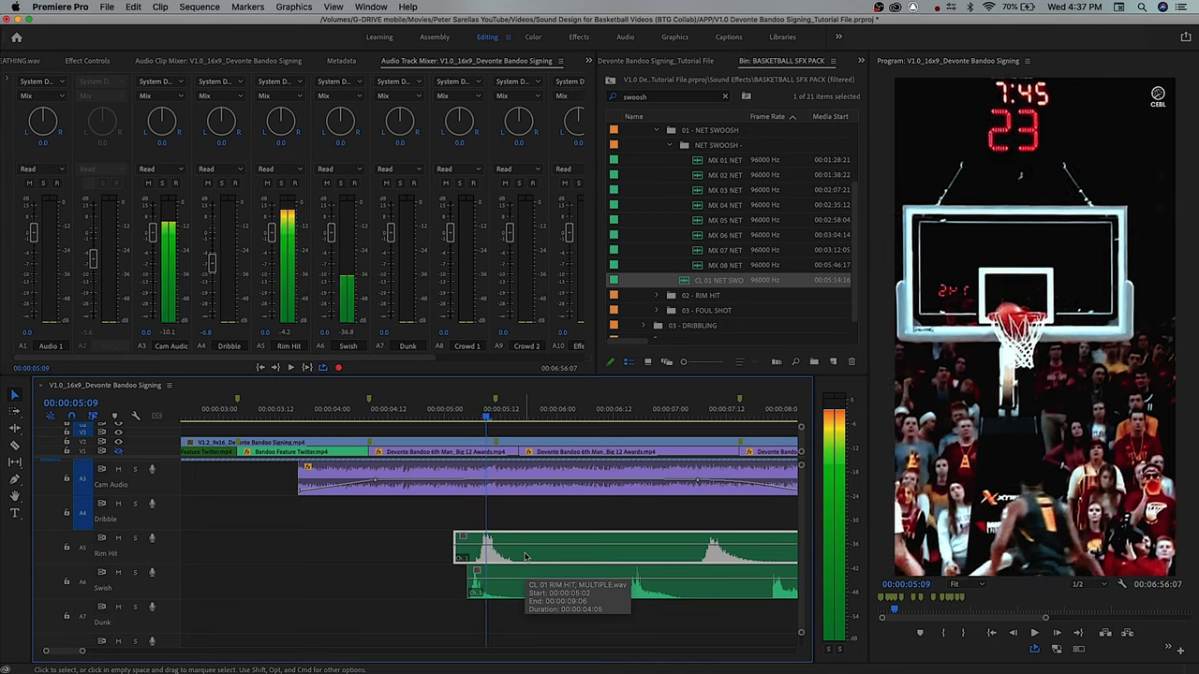
left_click_drag(525, 557, 531, 560)
- Split the rim-hit sound on A5 after its first hit and move the remainder further along the track
key("c")
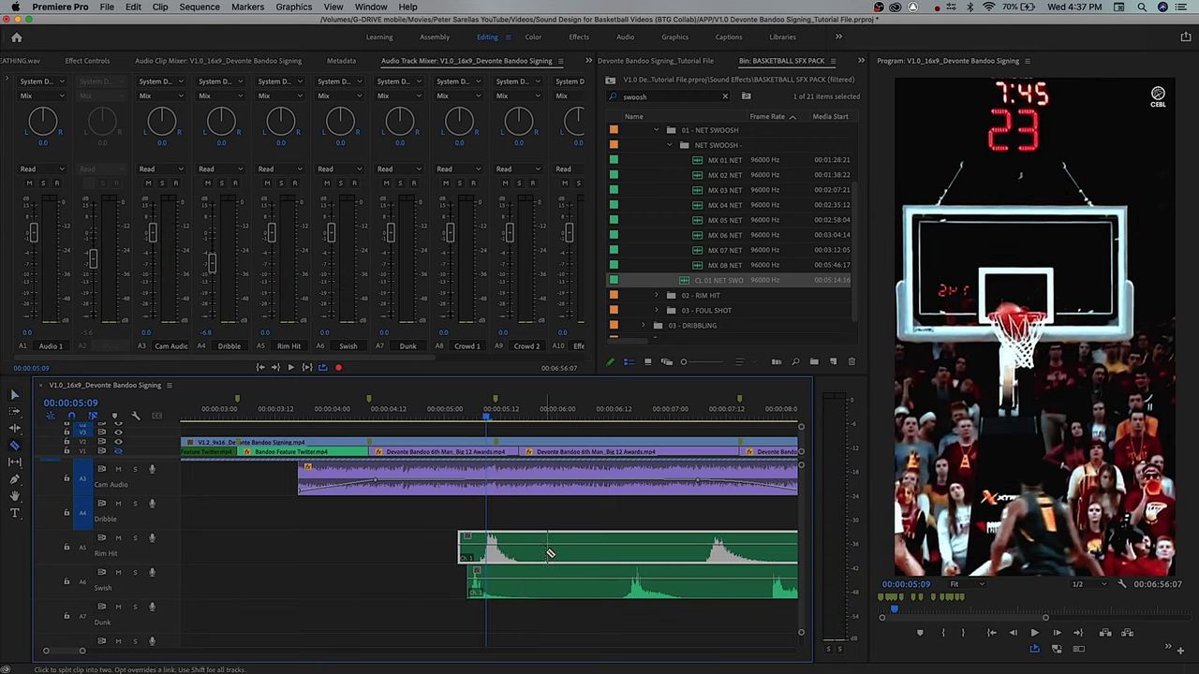
left_click(546, 556)
key("v")
left_click(556, 558)
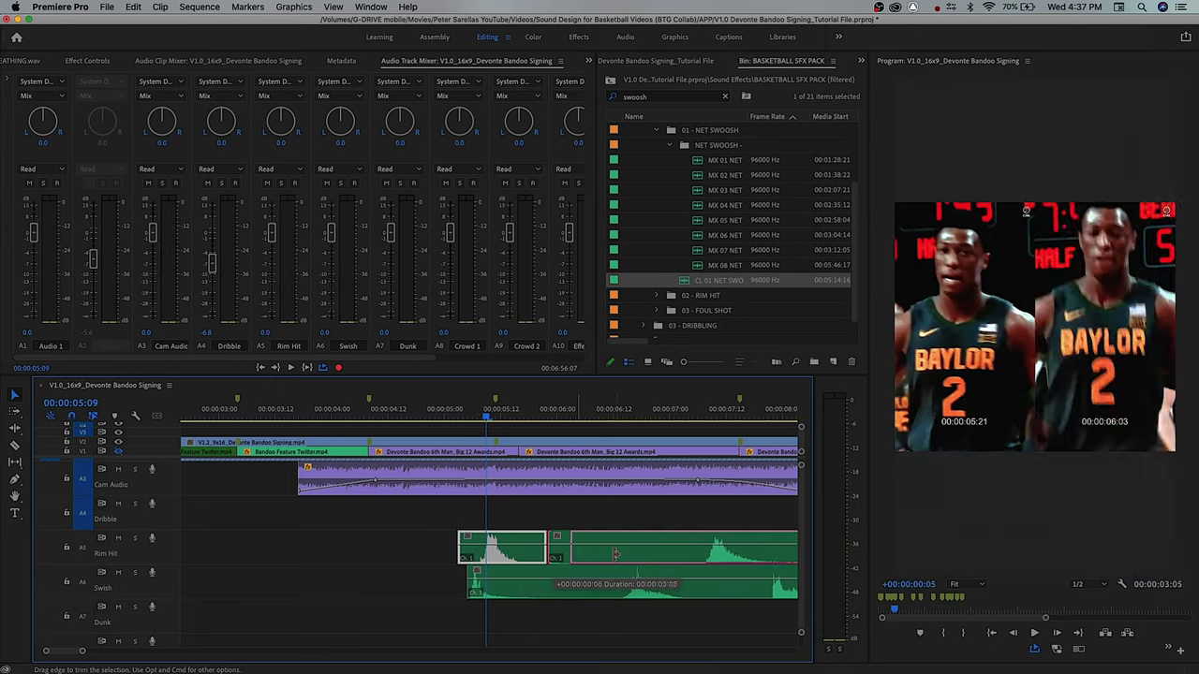
left_click_drag(557, 558, 742, 563)
left_click(663, 552)
key("minus")
key("equal")
- Align the first swish on A6 with the ball dropping through the net at 00:00:05:10
left_click(530, 584)
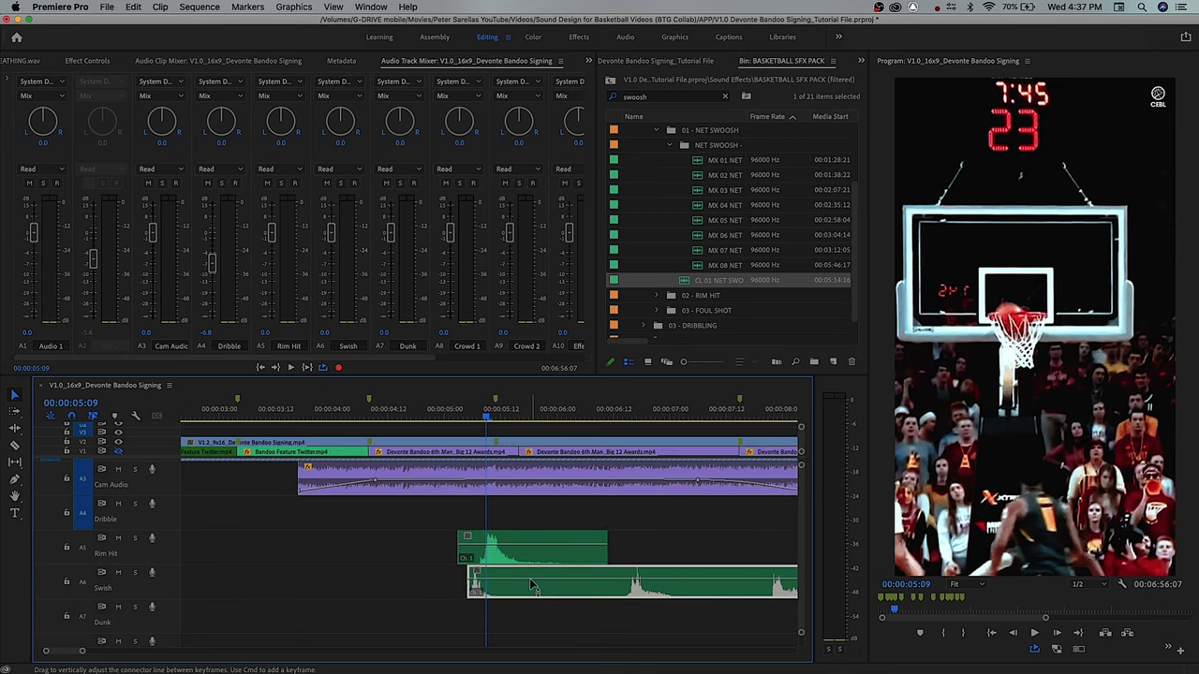
key("space")
key("equal")
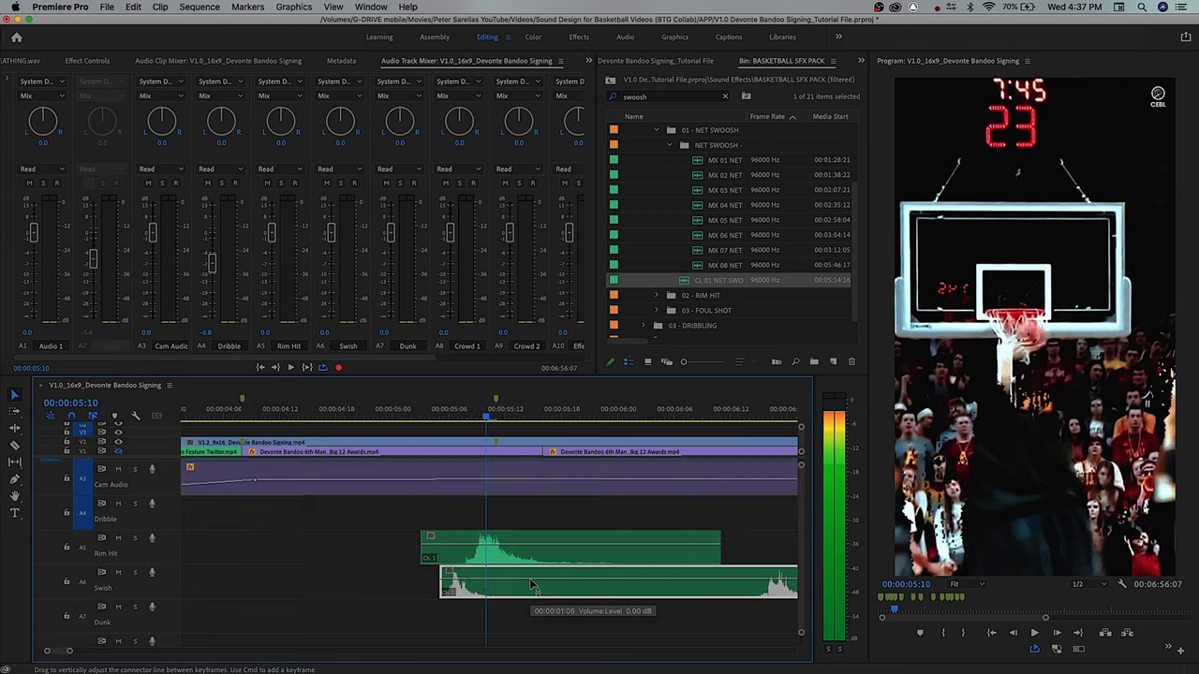
key("equal")
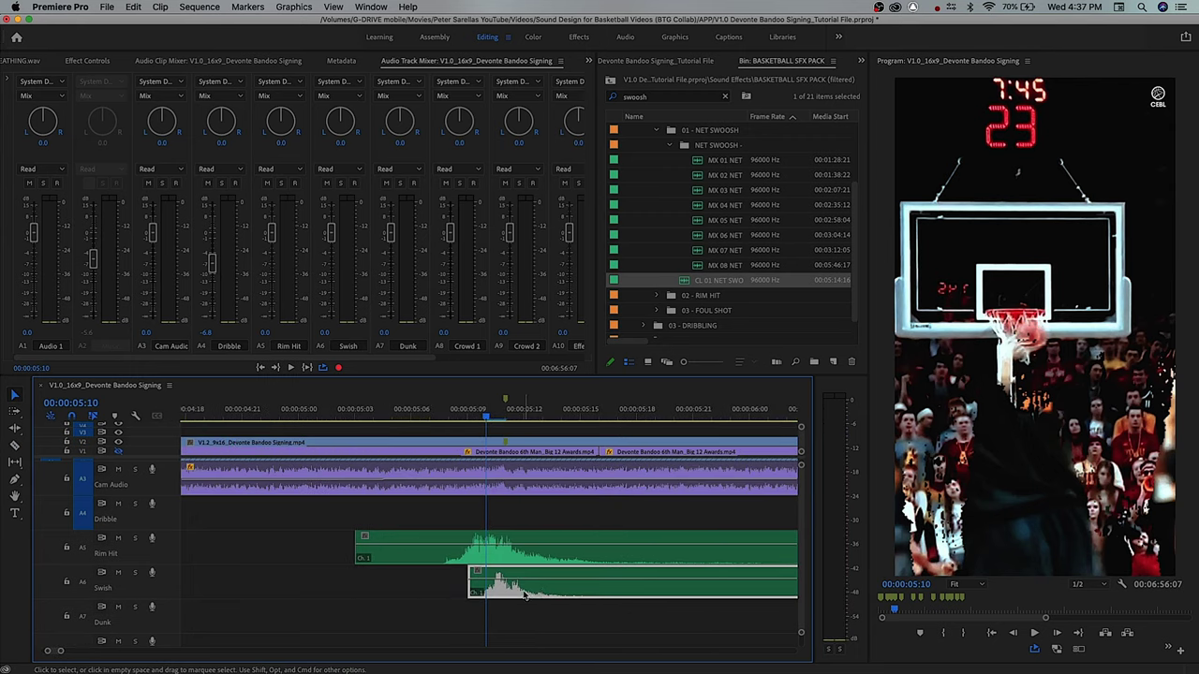
key("minus")
key("minus")
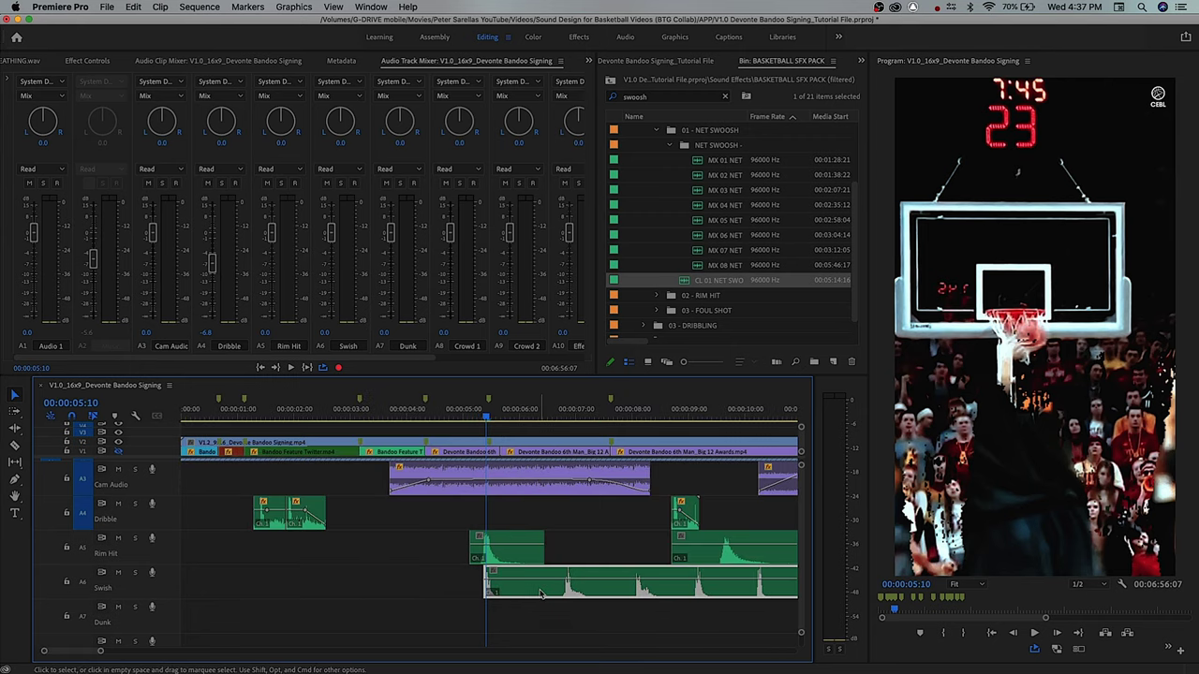
- Split the swish sound on A6 after its first swish and move the remainder further along the track
key("c")
left_click(551, 591)
key("v")
left_click_drag(587, 589, 757, 589)
- Mark an in-to-out range of 00:00:01:11 around the rim hit and swish for looped playback
left_click(530, 556)
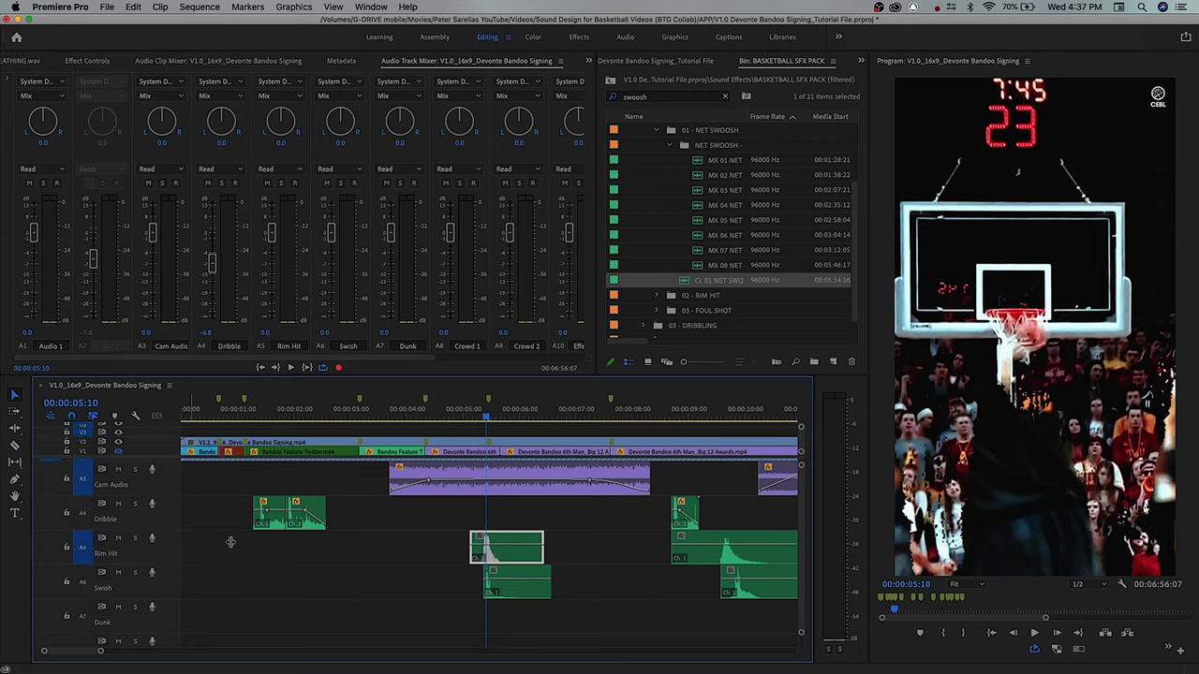
key("x")
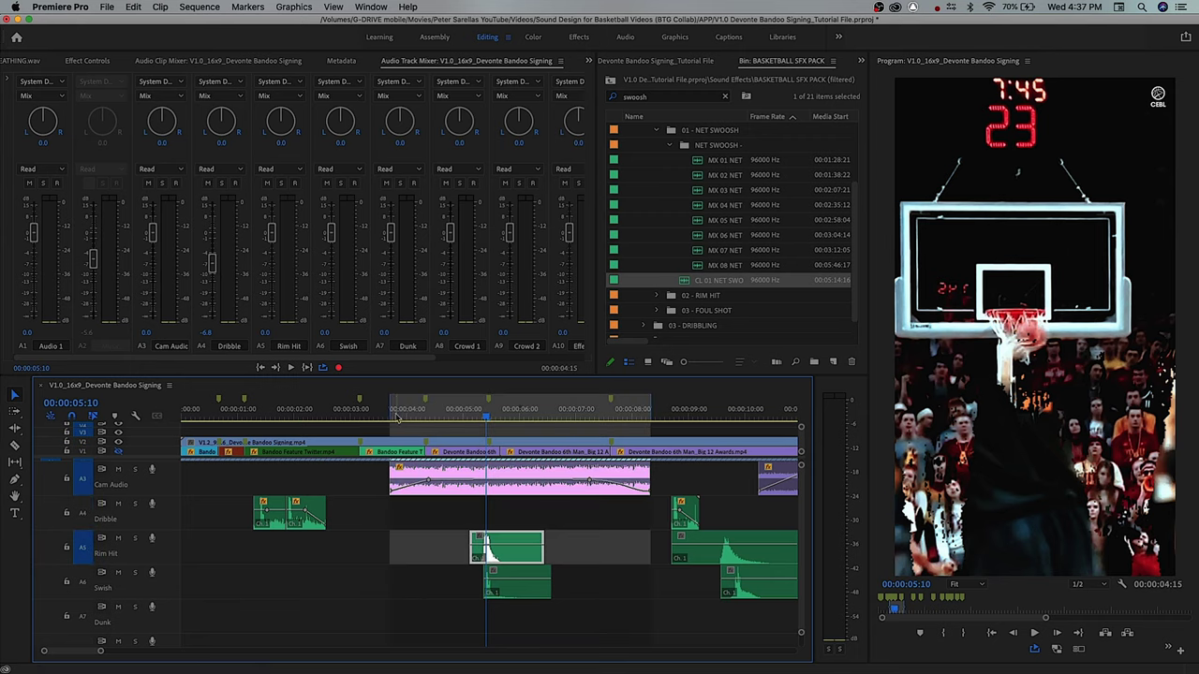
left_click(393, 409)
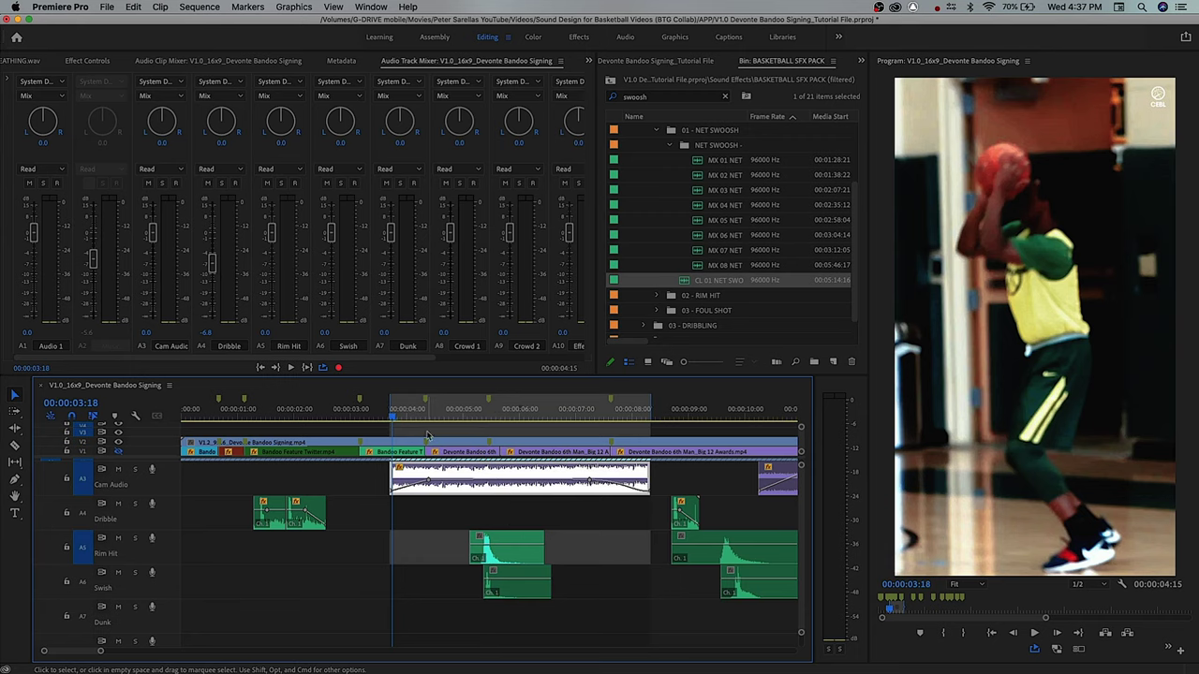
left_click_drag(390, 405, 469, 404)
left_click_drag(651, 409, 552, 409)
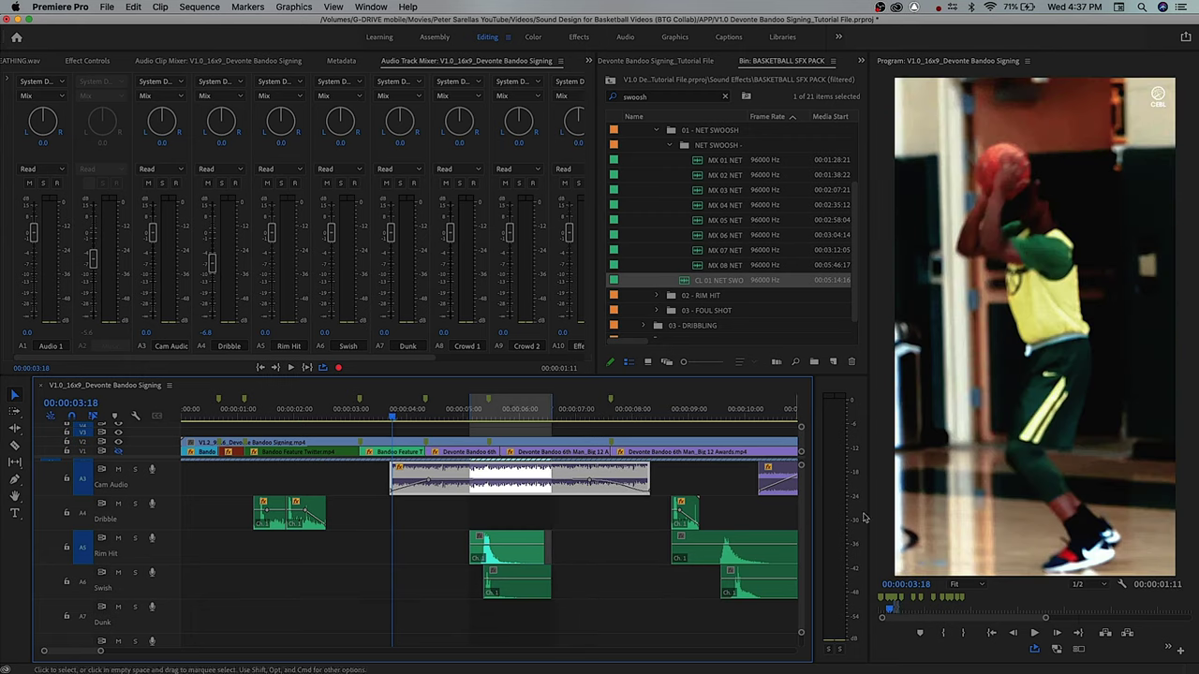
left_click(1034, 650)
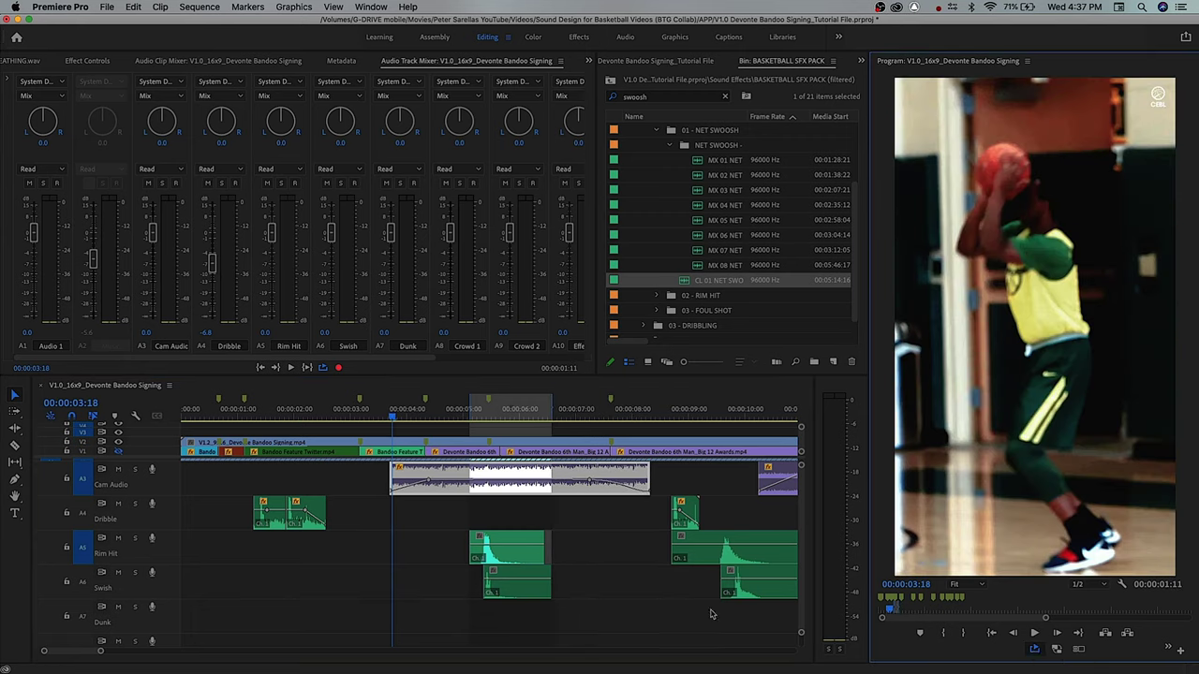
- Loop the range, muting Cam Audio to compare, and set the Rim Hit track to -7.5 dB and the Swish track to -10.5 dB
left_click(473, 417)
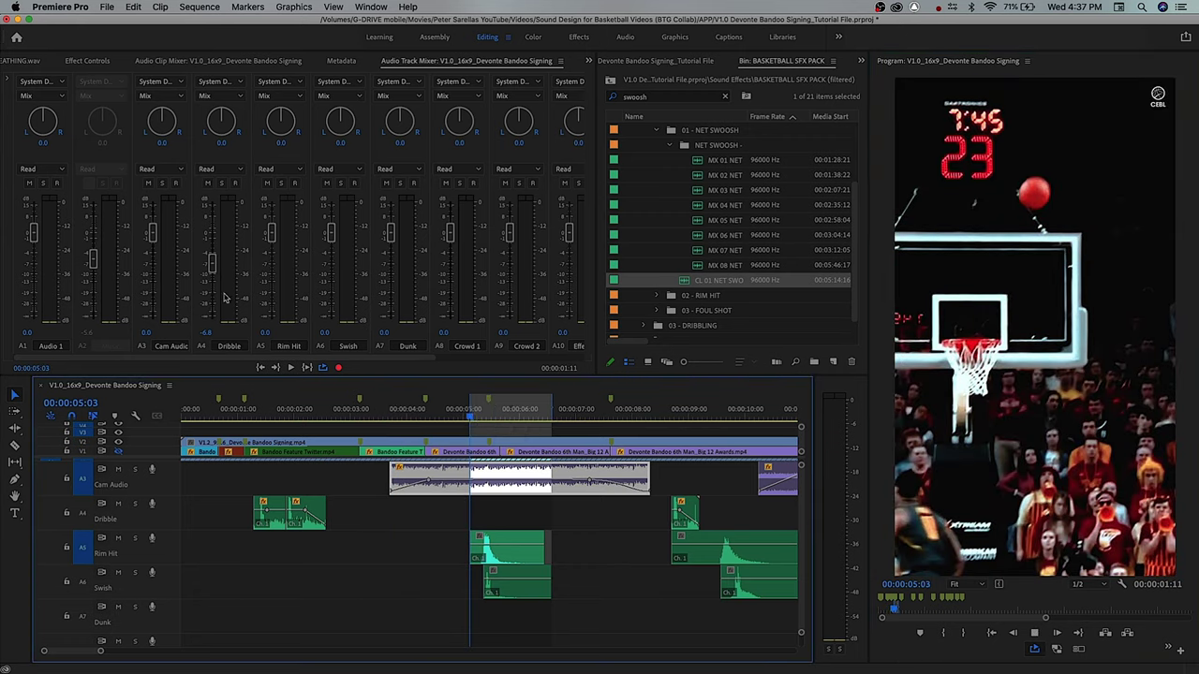
key("space")
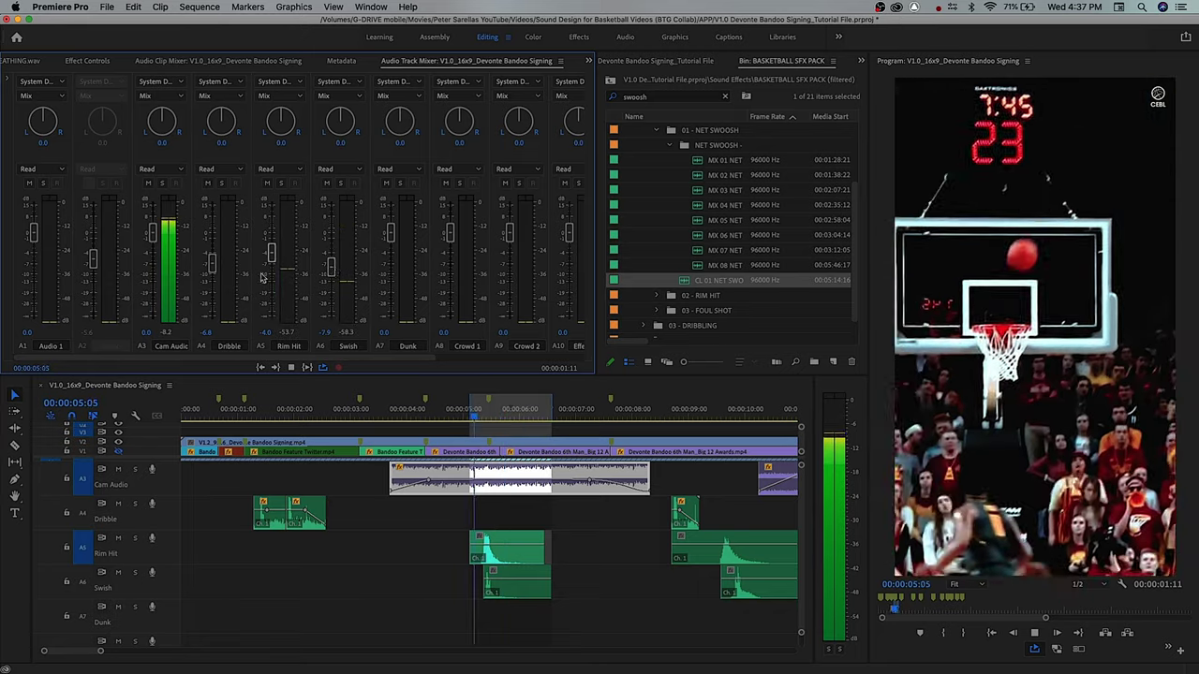
left_click_drag(329, 271, 331, 282)
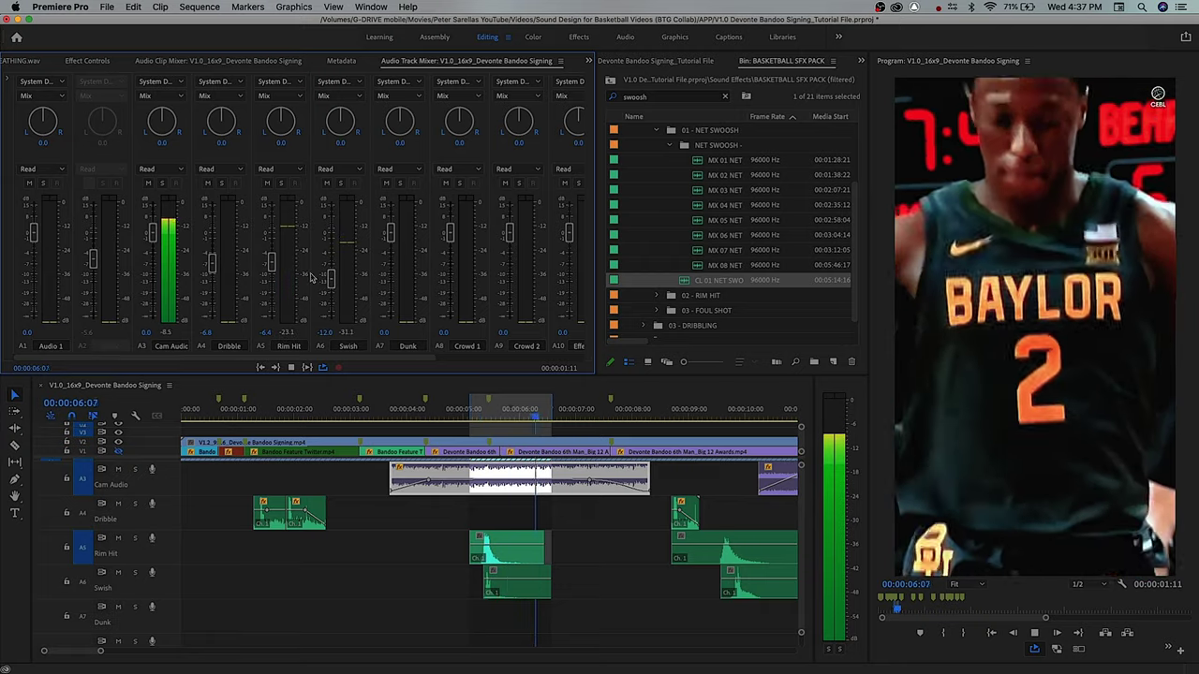
left_click(118, 470)
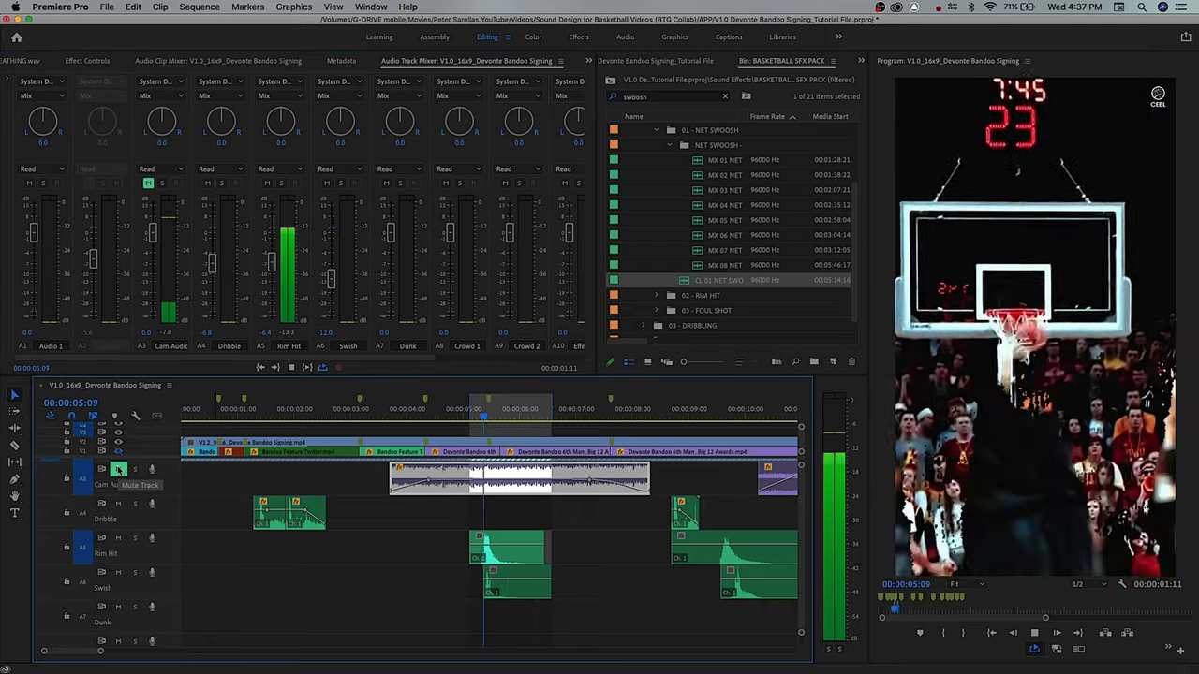
left_click_drag(330, 281, 272, 269)
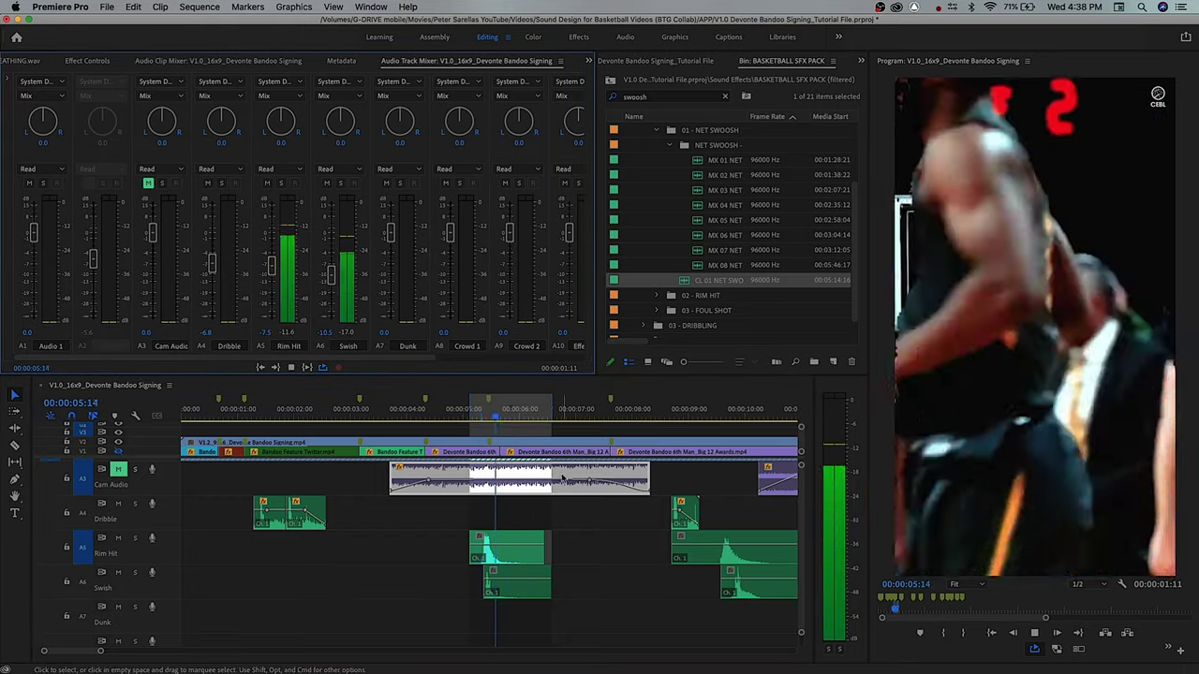
key("space")
- Clear the in and out points and unmute the Cam Audio track
key("alt+x")
left_click(637, 571)
left_click(616, 554)
key("minus")
key("equal")
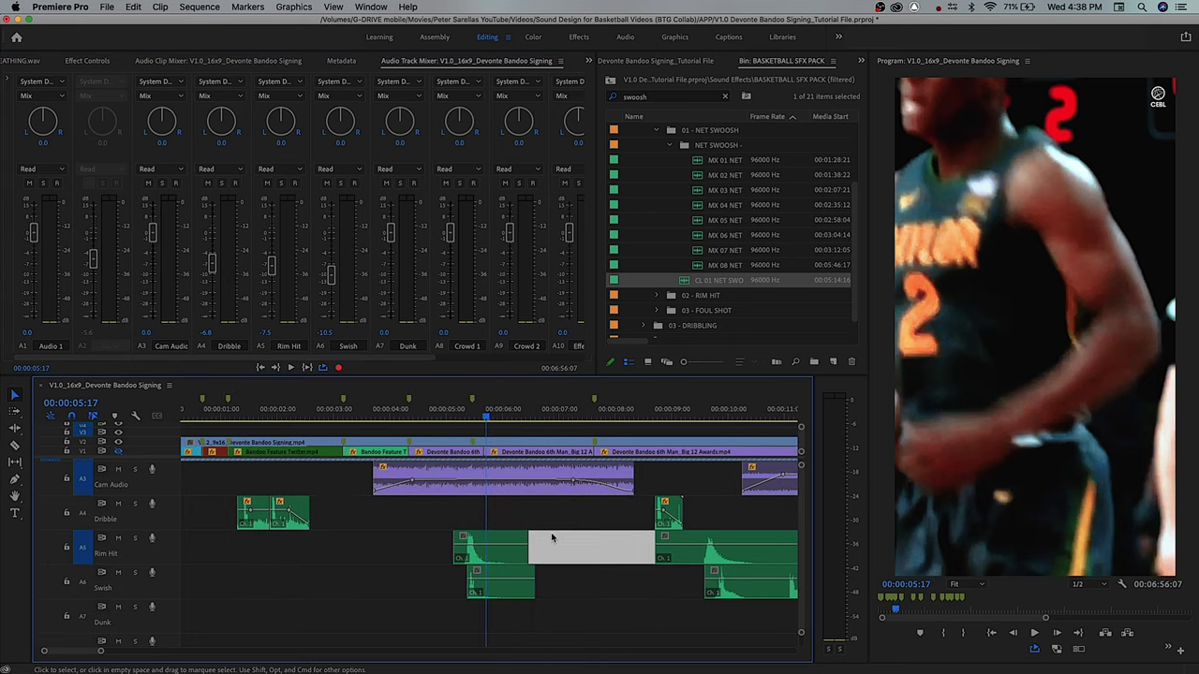
- Scrub ahead to the next made shot, where the ball reaches the rim at 00:00:10:20
left_click(507, 414)
left_click_drag(528, 415, 620, 410)
key("minus")
key("equal")
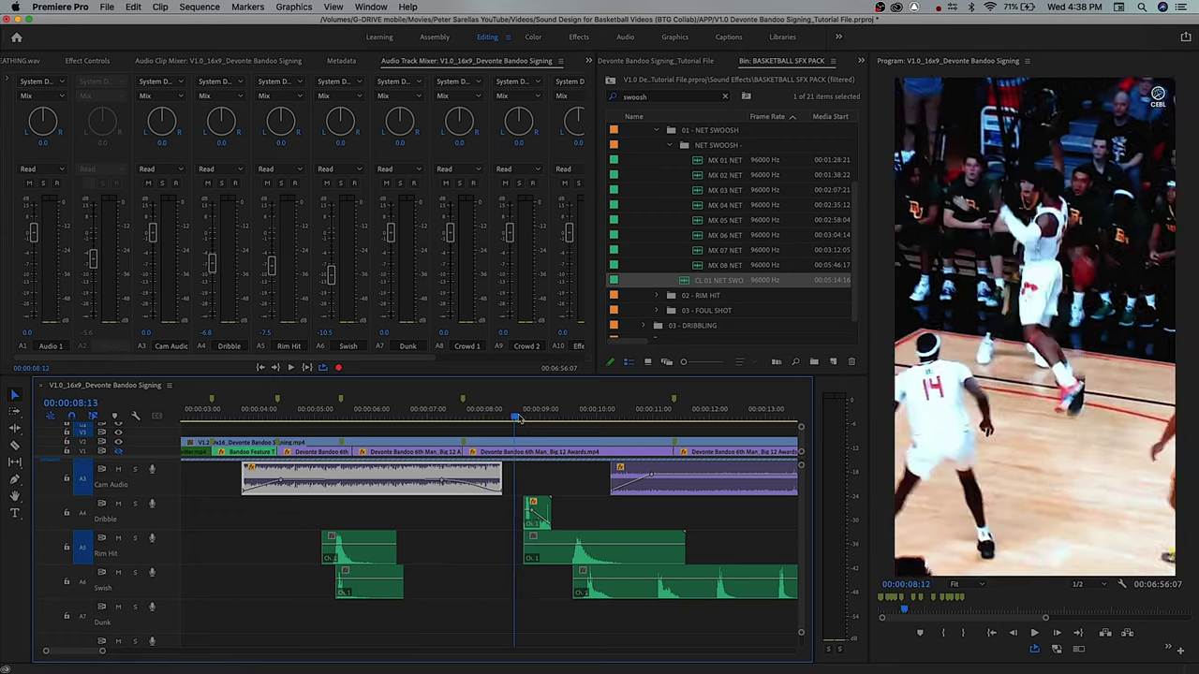
left_click(530, 543)
left_click_drag(580, 415, 645, 409)
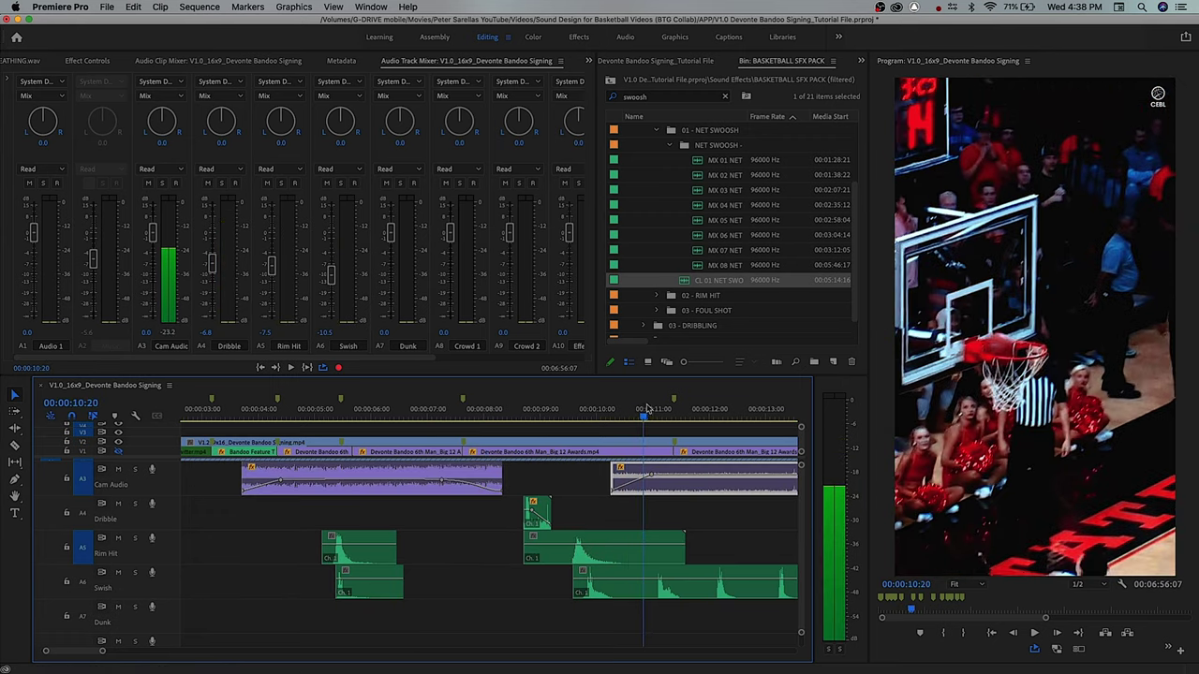
- Move the remaining rim-hit sound along A5 and align its hit with the rim contact at 00:00:10:21
left_click_drag(549, 551, 608, 554)
key("equal")
key("super+Left")
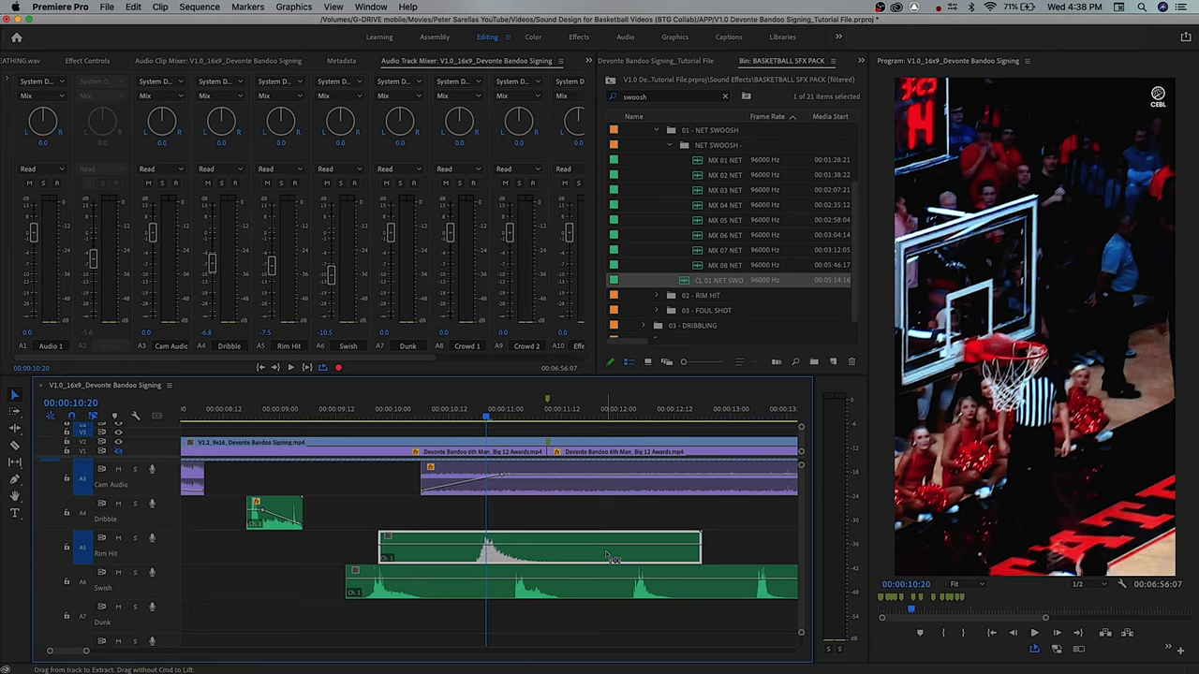
key("Left")
key("Left")
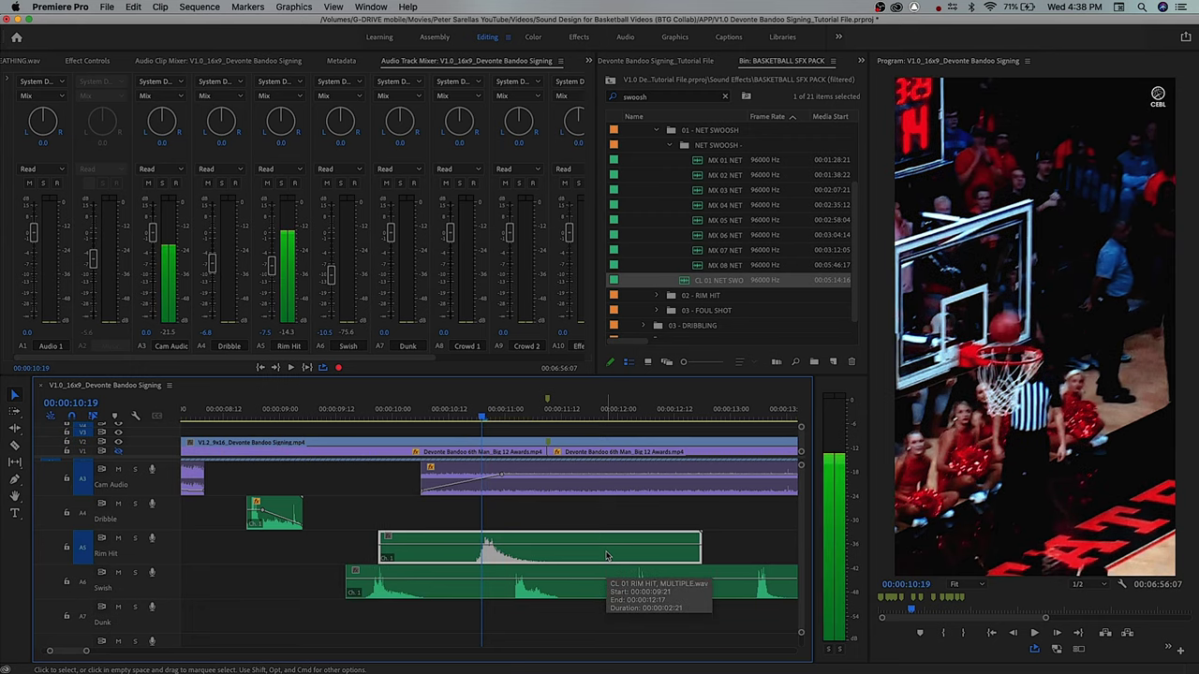
key("super+Right")
key("Right")
key("Right")
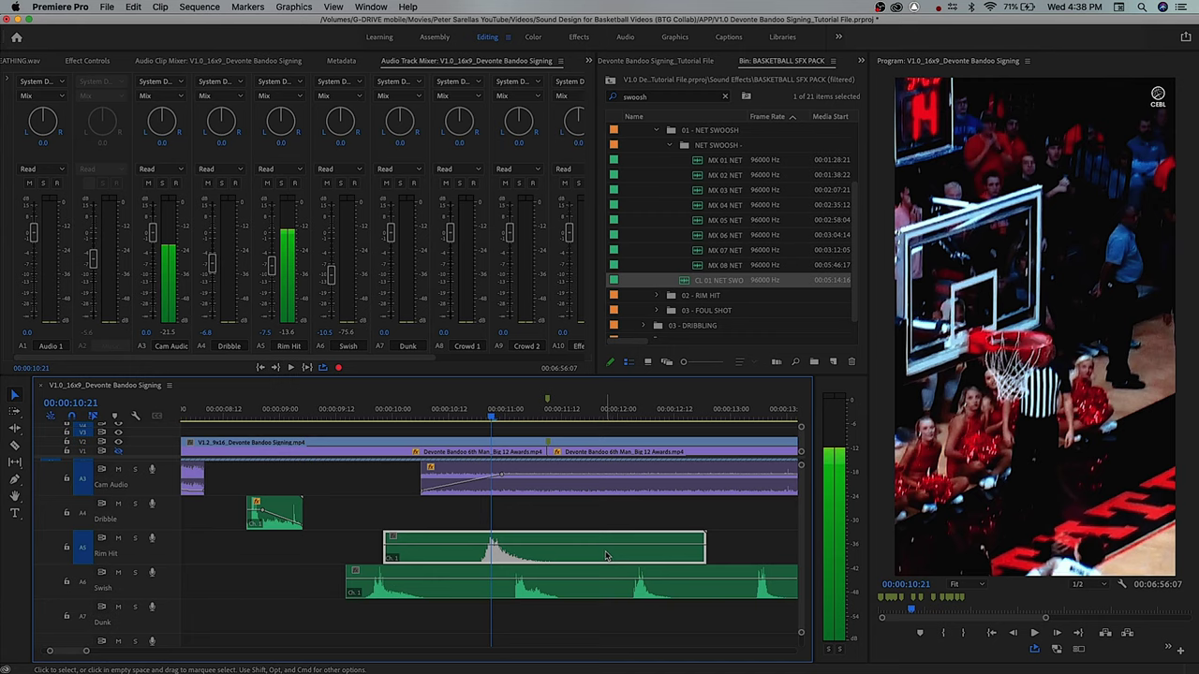
- Bring a second rim-hit sound along A5 to just after the hit aligned at 00:00:10:21
key("minus")
key("minus")
left_click_drag(343, 551, 682, 554)
key("equal")
key("equal")
left_click_drag(684, 556, 534, 559)
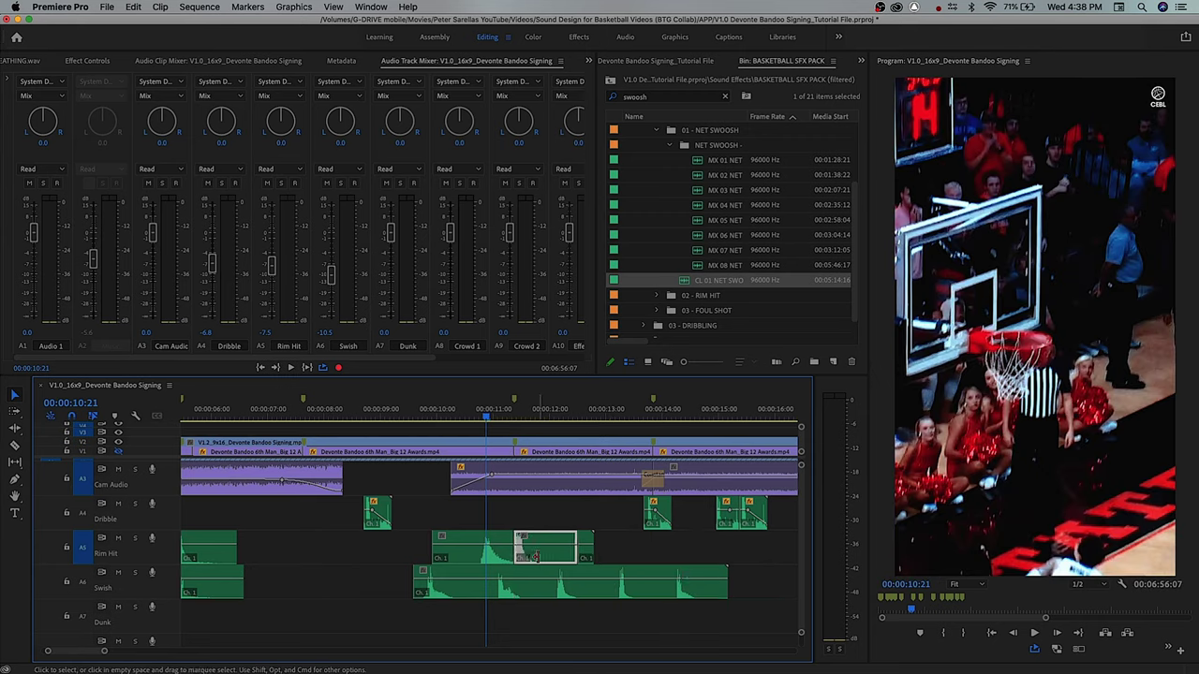
key("equal")
key("equal")
- Slide the second rim-hit clip earlier on A5 so it starts at the rim contact at 00:00:10:21
left_click(529, 560)
key("Left")
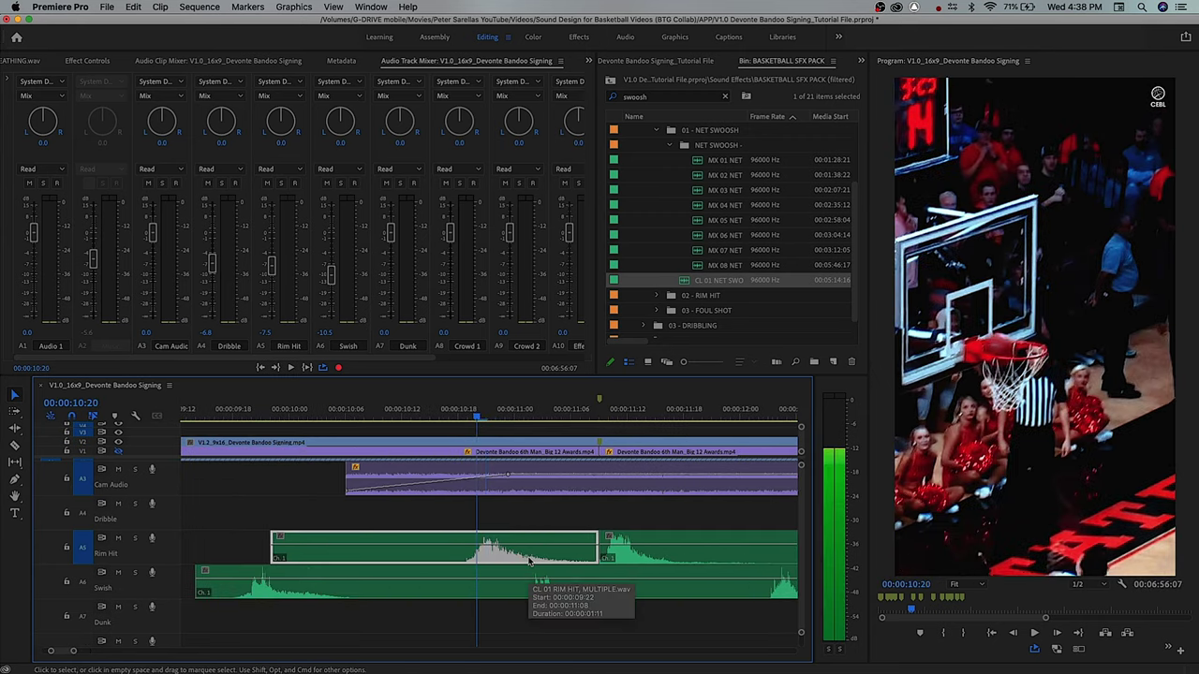
key("Right")
key("equal")
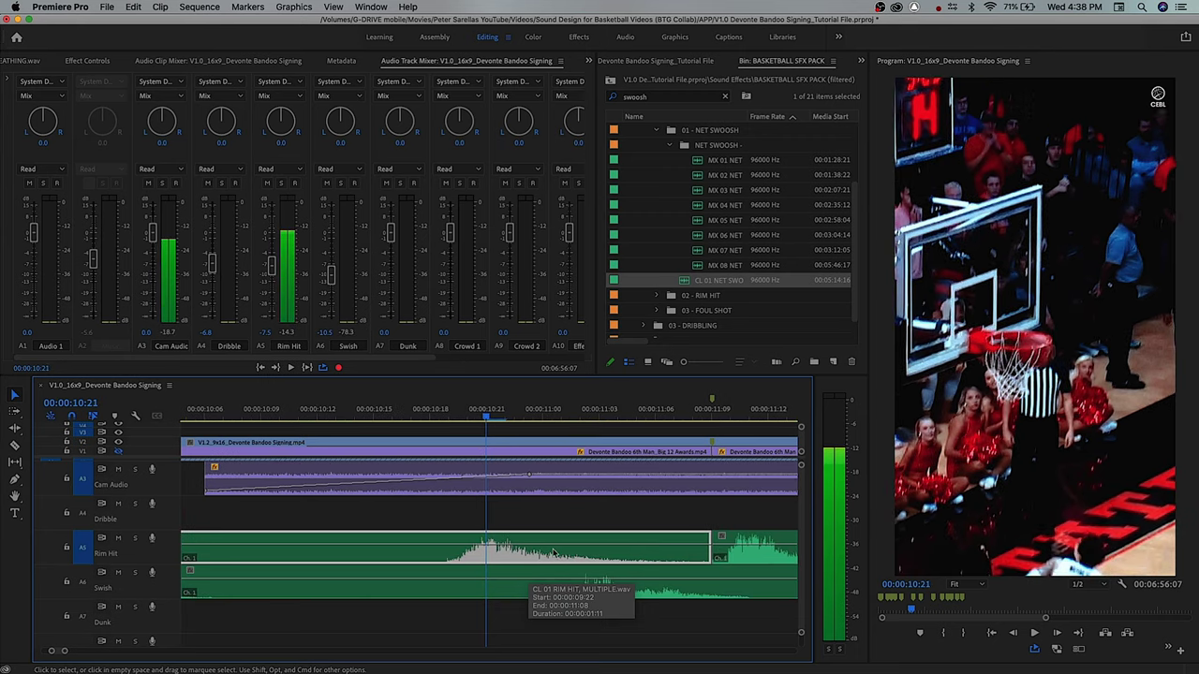
left_click_drag(719, 554, 491, 548)
left_click(495, 516)
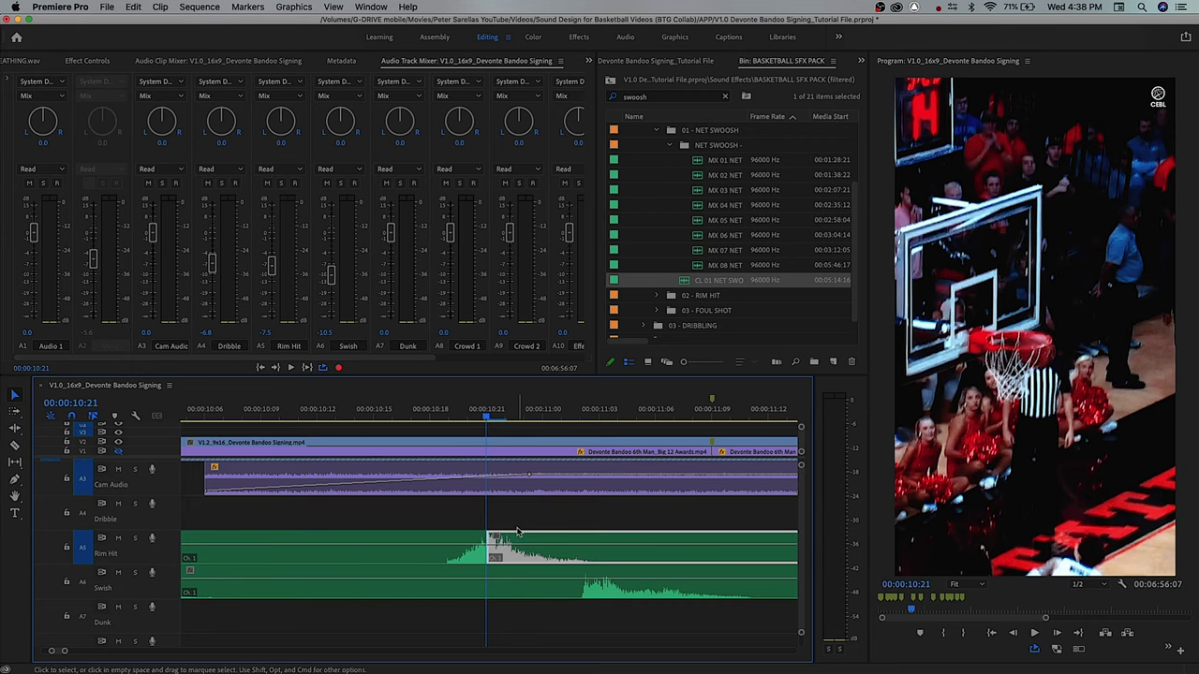
- Trim the swish clip's start on A6, align its sound with the ball dropping through the net at 00:00:10:22, and play it back
key("space")
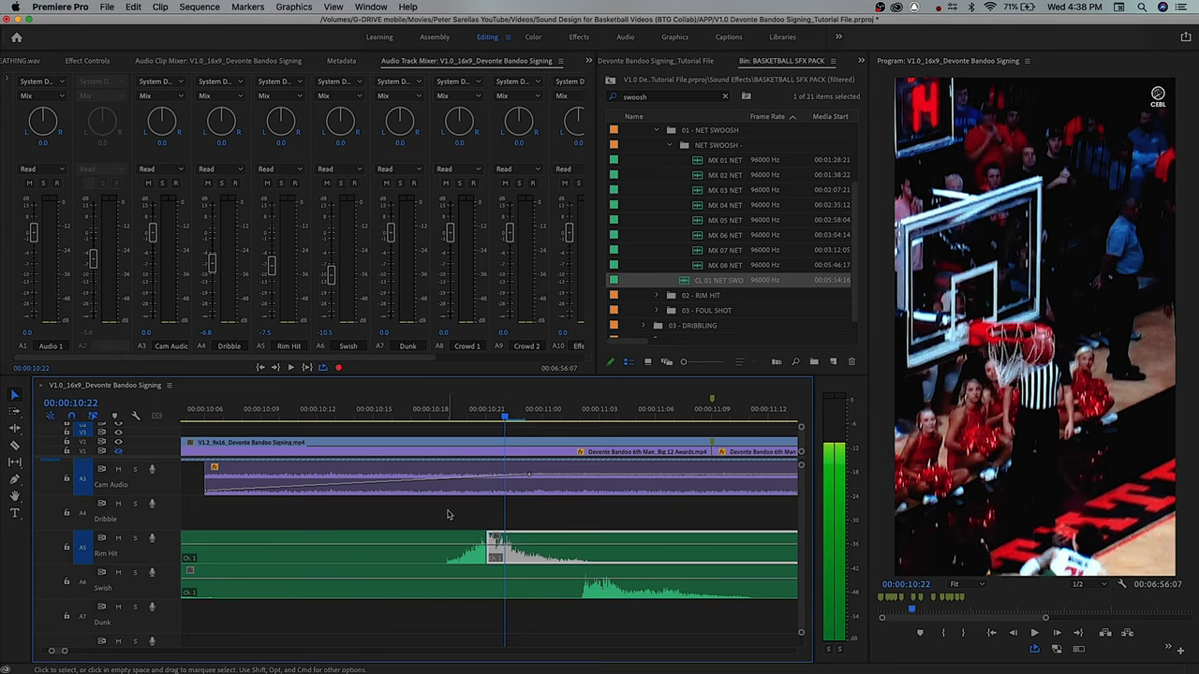
key("minus")
left_click_drag(203, 588, 509, 596)
key("equal")
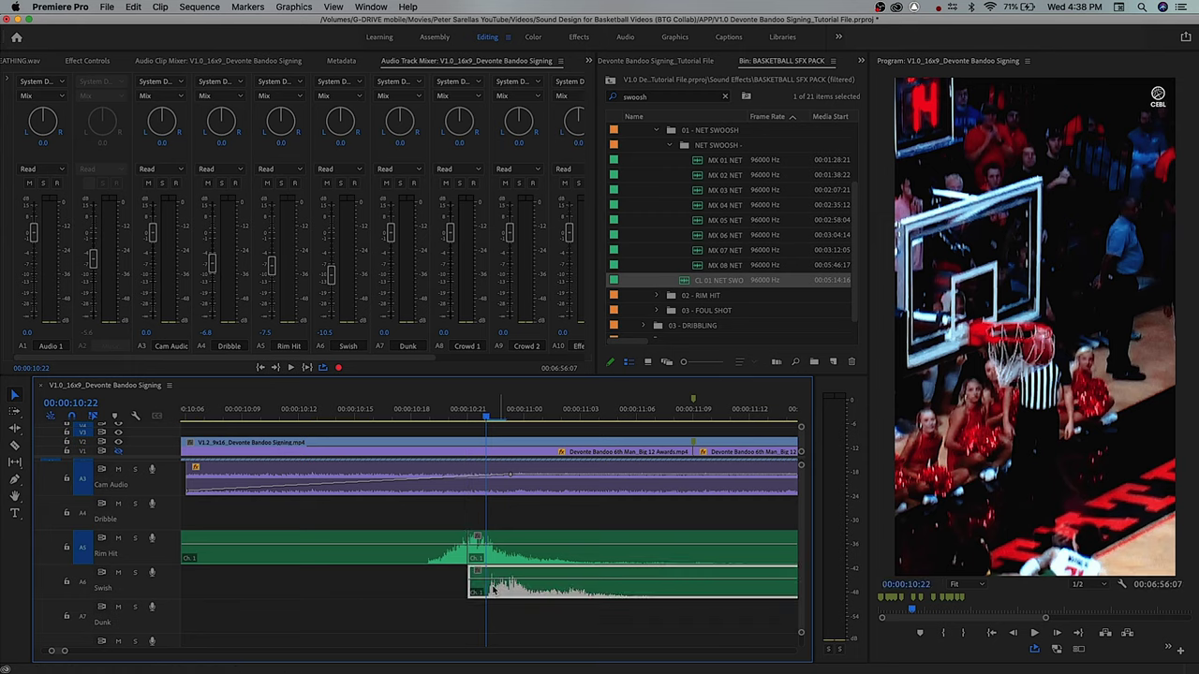
left_click_drag(470, 586, 449, 585)
left_click(297, 417)
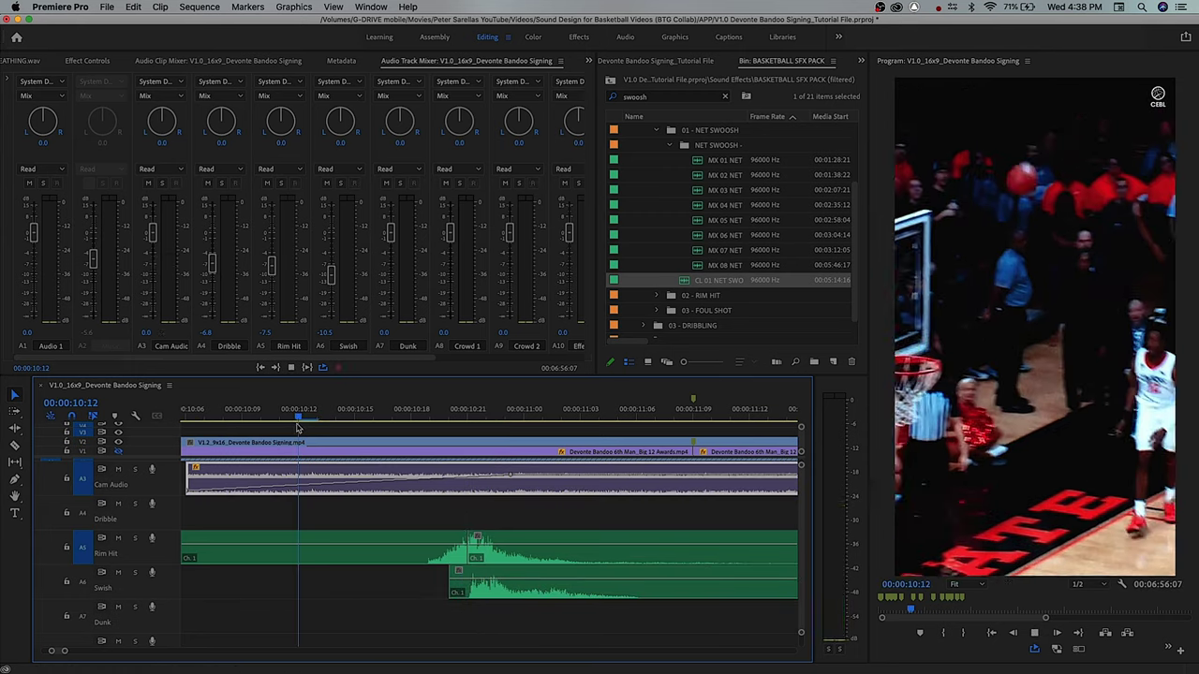
key("space")
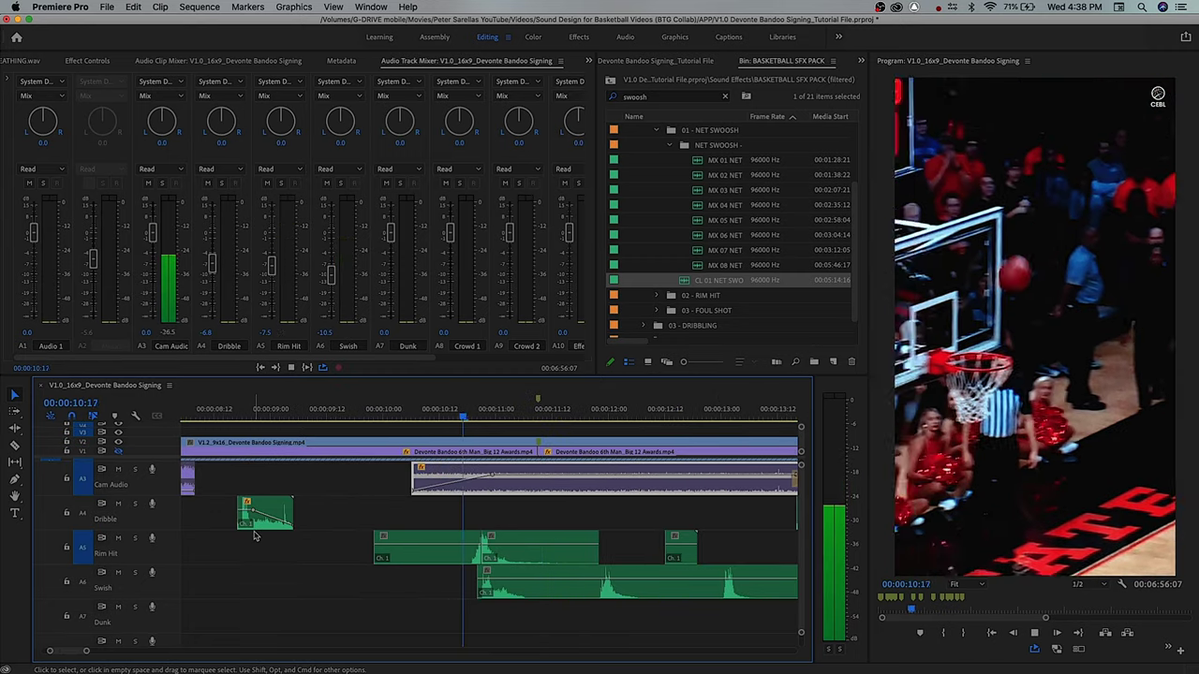
key("space")
- Cut the A6 swish clip after its first swish and move the remainder along the track to just after 00:00:13:00
scroll(538, 597, "down", 3)
left_click(535, 588)
key("v")
left_click_drag(569, 586, 721, 585)
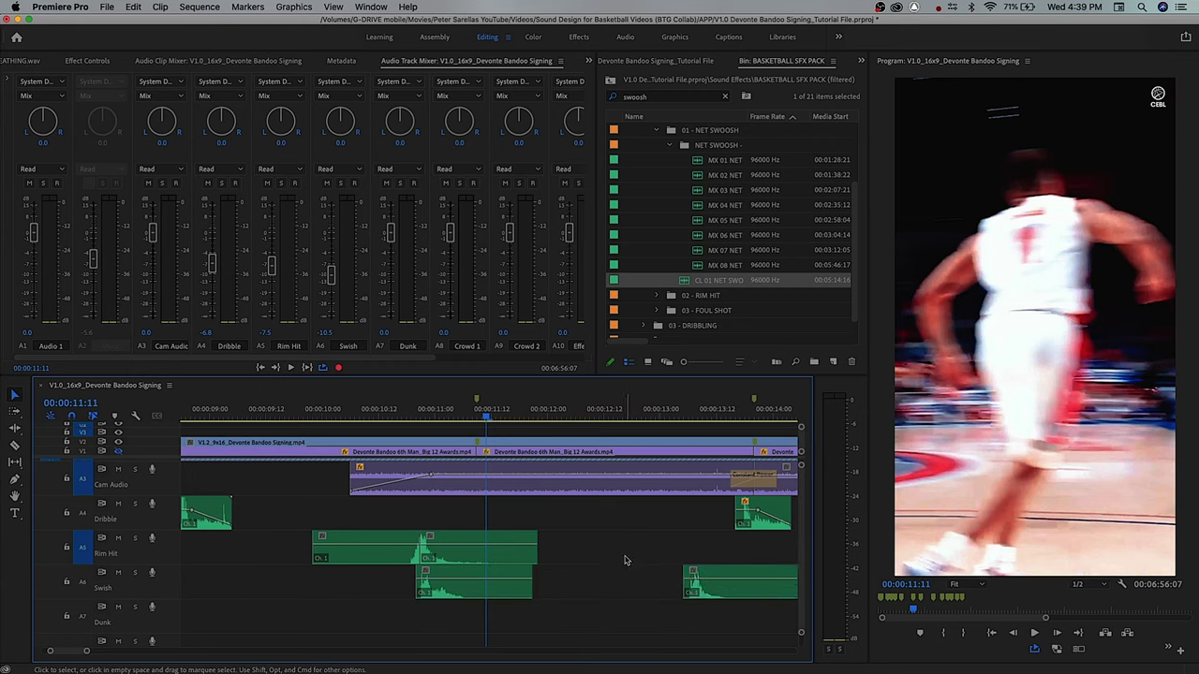
- Find the next made shot around 00:00:13:13 and shape a Cam Audio level boost around it with keyframes, checking it in playback
key("backslash")
left_click(522, 419)
left_click_drag(521, 419, 552, 418)
key("equal")
key("equal")
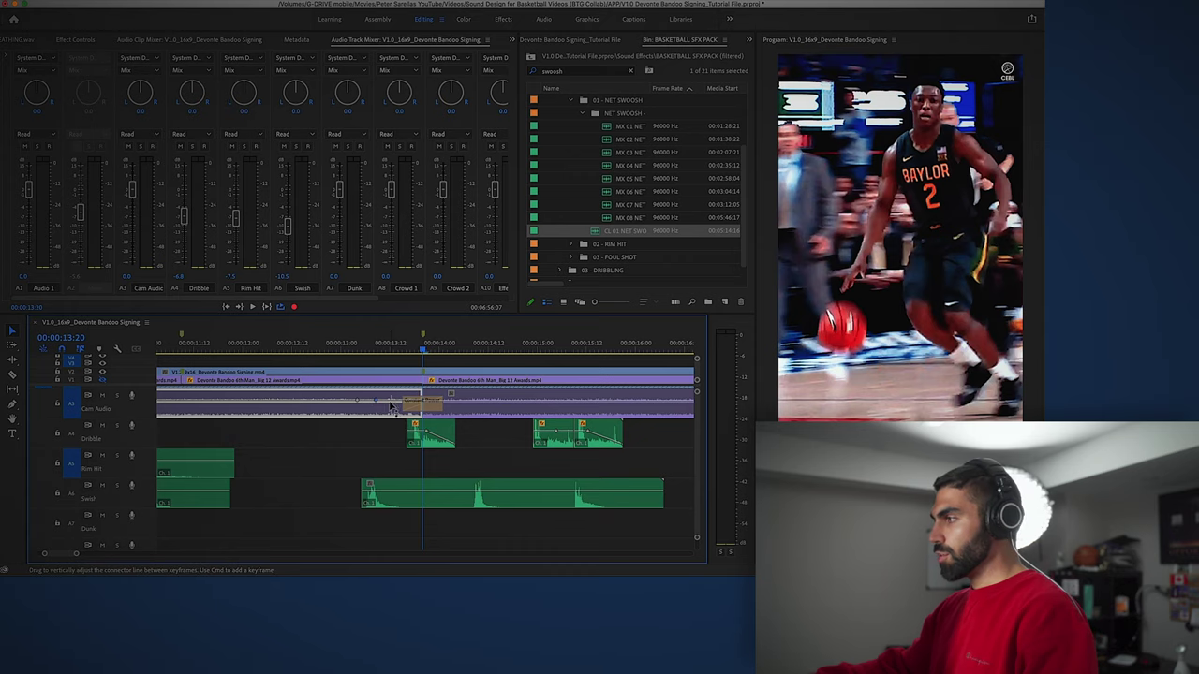
left_click_drag(354, 349, 321, 351)
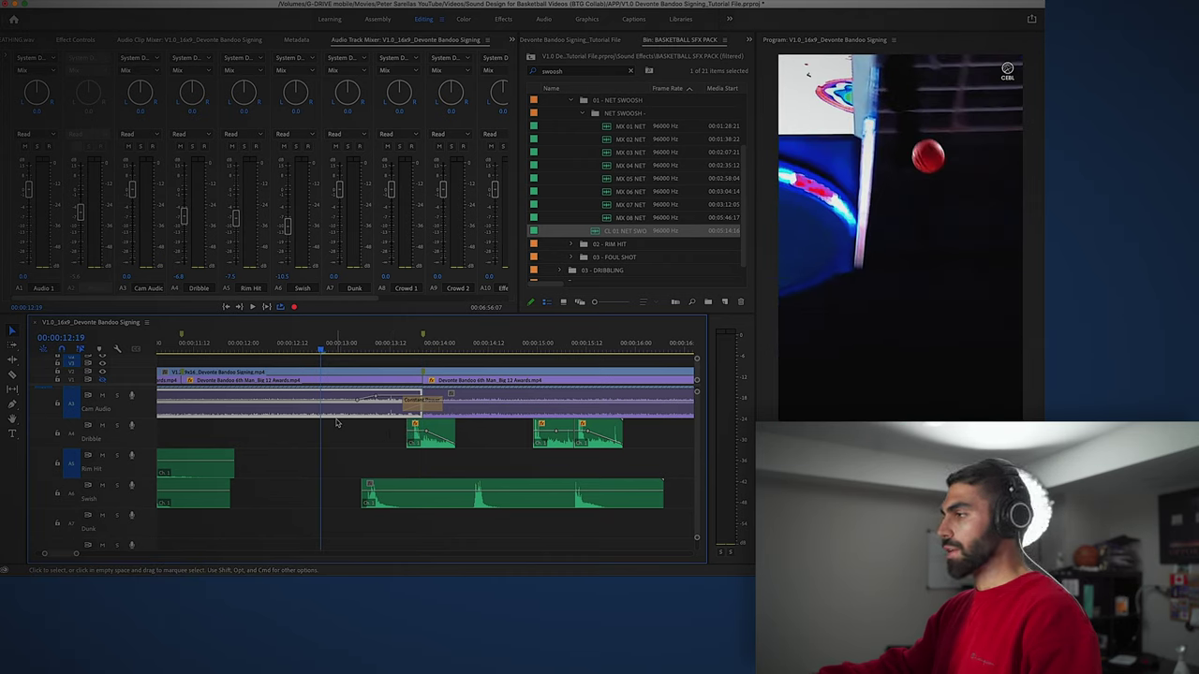
key("space")
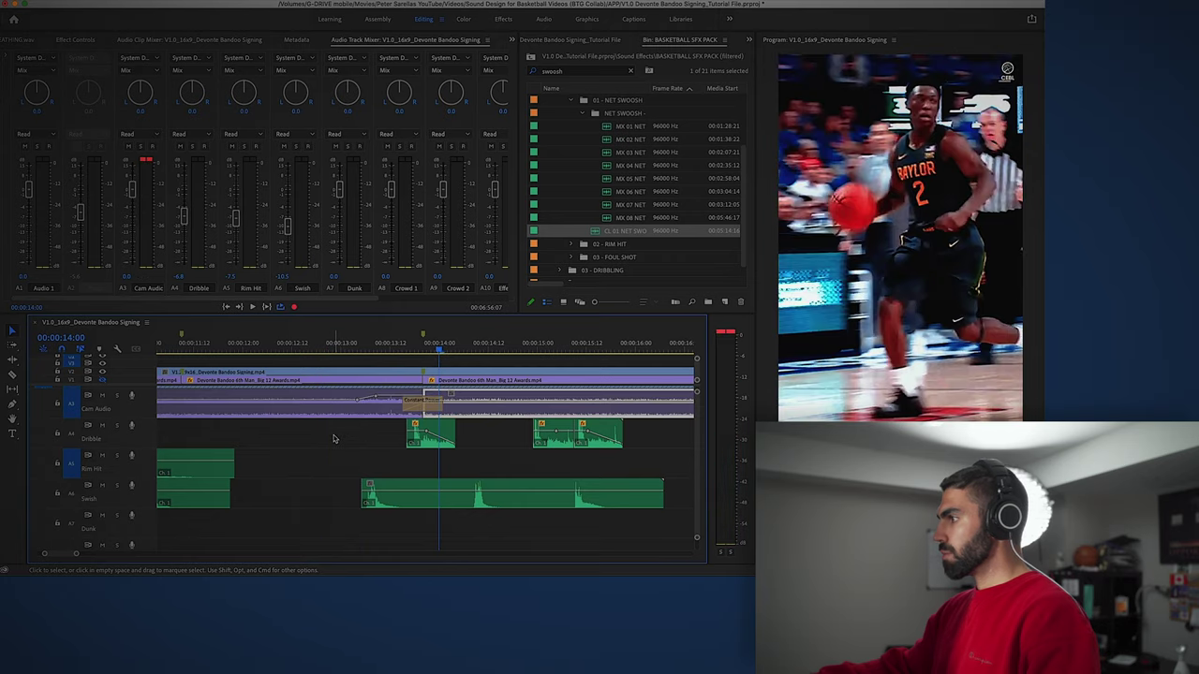
left_click(395, 347)
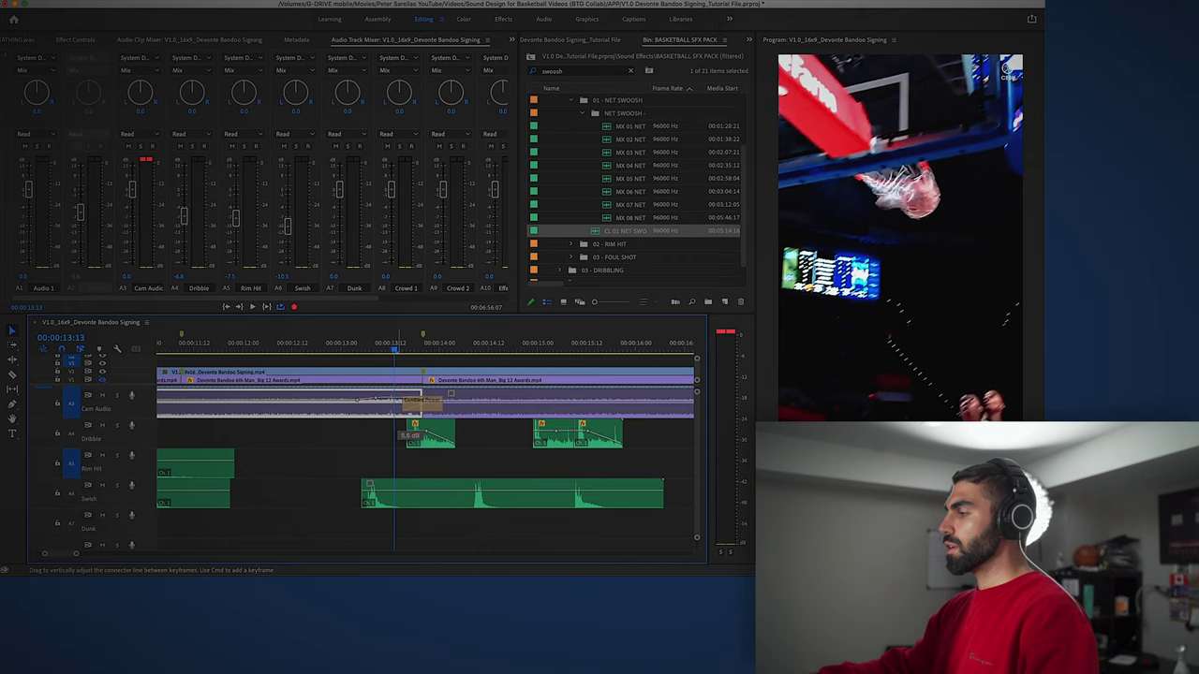
key("space")
key("space")
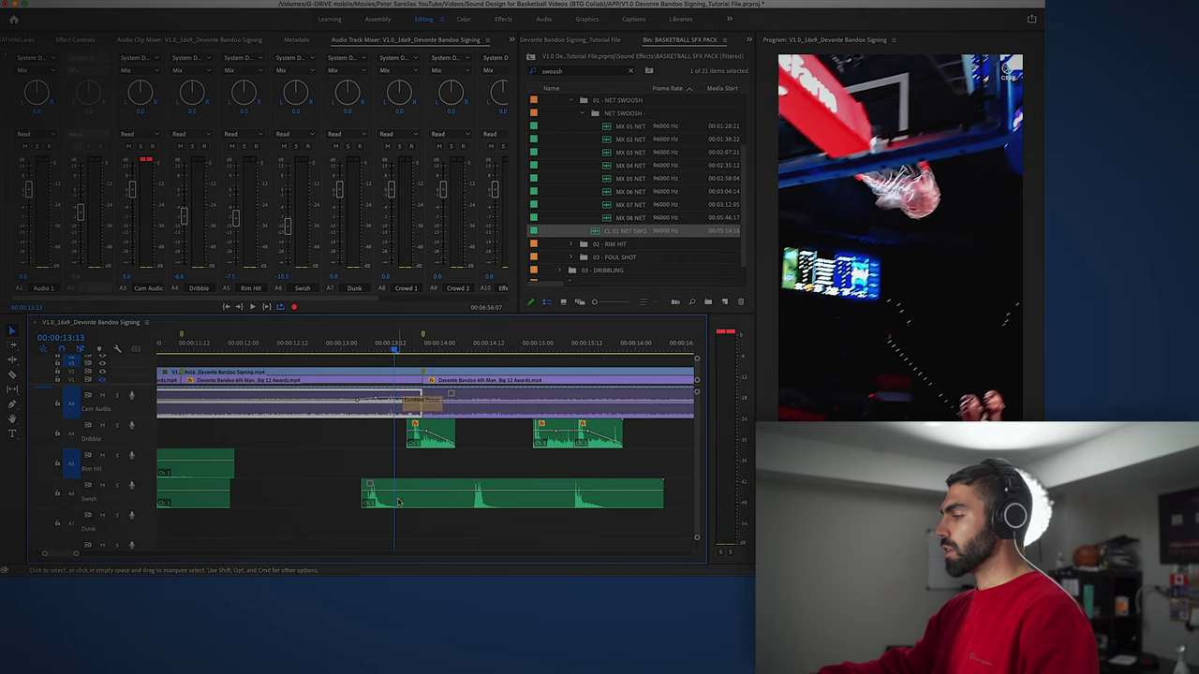
- Align the A6 swish sound with the ball dropping through the net at 00:00:13:13 and cut the clip after its first swish
left_click_drag(401, 505, 422, 503)
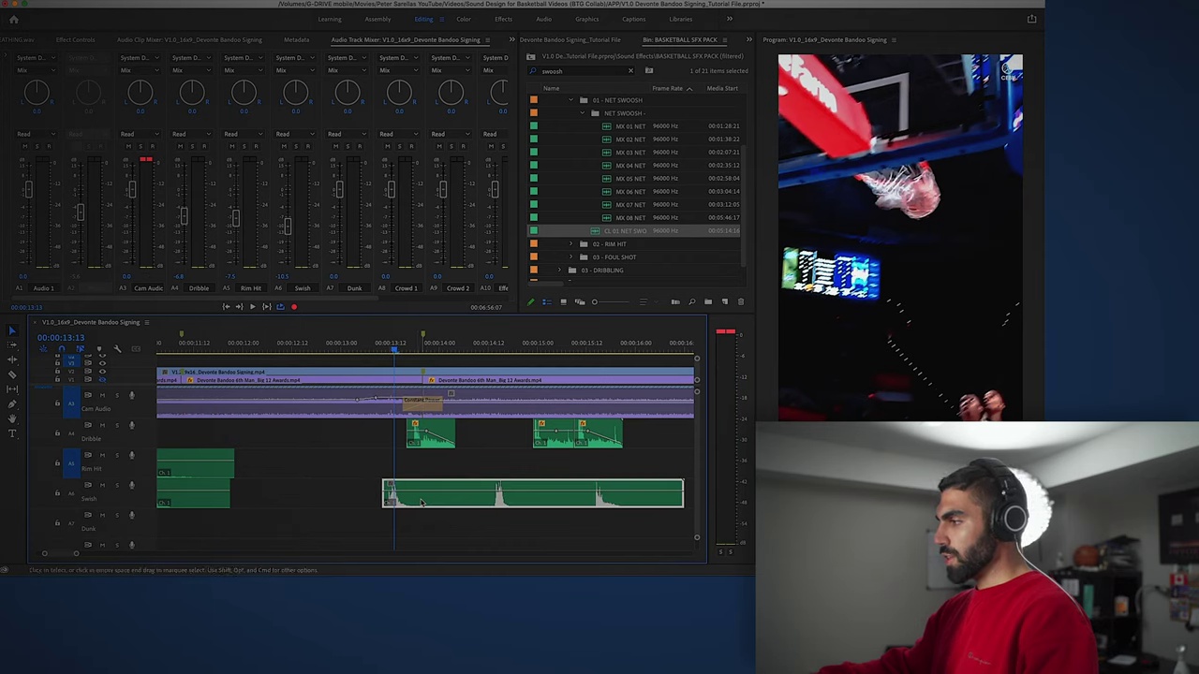
left_click(452, 496)
key("v")
- Adjust the level of the swish clip at 00:00:13:13 while replaying the shot to judge its balance
left_click(415, 497)
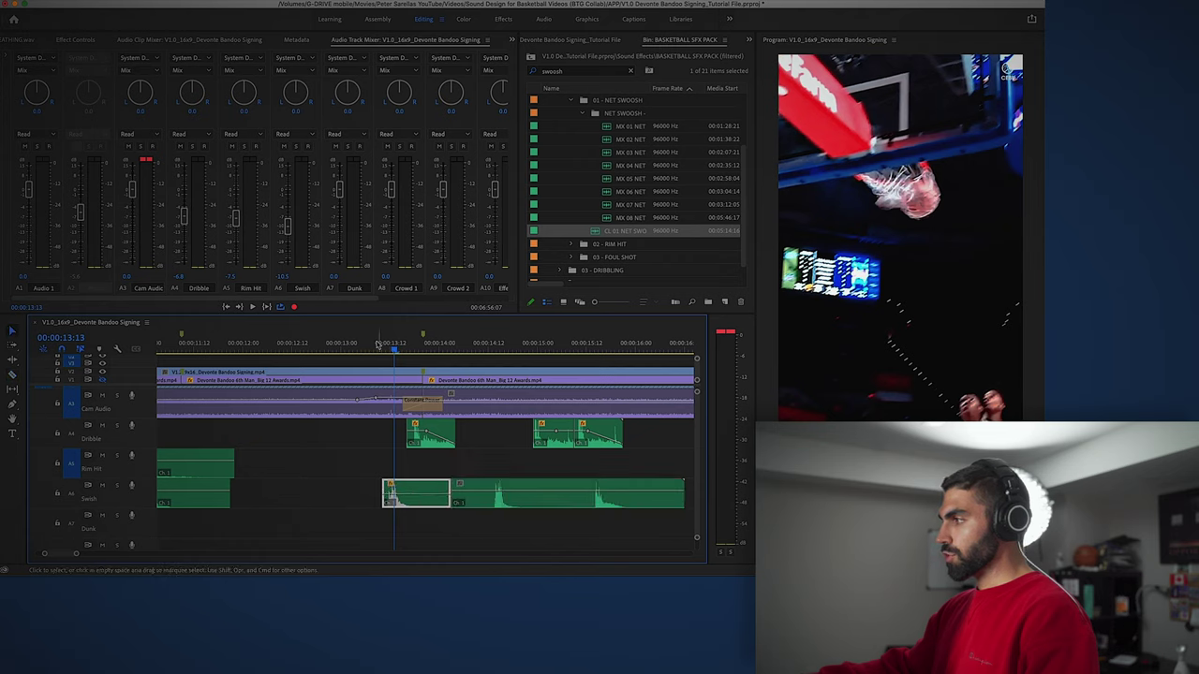
key("space")
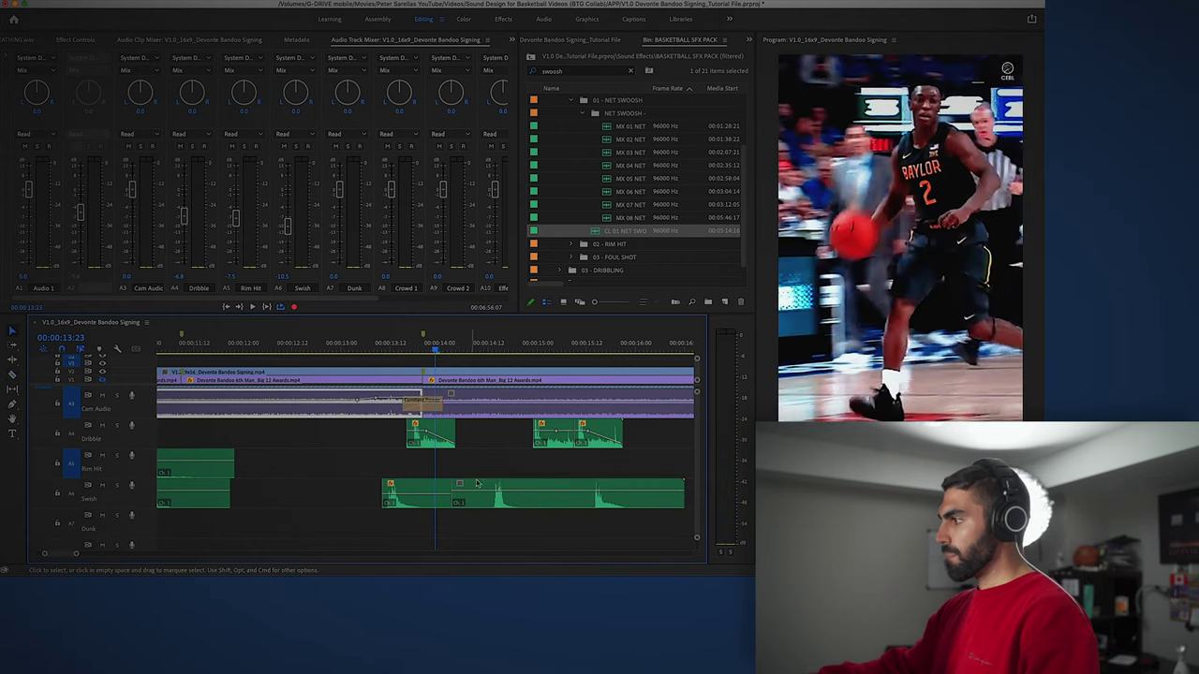
left_click(372, 344)
key("space")
key("space")
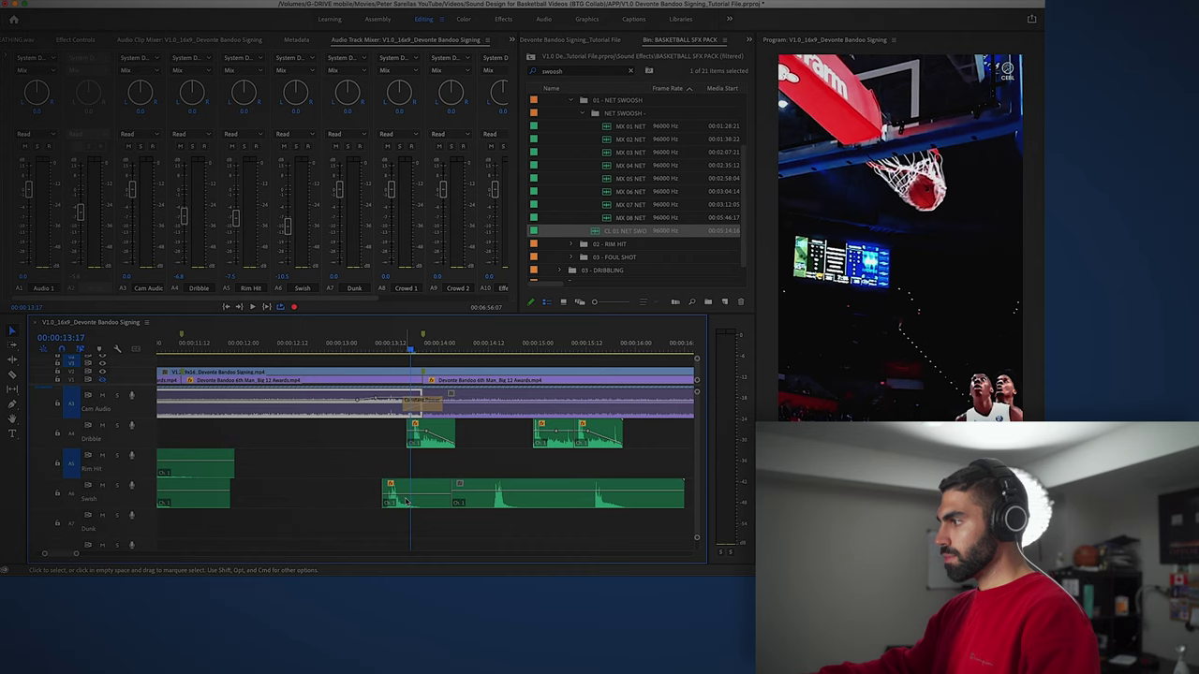
left_click(409, 498)
left_click(367, 343)
key("space")
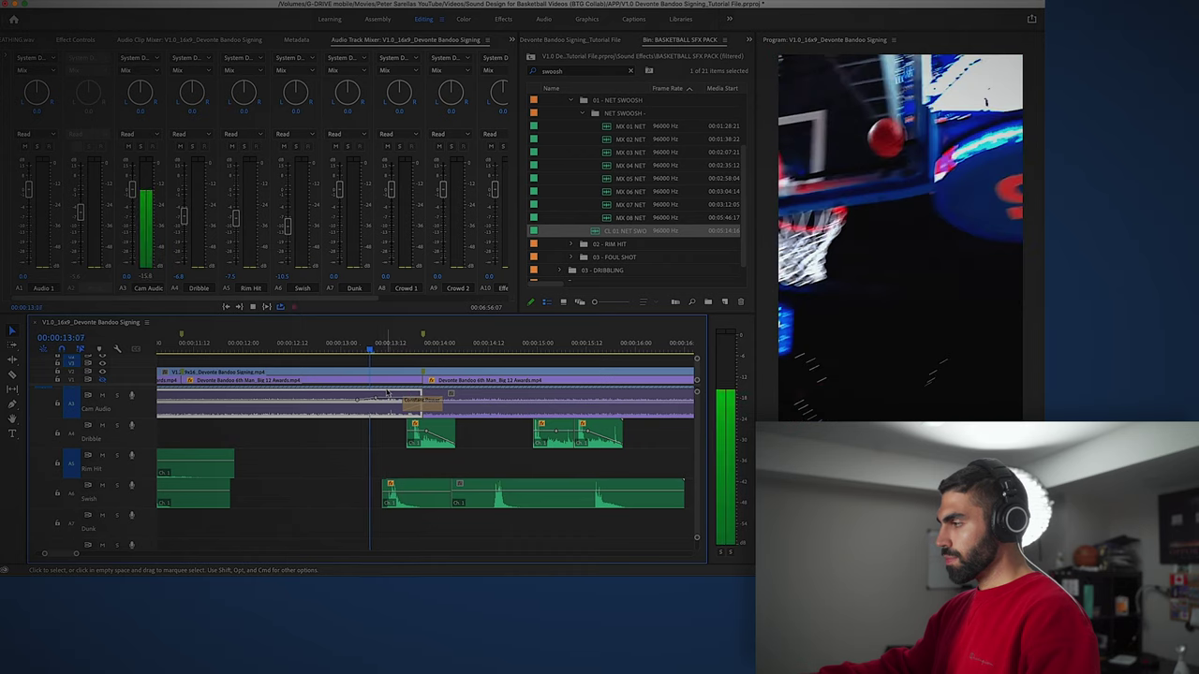
key("space")
- Move the remaining swish clip further along A6 and scrub ahead to the next made shot near 00:00:17:18
left_click_drag(504, 506, 646, 507)
left_click(514, 498)
scroll(514, 498, "right", 1)
left_click_drag(425, 344, 488, 344)
key("minus")
key("minus")
key("equal")
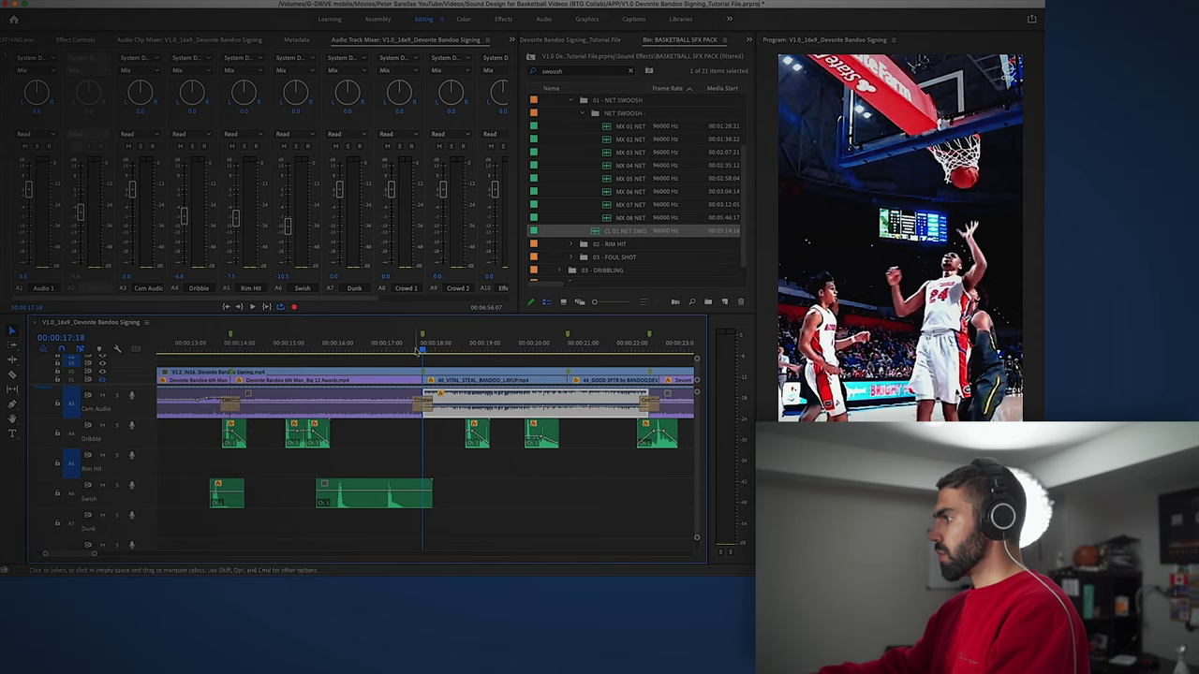
- Locate the ball at the rim at 00:00:17:15 and shape the Cam Audio level around that shot with keyframes
left_click(391, 346)
key("equal")
left_click_drag(422, 346, 476, 346)
key("minus")
key("equal")
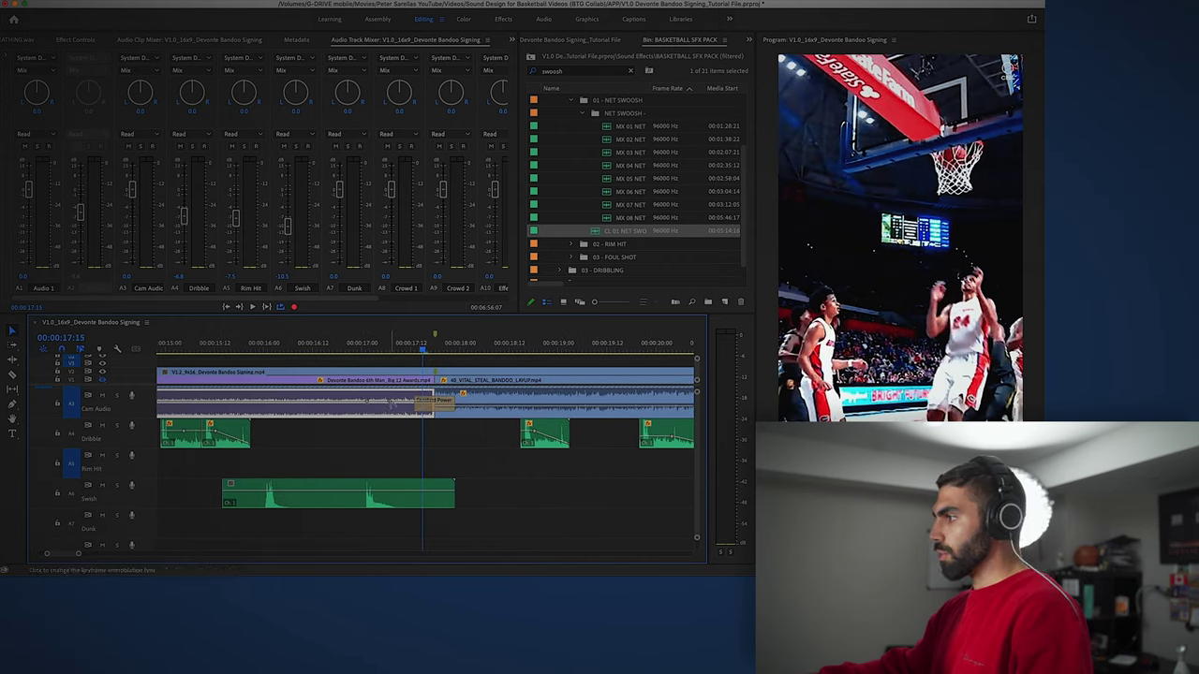
left_click(481, 412)
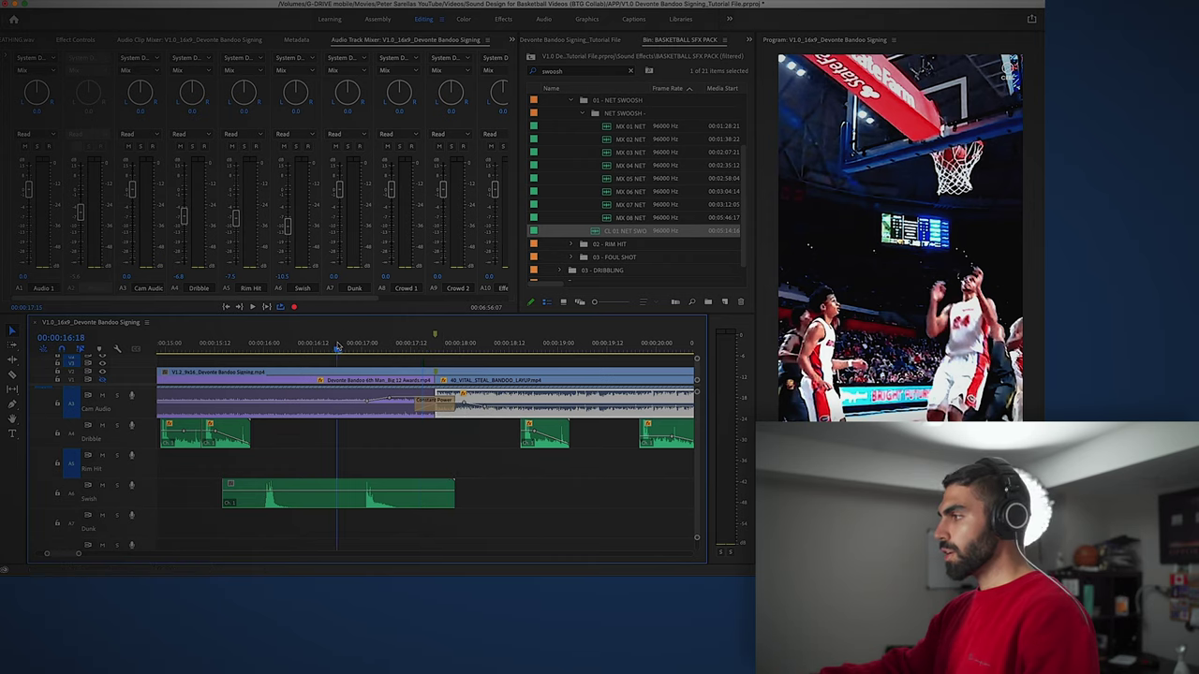
key("space")
- Move the remaining swish clip on A6 past the shot at 00:00:17:16 to just after 00:00:20:00
left_click_drag(358, 347, 427, 339)
left_click_drag(372, 503, 550, 501)
left_click_drag(455, 499, 497, 502)
key("minus")
key("equal")
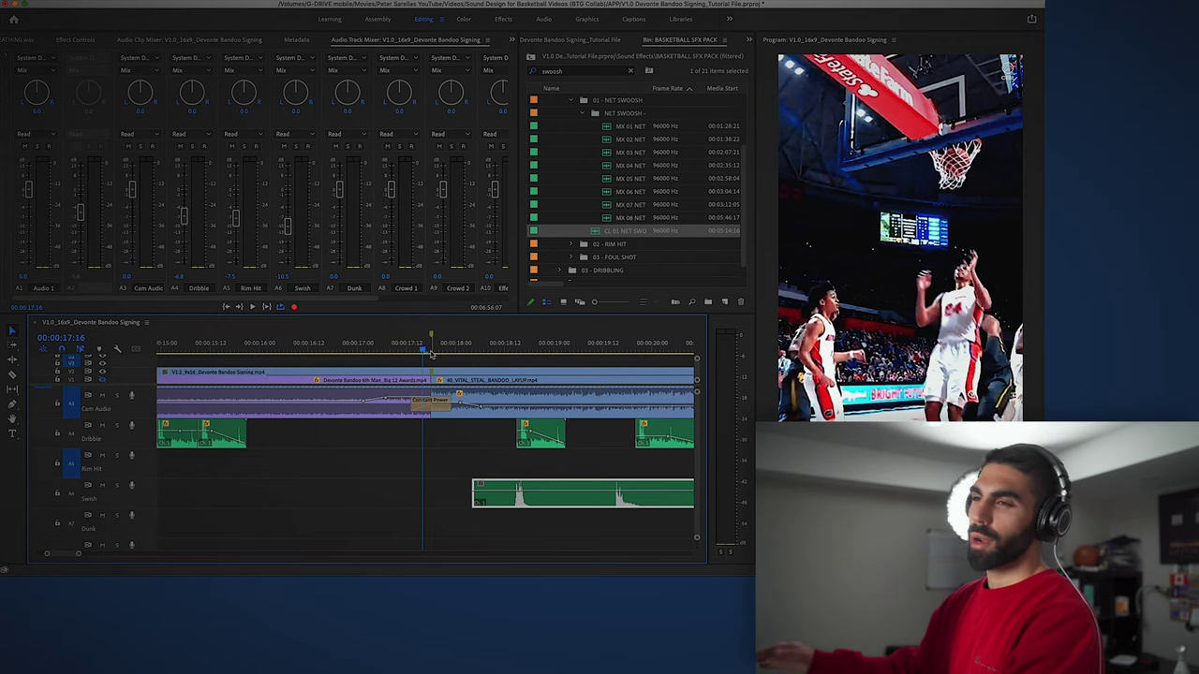
key("minus")
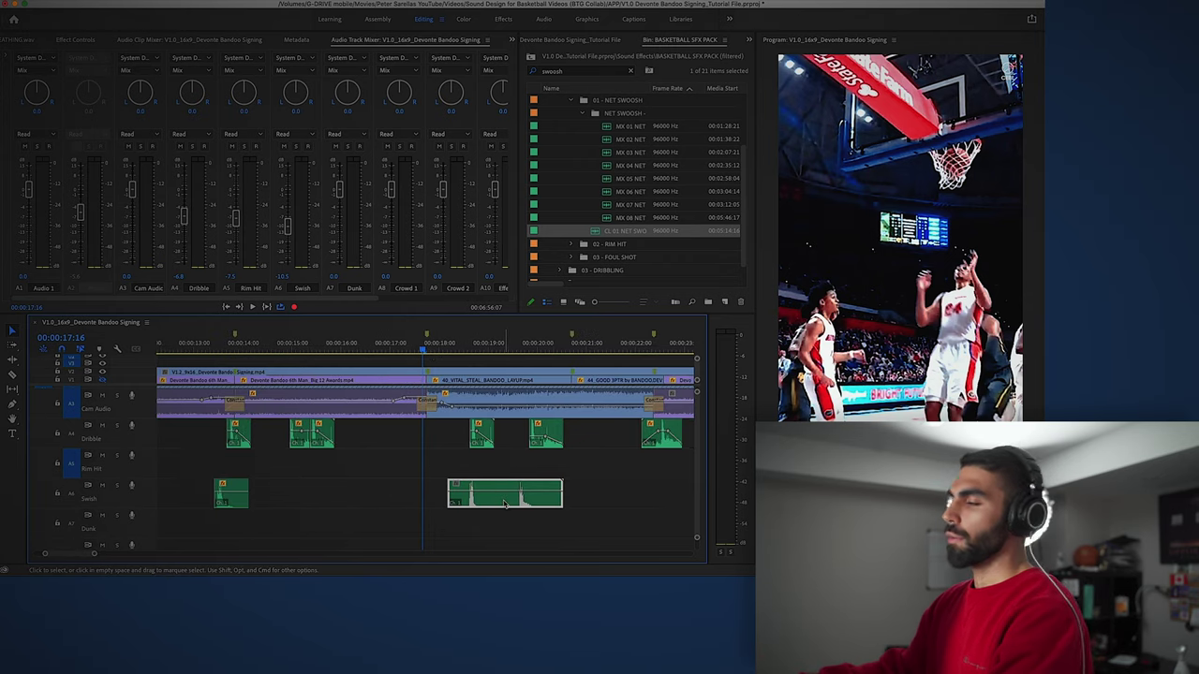
left_click_drag(488, 503, 590, 502)
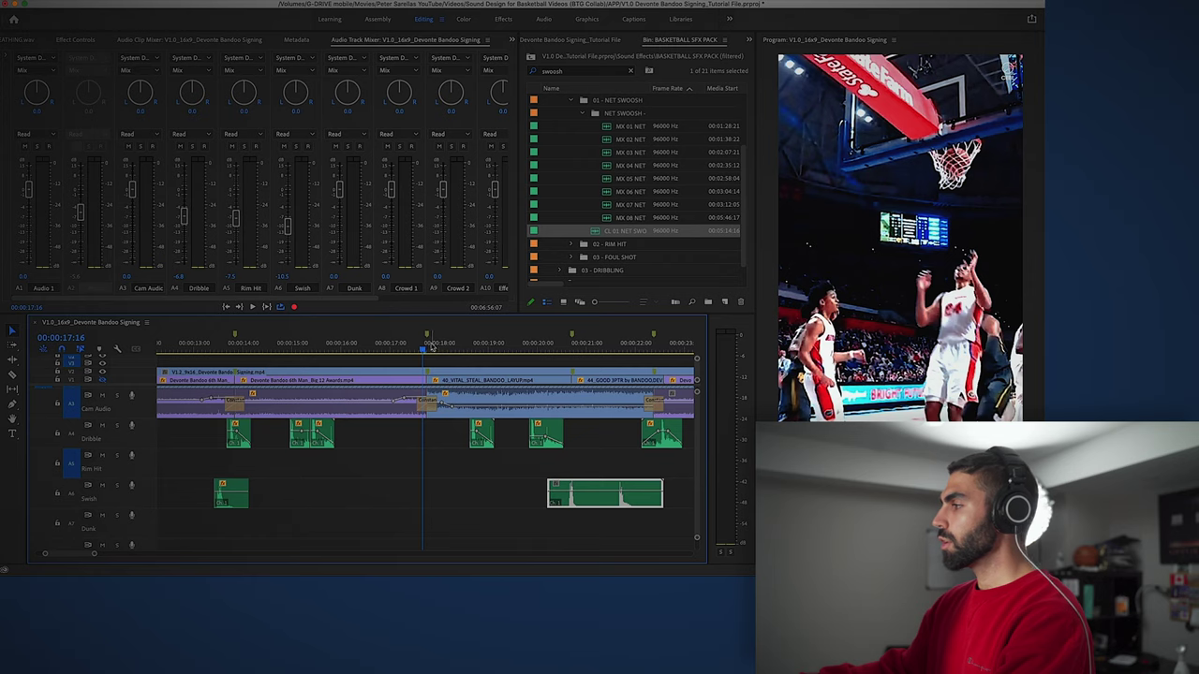
- Scrub to the layup at 00:00:20:08 and align the first swish of the A6 clip with the ball in the net
key("space")
left_click_drag(533, 343, 556, 339)
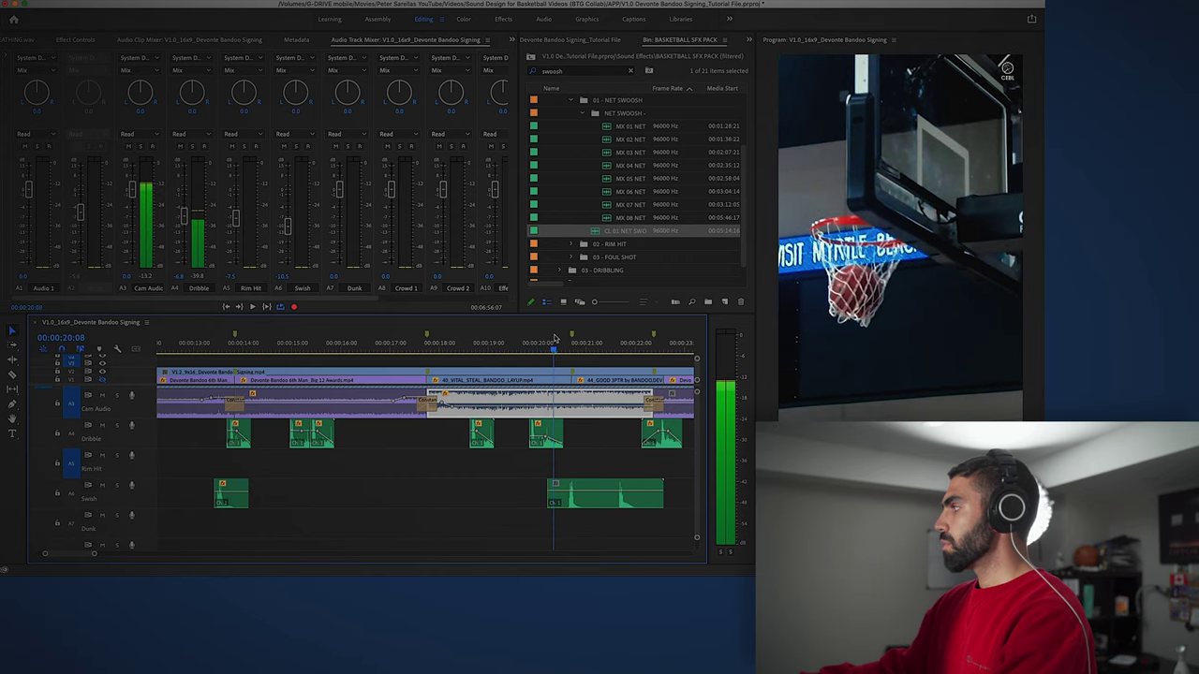
key("equal")
left_click_drag(534, 500, 497, 503)
key("equal")
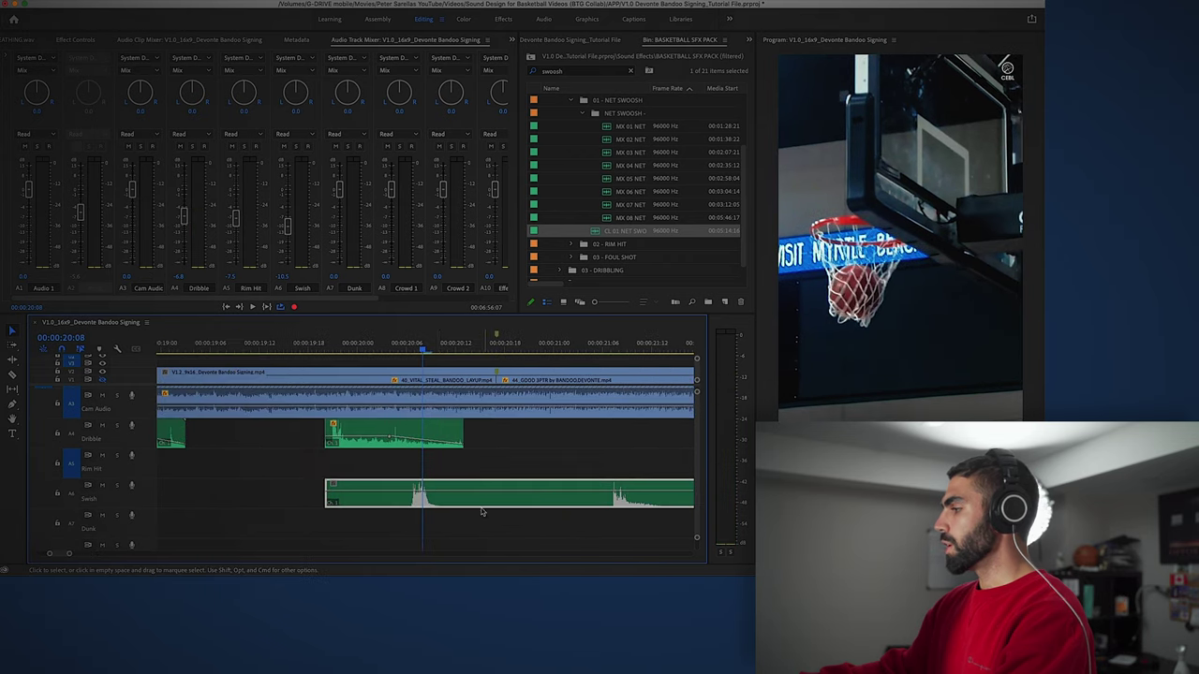
key("=")
key("-")
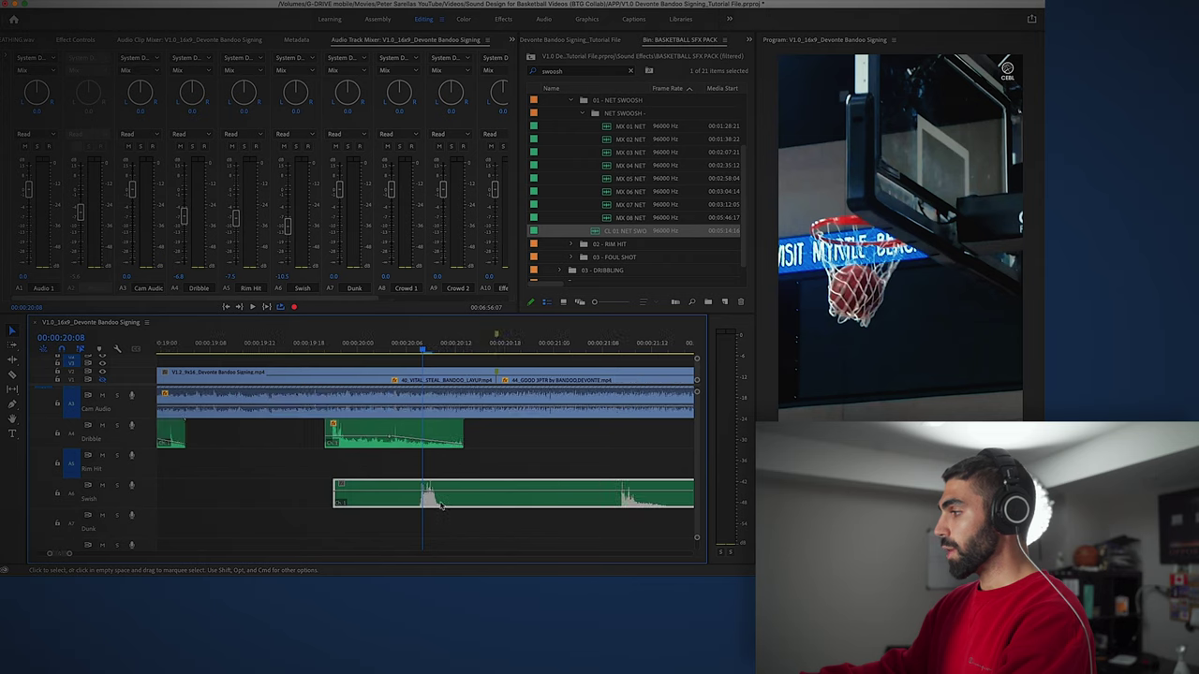
- Split the A6 clip after the swish at 00:00:20:08, move the remainder further along, and trim the silence before the swish
key("-")
left_click_drag(513, 503, 626, 503)
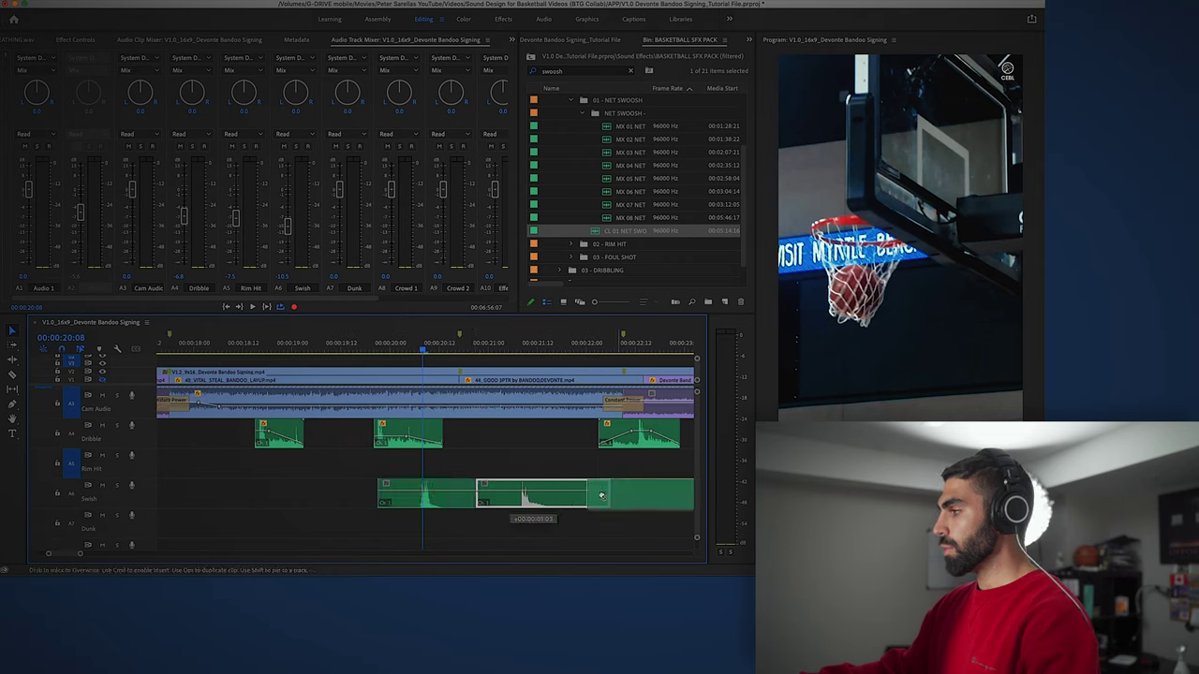
left_click_drag(374, 502, 412, 502)
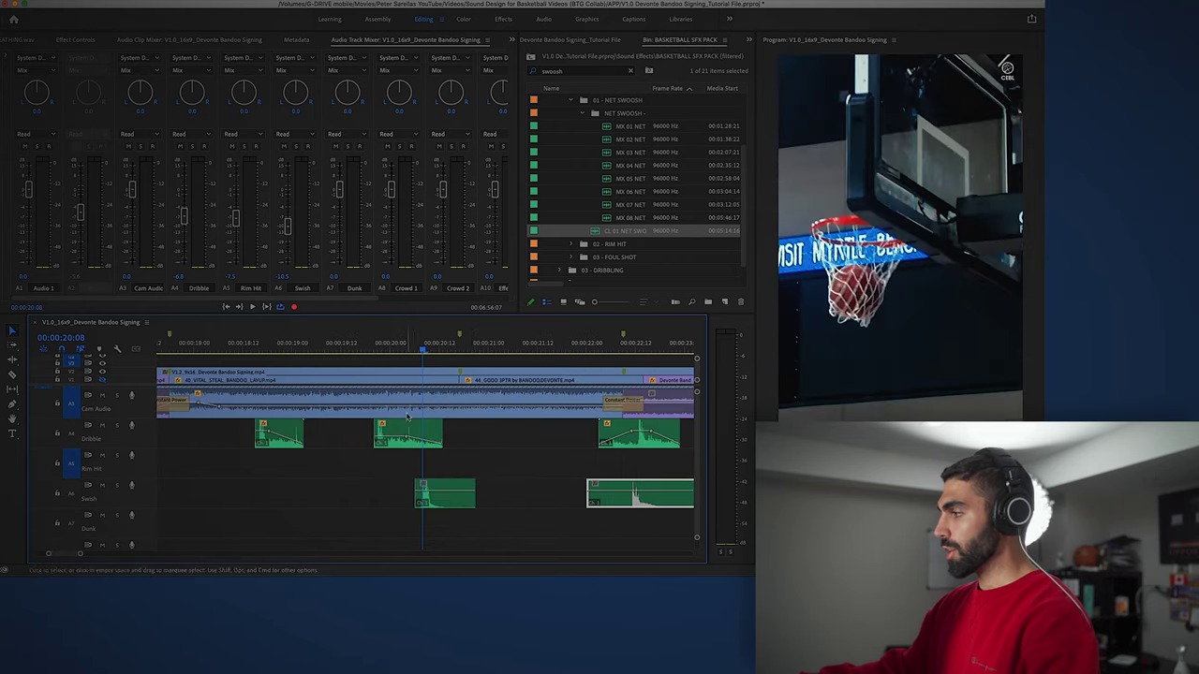
- Play back the layup at 00:00:20:08 and adjust the level of its swish clip
left_click(399, 346)
key("space")
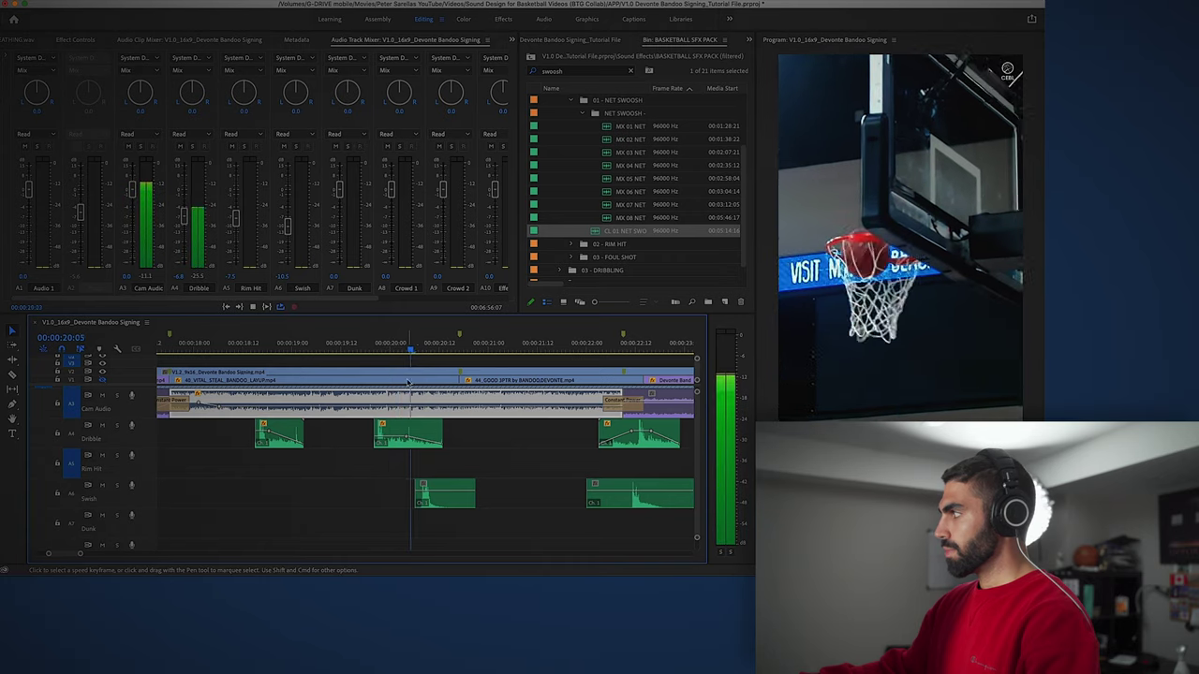
key("=")
key("=")
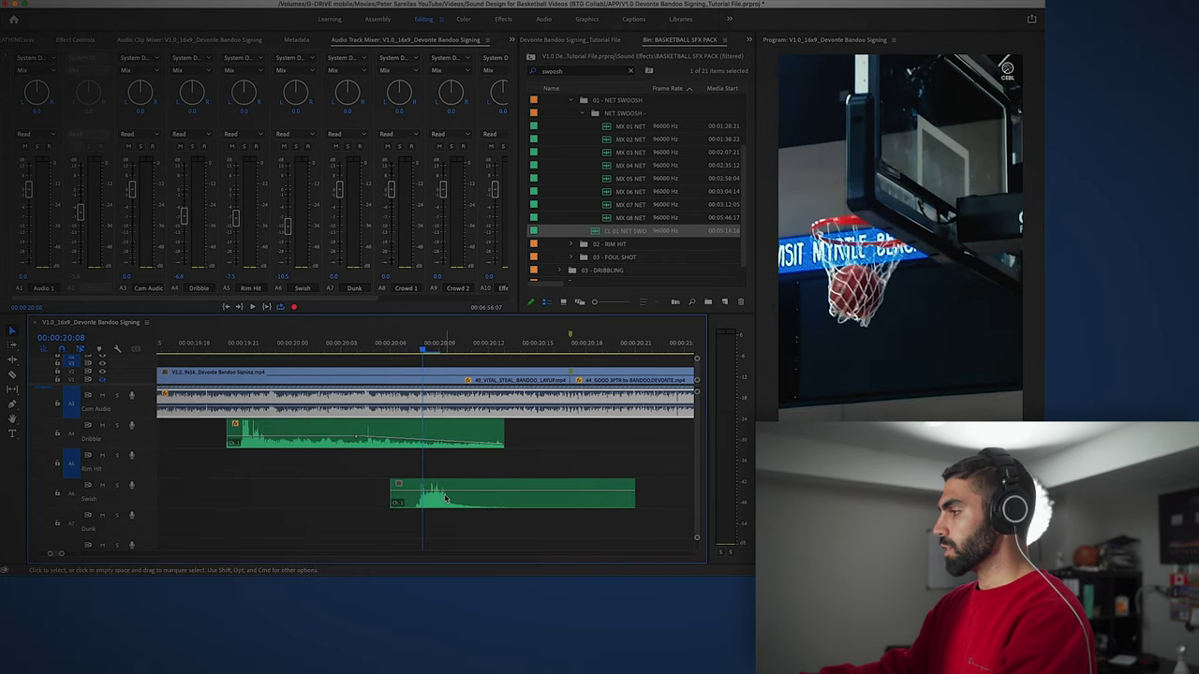
left_click(447, 497)
left_click_drag(272, 341, 227, 343)
key("space")
key("space")
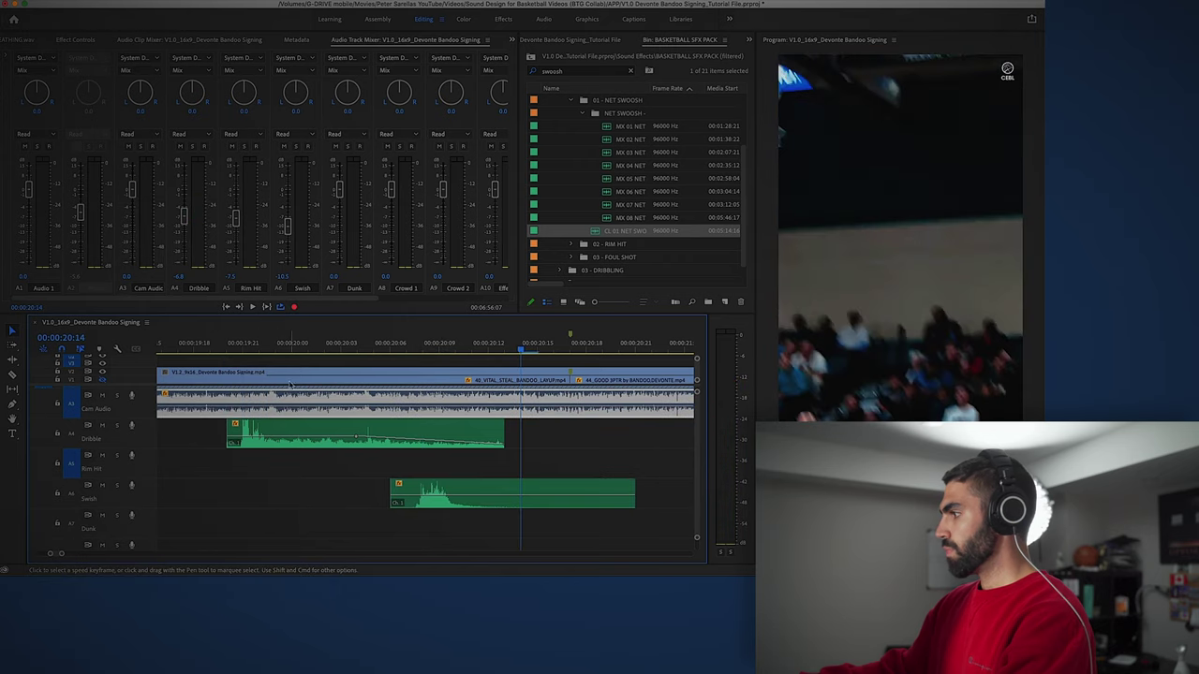
- Solo the Swish track and replay the swish around 00:00:20:08 to hear it on its own
key("minus")
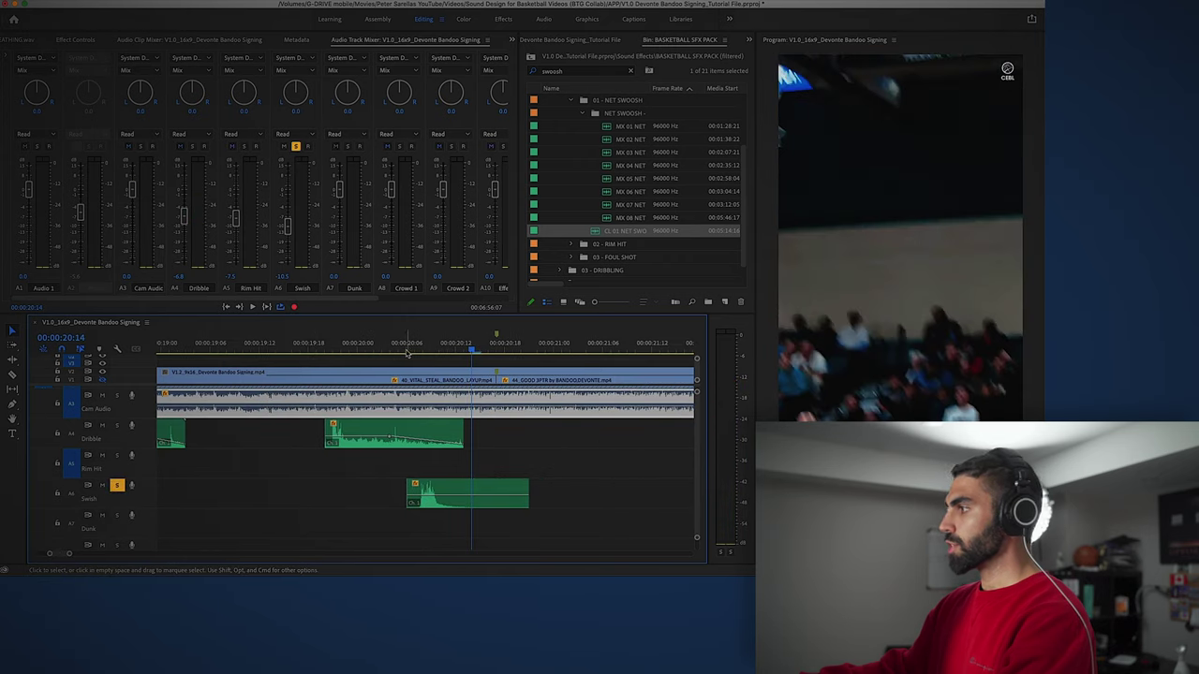
left_click_drag(401, 354, 383, 353)
key("space")
key("space")
left_click(384, 353)
key("space")
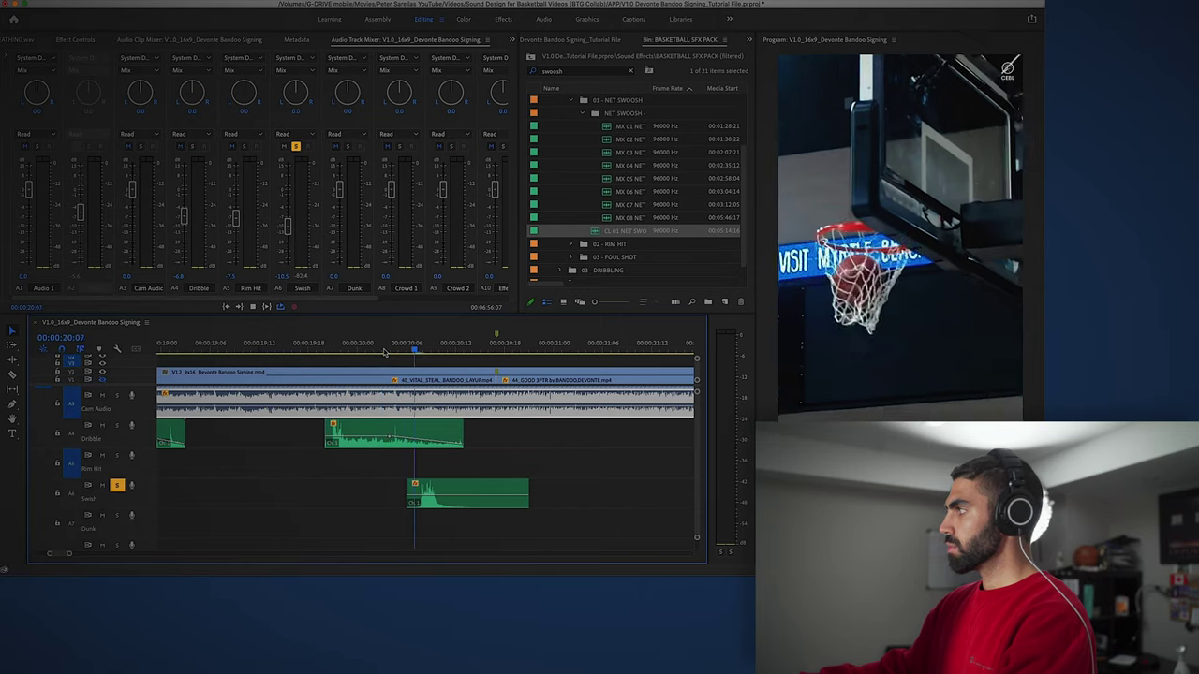
- Turn off solo on the Swish track and replay the layup around 00:00:20:08 with all tracks audible
left_click(379, 353)
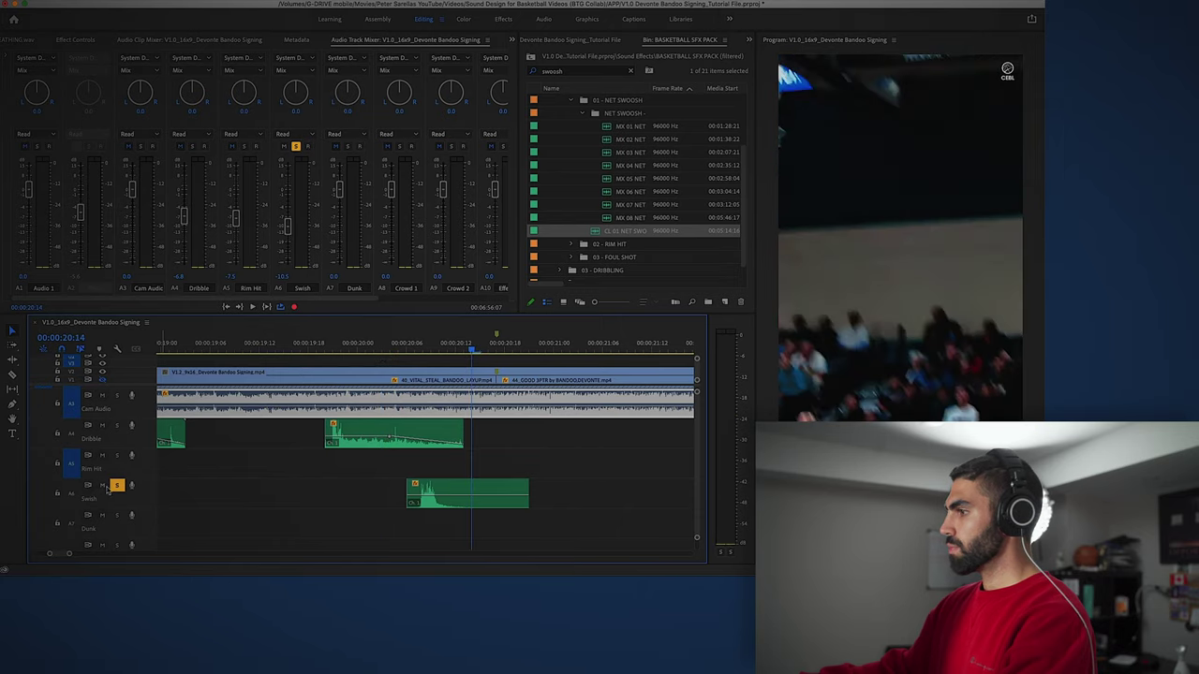
left_click(298, 348)
key("space")
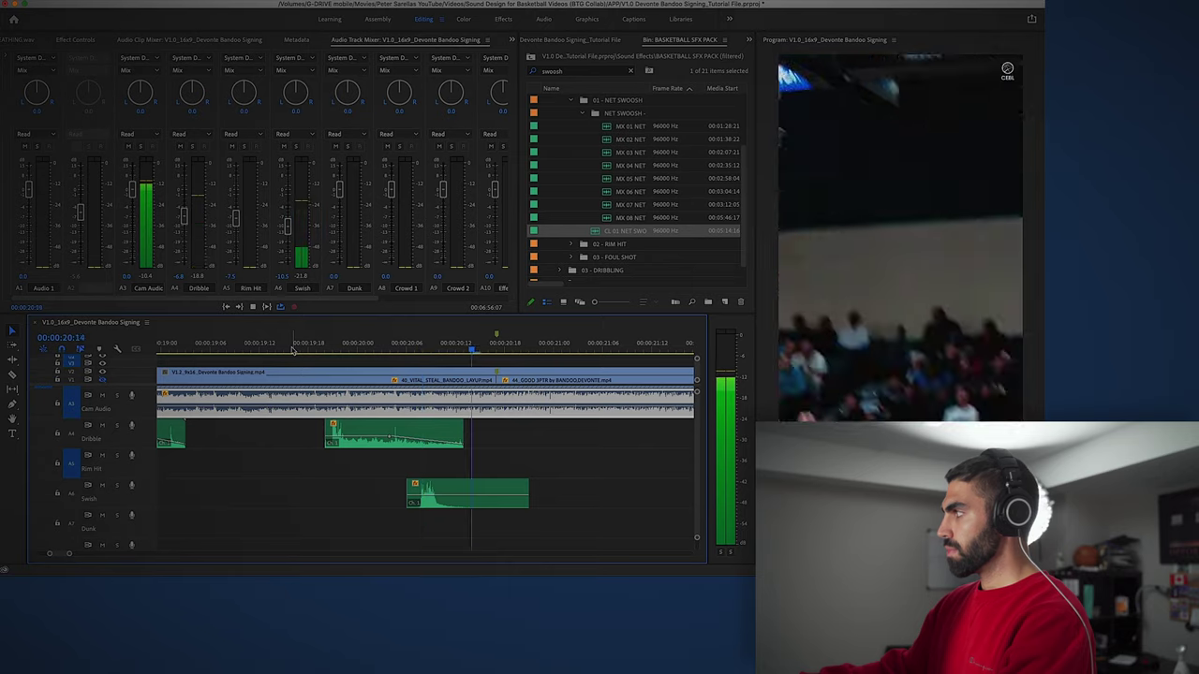
key("space")
- Align the next swish of the remaining A6 clip with the ball in the net at 00:00:22:07 and trim the silence before it
key("minus")
key("space")
key("minus")
key("equal")
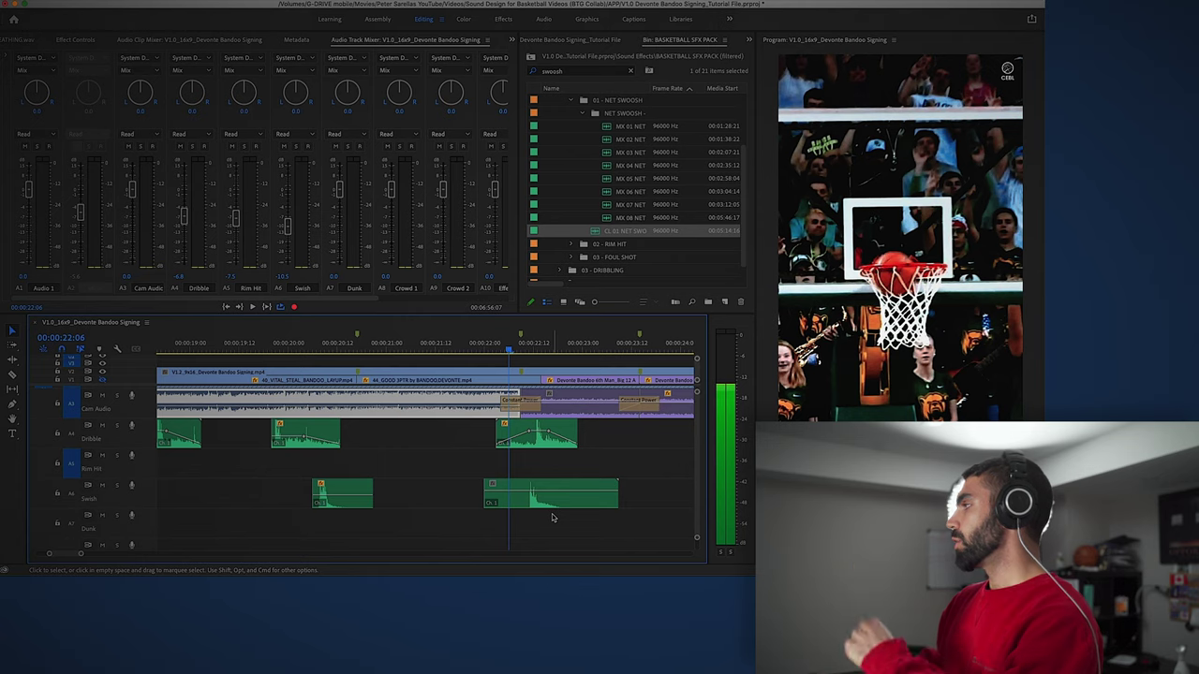
key("Right")
key("=")
key("=")
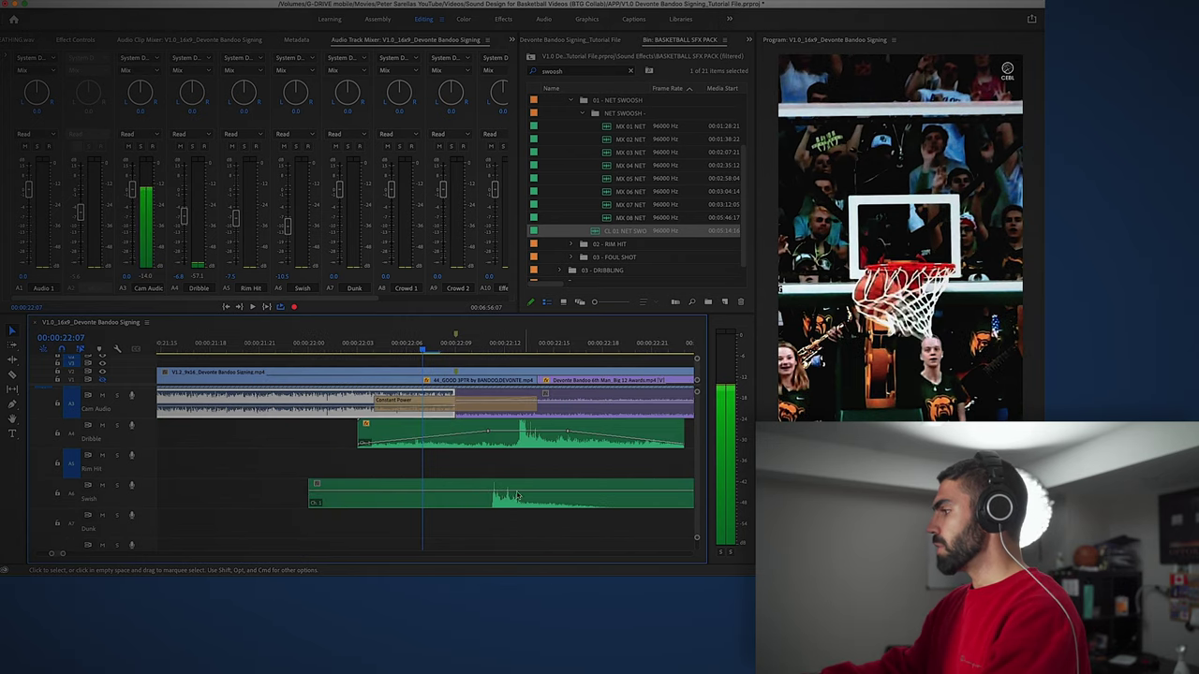
left_click_drag(513, 499, 408, 504)
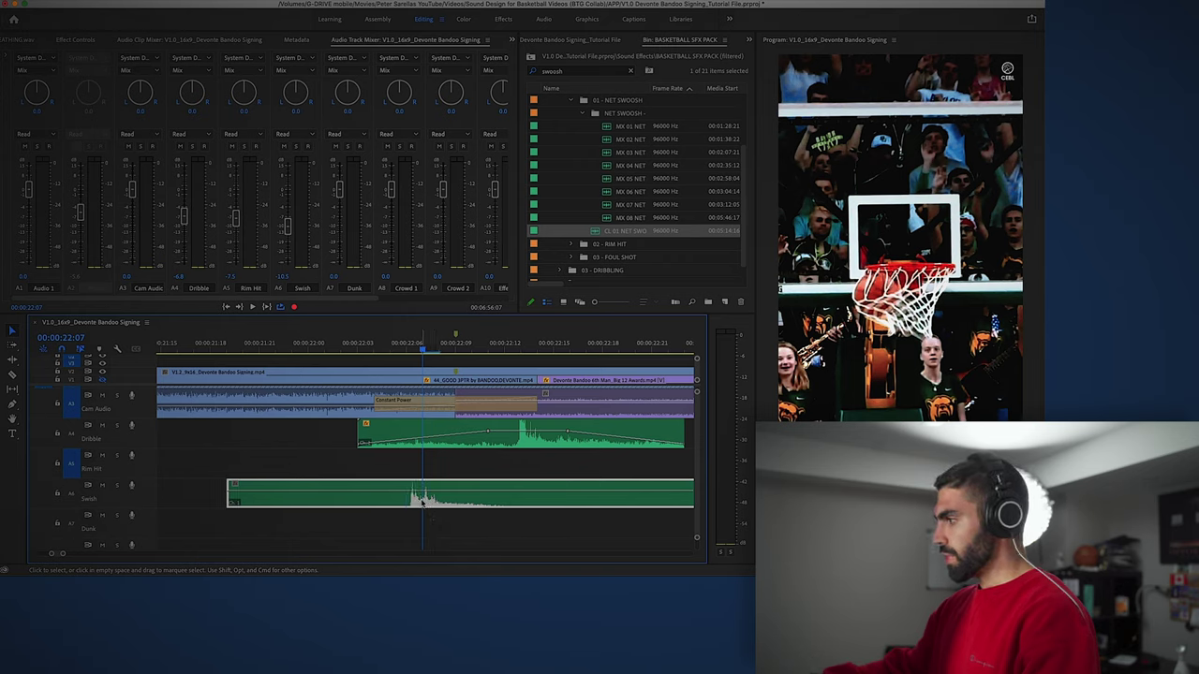
left_click_drag(231, 499, 409, 501)
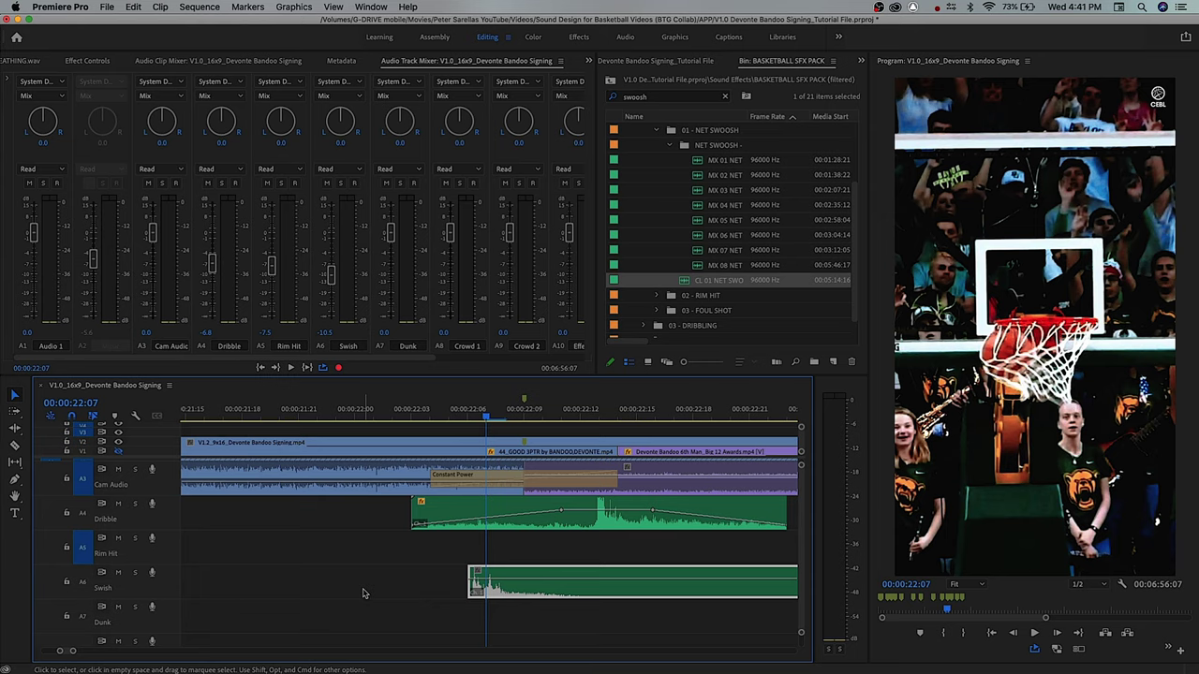
- Switch the timeline to audio time units for sub-frame placement of the A6 swish at 00:00:22:07
left_click(169, 386)
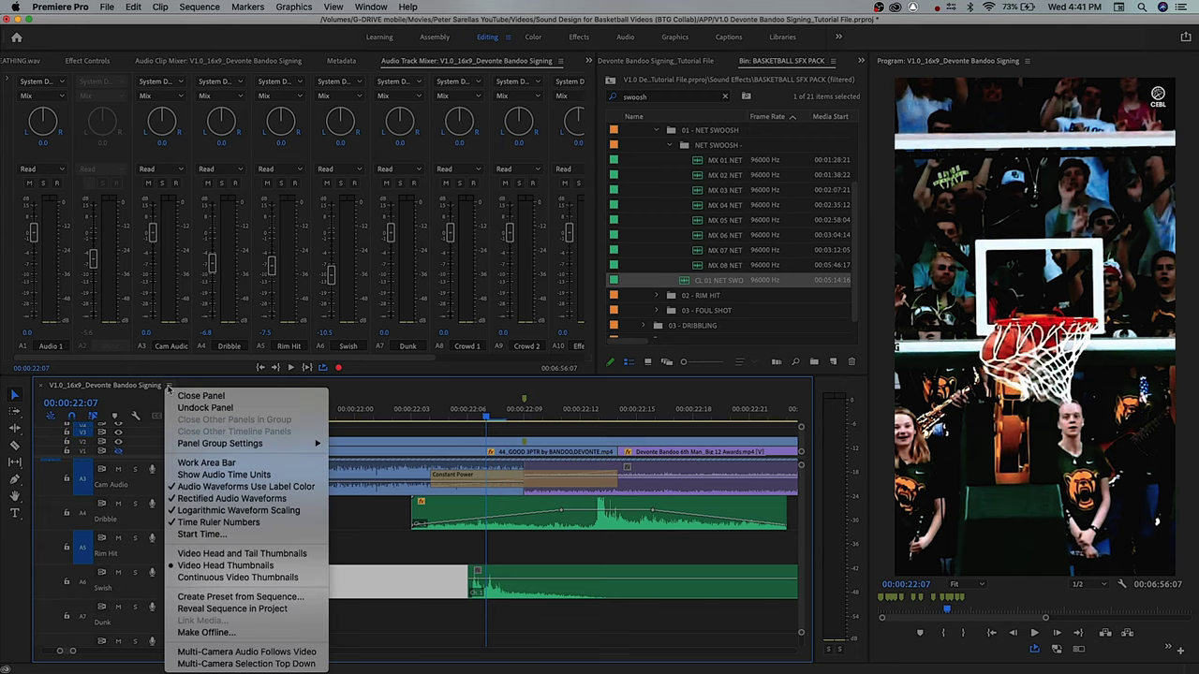
left_click(228, 476)
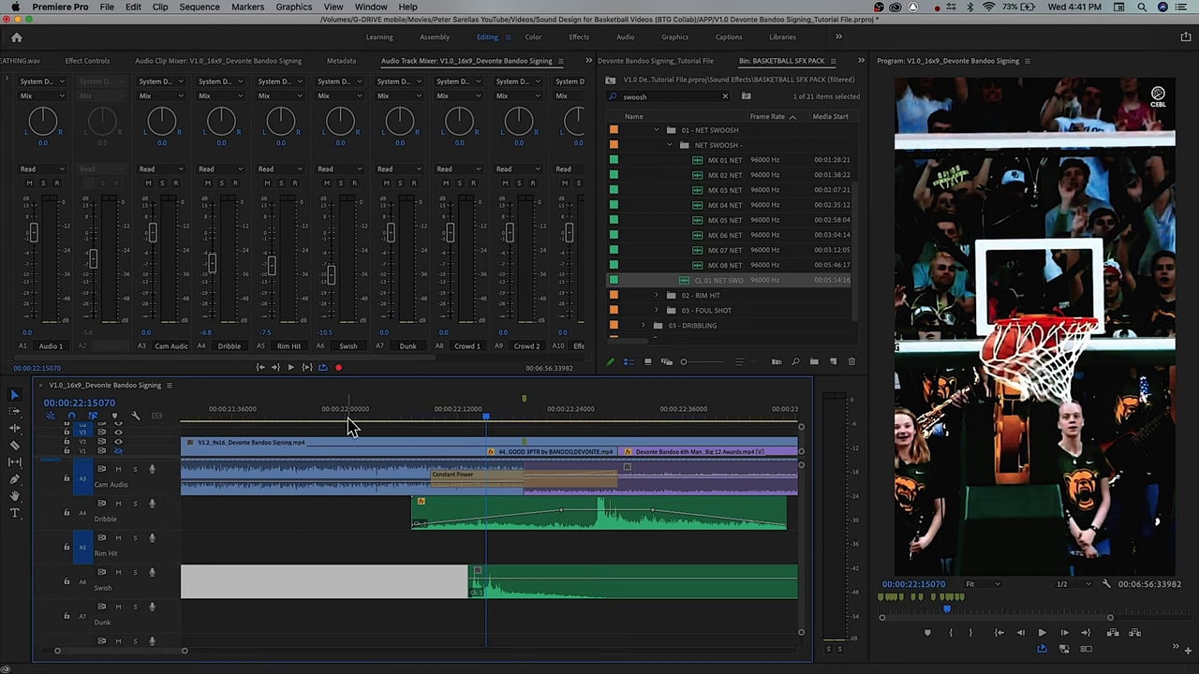
key("equal")
key("equal")
key("equal")
key("equal")
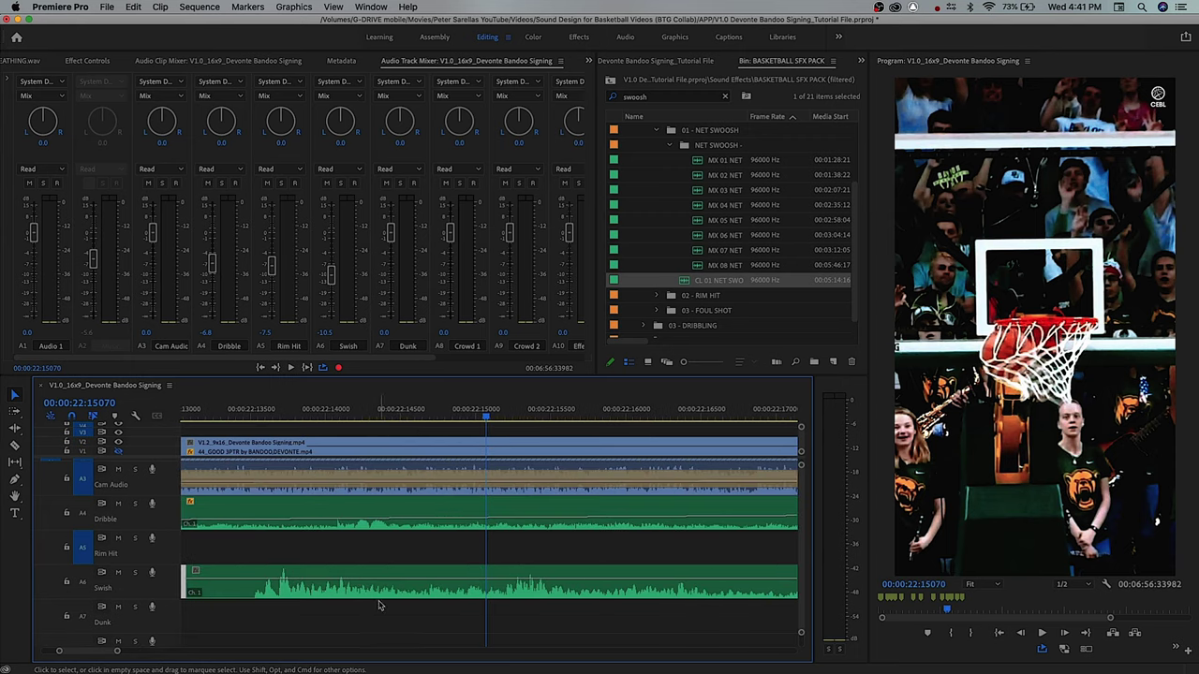
- Shift the A6 swish clip slightly so its onset meets the playhead, and return the timeline to frame timecode
left_click_drag(310, 590, 527, 592)
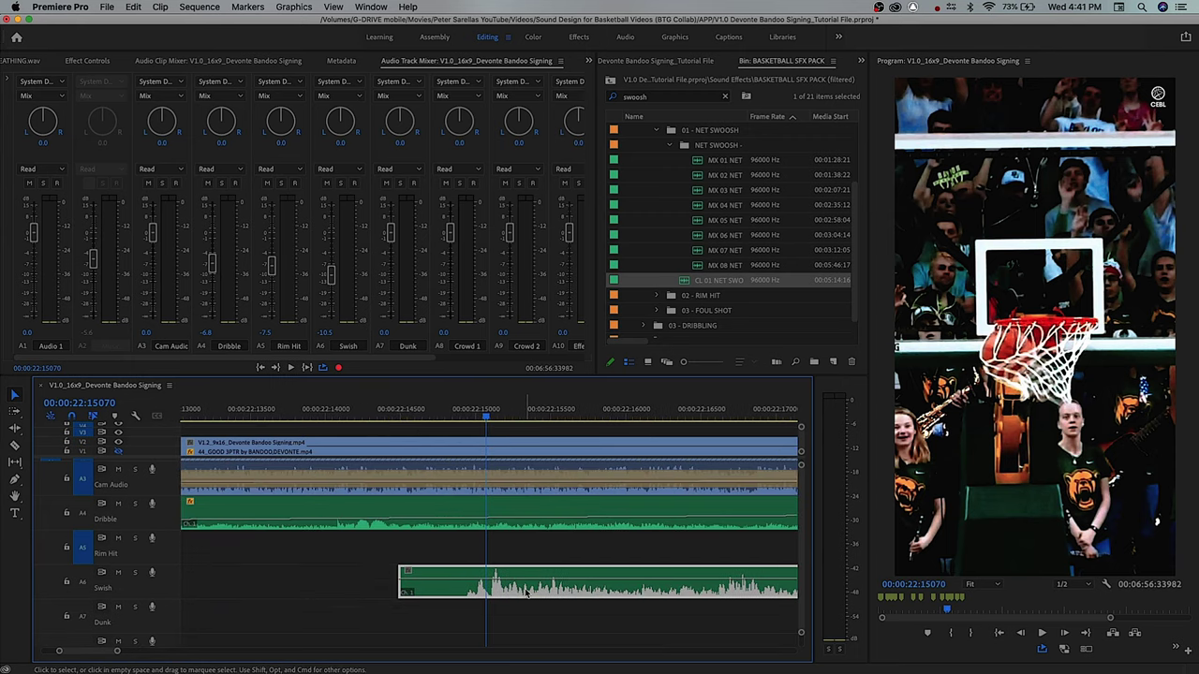
key("equal")
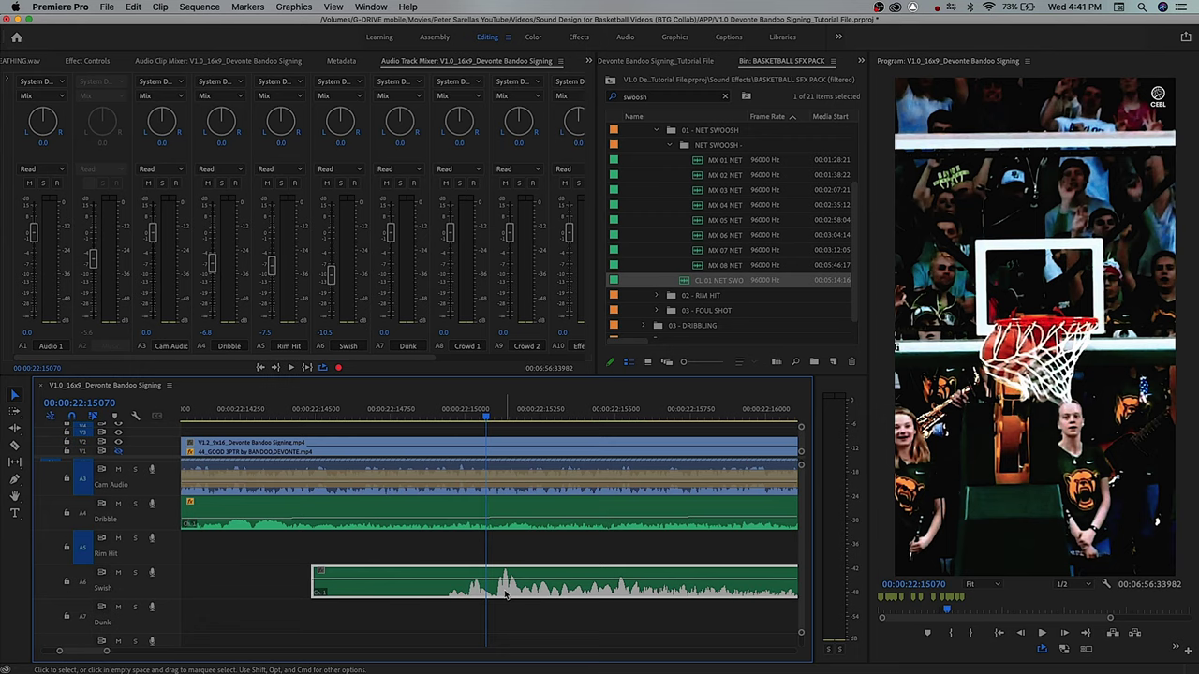
left_click_drag(505, 593, 524, 590)
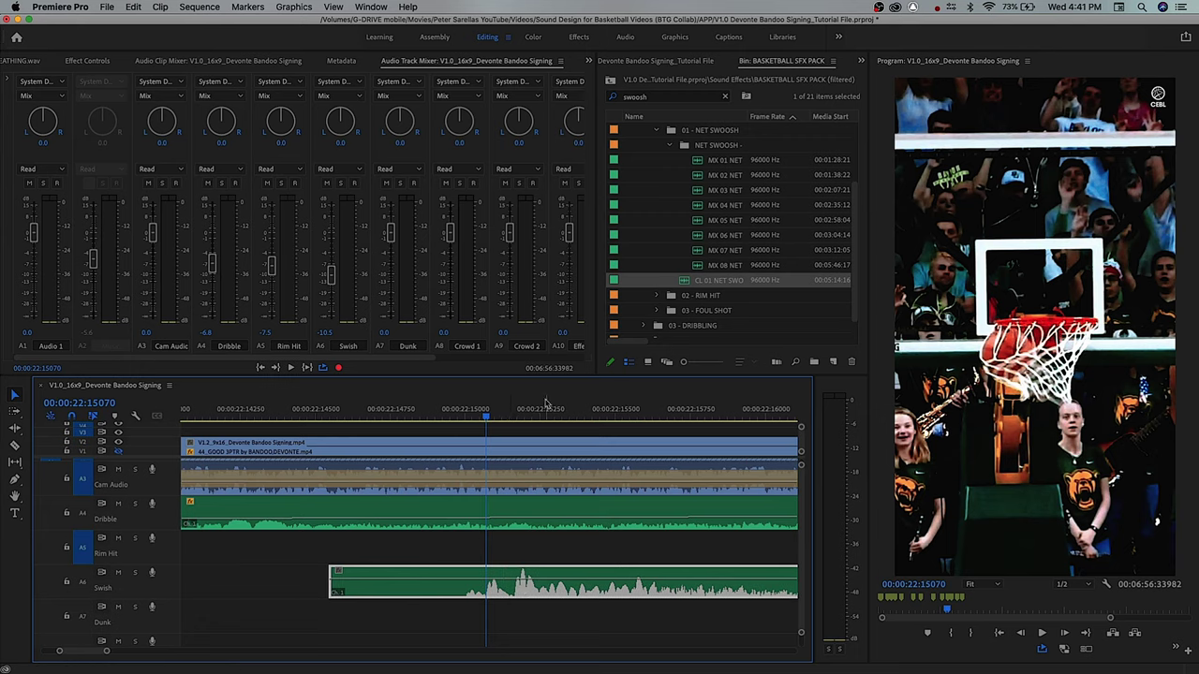
key("minus")
key("minus")
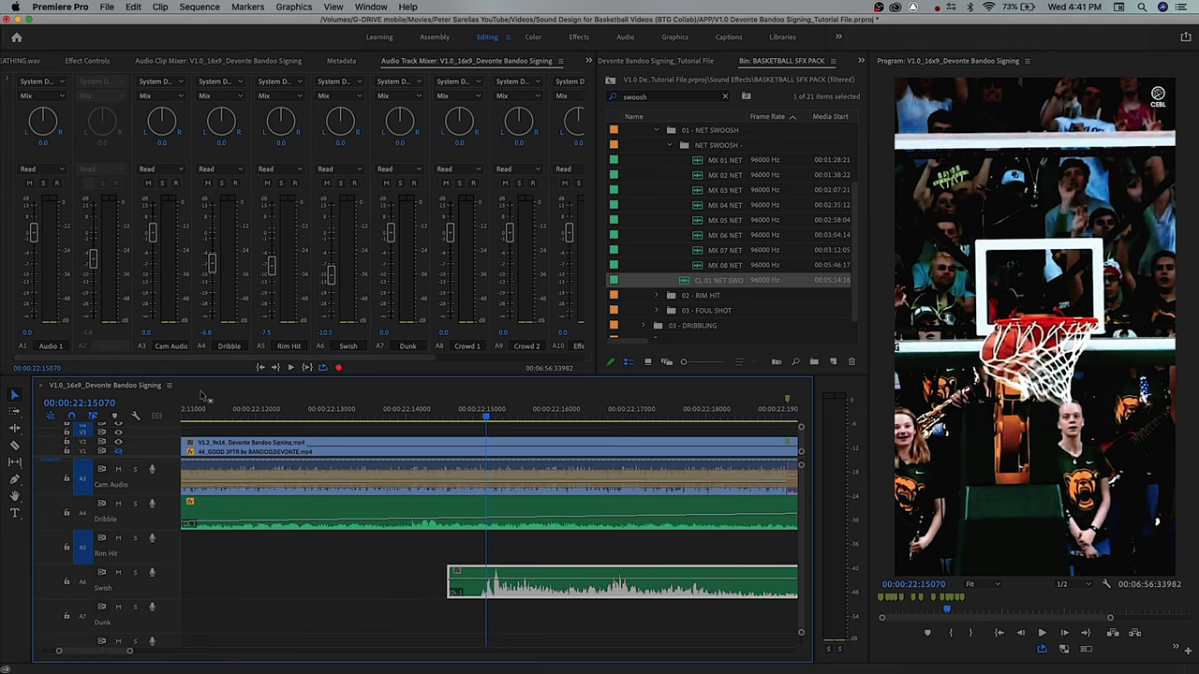
left_click(167, 386)
left_click(222, 475)
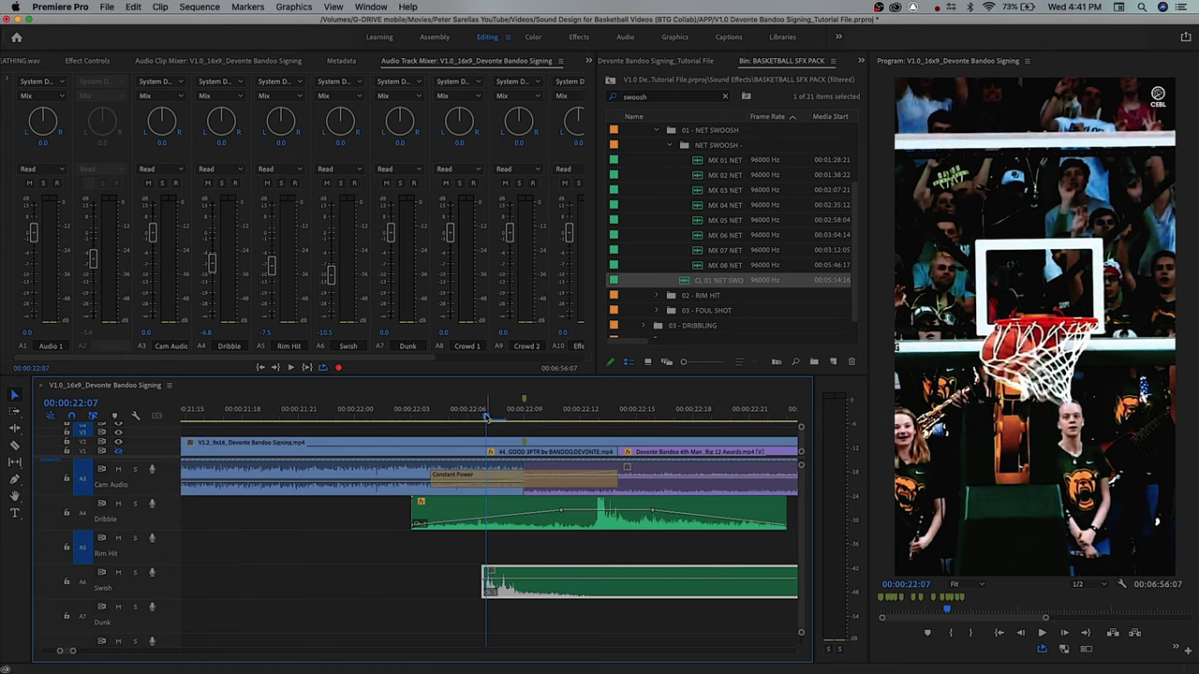
- Scrub and replay the three-pointer around 00:00:22:07 to check the swish timing
mouse_move(480, 418)
left_mouse_down()
mouse_move(507, 419)
mouse_move(491, 419)
left_mouse_up()
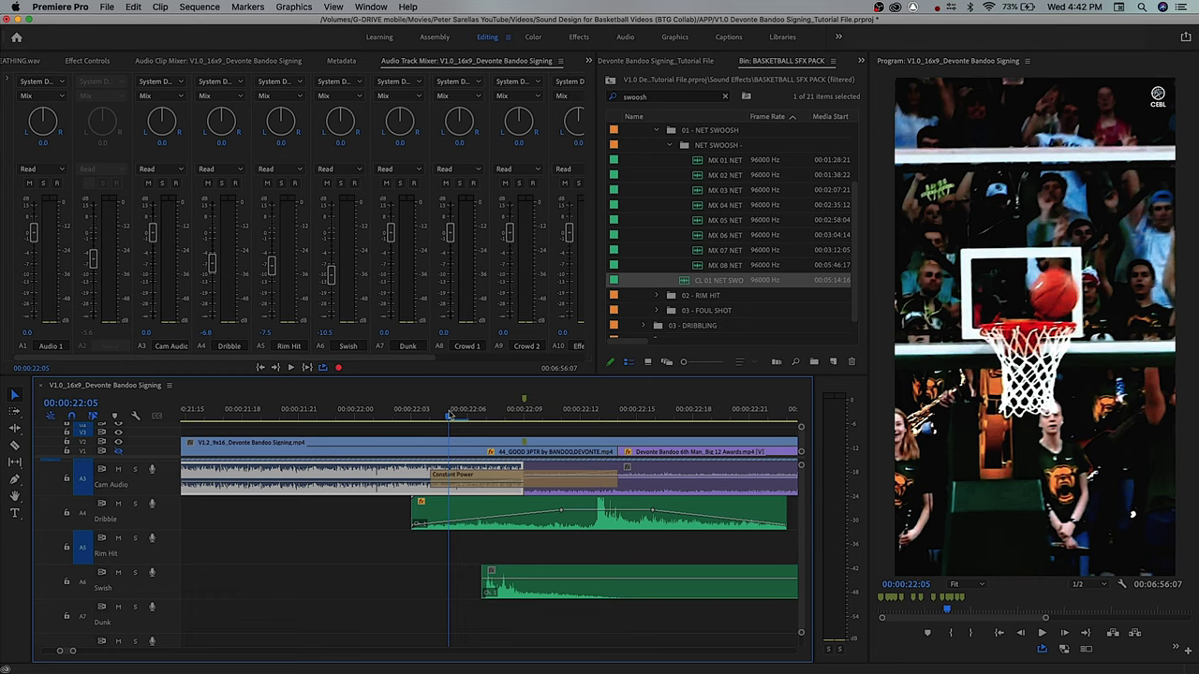
left_click_drag(449, 415, 393, 417)
key("space")
key("space")
left_click(391, 417)
key("space")
key("space")
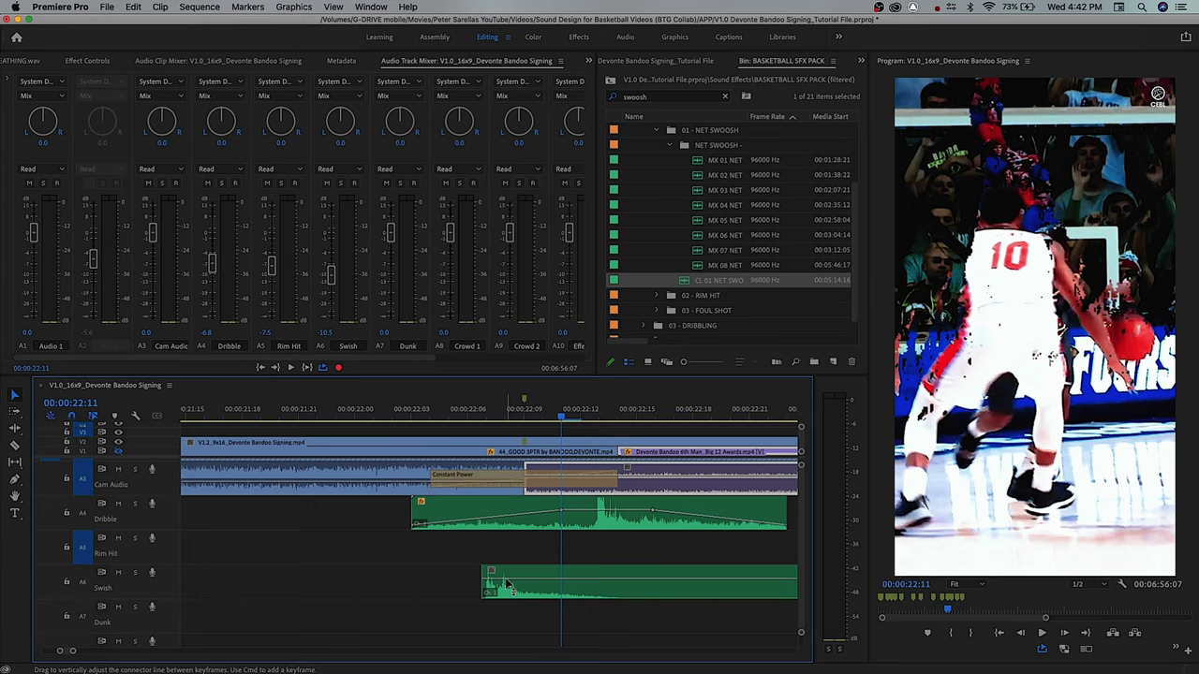
- Raise the level of the swish clip at 00:00:22:07 and replay the three-pointer
left_click(506, 587)
left_click(374, 409)
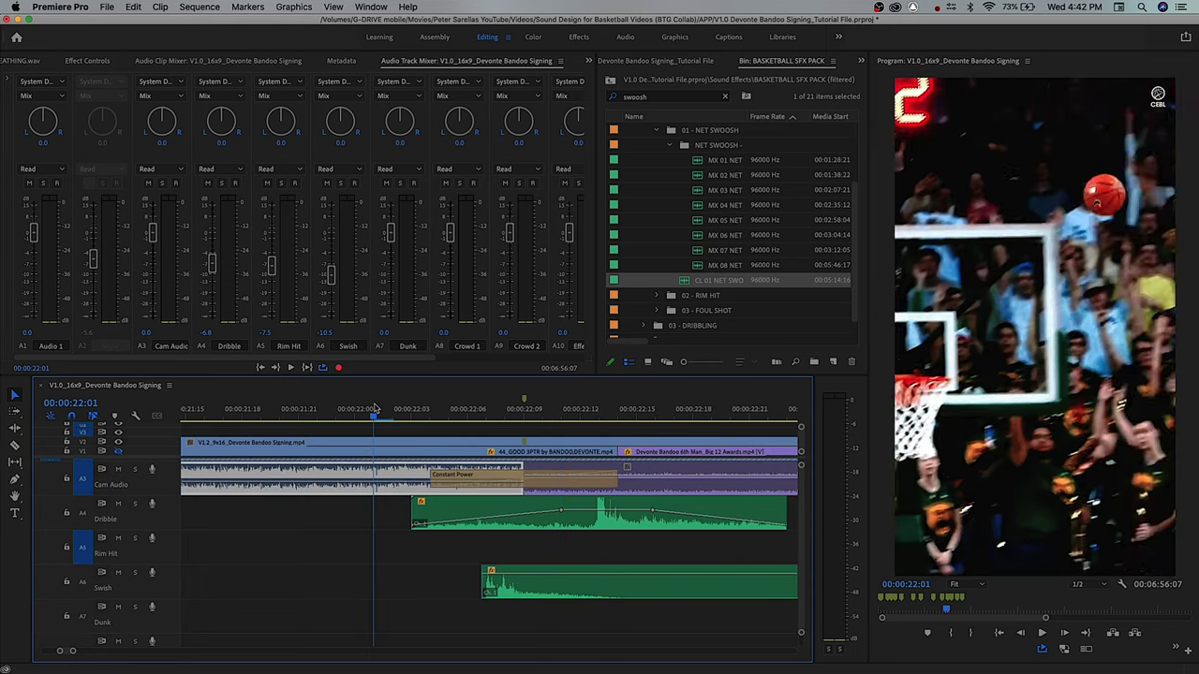
key("space")
key("space")
left_click(375, 408)
key("space")
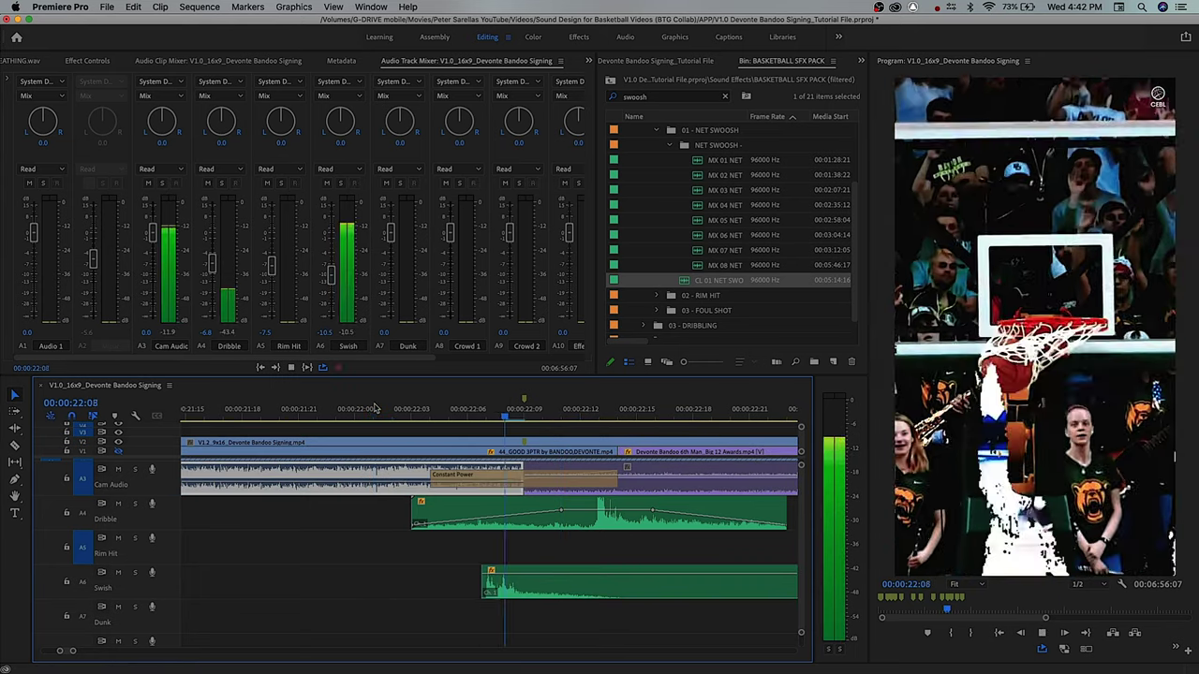
left_click(397, 410)
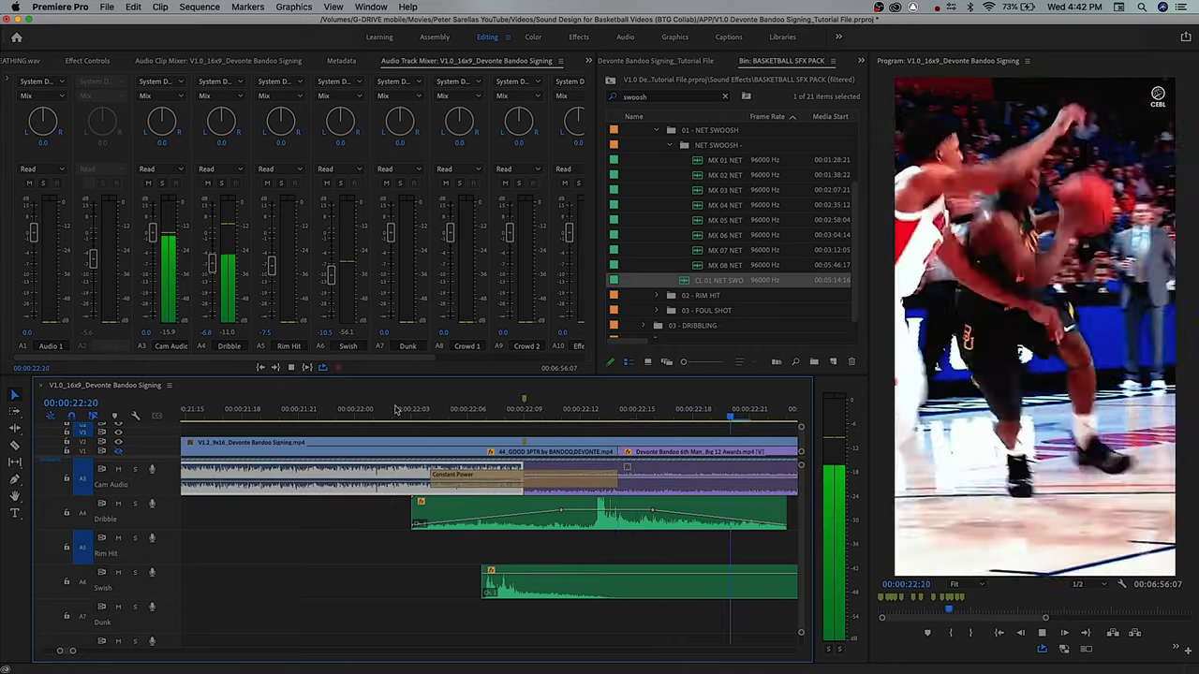
key("space")
- Play on to the last shot and reshape the final Cam Audio clip's volume keyframes around 00:00:25:14 to boost that section
key("minus")
key("minus")
key("minus")
key("space")
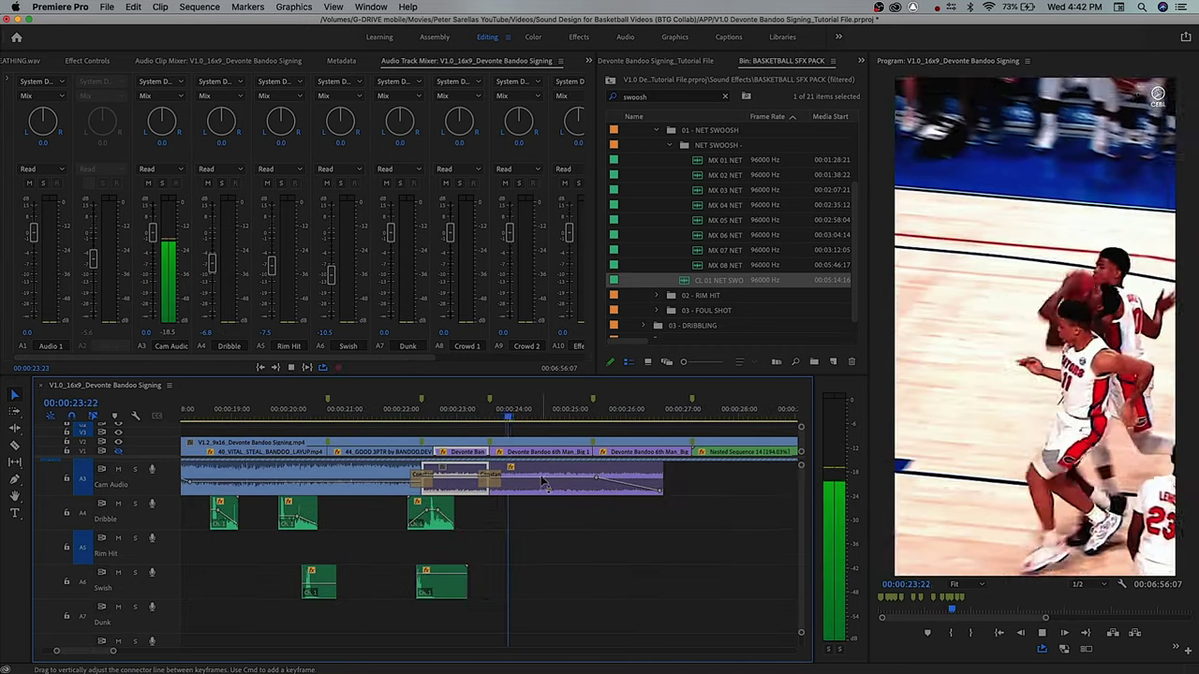
key("equal")
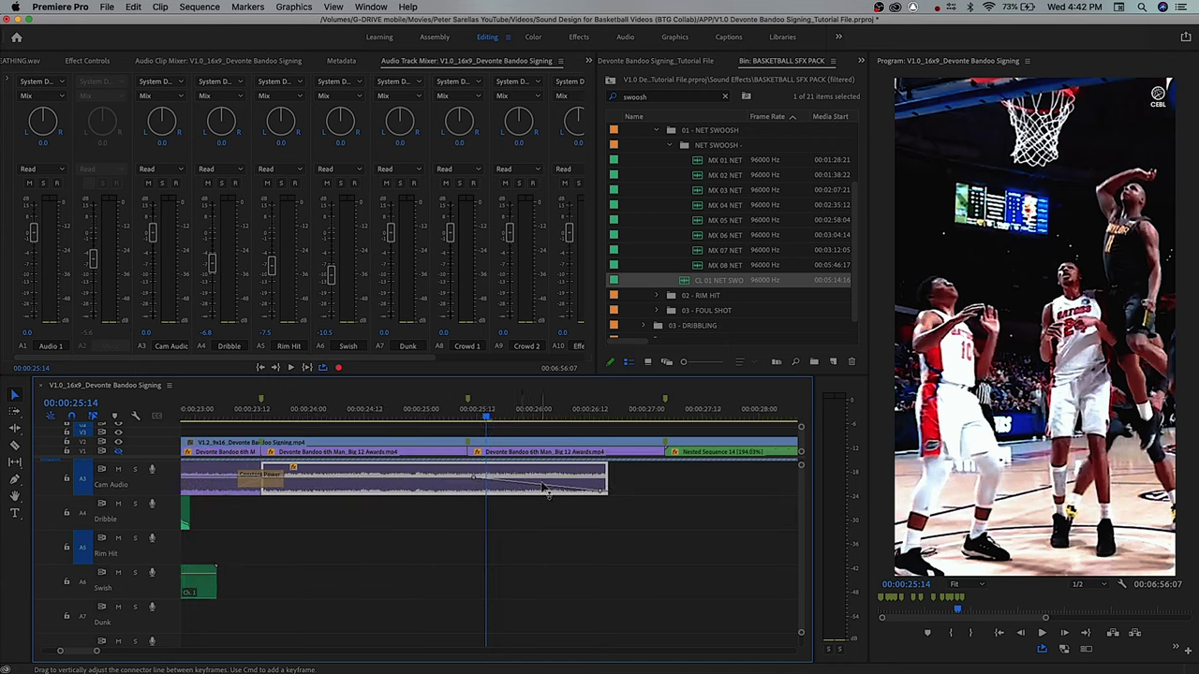
key("equal")
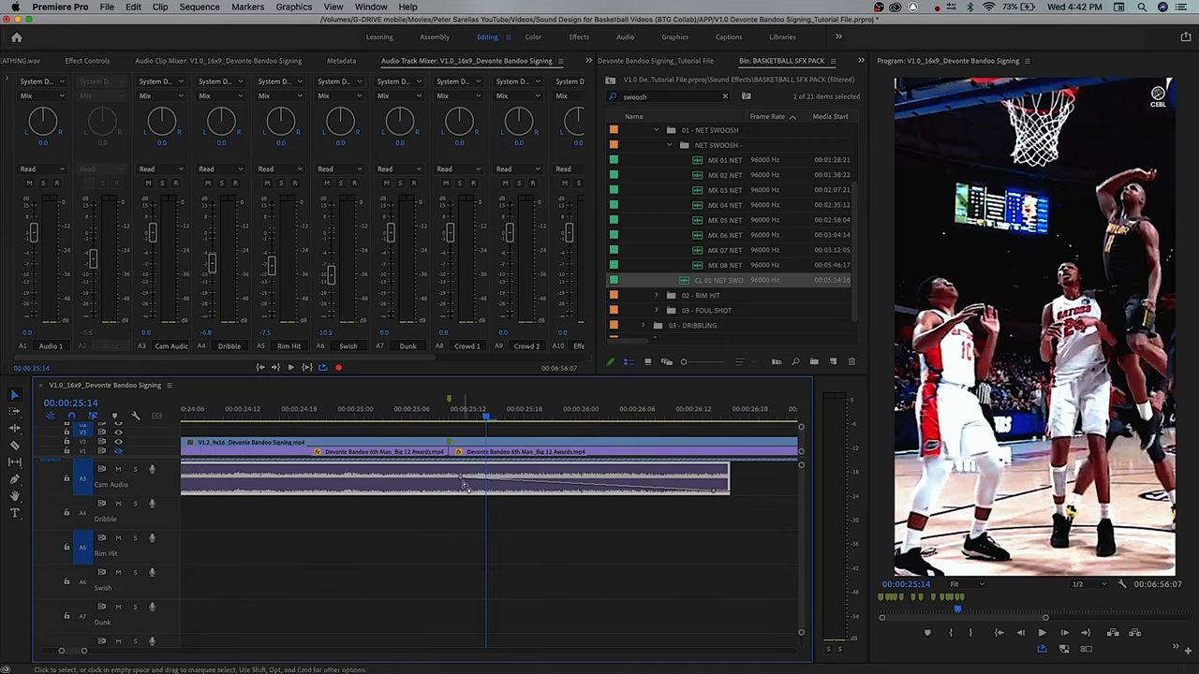
left_click_drag(460, 477, 560, 478)
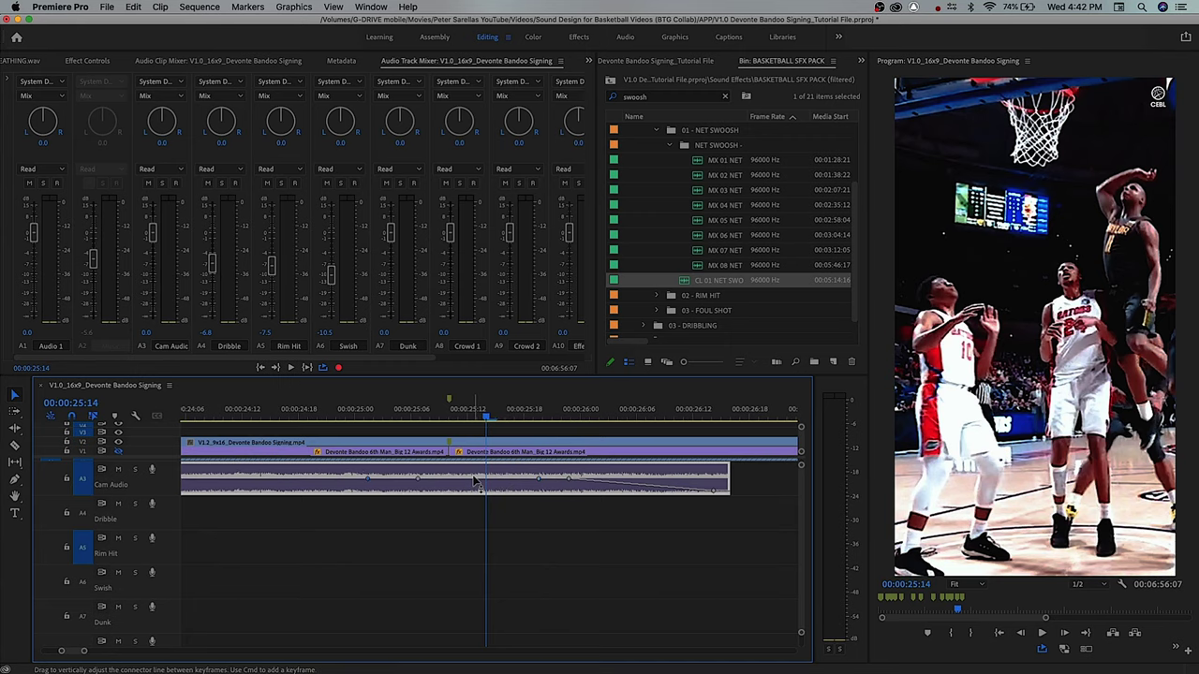
- Move the final Cam Audio clip's volume boost keyframes earlier so the rise starts around 00:00:24:15
left_click(347, 417)
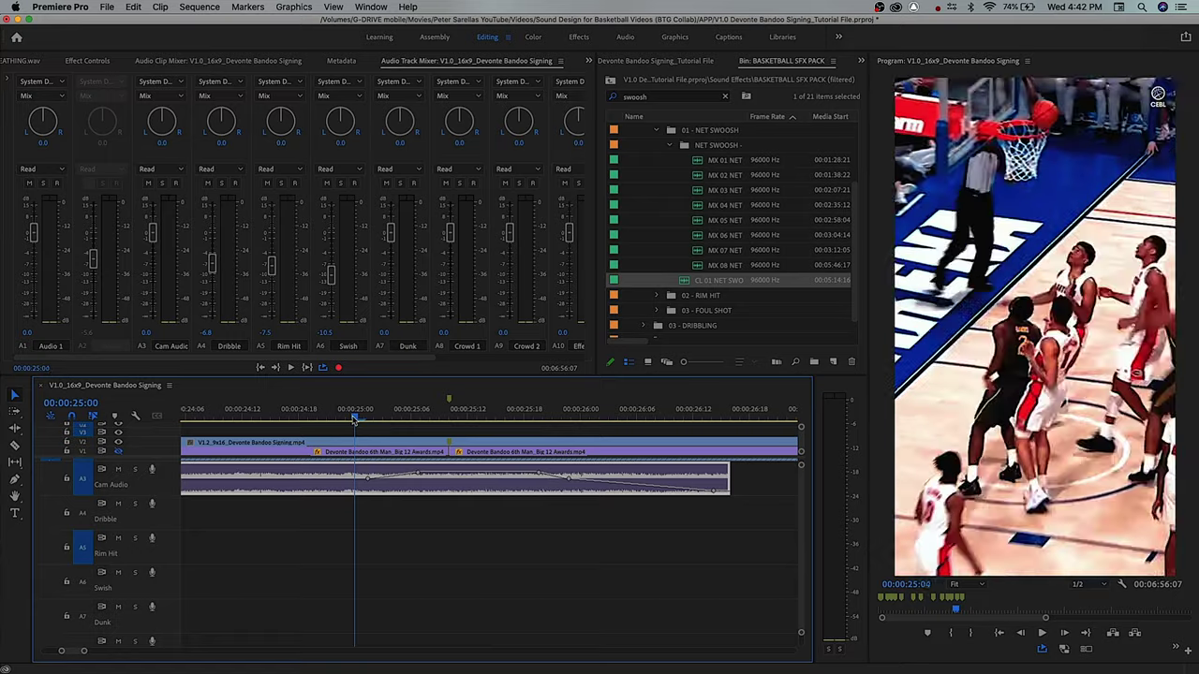
key("space")
left_click(269, 418)
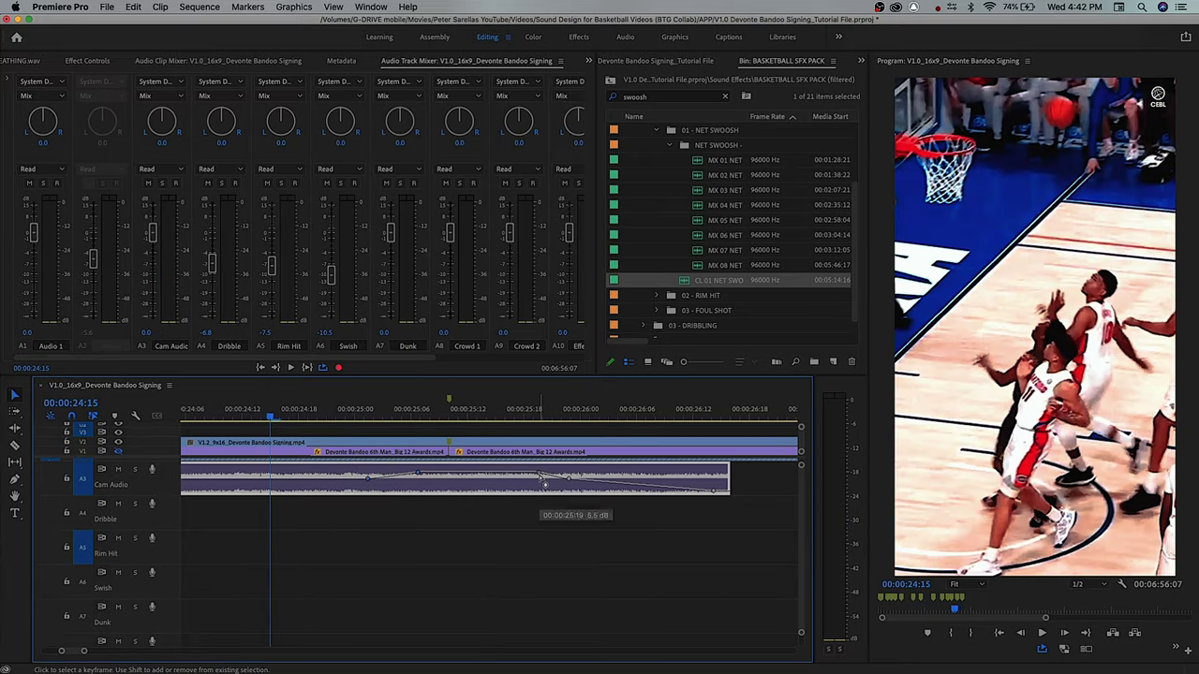
left_click_drag(371, 484, 329, 477)
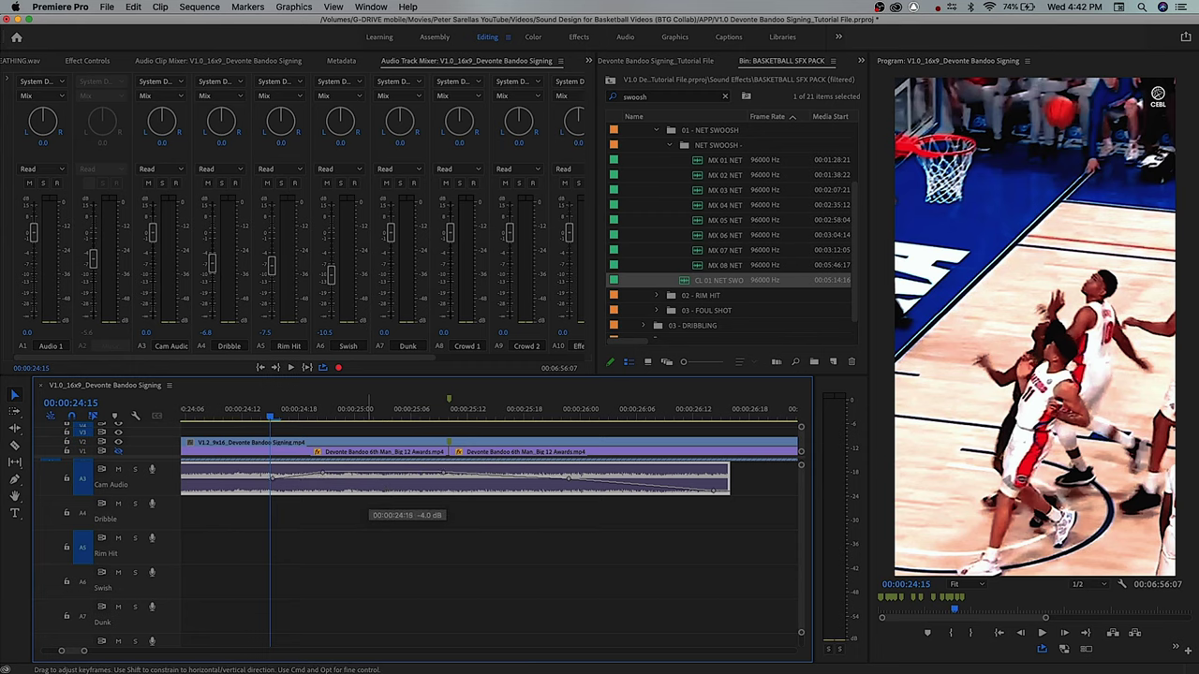
key("space")
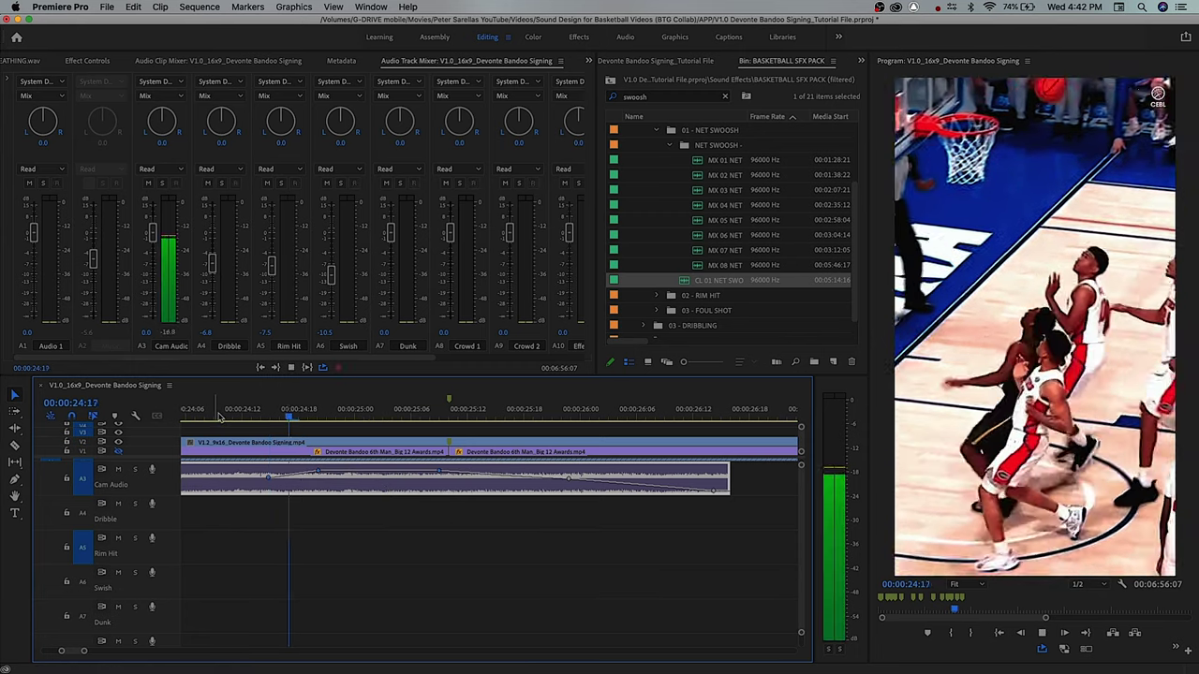
key("space")
left_click(249, 501)
left_click_drag(270, 477, 259, 475)
left_click(406, 559)
- Play back the last shot from about 00:00:24:10 to check the Cam Audio volume boost
key("minus")
key("minus")
left_click(417, 417)
key("space")
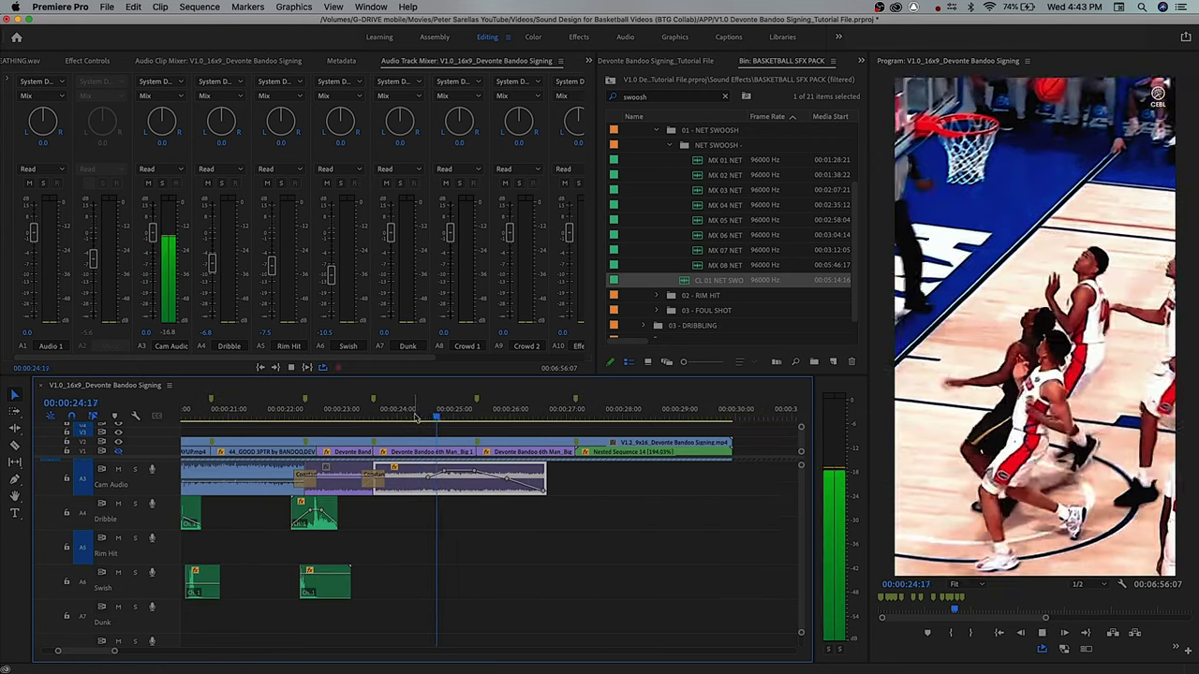
key("space")
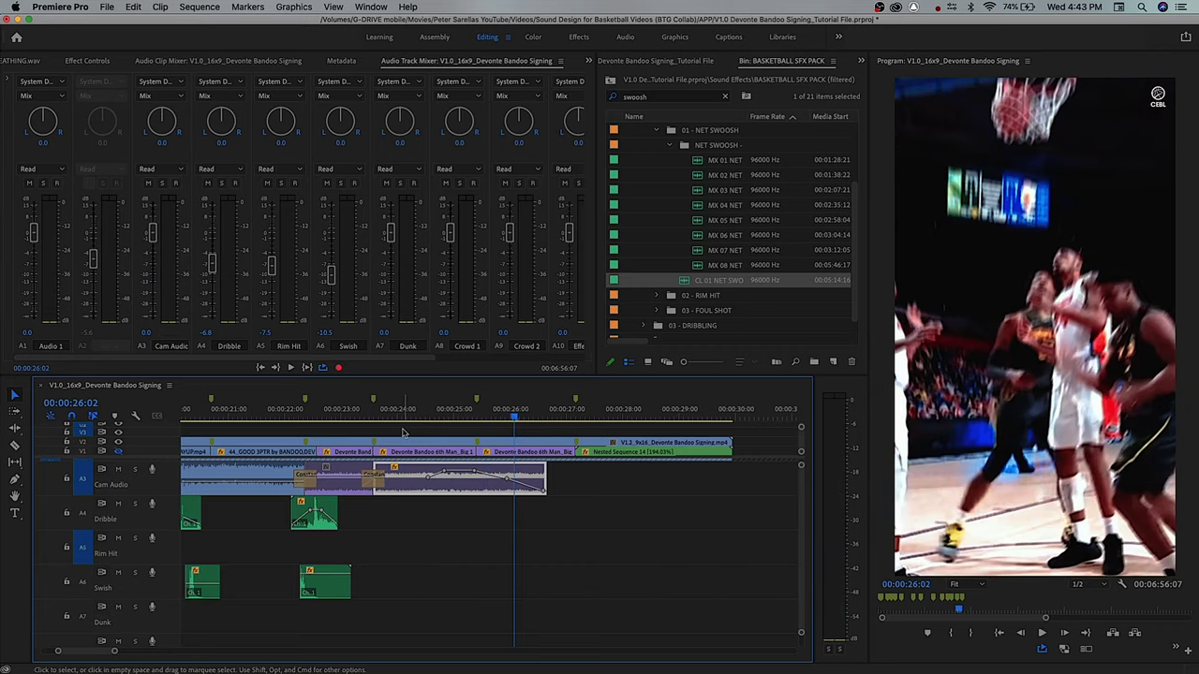
- Place the next A6 net swish clip at 00:00:26:01, aligned with the ball in the net on the last shot
key("equal")
key("minus")
key("minus")
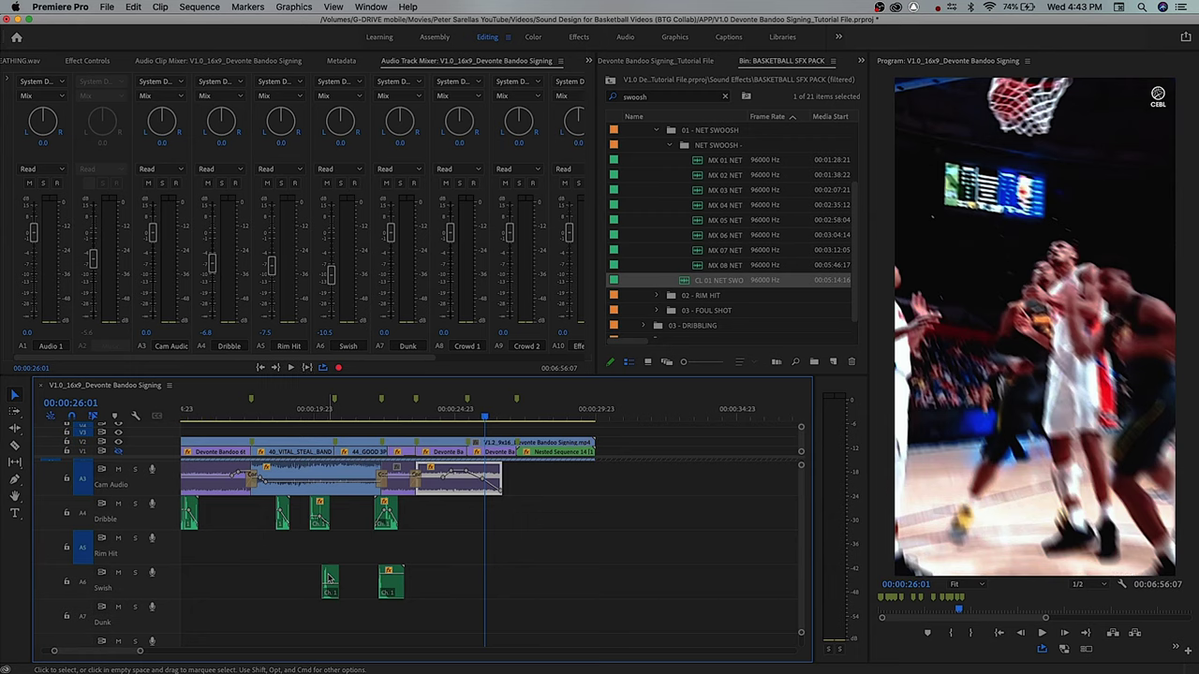
key("minus")
mouse_move(200, 590)
left_mouse_down()
mouse_move(525, 590)
mouse_move(477, 590)
left_mouse_up()
key("equal")
key("equal")
key("equal")
key("equal")
key("equal")
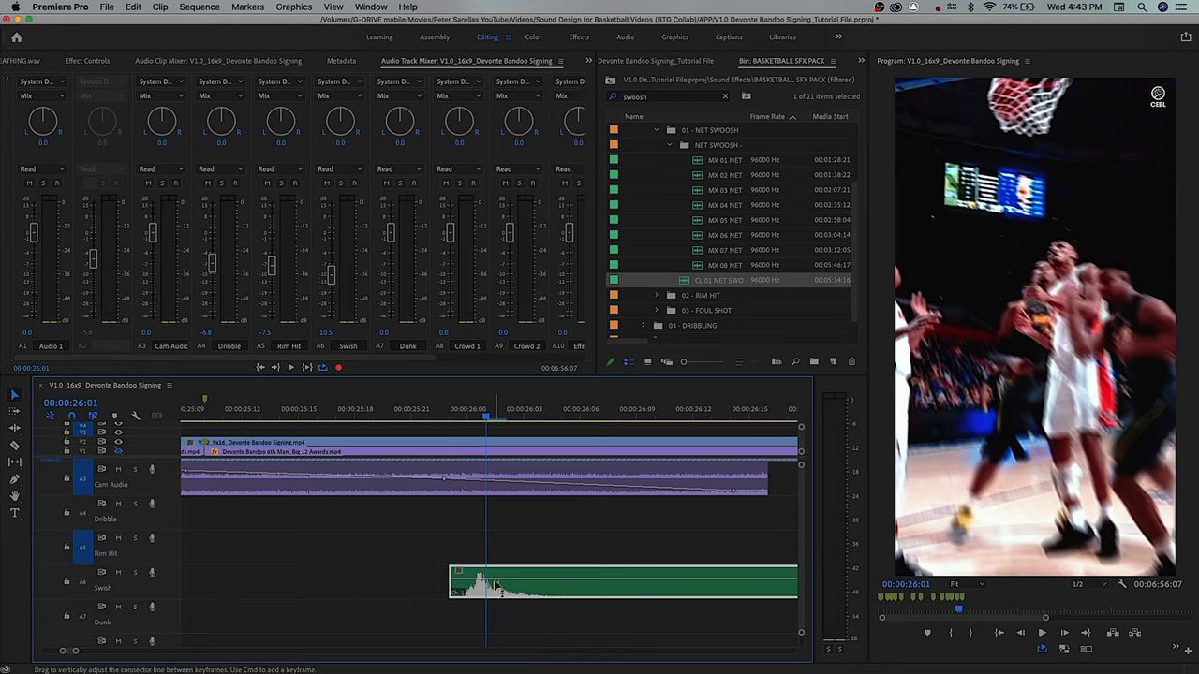
- Play back the last shot, lower its swish clip's level, and move the clip one frame earlier
key("space")
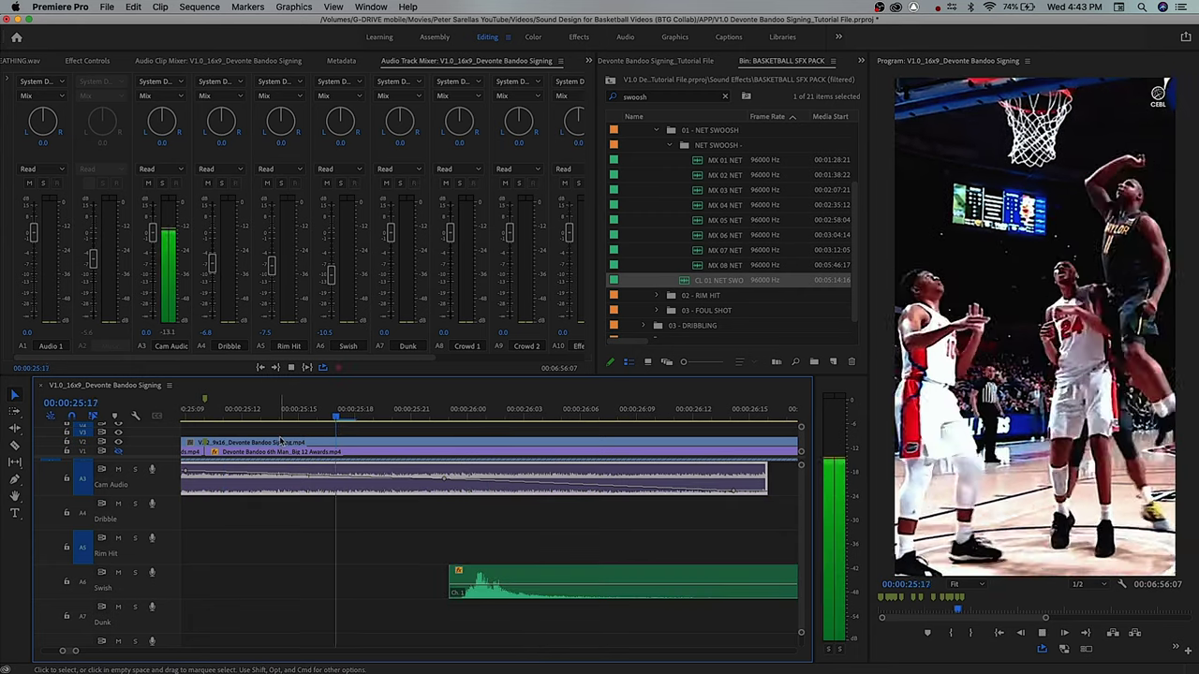
mouse_move(431, 421)
left_mouse_down()
mouse_move(468, 420)
mouse_move(449, 421)
left_mouse_up()
left_click_drag(504, 599, 485, 599)
- Replay the last shot through to the closing logo and review the whole sequence in the timeline
key("space")
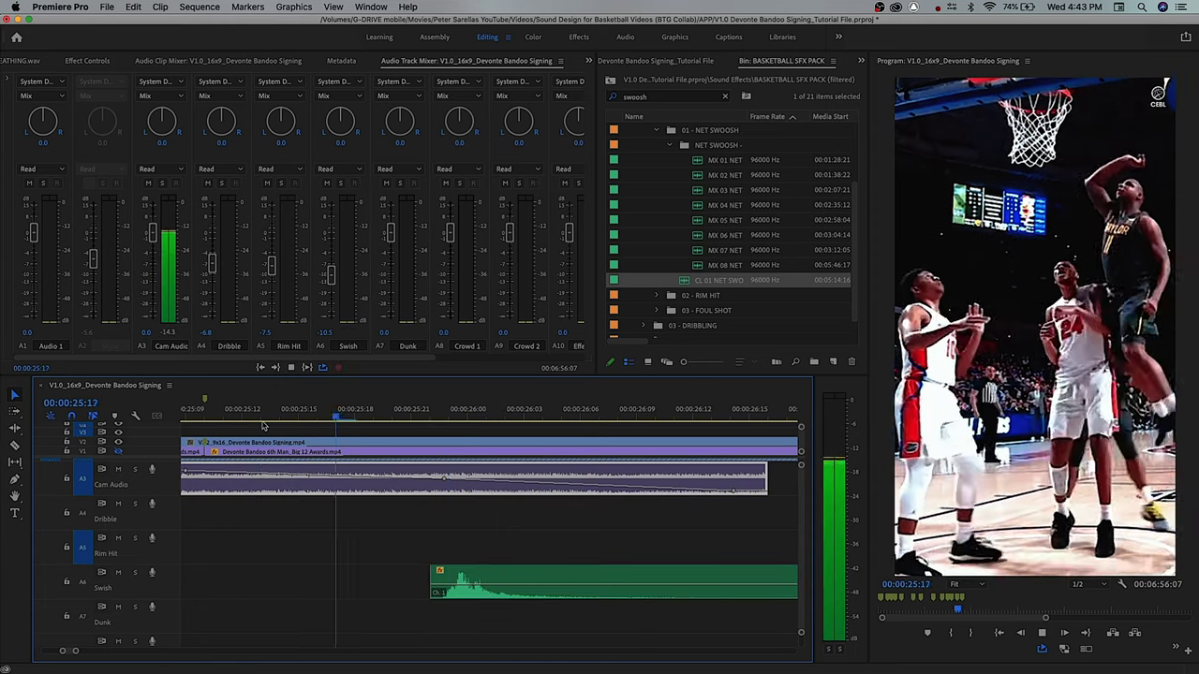
key("minus")
key("minus")
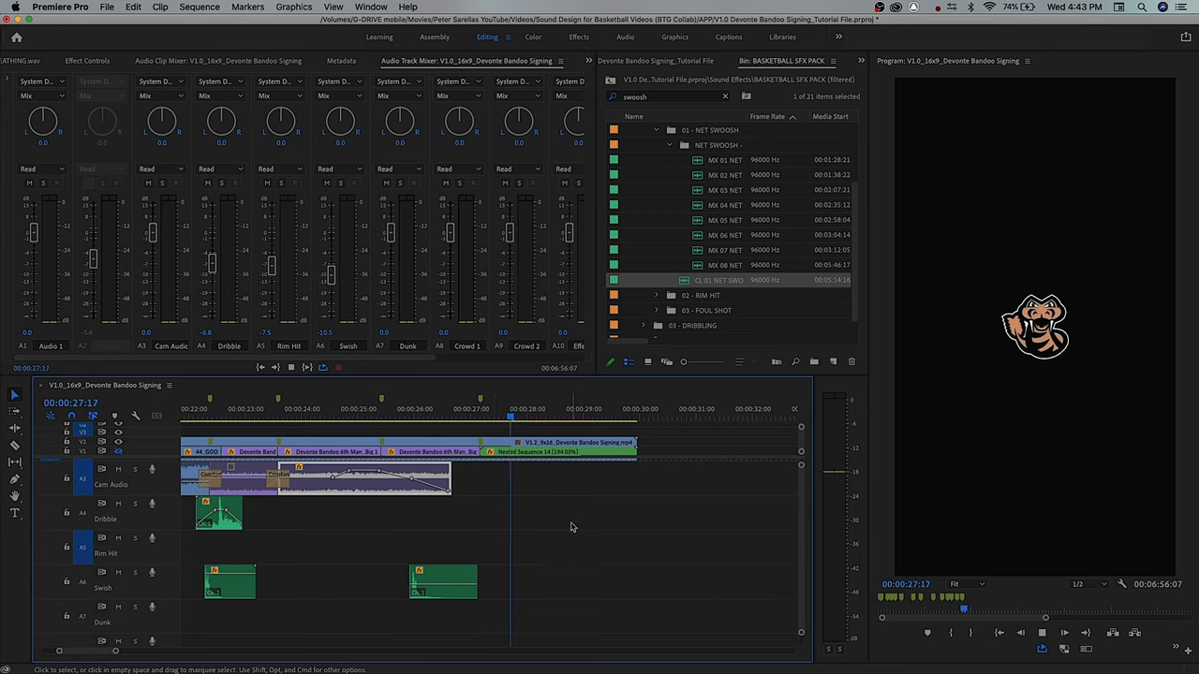
key("minus")
key("minus")
key("minus")
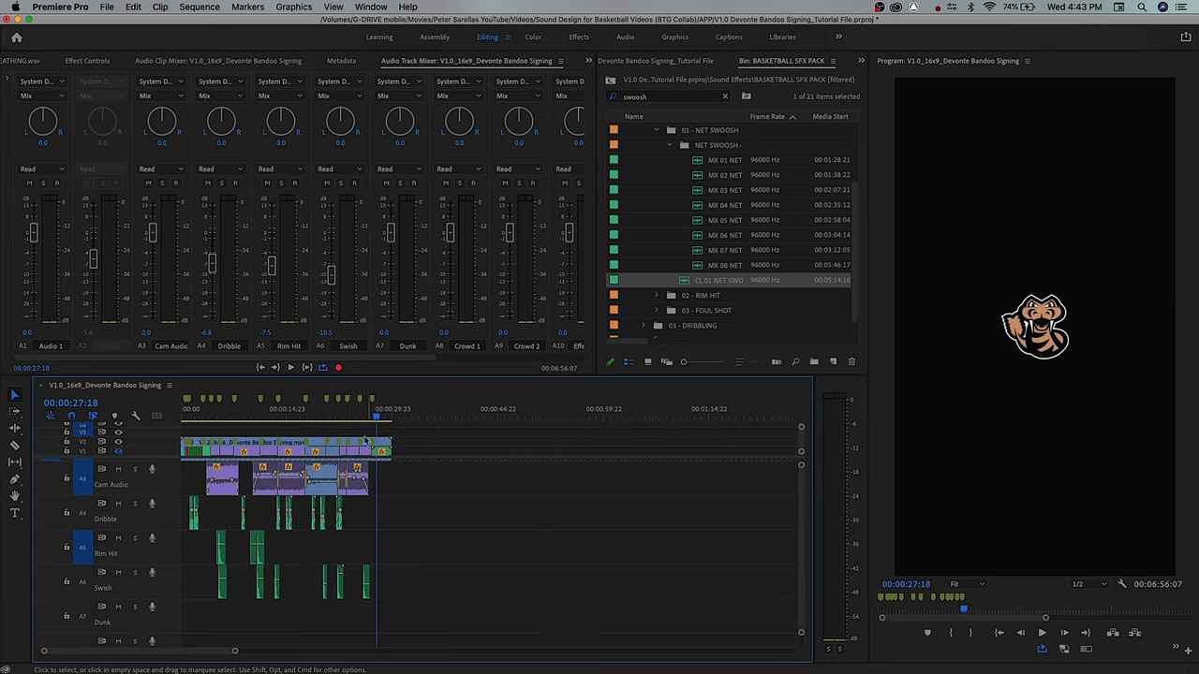
- Return to the start of the sequence, bring the empty Dunk track into view, and save the project
key("Home")
key("equal")
key("equal")
key("equal")
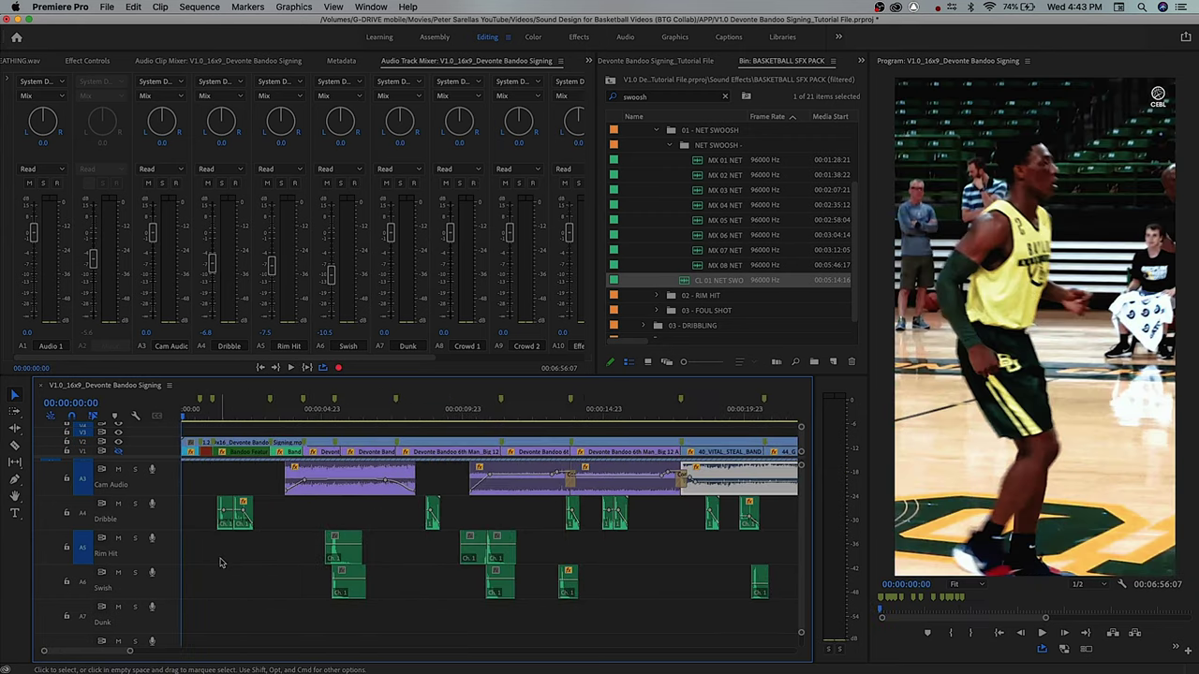
scroll(219, 579, "down", 2)
scroll(219, 579, "down", 1)
left_click(205, 575)
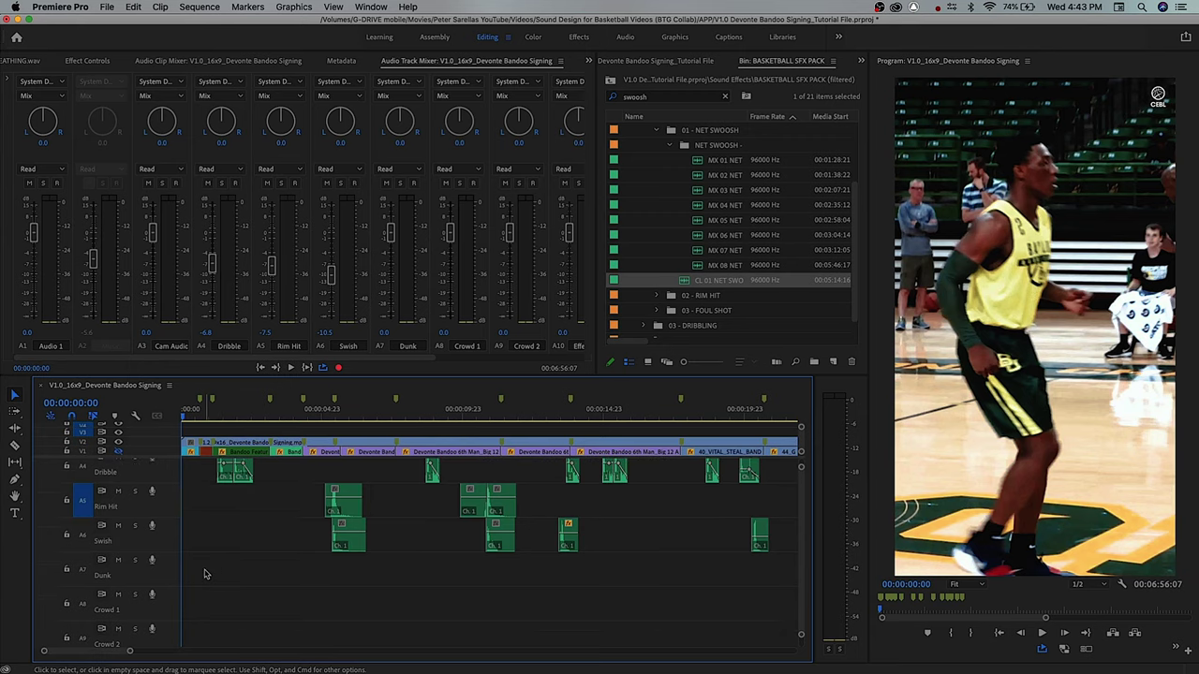
key("super+s")
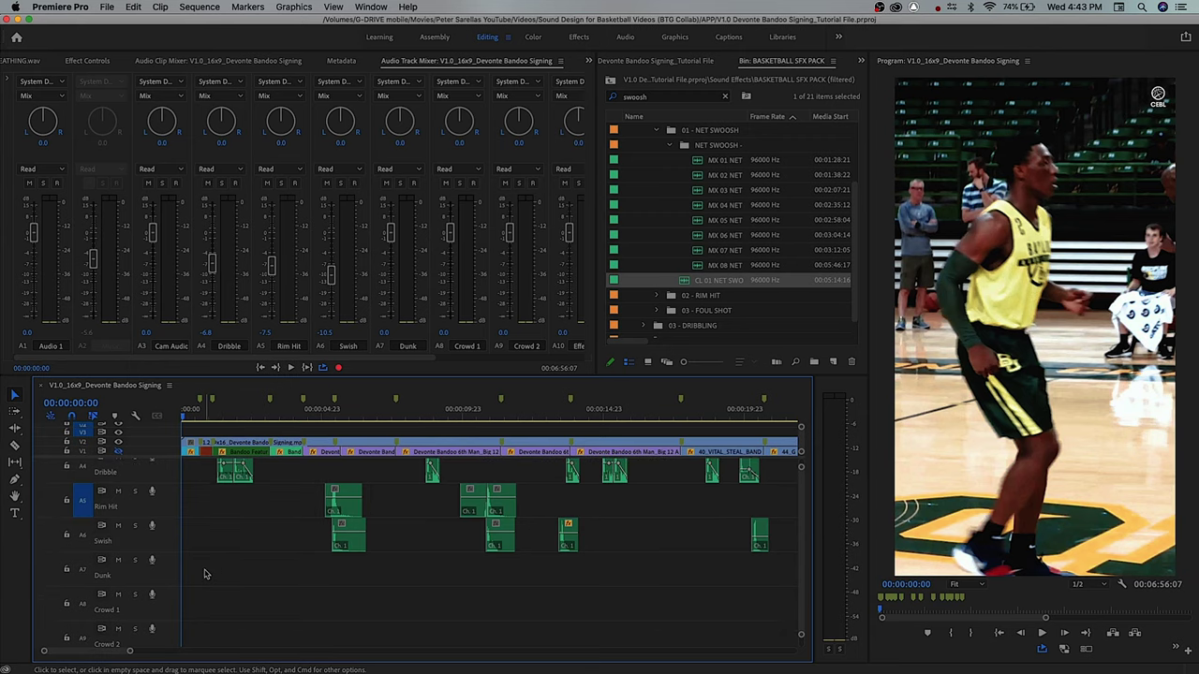
- Play the opening and set the playhead on the dunk's rim contact at 00:00:03:01
key("space")
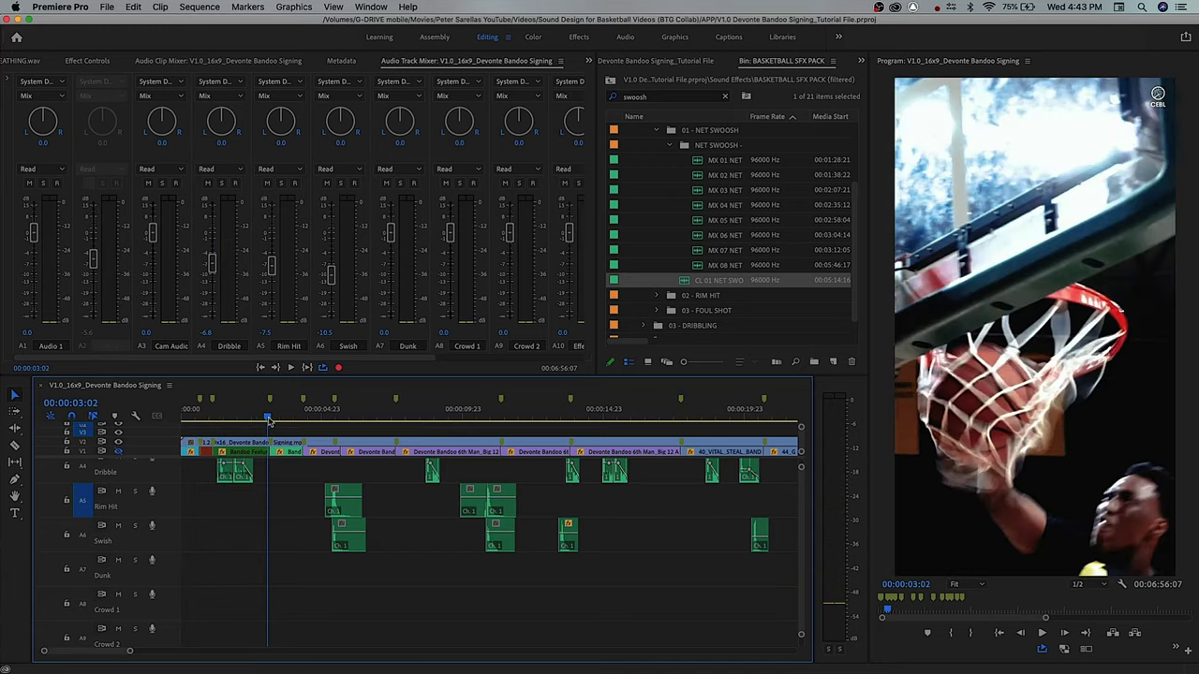
key("Left")
key("Left")
key("Right")
key("Right")
key("Left")
key("Right")
key("Left")
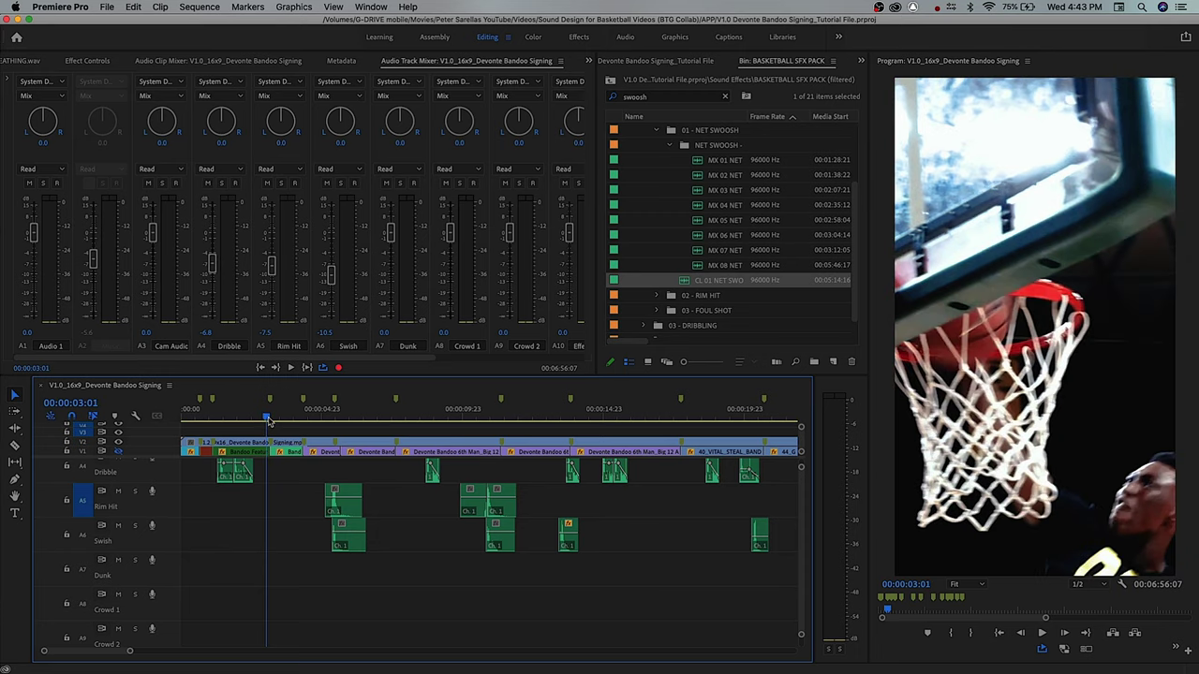
- Search the basketball SFX bin for "dunk" and audition CL 01 SLAM DUNK and CL 02 SLAM DUNK
left_click(682, 95)
type("dunk")
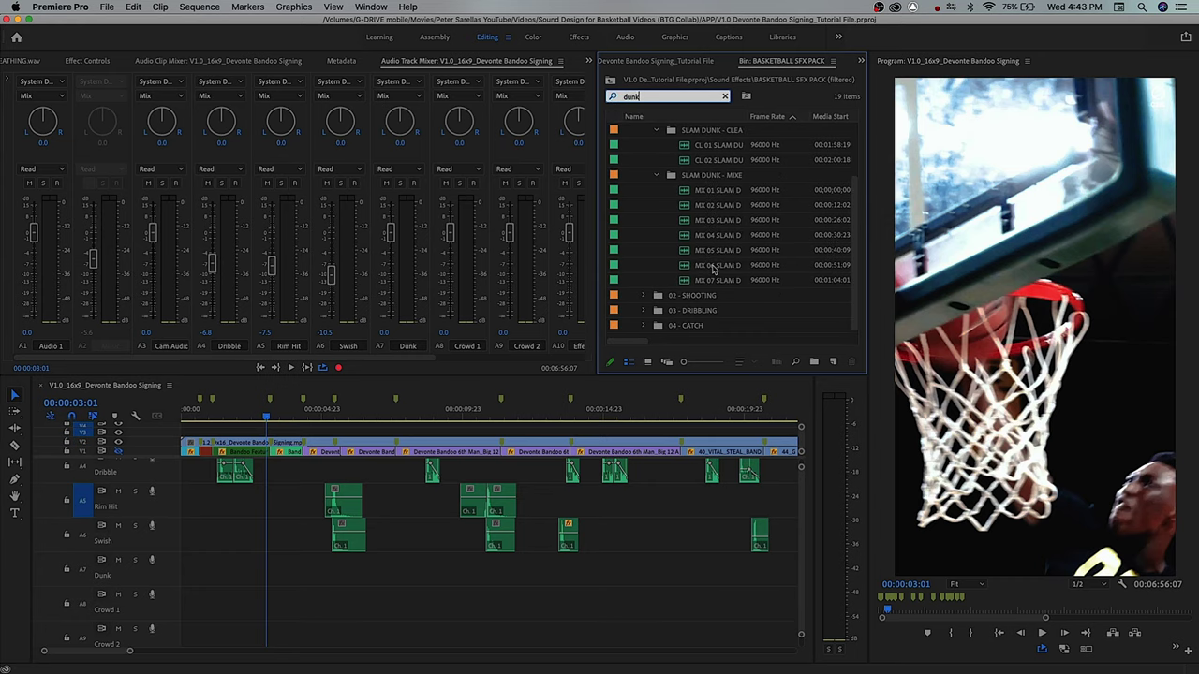
left_click(684, 146)
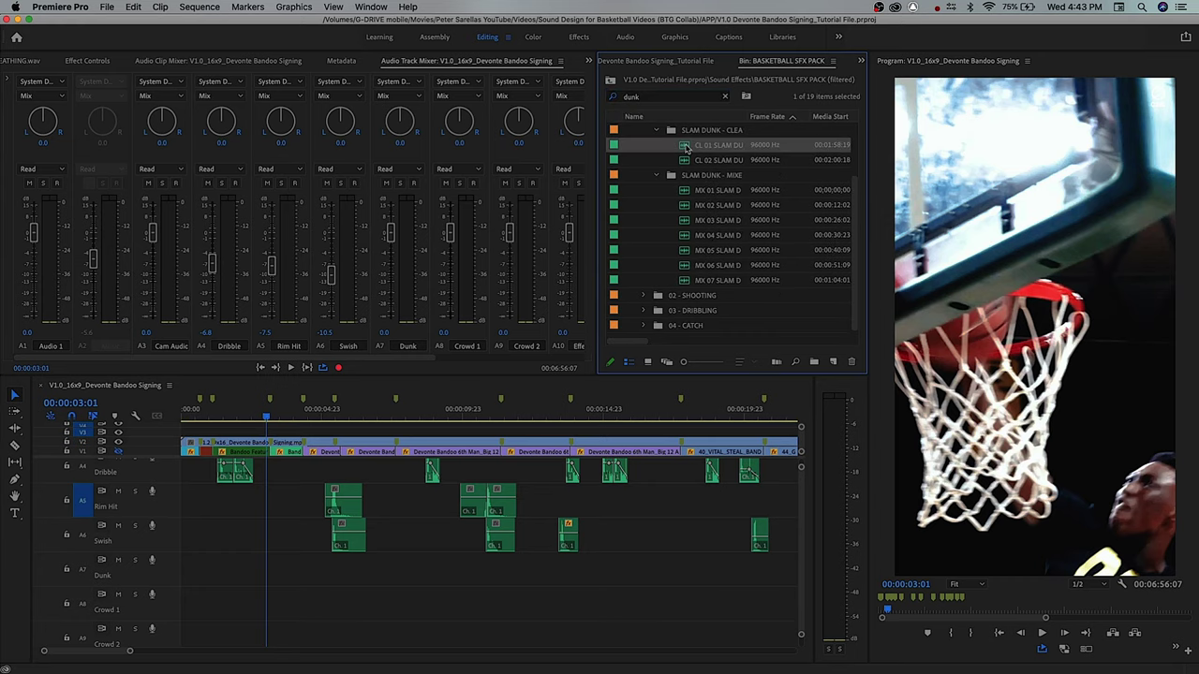
double_click(684, 146)
key("space")
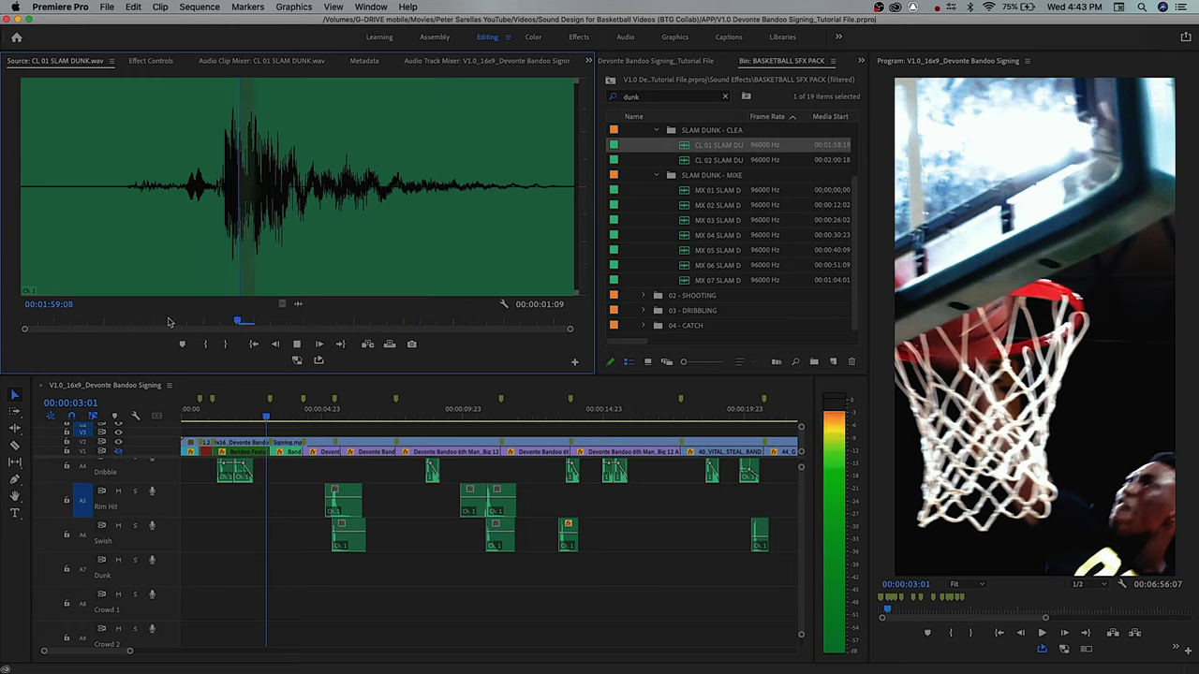
left_click(686, 160)
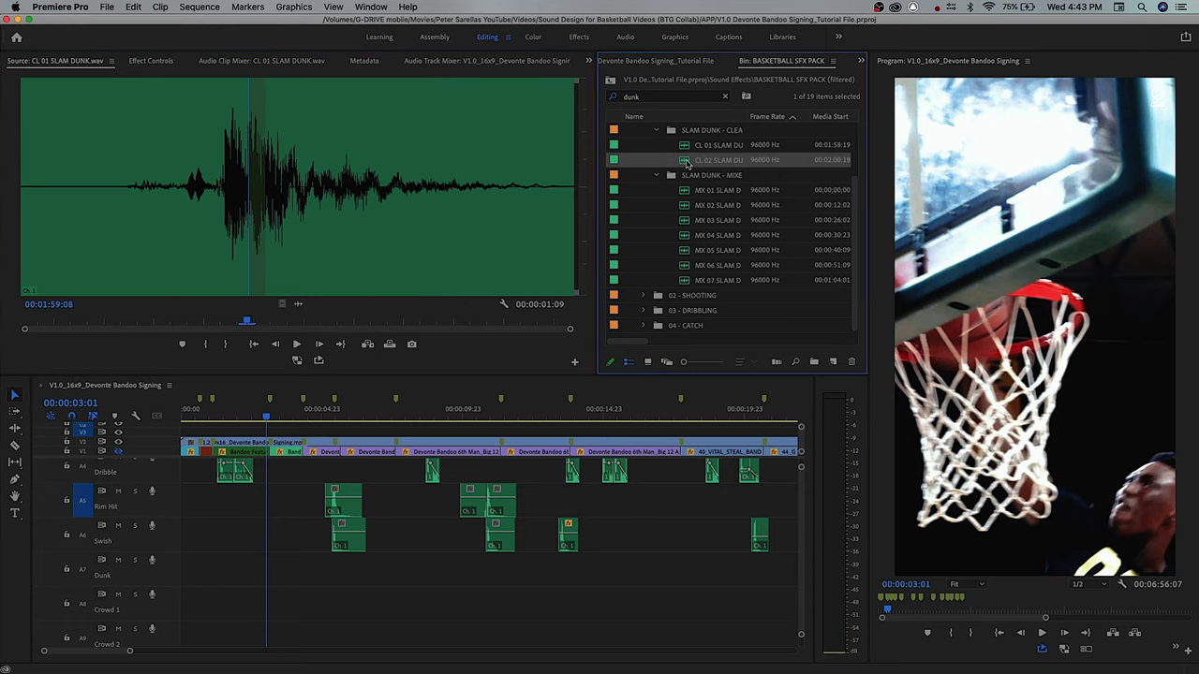
double_click(686, 160)
key("space")
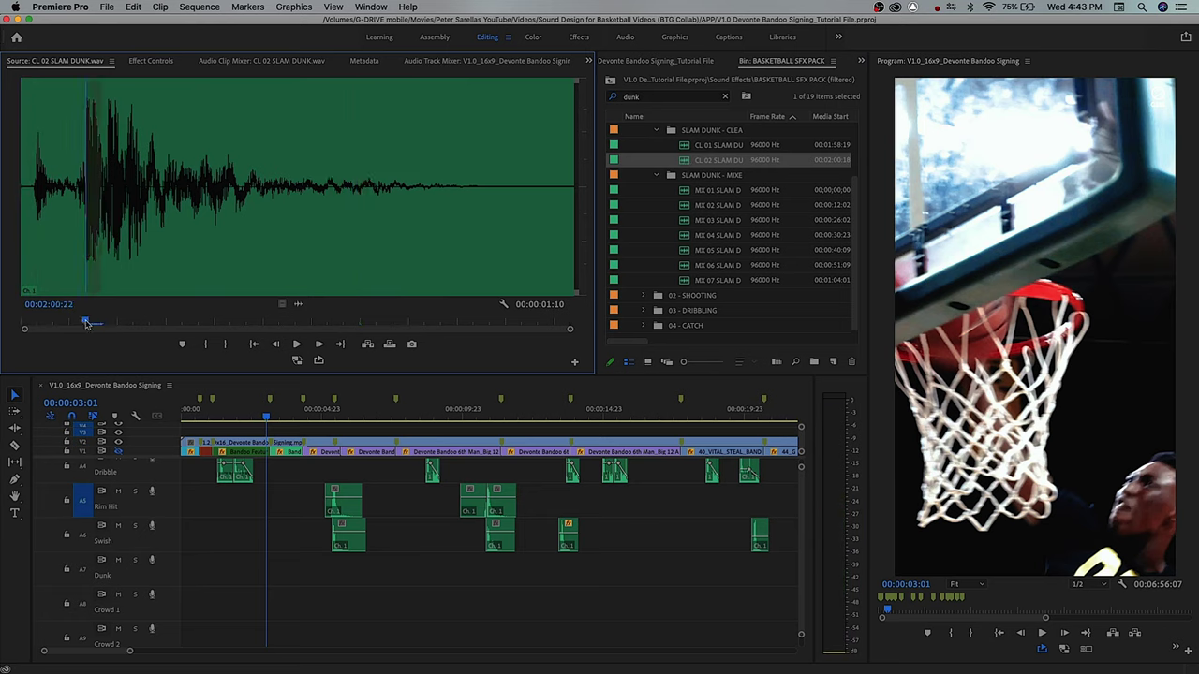
- Mark an In point just before the main hit in CL 02 SLAM DUNK and place it on the Dunk track at 00:00:03:01
left_click_drag(86, 324, 79, 325)
key("i")
key("space")
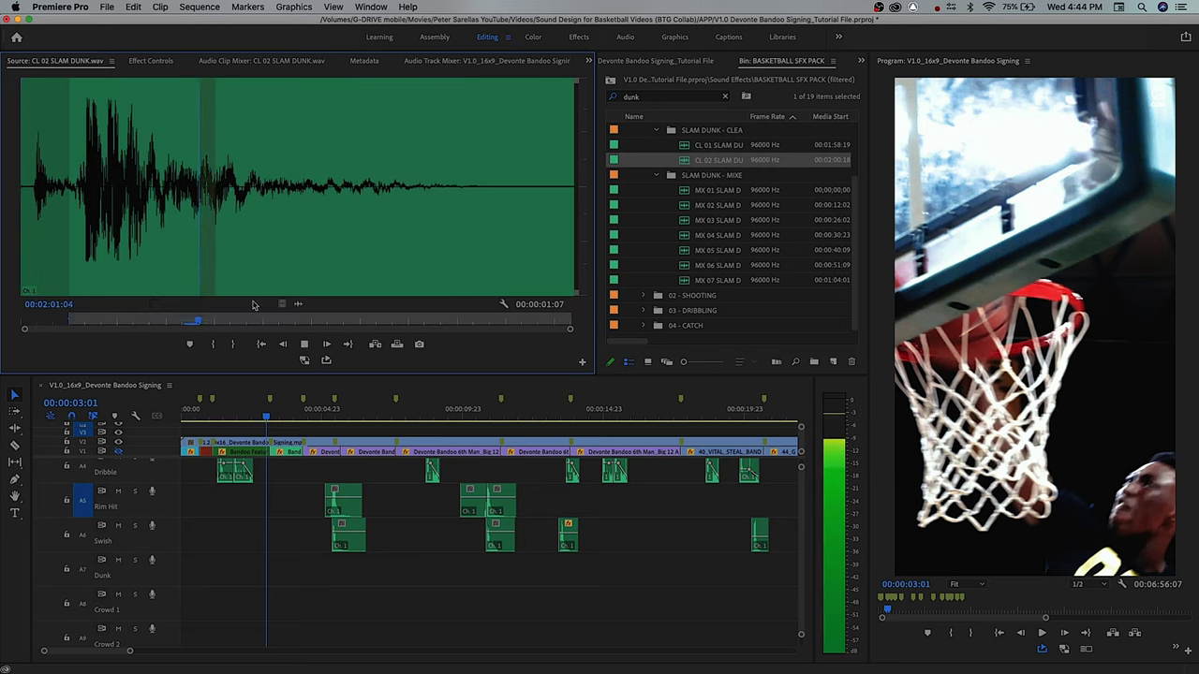
key("space")
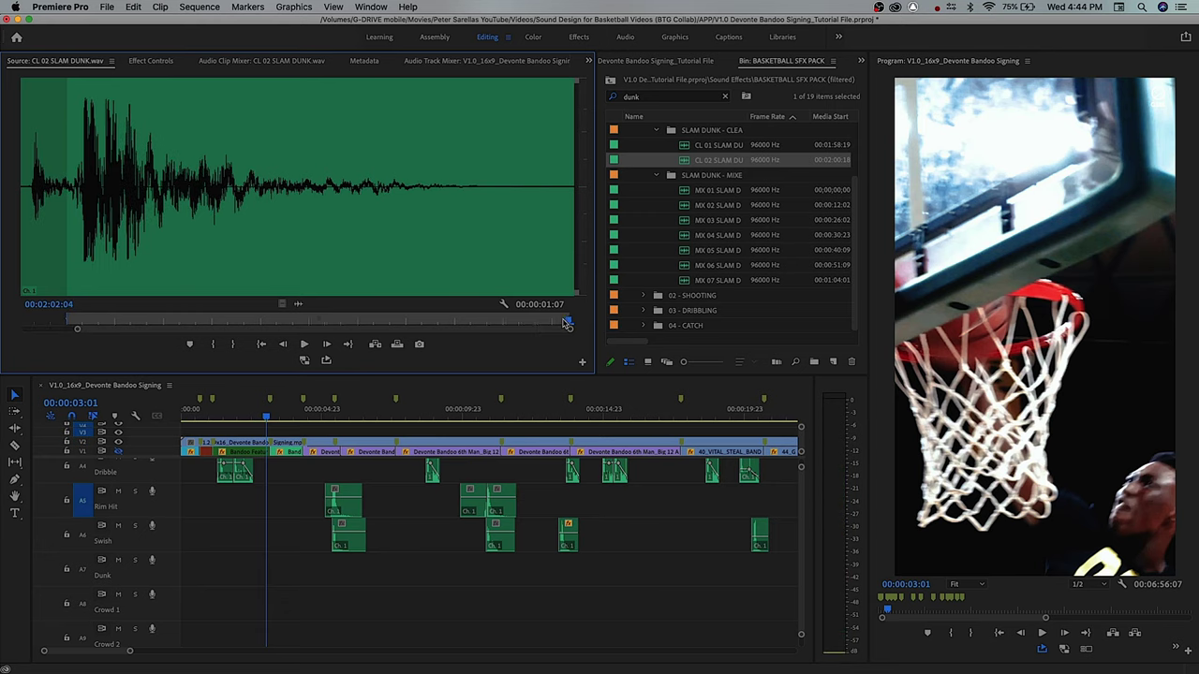
left_click_drag(301, 304, 309, 591)
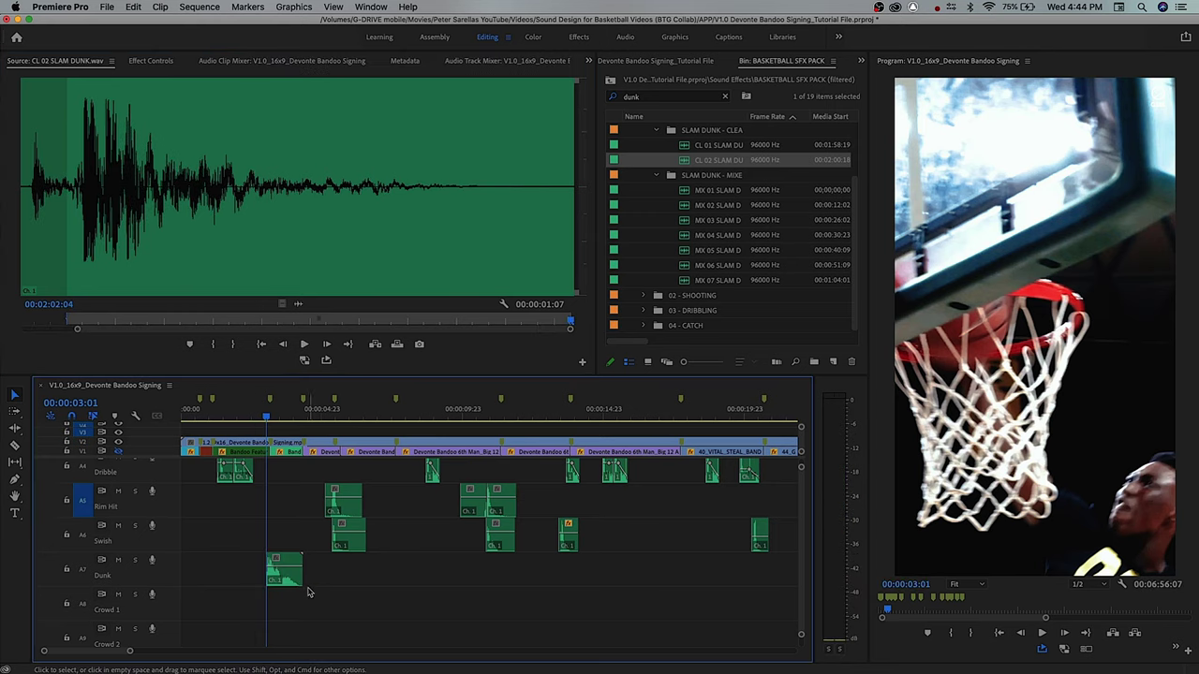
- Shift the slam dunk clip slightly earlier so its impact peak lines up with the rim contact
key("=")
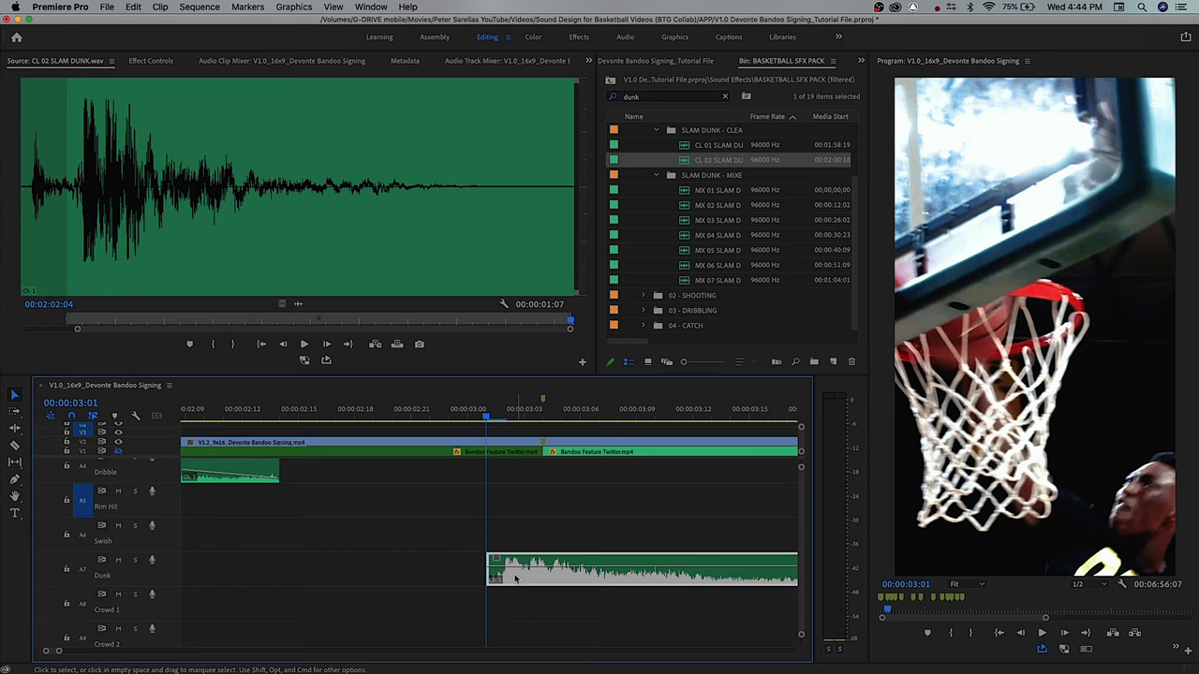
left_click_drag(515, 578, 502, 578)
key("-")
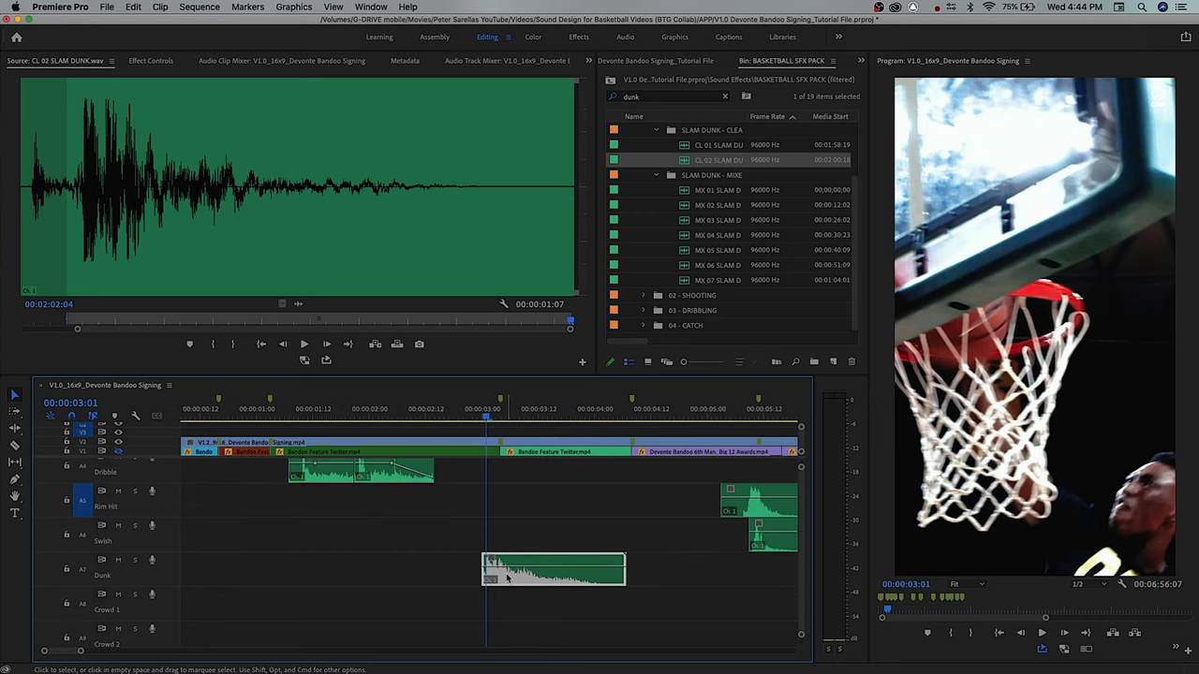
scroll(79, 505, "up", 2)
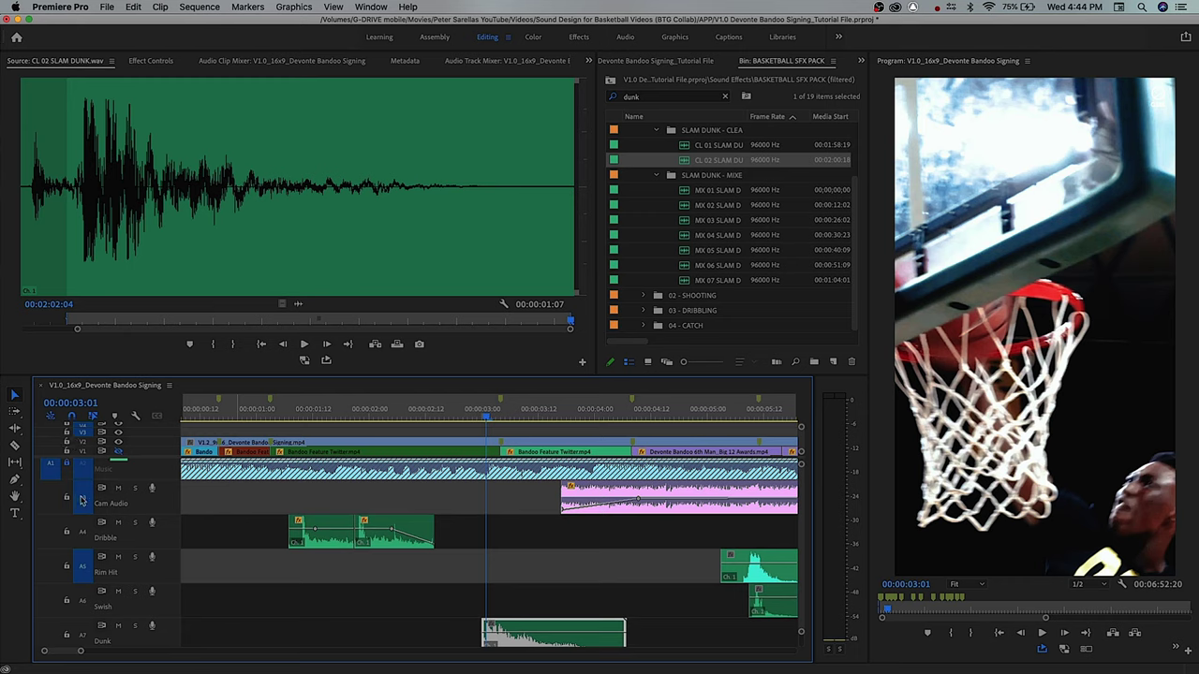
scroll(343, 594, "down", 1)
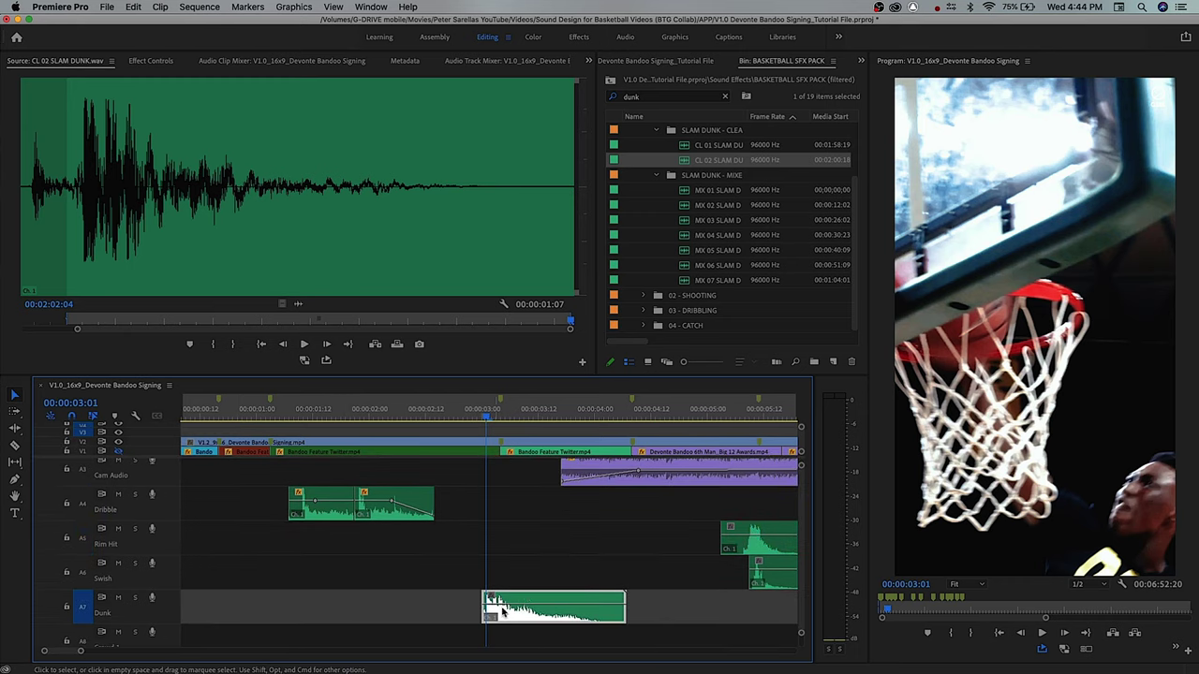
- Mark a playback range around the slam dunk clip, start it a few frames earlier, and play it to check the sync
key("x")
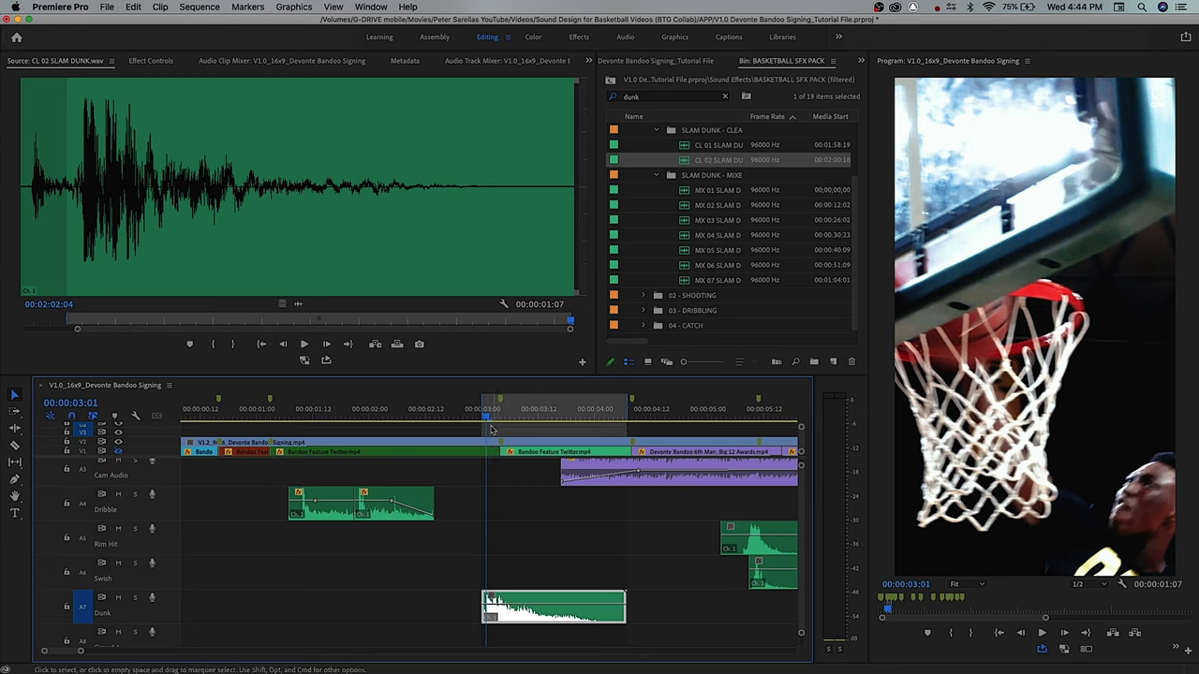
left_click_drag(484, 406, 458, 406)
left_click_drag(626, 406, 458, 419)
key("space")
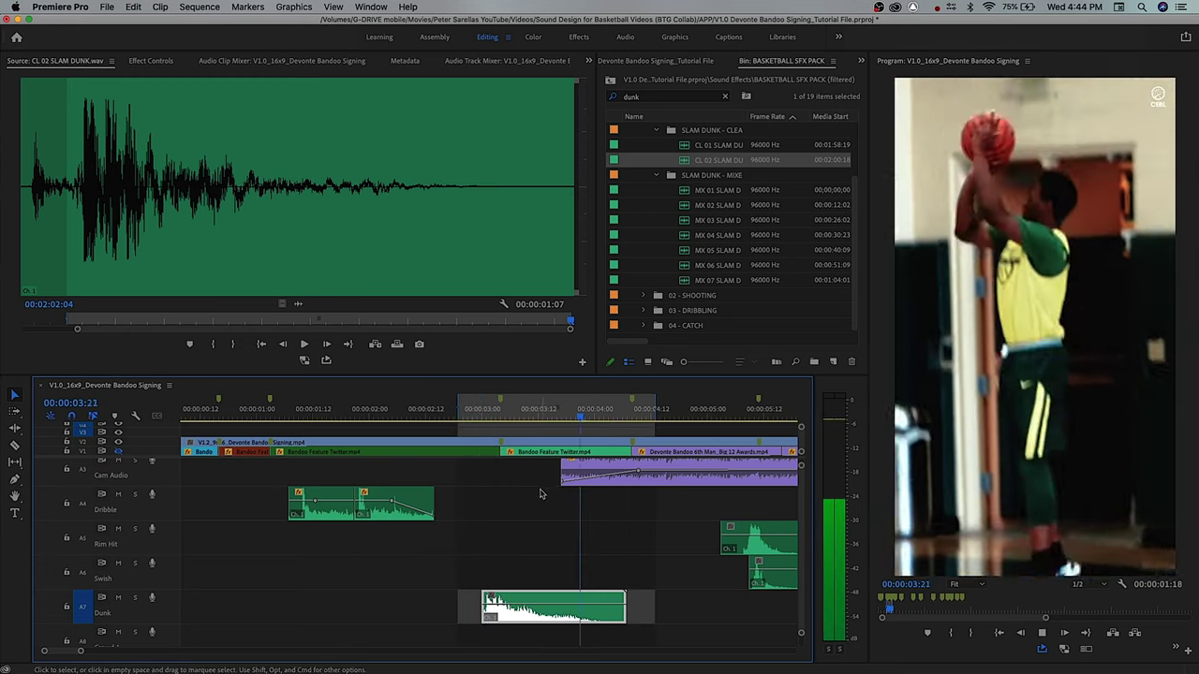
left_click_drag(653, 433, 626, 431)
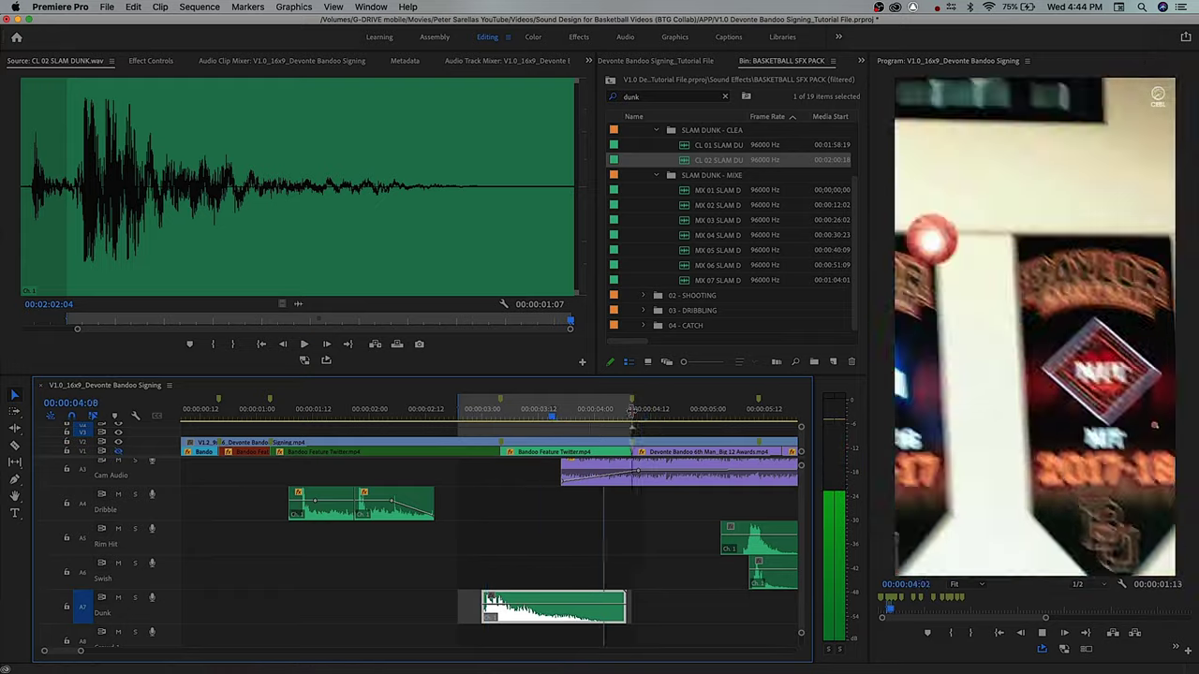
left_click(494, 418)
key("space")
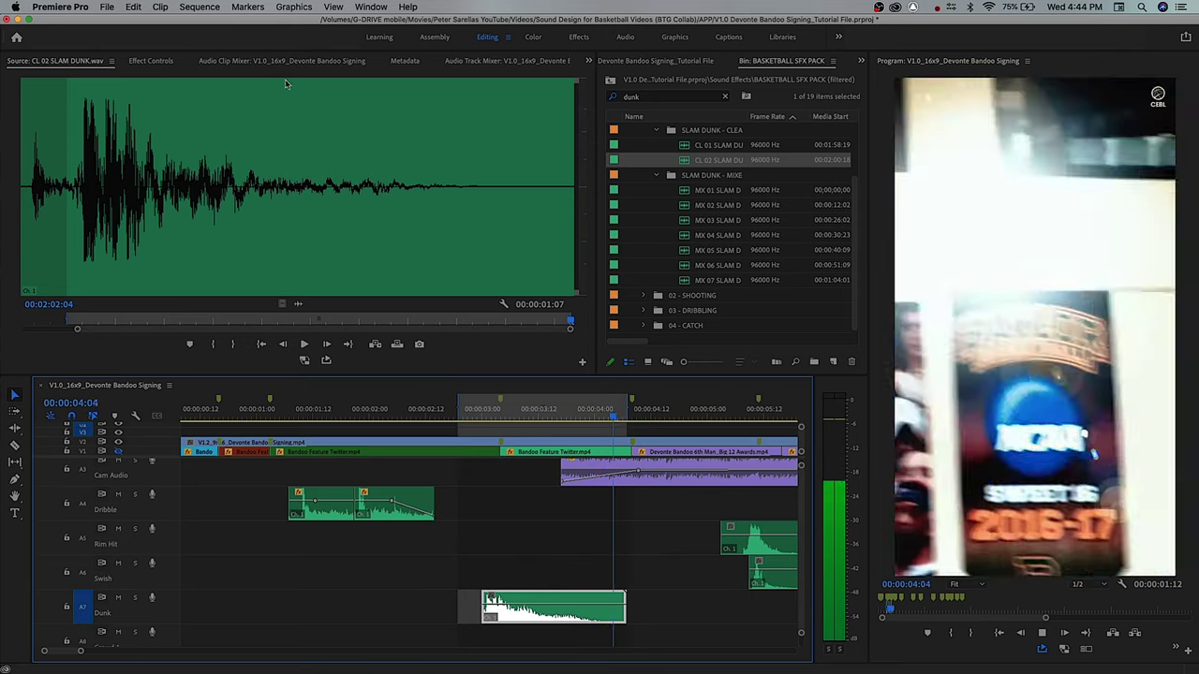
- Lower the Dunk track's level to -6.1 dB in the Audio Track Mixer during playback, and clear the In and Out points
key("shift+6")
key("space")
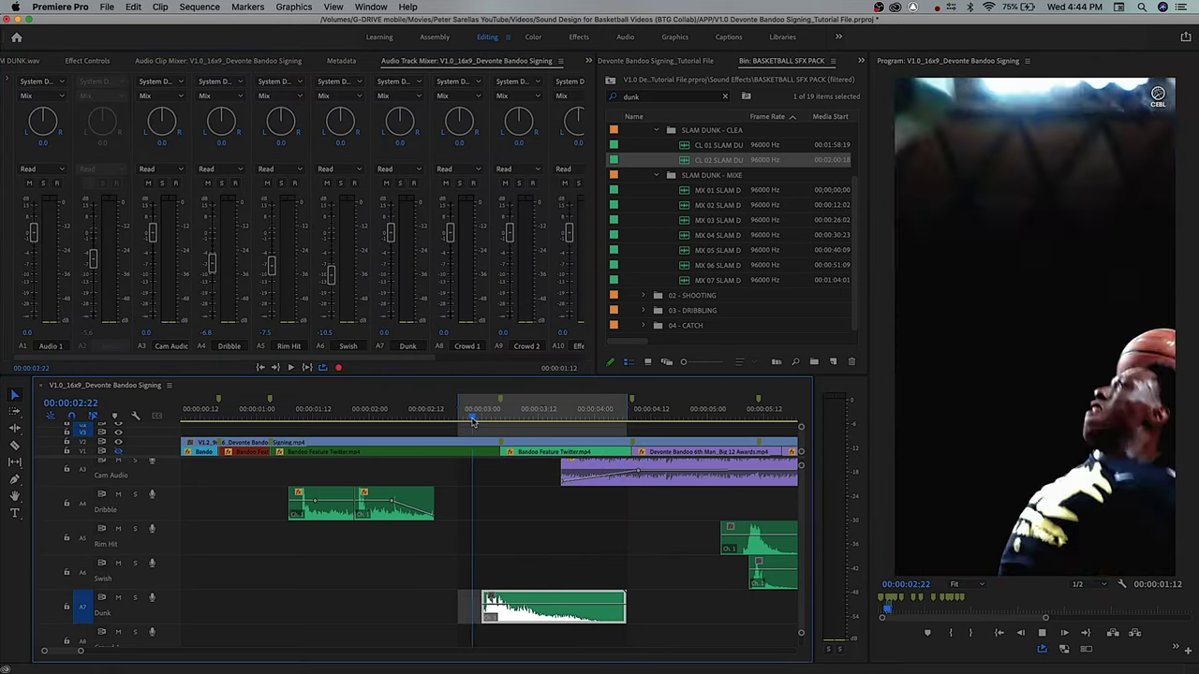
left_click_drag(389, 250, 390, 263)
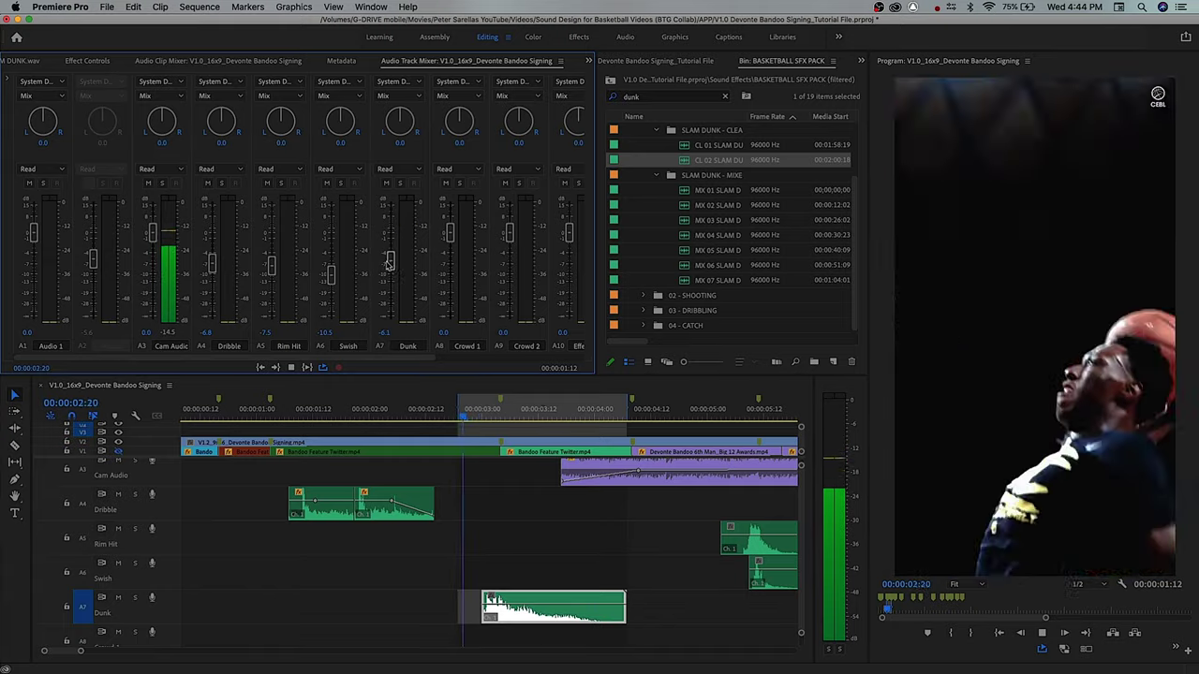
key("space")
left_click(507, 526)
key("alt+x")
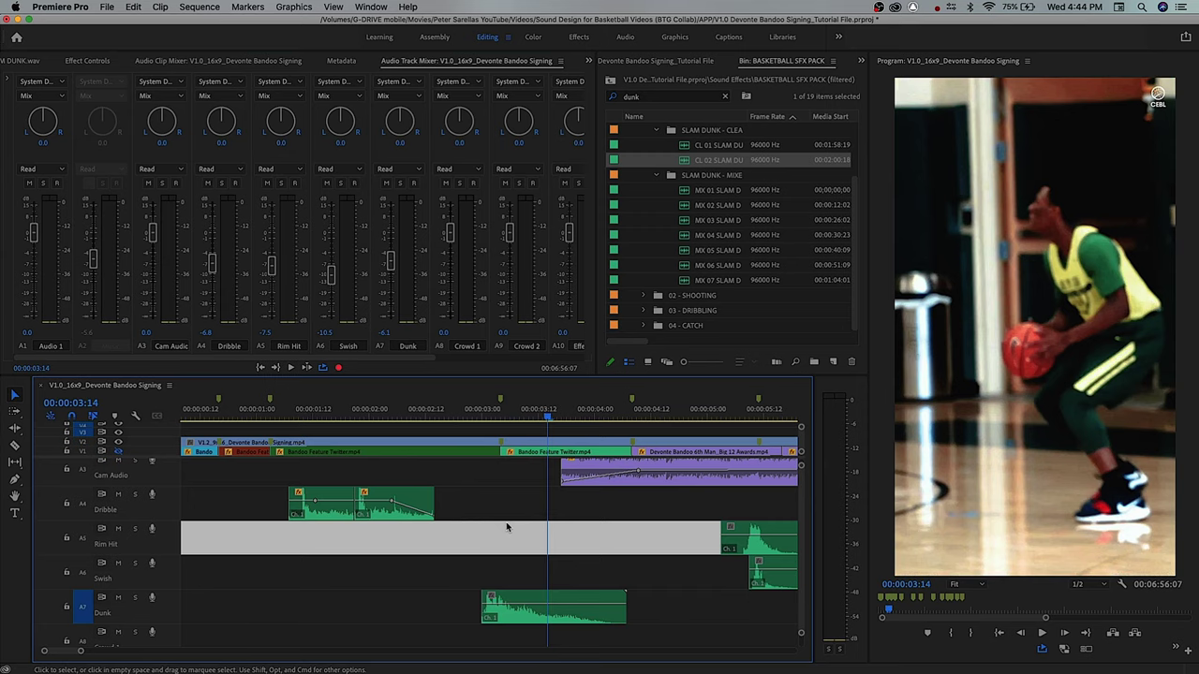
- Save the project and return to the start of the sequence with a wider timeline view
left_click(504, 509)
scroll(501, 540, "down", 1)
key("super+s")
key("minus")
left_click_drag(401, 418, 153, 444)
key("minus")
key("minus")
key("equal")
key("equal")
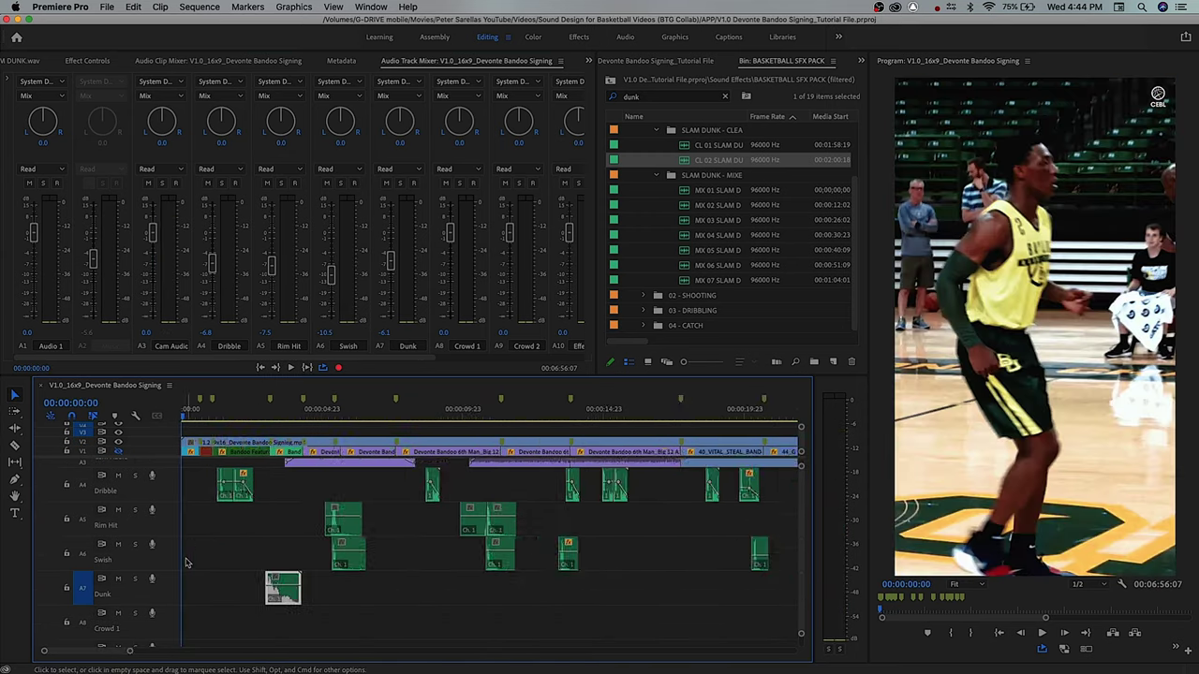
- Shrink the Dribble, Rim Hit, Swish and Dunk track heights to make room for the Crowd tracks, and save the project
left_click(185, 563)
left_click_drag(167, 605, 170, 599)
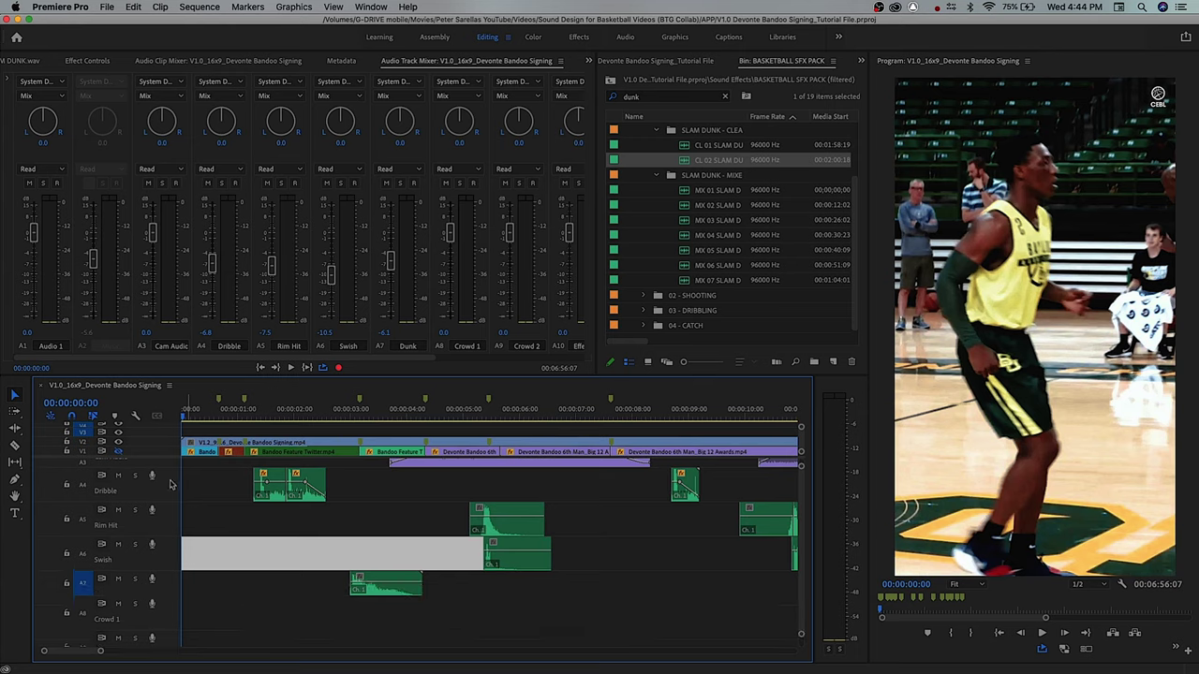
mouse_move(172, 501)
left_mouse_down()
mouse_move(172, 484)
mouse_move(174, 507)
left_mouse_up()
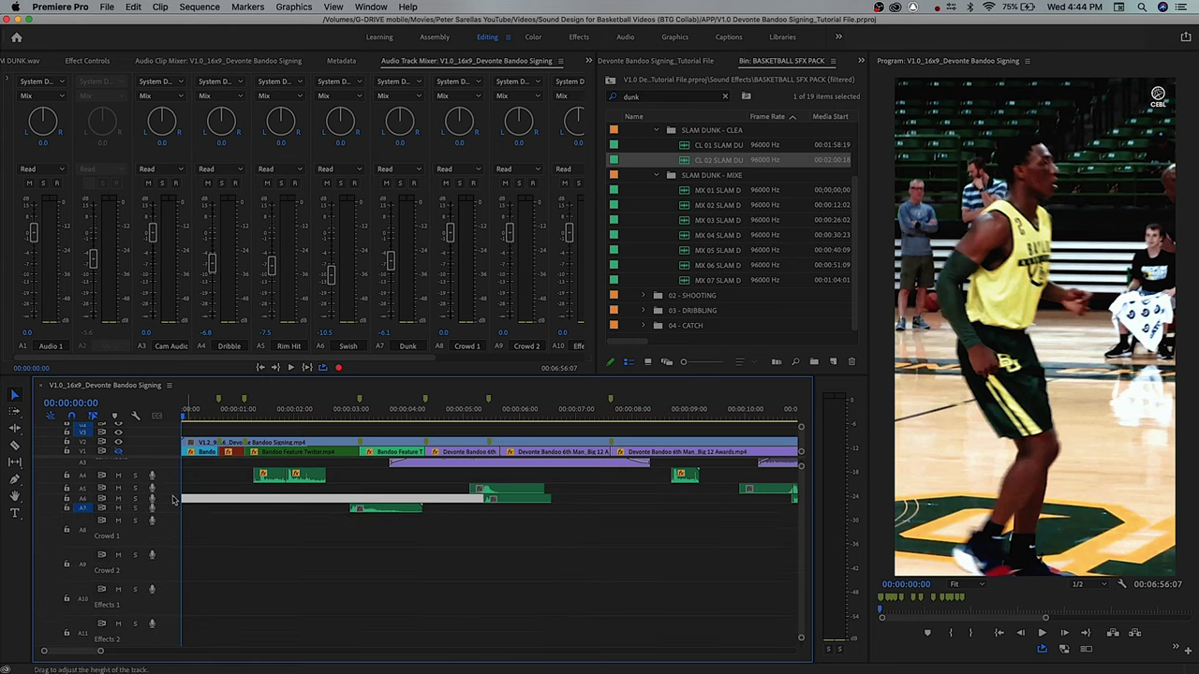
left_click(201, 555)
scroll(200, 571, "down", 3)
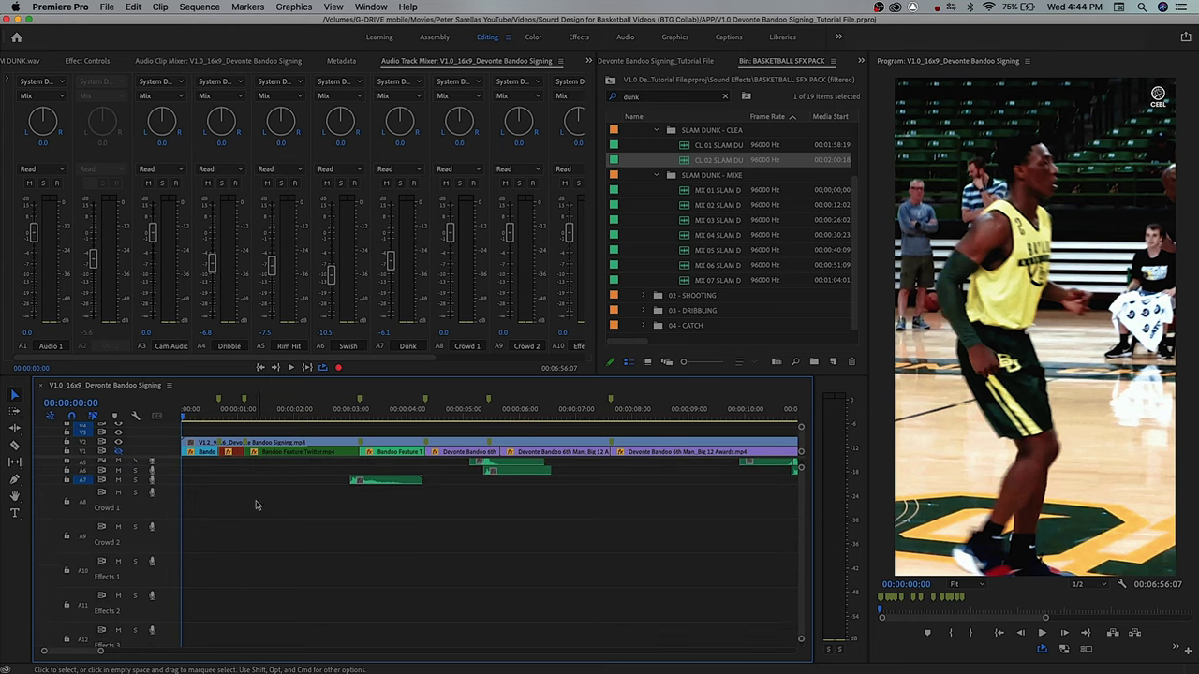
key("super+s")
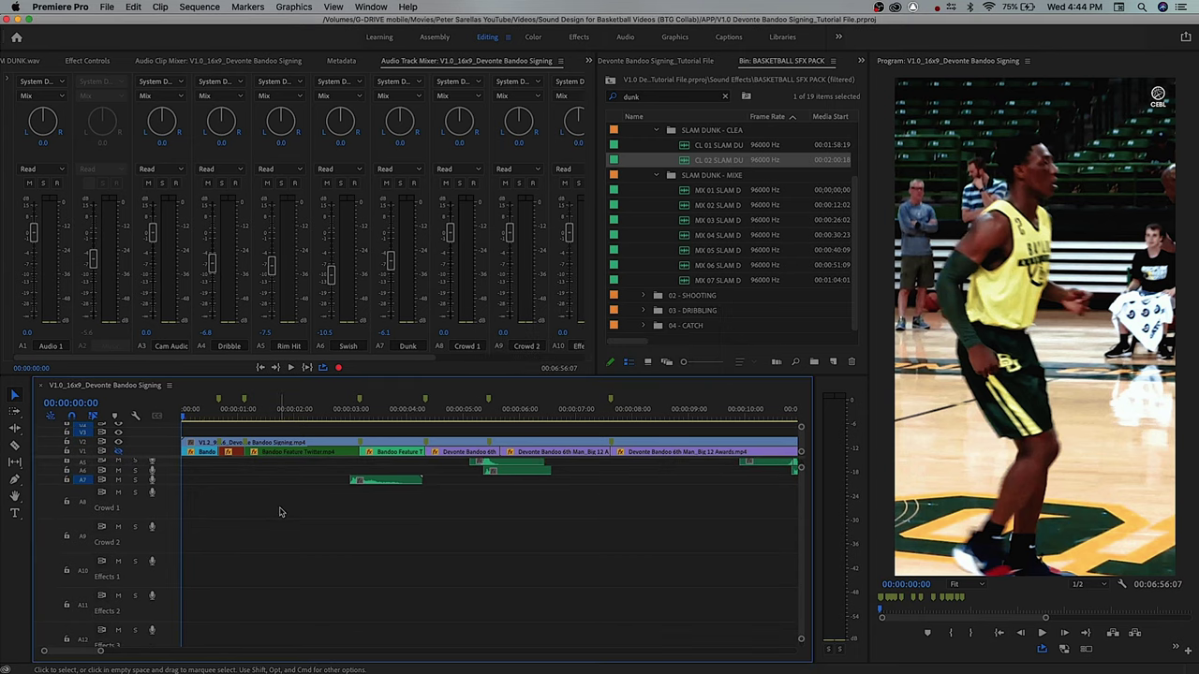
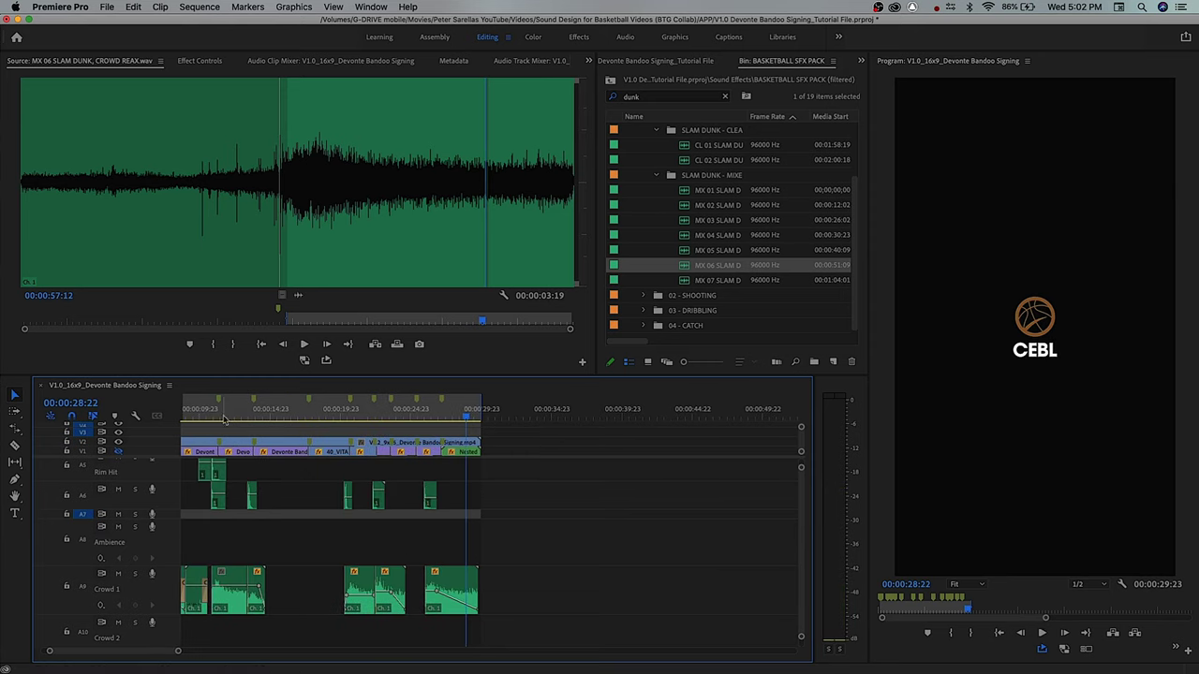
- Play back the Crowd 1 audio from about 00:00:08:00 to check the crowd fade
key("minus")
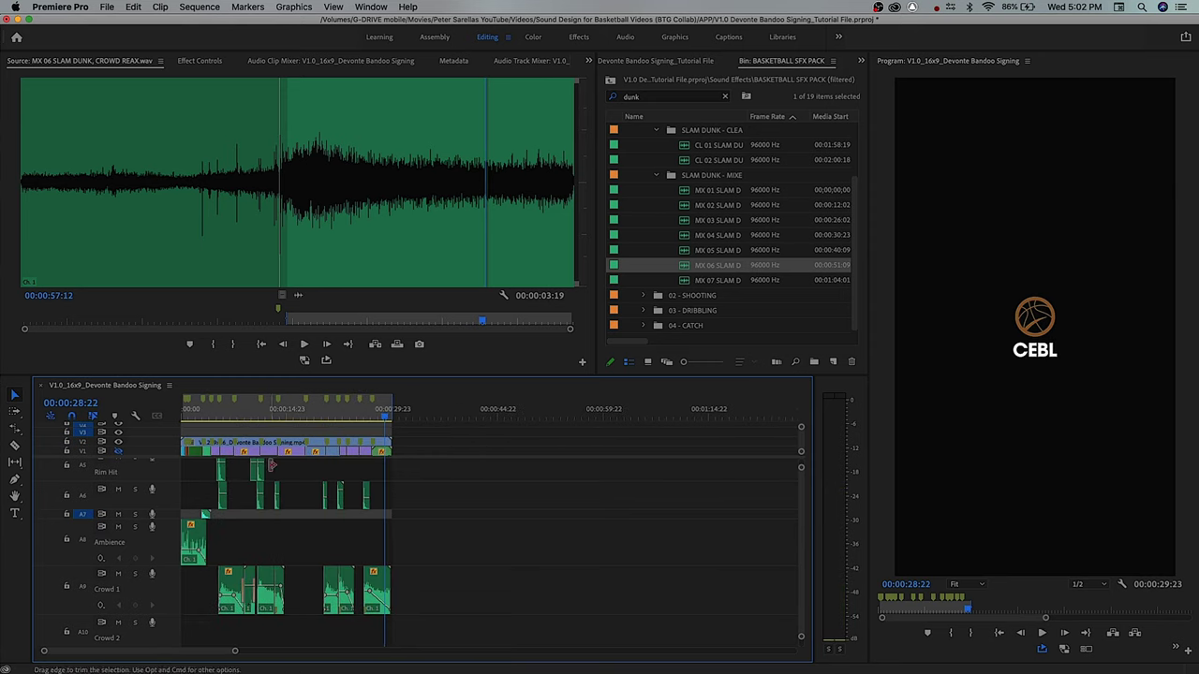
left_click(247, 411)
key("equal")
key("equal")
key("equal")
left_click(405, 410)
key("space")
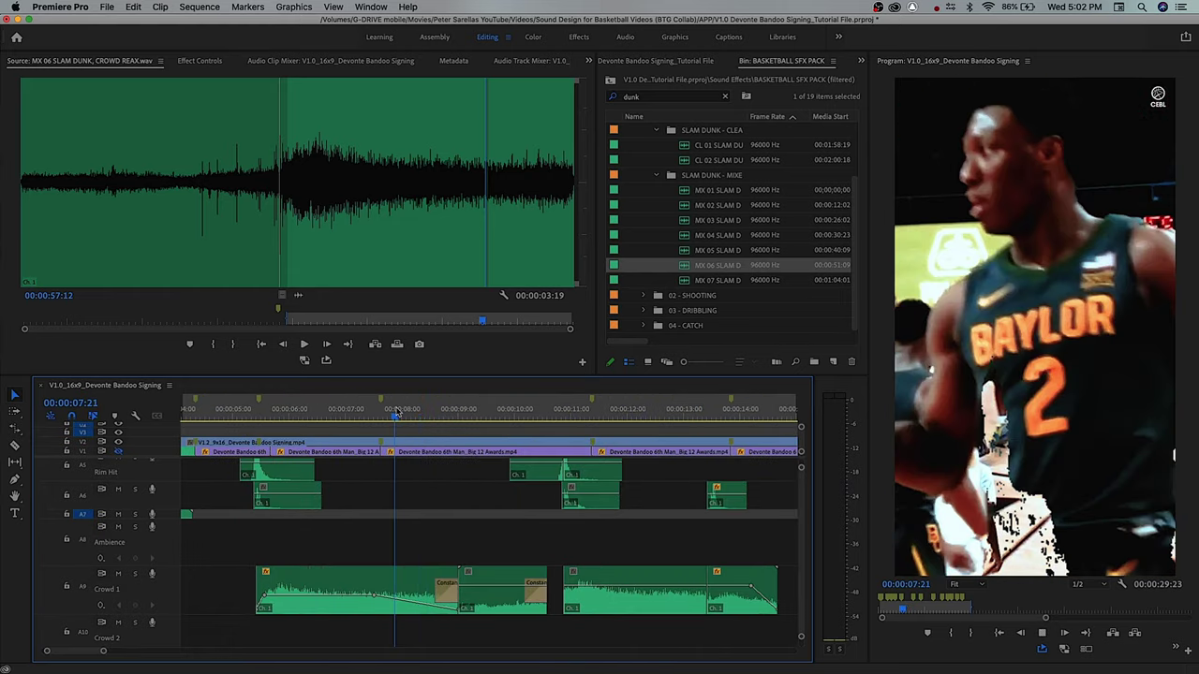
- Remove the Constant Power transition ending the Crowd 1 clip near 00:00:09:00, adjust its final volume keyframe, and replay the section
left_click(430, 411)
key("equal")
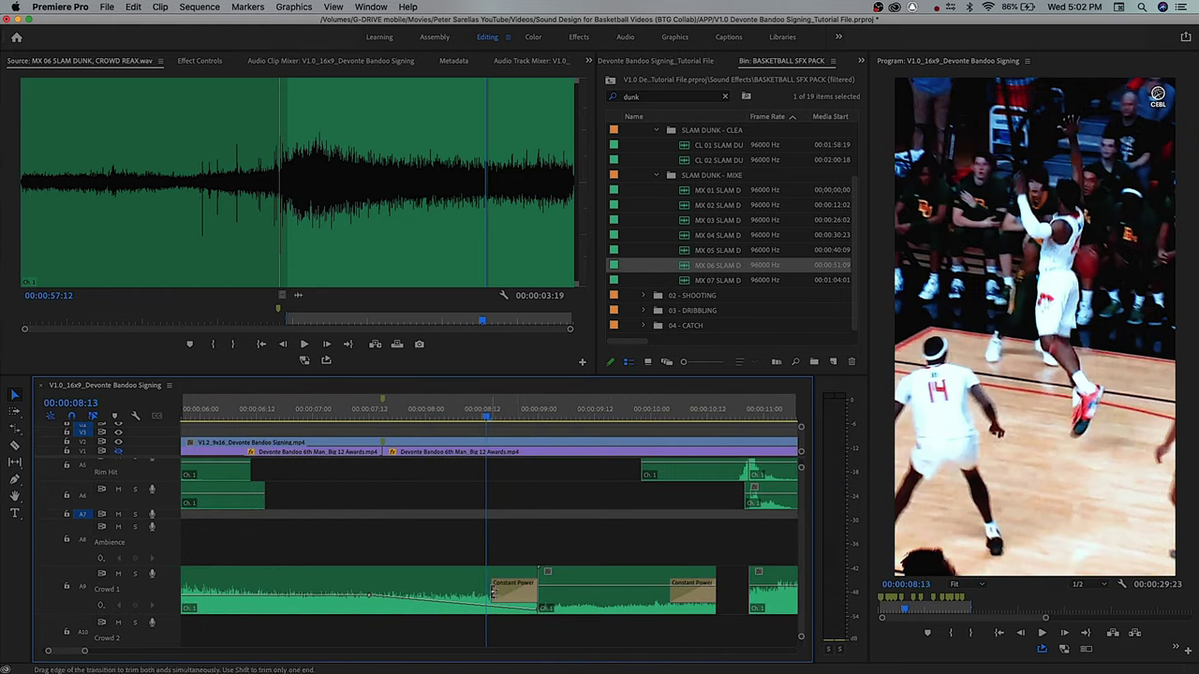
key("Delete")
left_click(528, 605)
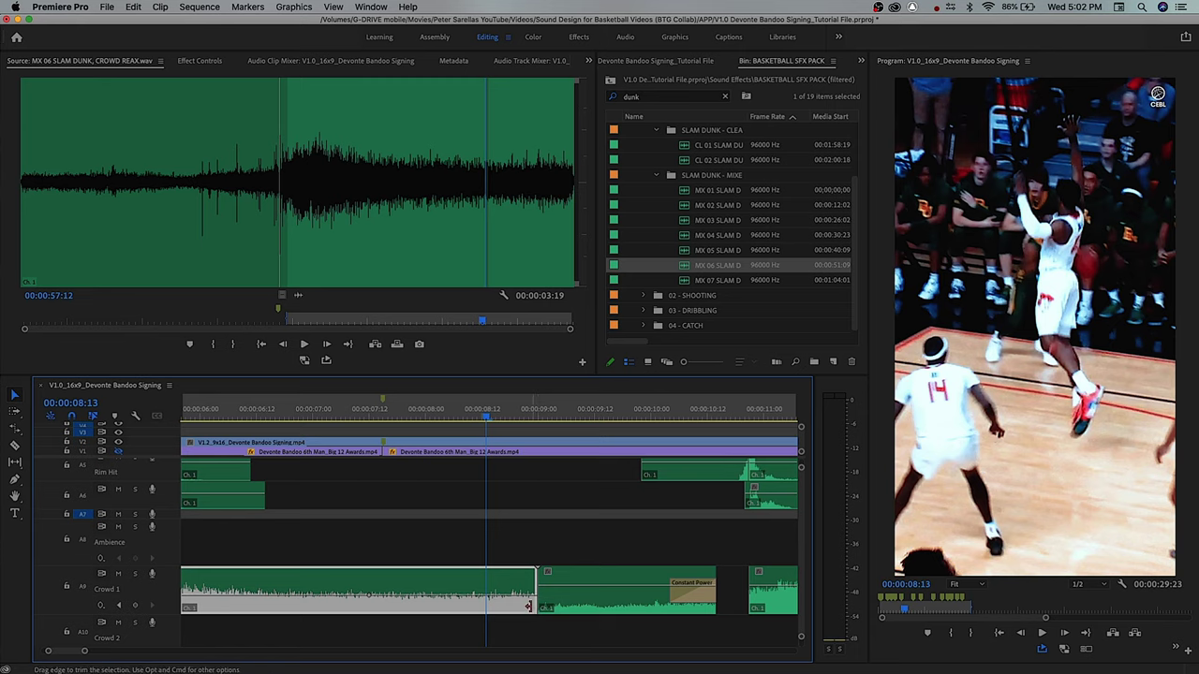
left_click_drag(522, 596, 522, 601)
left_click(366, 419)
key("space")
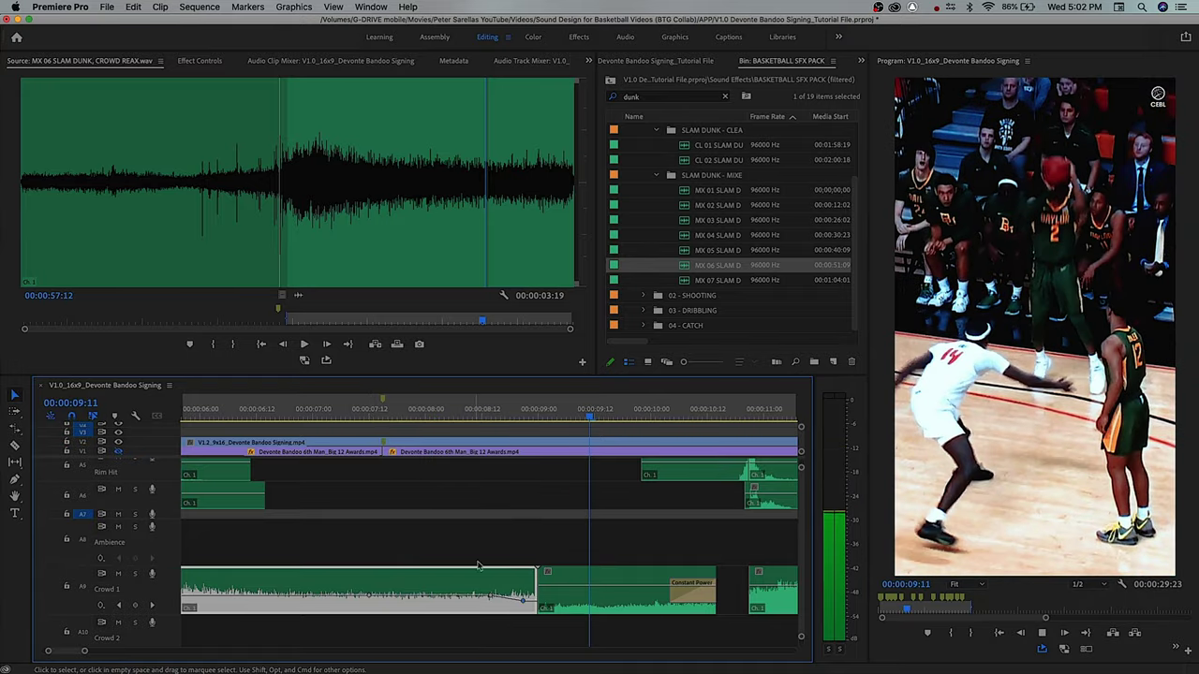
- Move the cut between the first two Crowd 1 clips to about 00:00:08:18, add a Constant Power transition there, and replay the section
key("space")
left_click(548, 601)
mouse_move(546, 599)
left_mouse_down()
mouse_move(560, 602)
mouse_move(513, 607)
mouse_move(548, 610)
mouse_move(538, 612)
mouse_move(563, 594)
left_mouse_up()
key("shift+super+d")
left_click(491, 551)
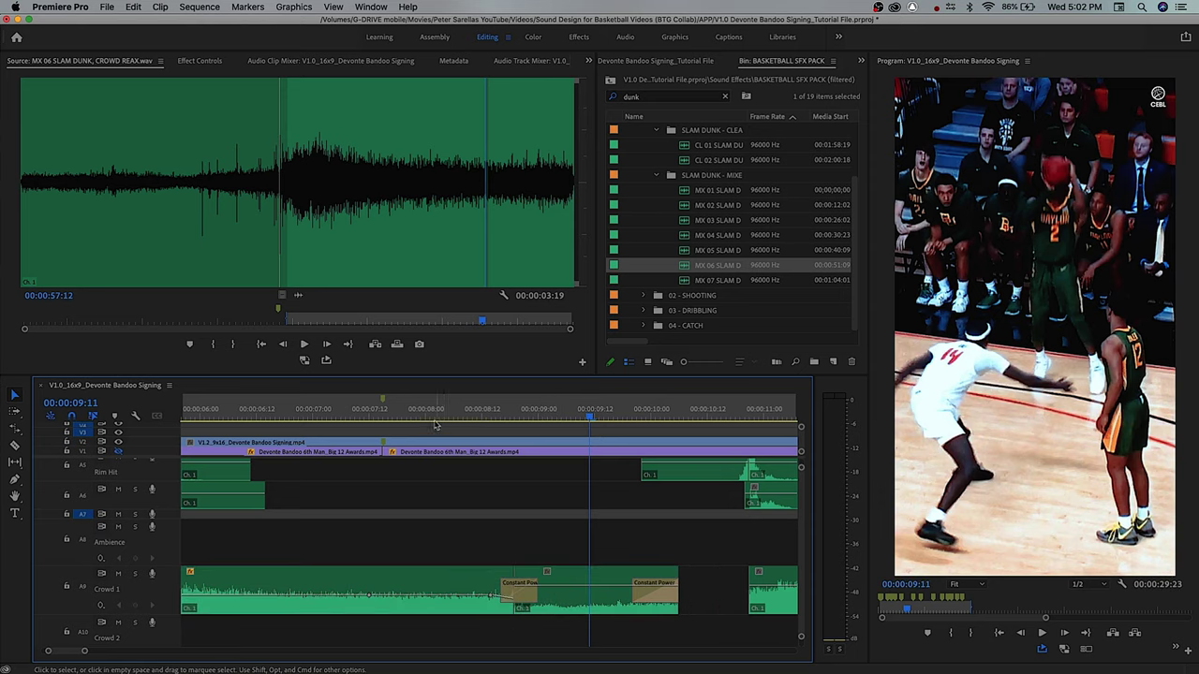
left_click(400, 413)
key("space")
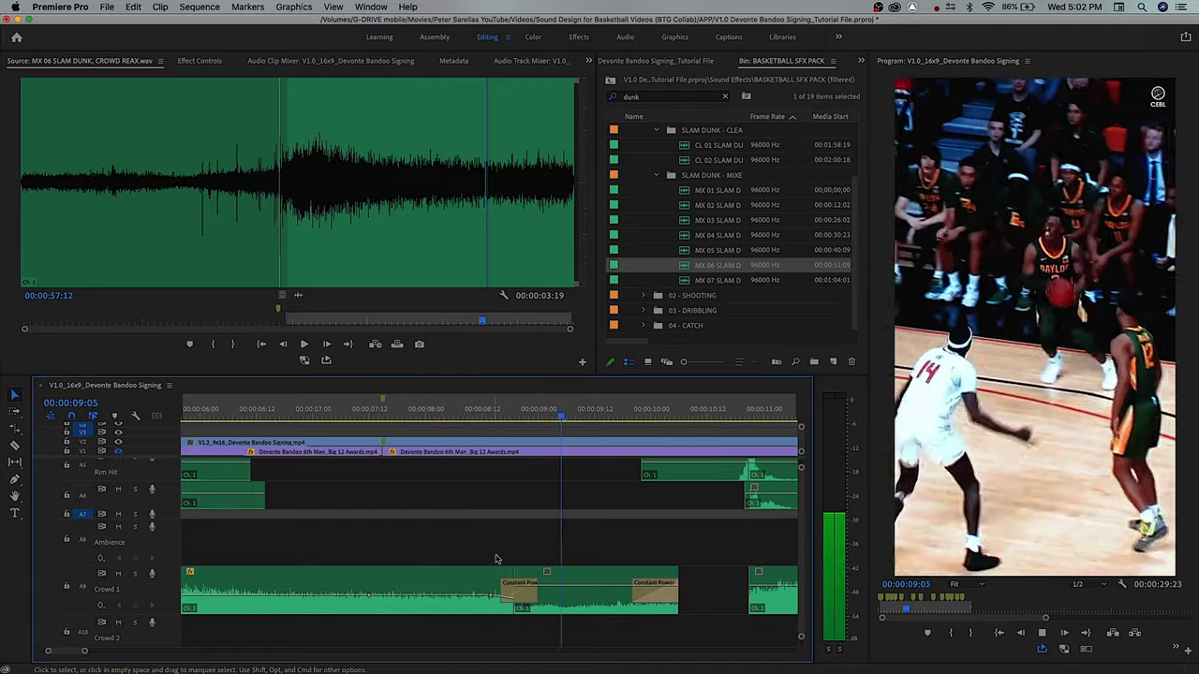
mouse_move(669, 609)
left_mouse_down()
mouse_move(700, 610)
mouse_move(672, 612)
left_mouse_up()
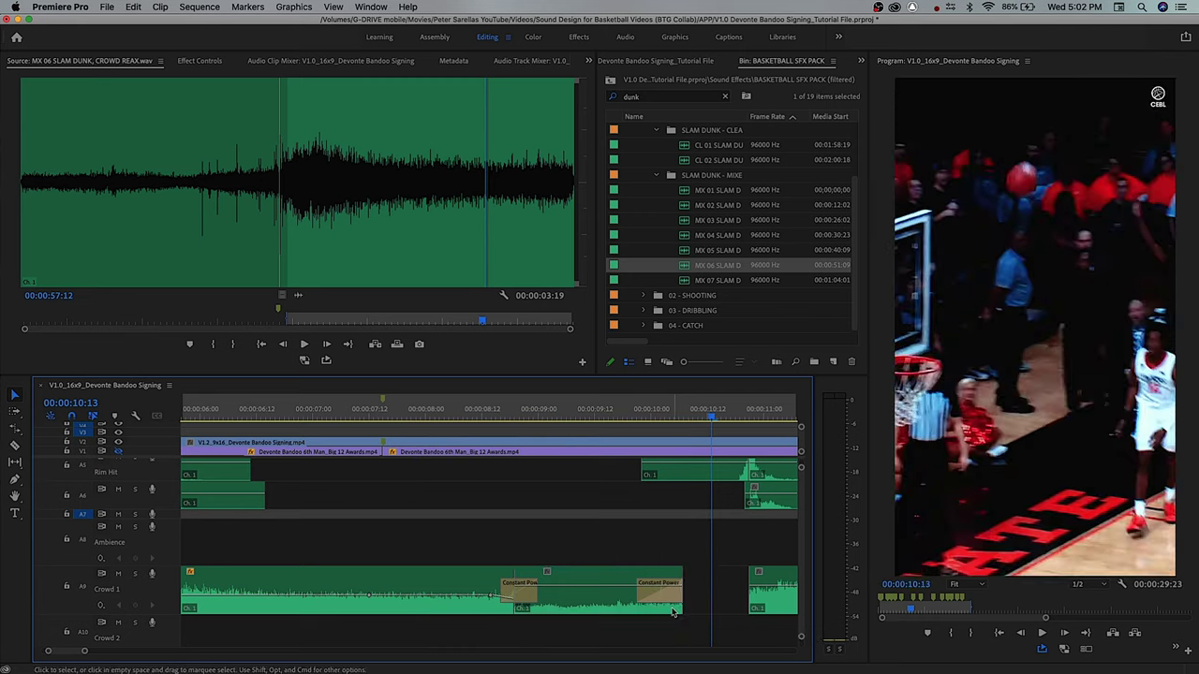
left_click(701, 611)
- Audition MX 02 SLAM DUNK, CROWD REAX.wav, mark its Out point at 00:00:18:04, and place it on the Ambience track near 00:00:08:18
double_click(689, 205)
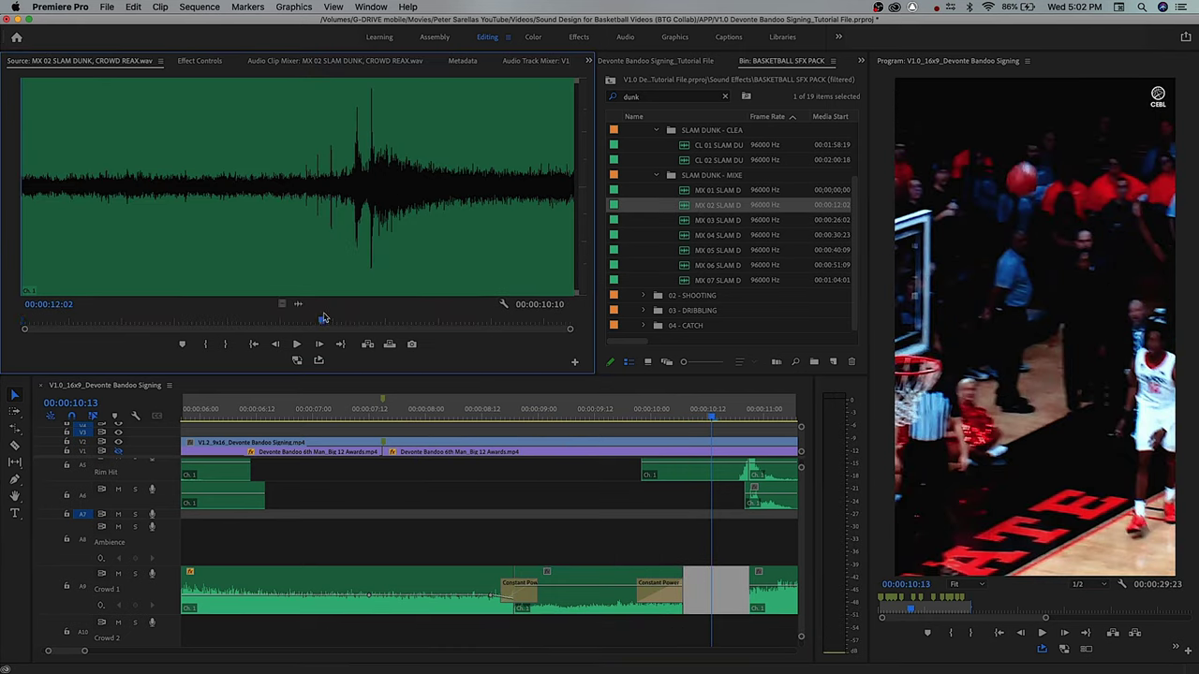
left_click(203, 323)
key("space")
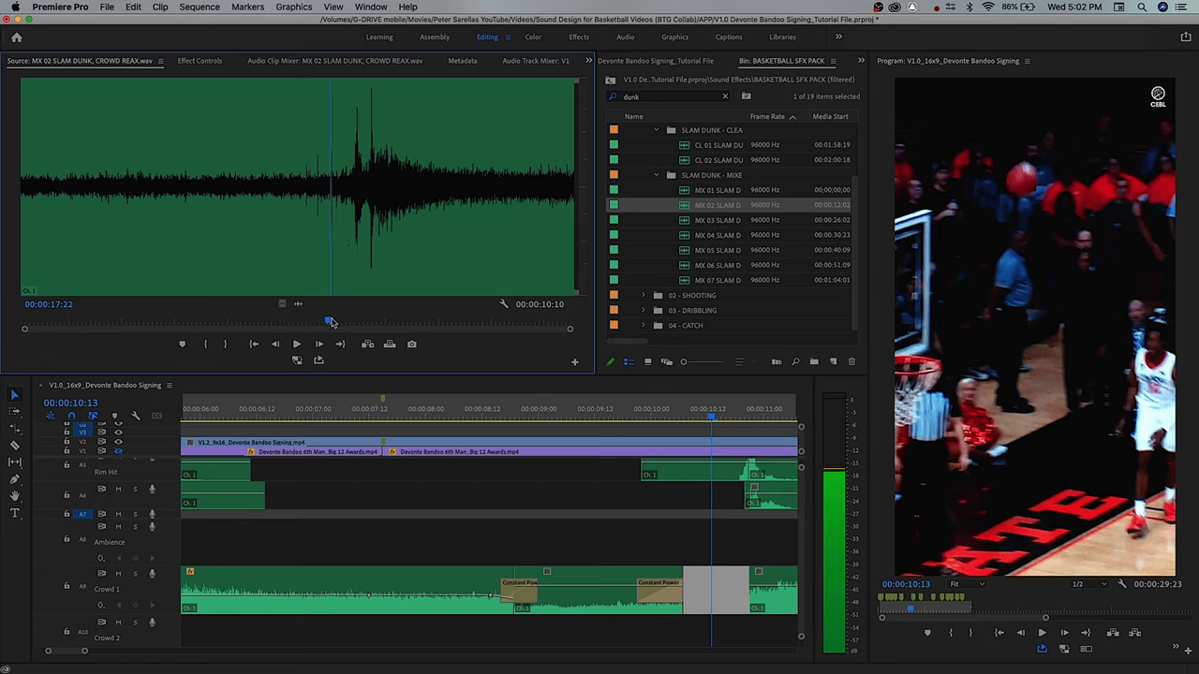
left_click_drag(340, 321, 522, 552)
key("o")
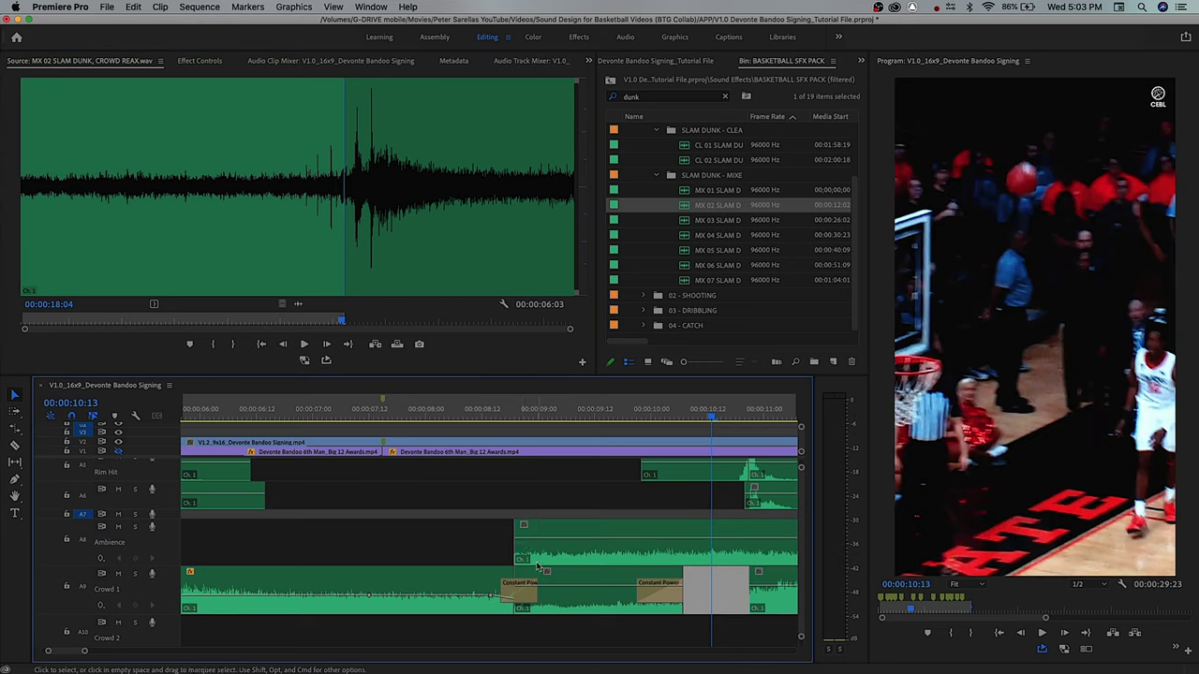
- Replace the second Crowd 1 clip with the MX 02 crowd clip, trimmed to fill about 00:00:08:18 to 00:00:10:21
key("minus")
key("minus")
key("equal")
left_click_drag(394, 557, 419, 562)
left_click_drag(669, 559, 457, 562)
left_click_drag(383, 558, 388, 558)
left_click_drag(441, 557, 505, 573)
- Apply Constant Power transitions across the four adjoining Crowd 1 clips, set the volume keyframe at 00:00:08:19 to -9.2 dB, and replay the sequence
left_click_drag(524, 558, 379, 593)
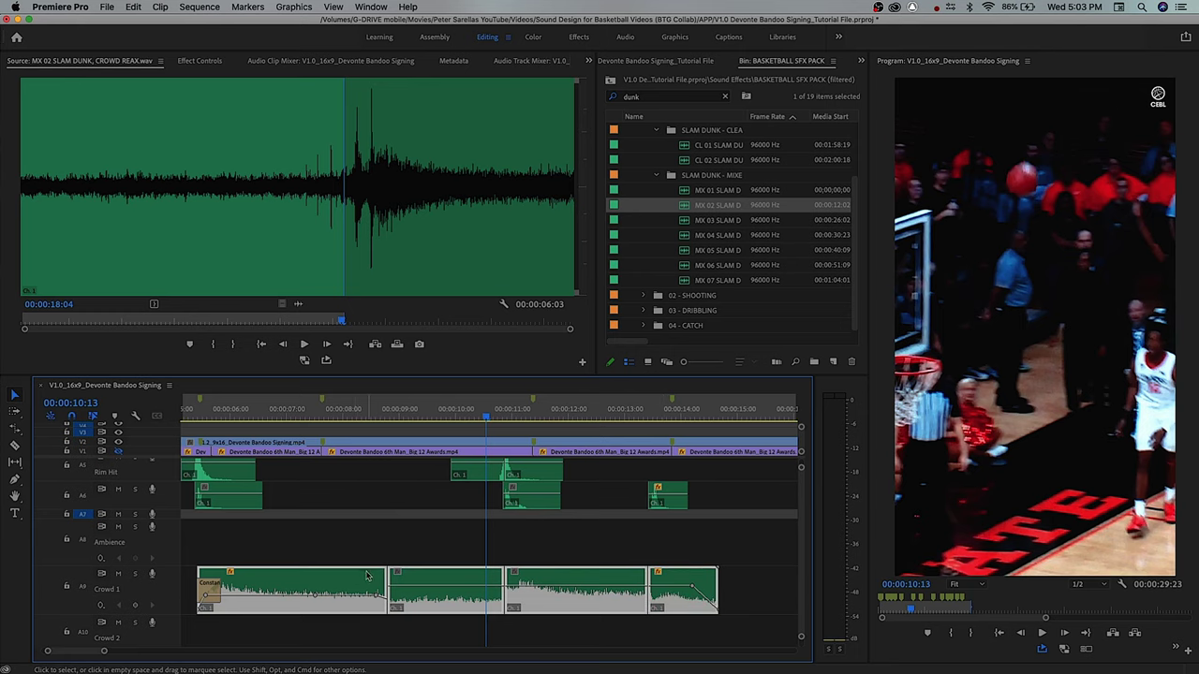
key("super+shift+d")
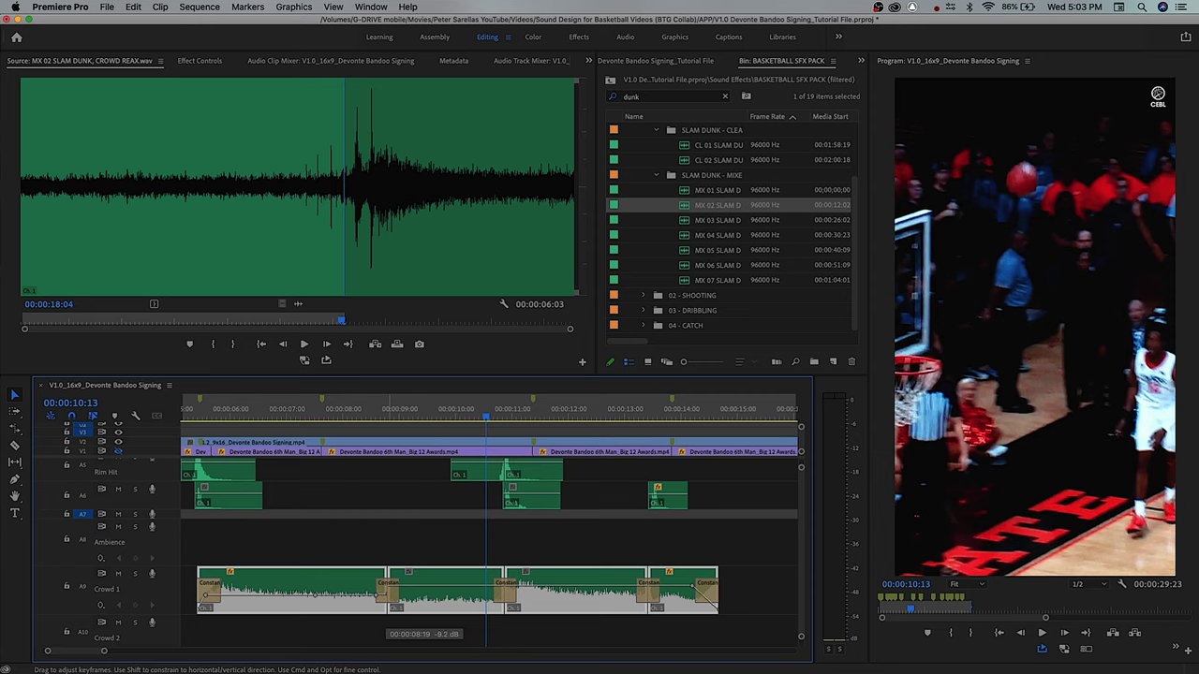
left_click(343, 415)
key("space")
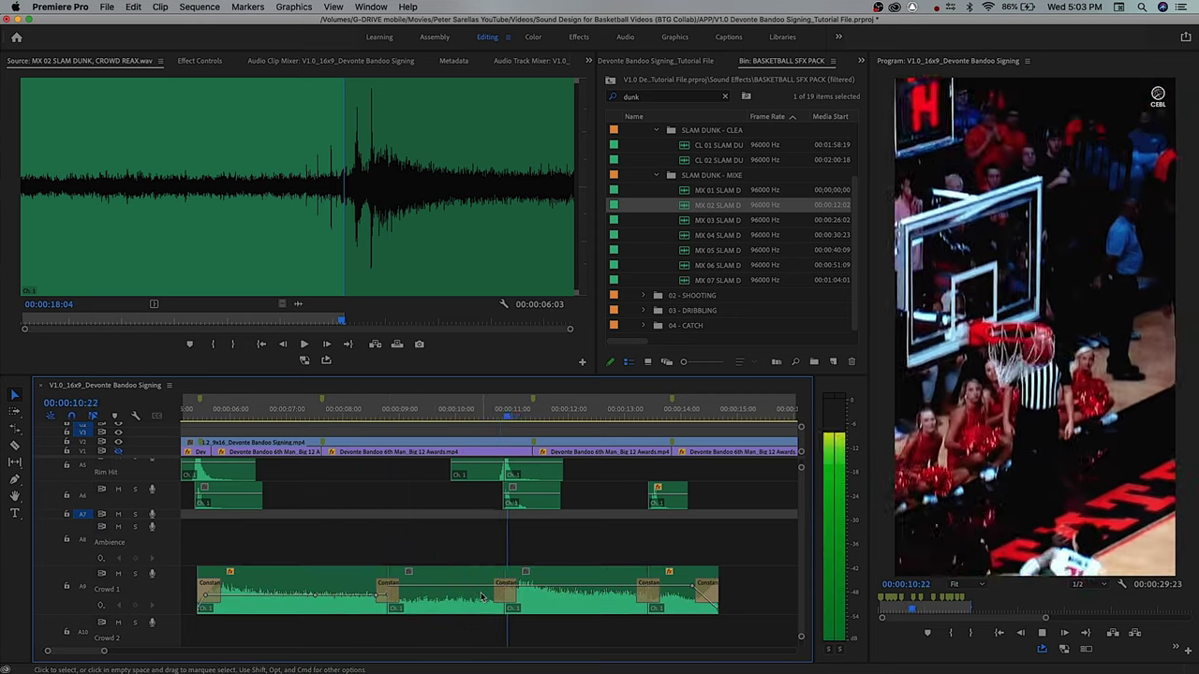
key("minus")
key("minus")
key("equal")
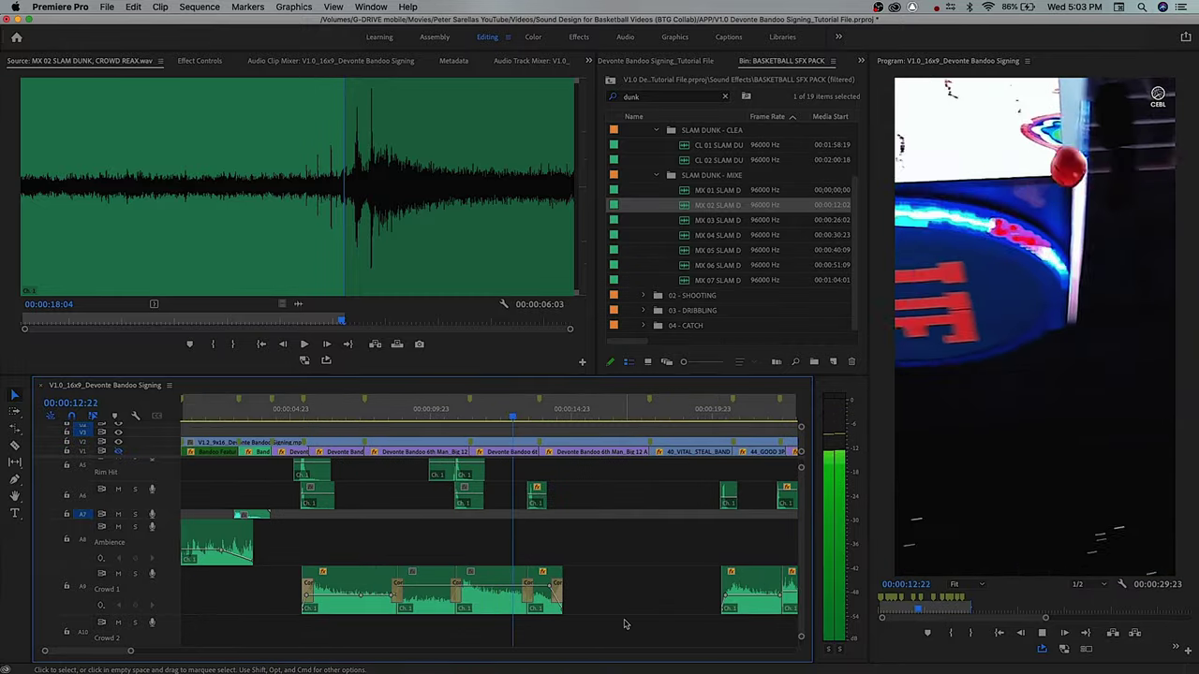
key("minus")
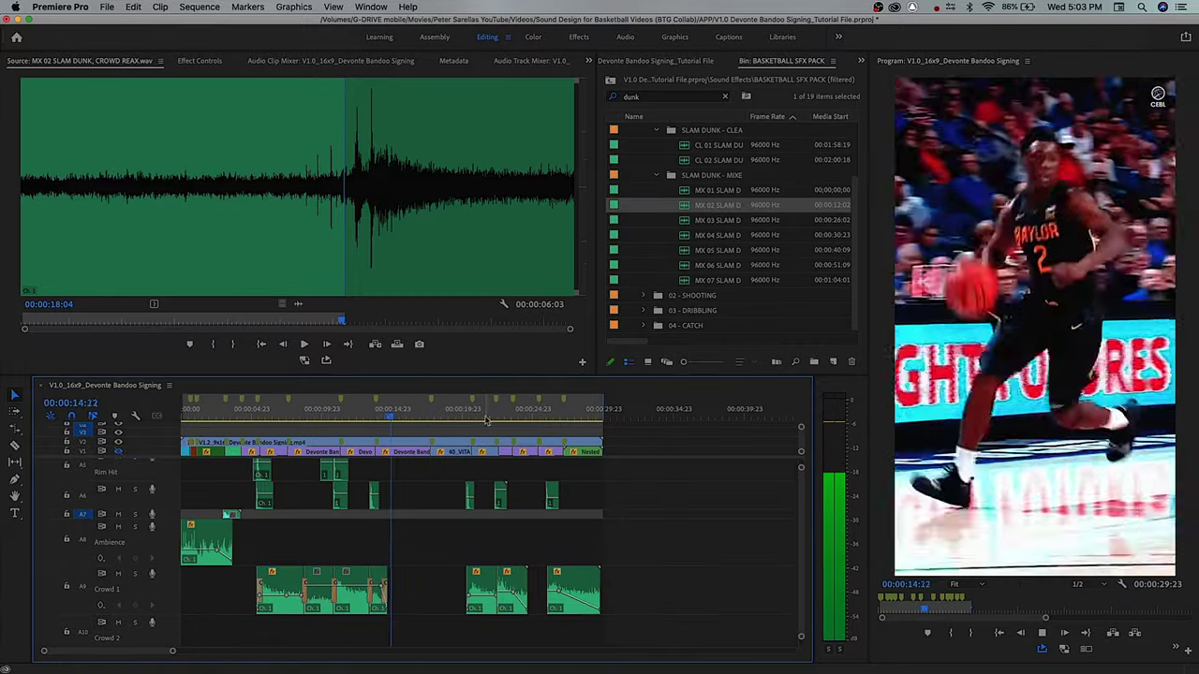
key("equal")
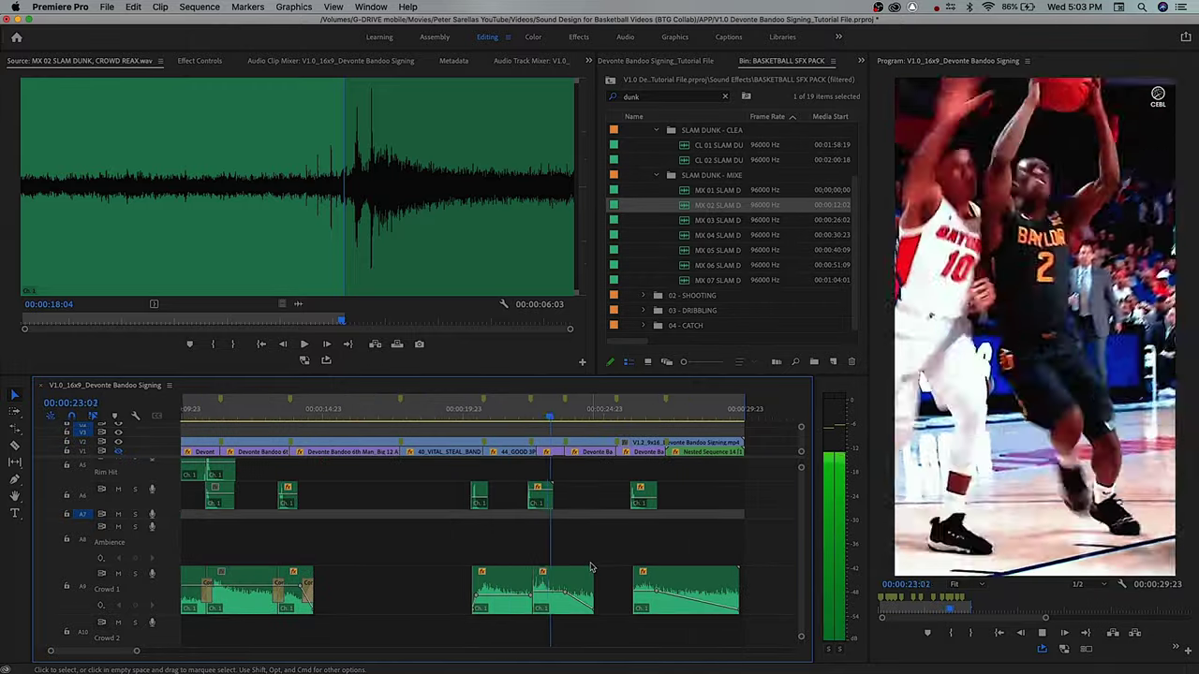
- Inspect the Swish clip near 00:00:22:08 and replay the audio around it from about 00:00:22:02
left_click(532, 416)
key("equal")
key("space")
scroll(506, 552, "up", 1)
key("equal")
key("equal")
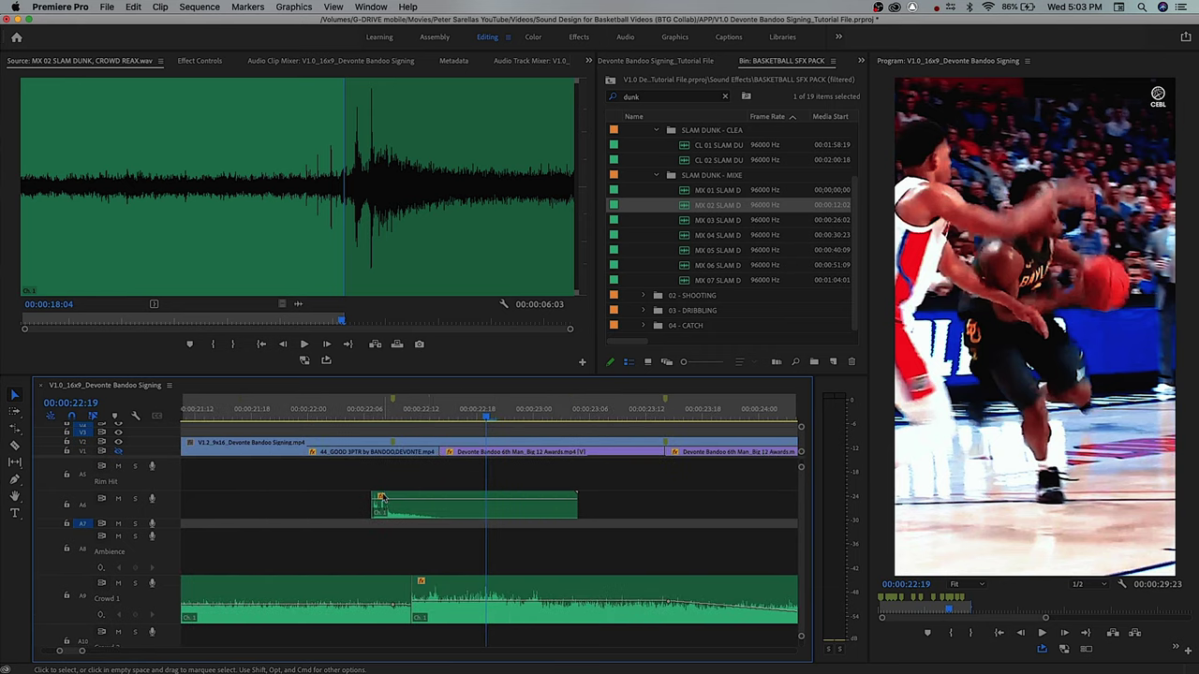
scroll(384, 510, "up", 5)
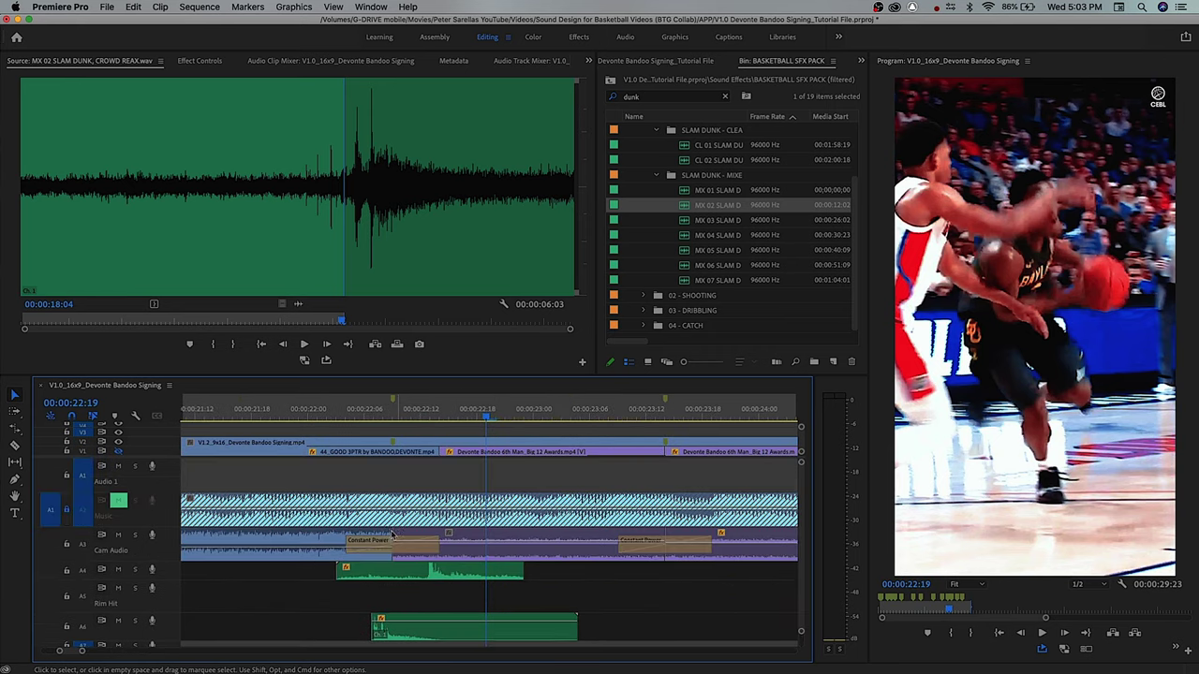
scroll(384, 546, "down", 2)
left_click(404, 599)
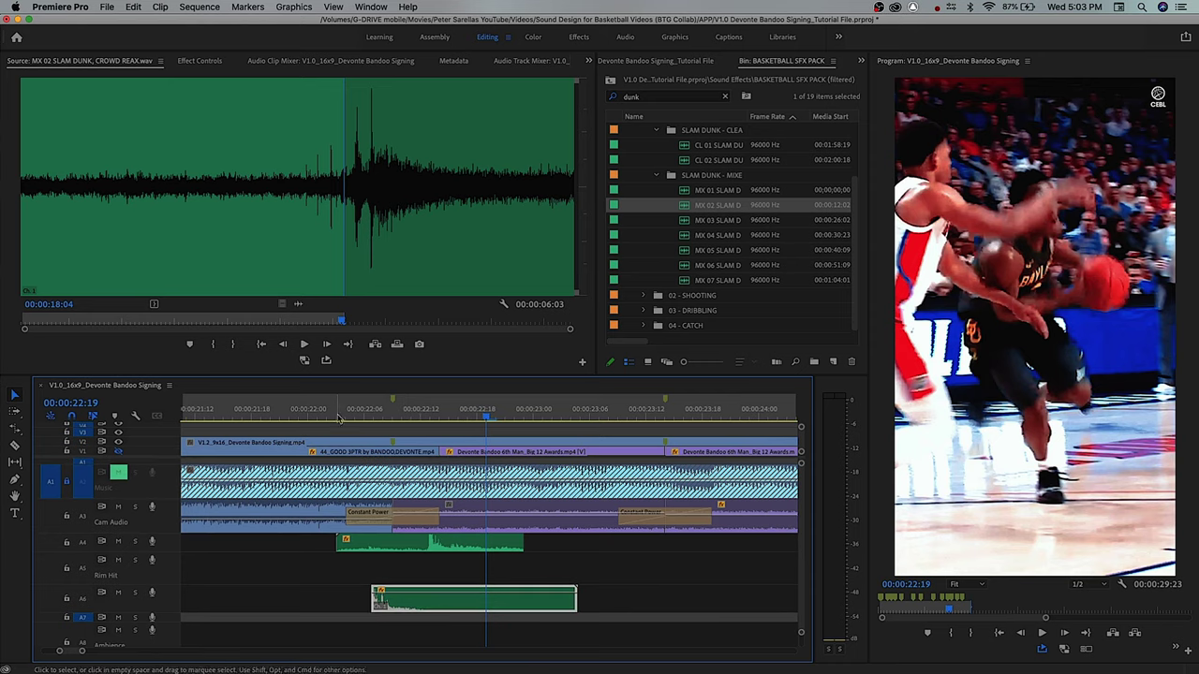
left_click(326, 412)
key("space")
key("space")
- Select the short effect clip on track A11 near 00:00:22:12 and play the sequence on past 00:00:25:00
scroll(401, 532, "down", 5)
scroll(398, 532, "down", 4)
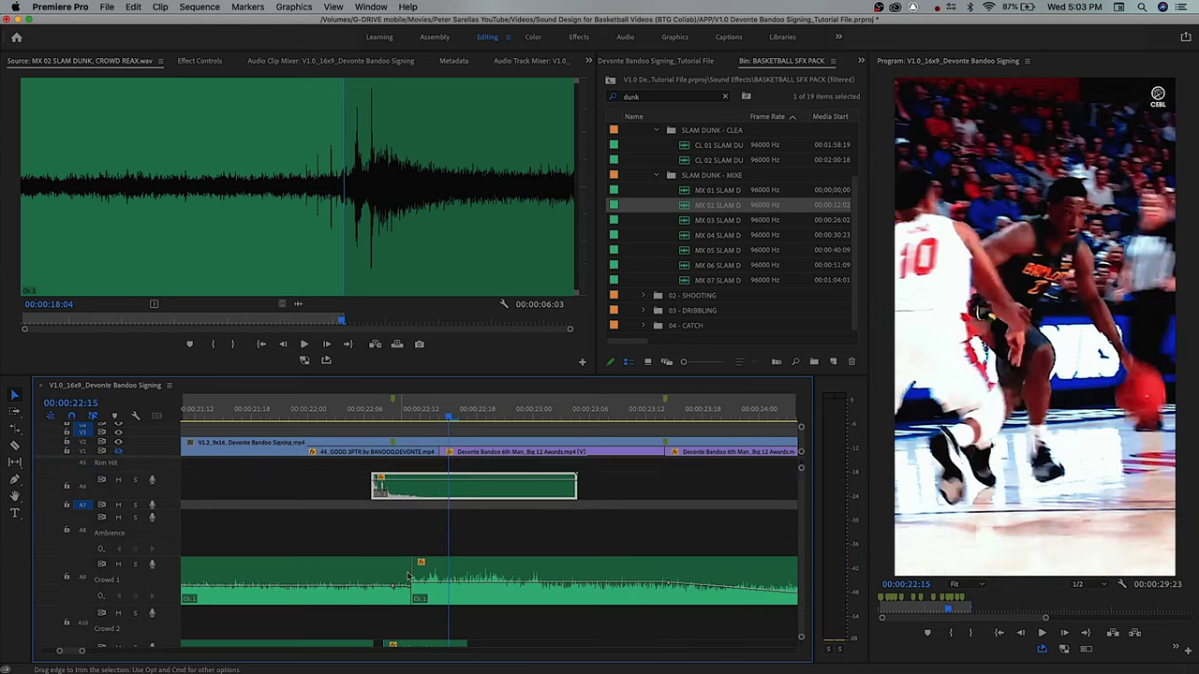
left_click(395, 627)
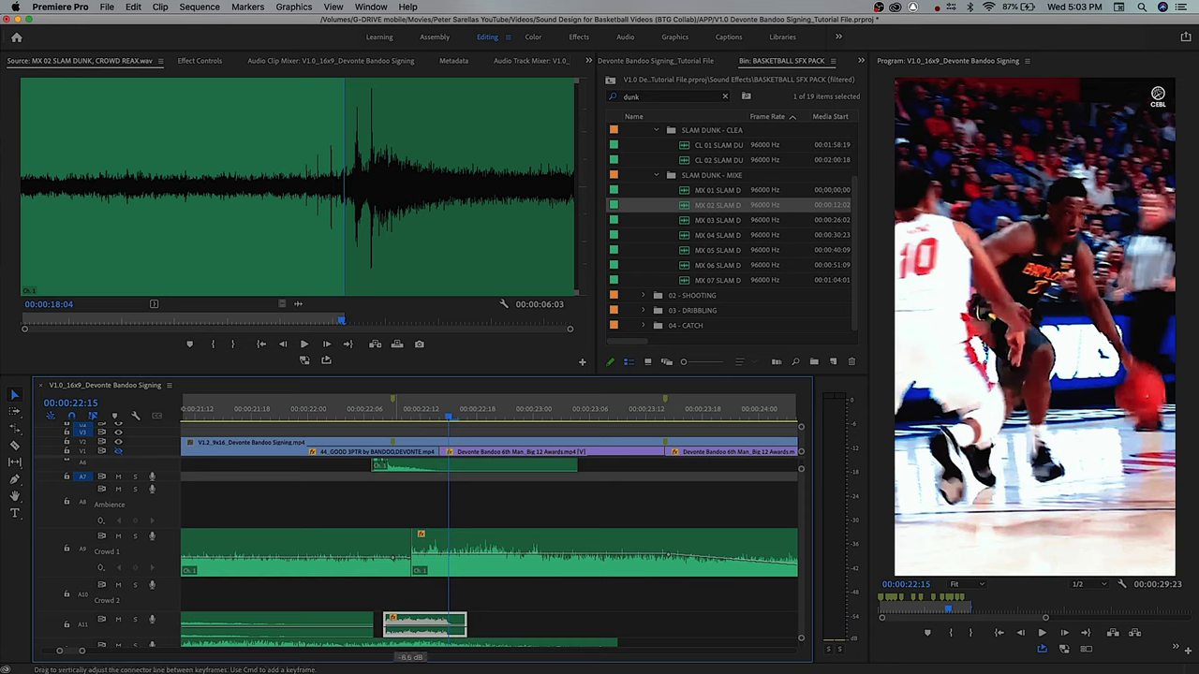
key("space")
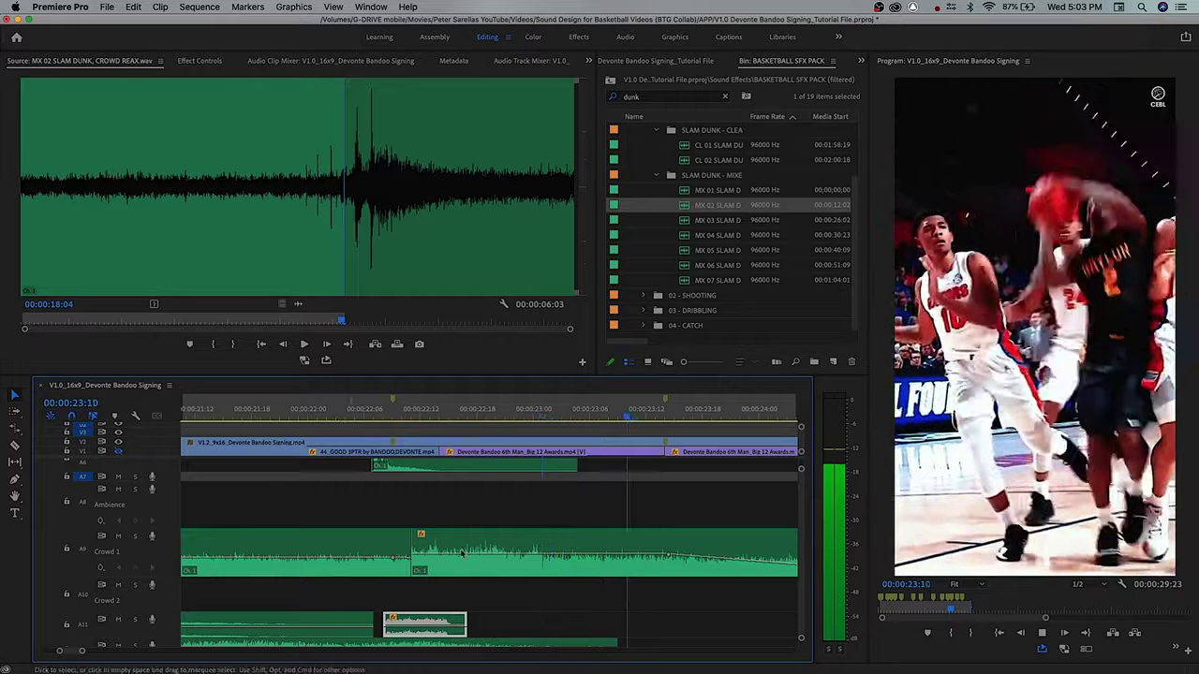
key("minus")
scroll(565, 599, "down", 3)
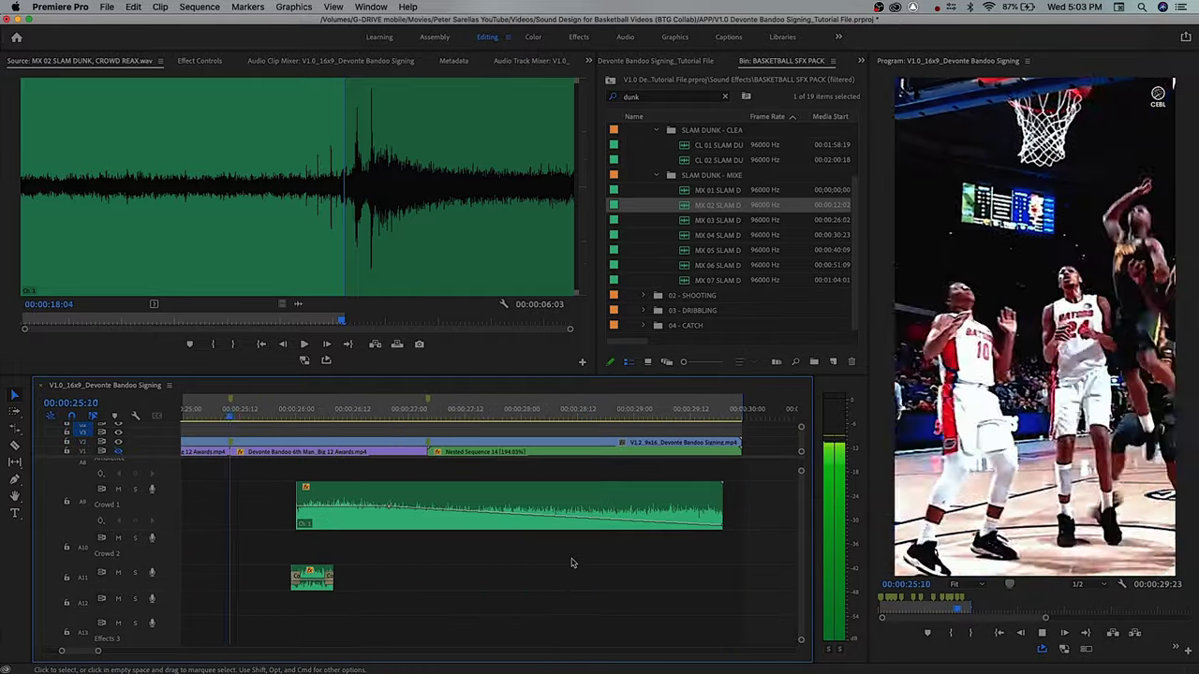
- Set the last Cam Audio clip's volume keyframe at 00:00:24:03 to -2.1 dB and replay from about 00:00:23:12
key("space")
scroll(421, 548, "up", 5)
left_click(336, 509)
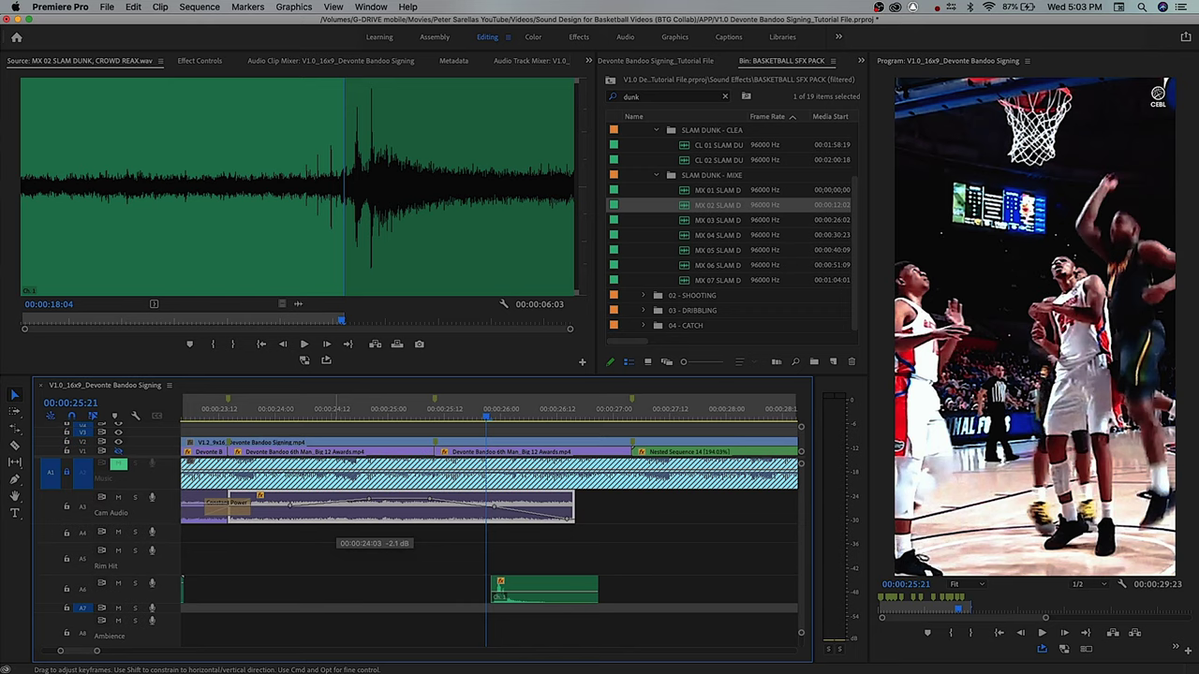
left_click(206, 412)
key("space")
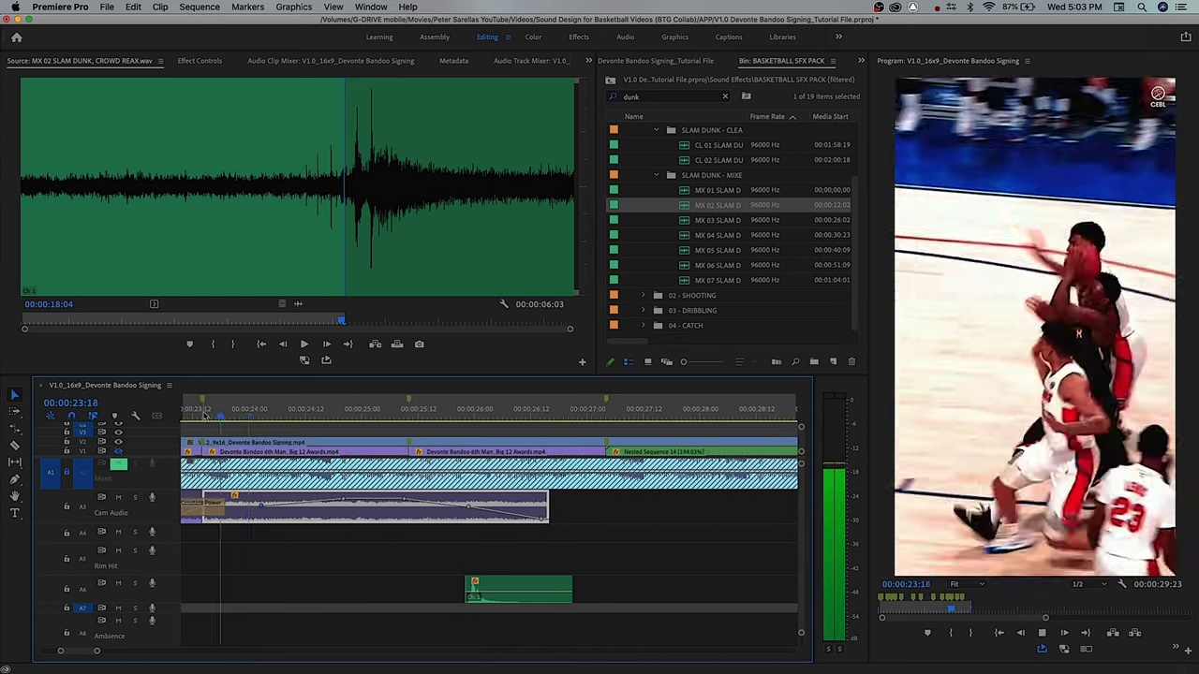
key("minus")
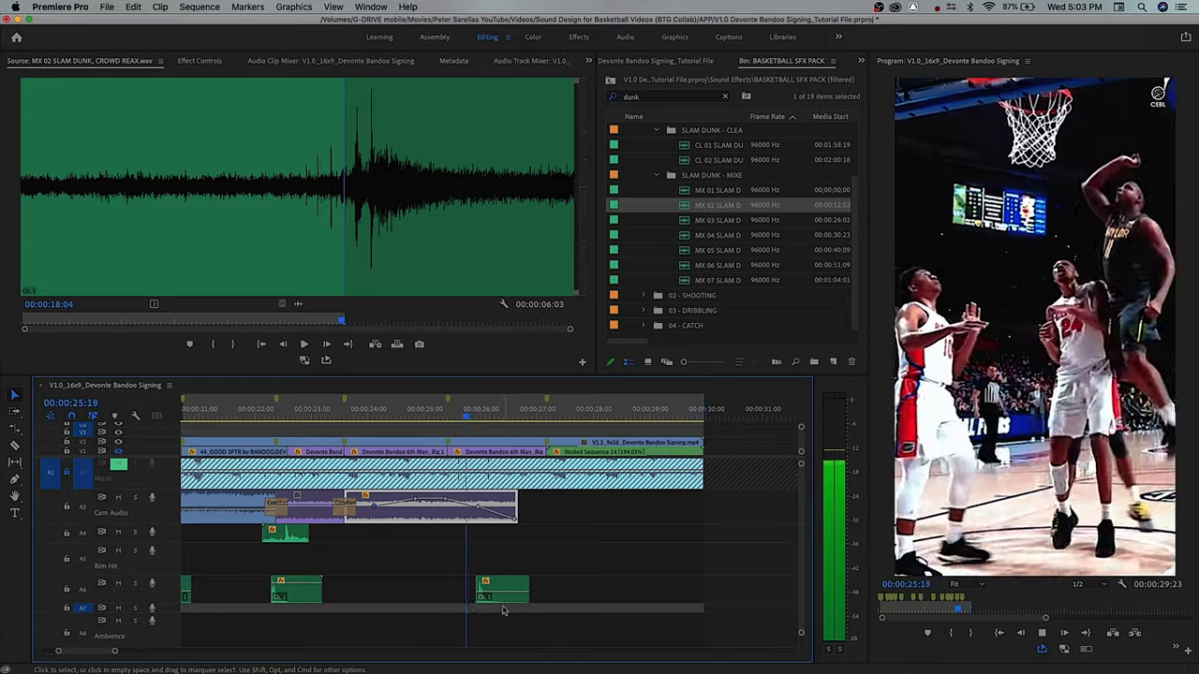
scroll(502, 612, "down", 2)
scroll(501, 610, "down", 2)
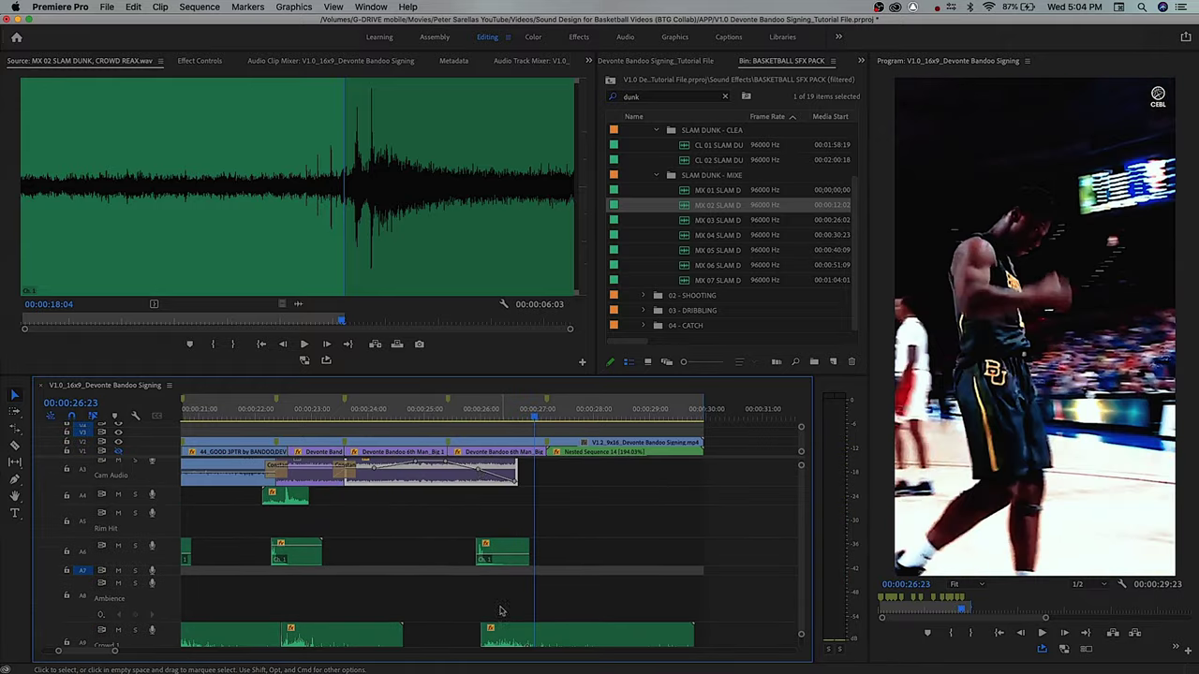
- Extend the end of the last Cam Audio clip to about 00:00:28:16 and play back the ending
left_click_drag(516, 468, 629, 468)
left_click(454, 410)
key("space")
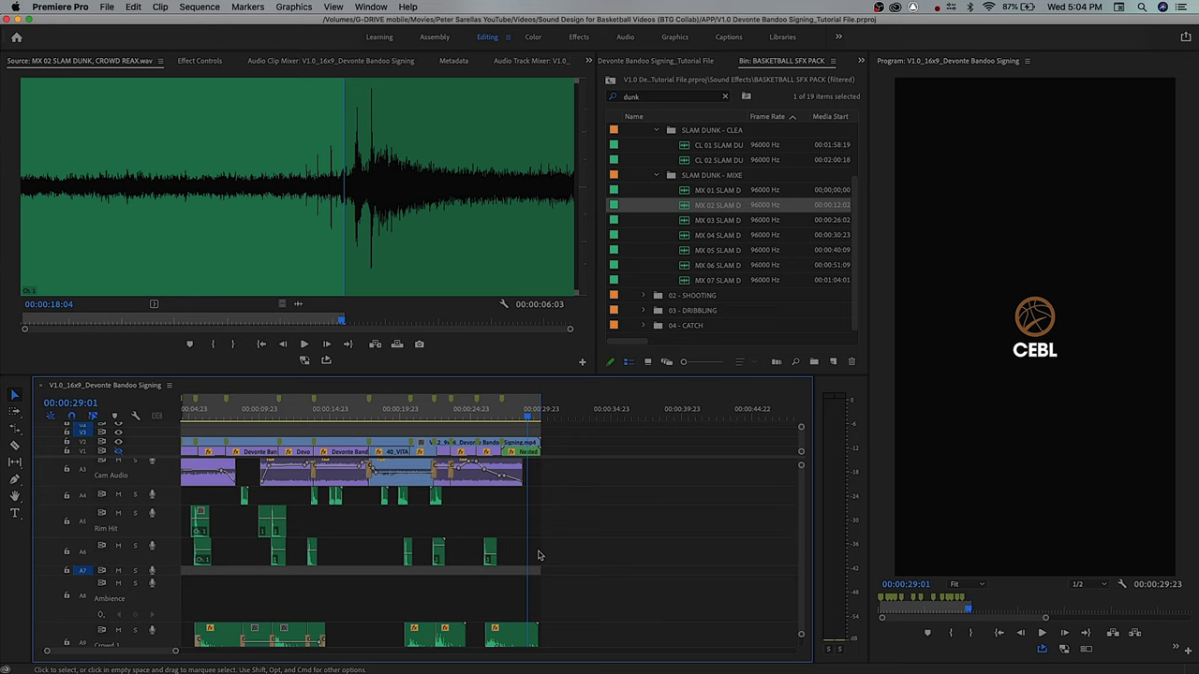
- Return to about 00:00:00:23 near the start of the sequence, and unlock and unmute the Music track
key("minus")
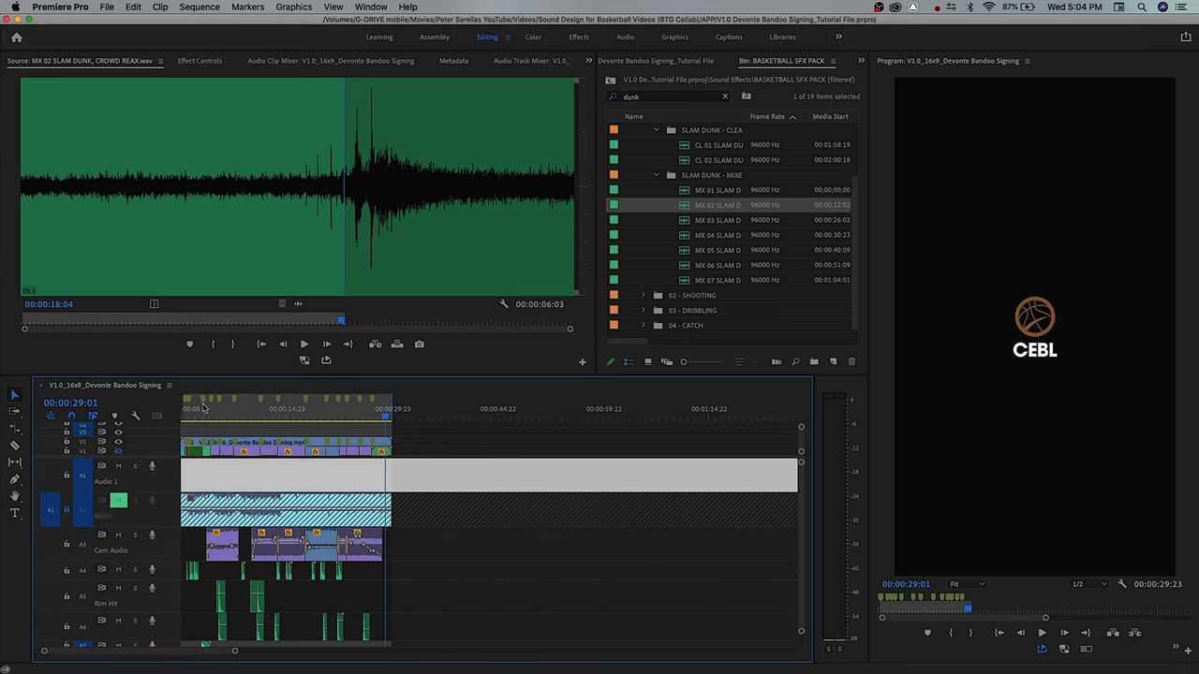
left_click(191, 412)
key("equal")
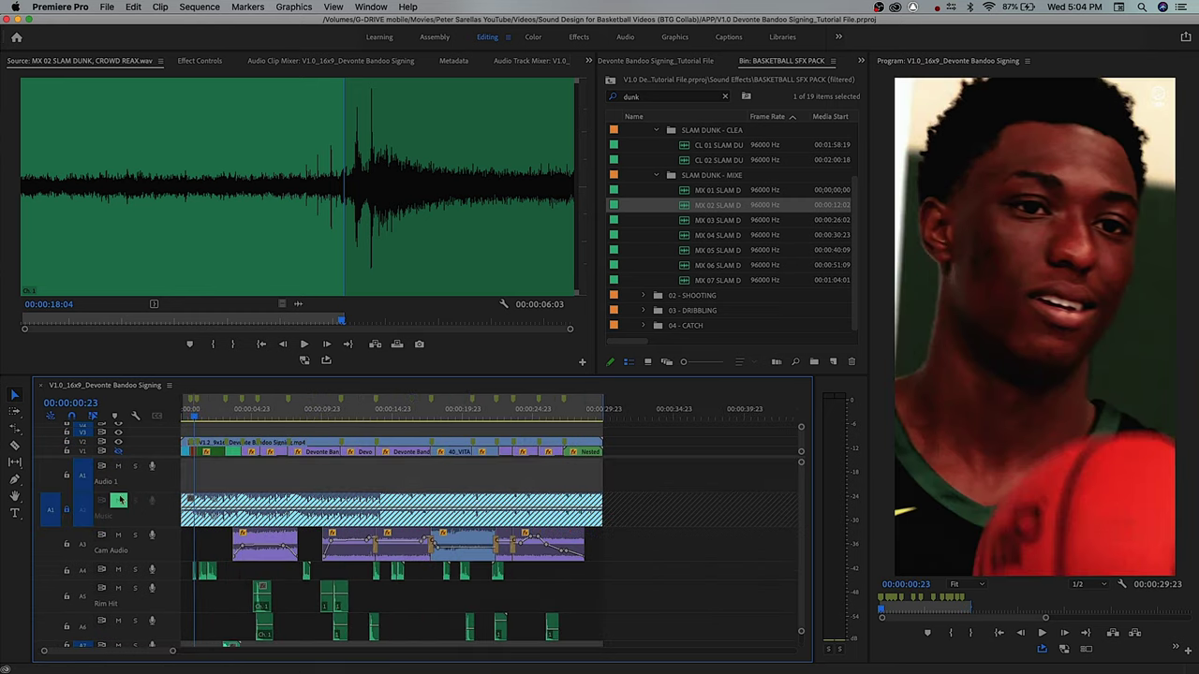
left_click(68, 511)
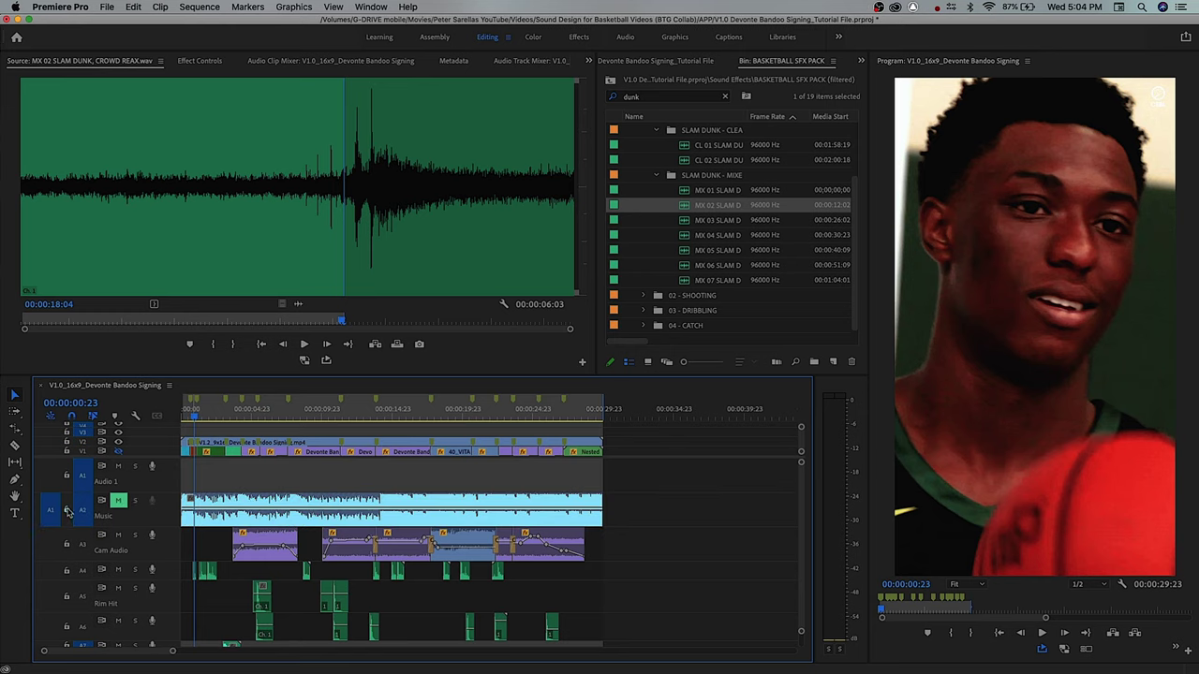
left_click(117, 503)
left_click(251, 521)
left_click(268, 477)
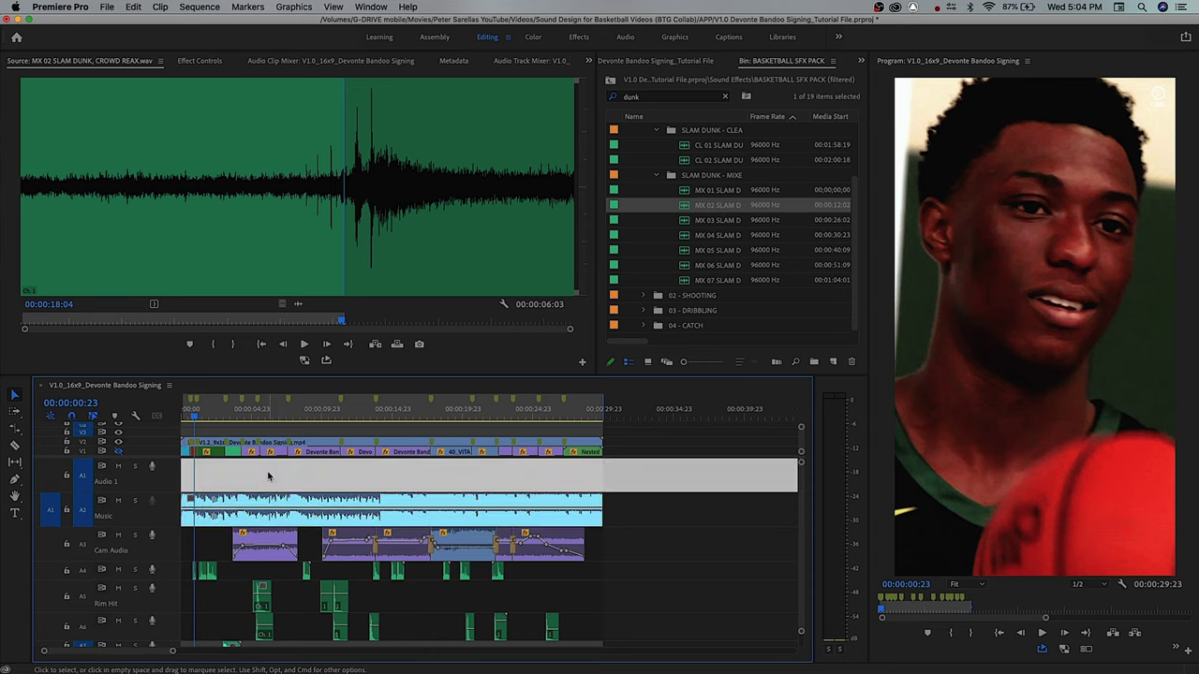
- Show the Music channel in the Audio Track Mixer and select the song clip on the Music track
key("shift+6")
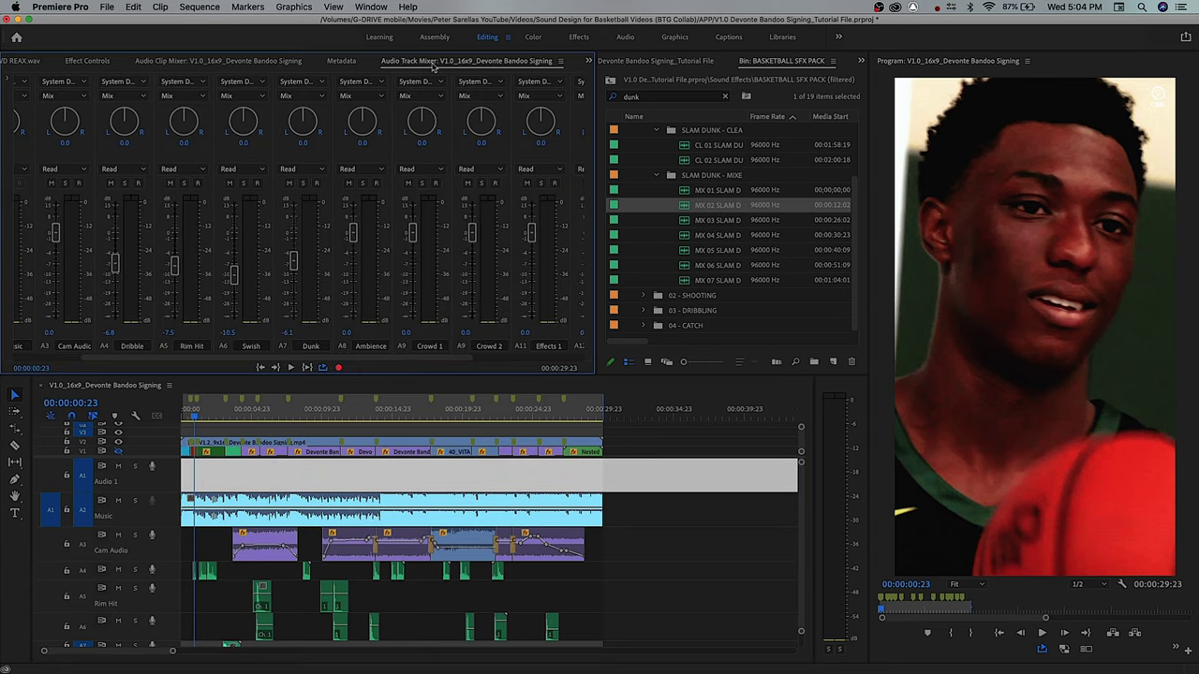
scroll(168, 213, "left", 3)
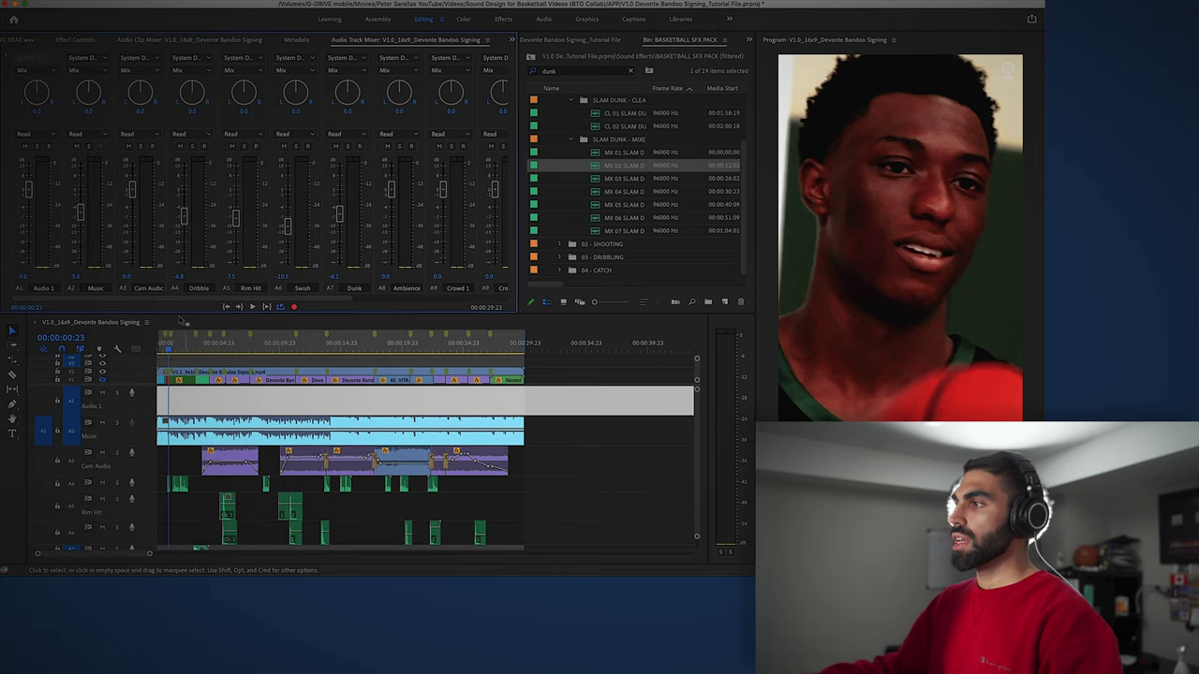
left_click(288, 440)
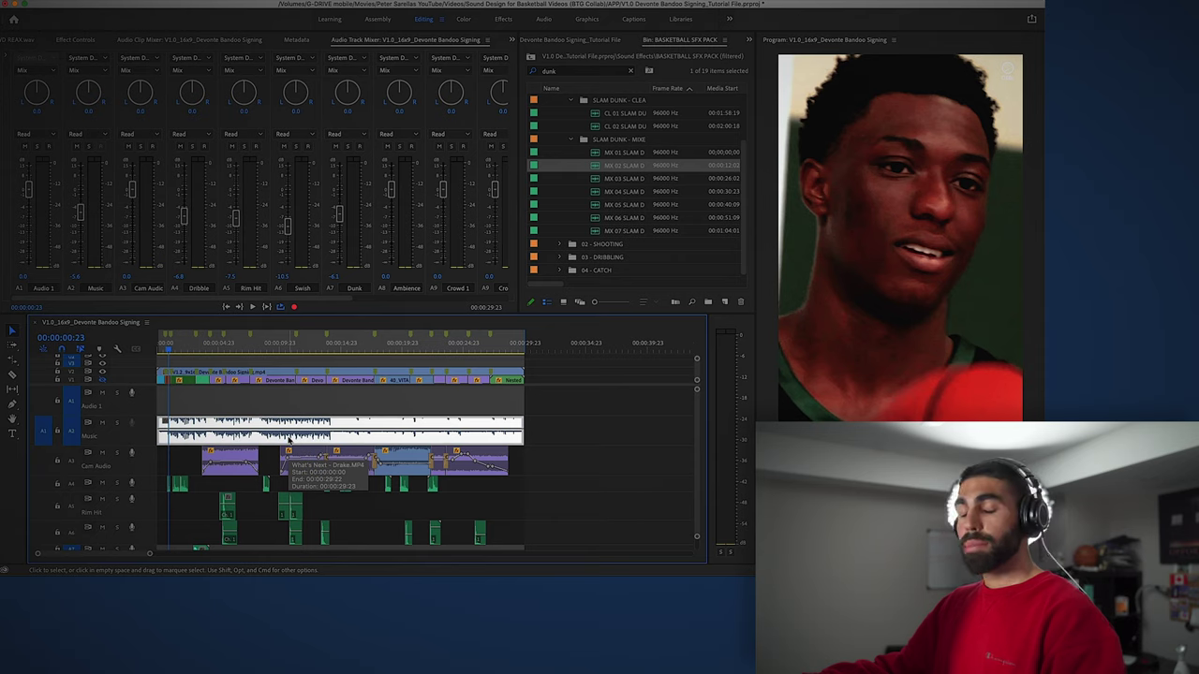